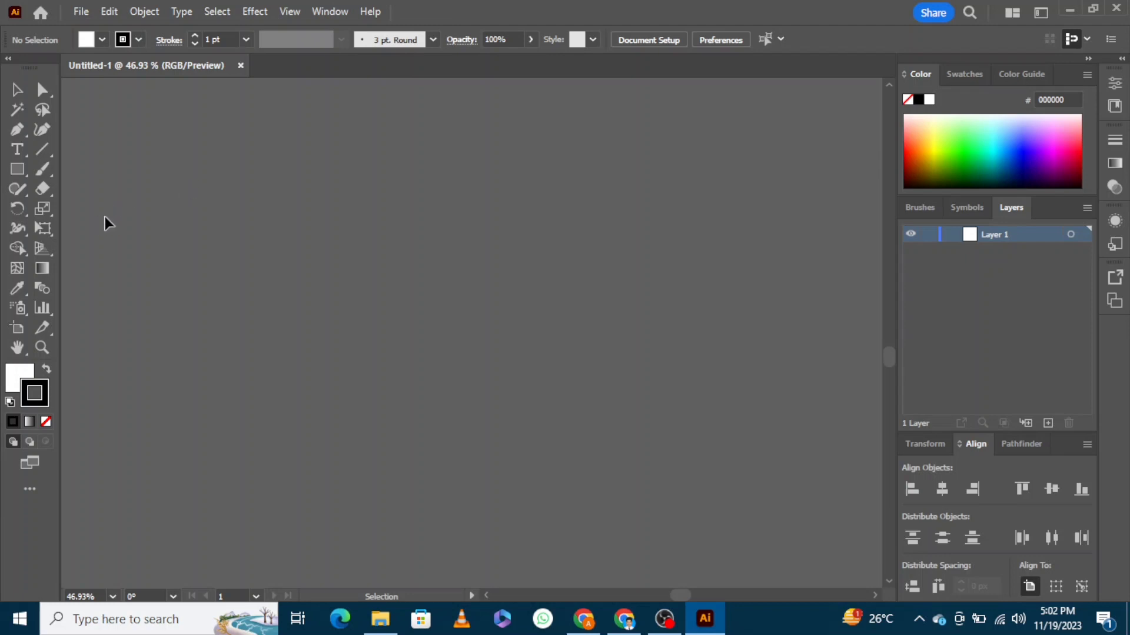
Place the digital-drawing image from the DOWNLOAD folder over the artboard's lower right corner
{"action": "scroll", "coordinate": [380, 235], "scroll_direction": "down", "scroll_amount": 5}
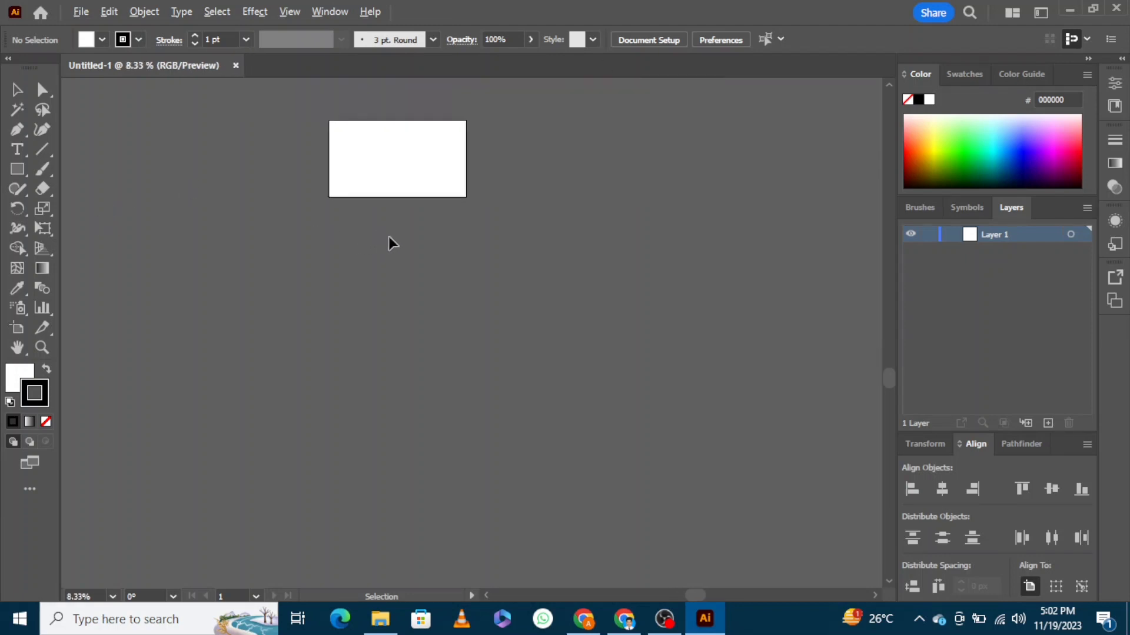
{"action": "scroll", "coordinate": [388, 236], "scroll_direction": "up", "scroll_amount": 3}
{"action": "scroll", "coordinate": [389, 236], "scroll_direction": "down", "scroll_amount": 1}
{"action": "scroll", "coordinate": [389, 238], "scroll_direction": "up", "scroll_amount": 7}
{"action": "scroll", "coordinate": [391, 241], "scroll_direction": "up", "scroll_amount": 2}
{"action": "scroll", "coordinate": [399, 259], "scroll_direction": "down", "scroll_amount": 2}
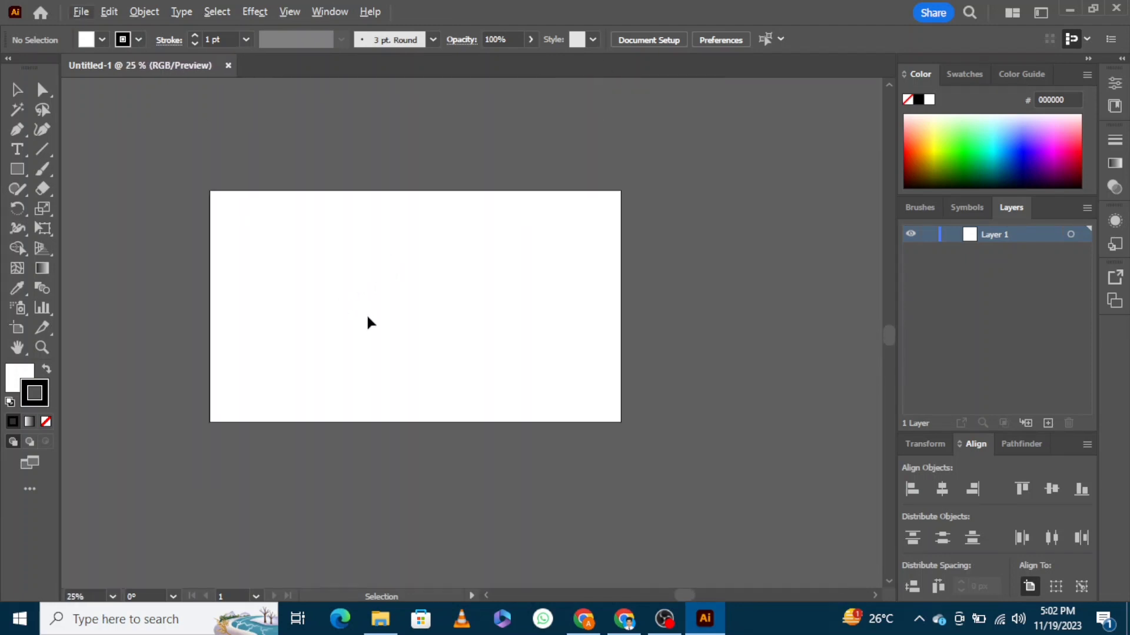
{"action": "scroll", "coordinate": [368, 320], "scroll_direction": "left", "scroll_amount": 1}
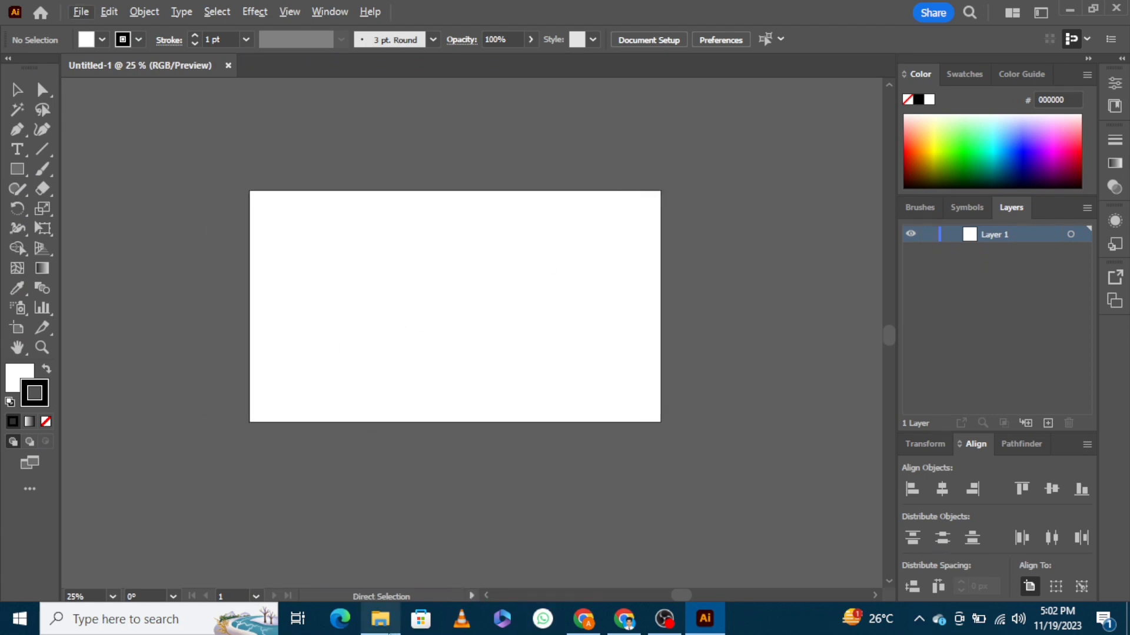
{"action": "left_click", "coordinate": [384, 628]}
{"action": "scroll", "coordinate": [803, 547], "scroll_direction": "up", "scroll_amount": 5}
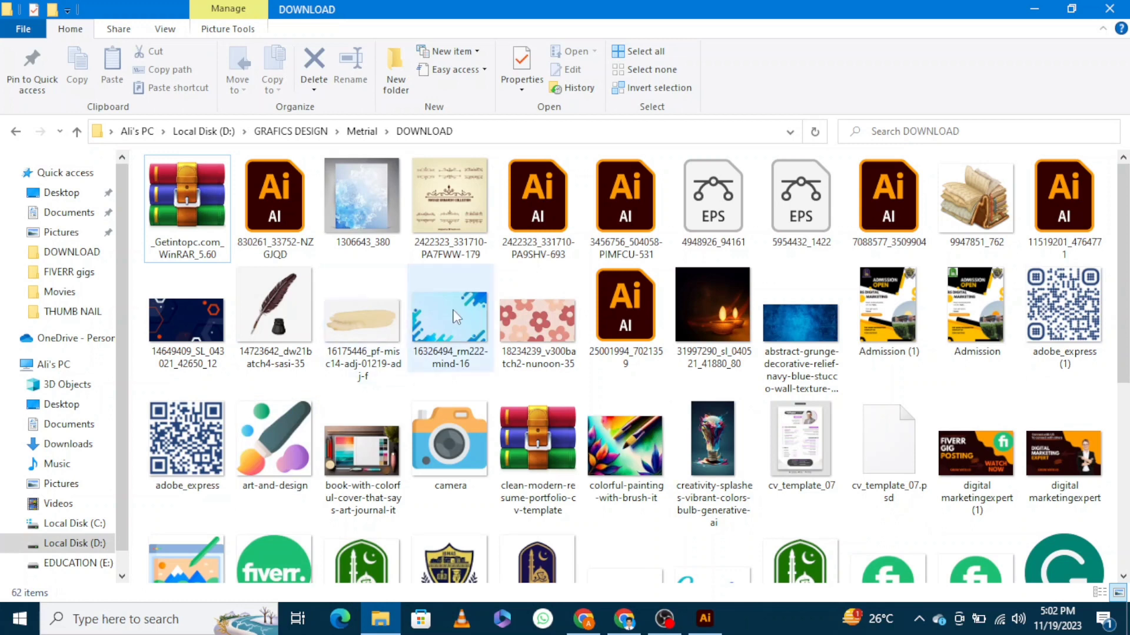
{"action": "scroll", "coordinate": [534, 506], "scroll_direction": "down", "scroll_amount": 3}
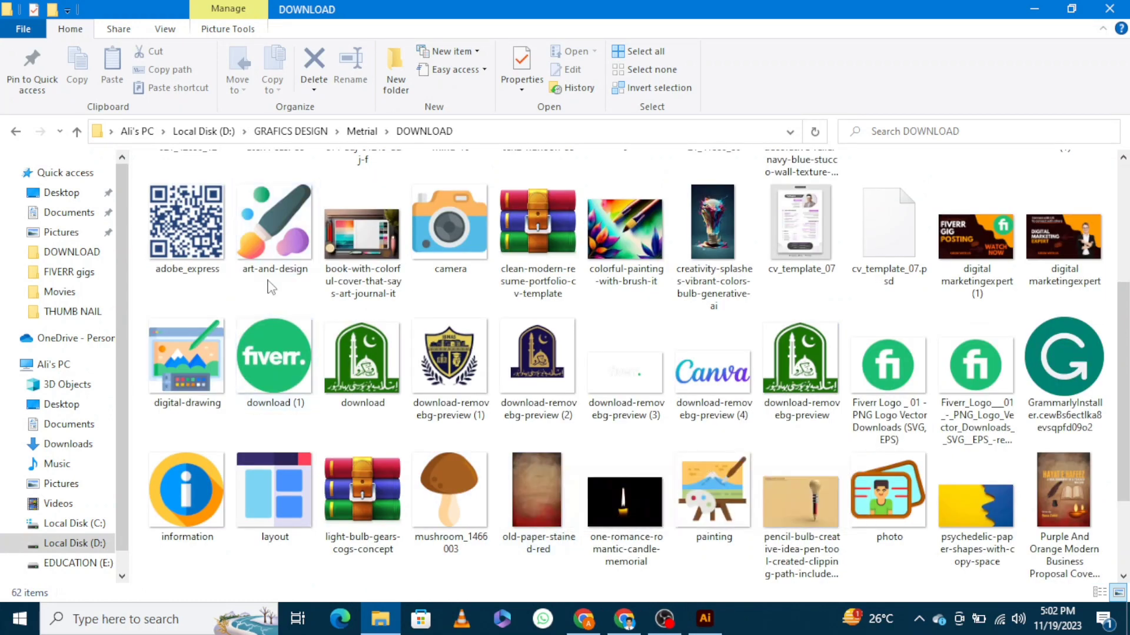
{"action": "left_click", "coordinate": [207, 360]}
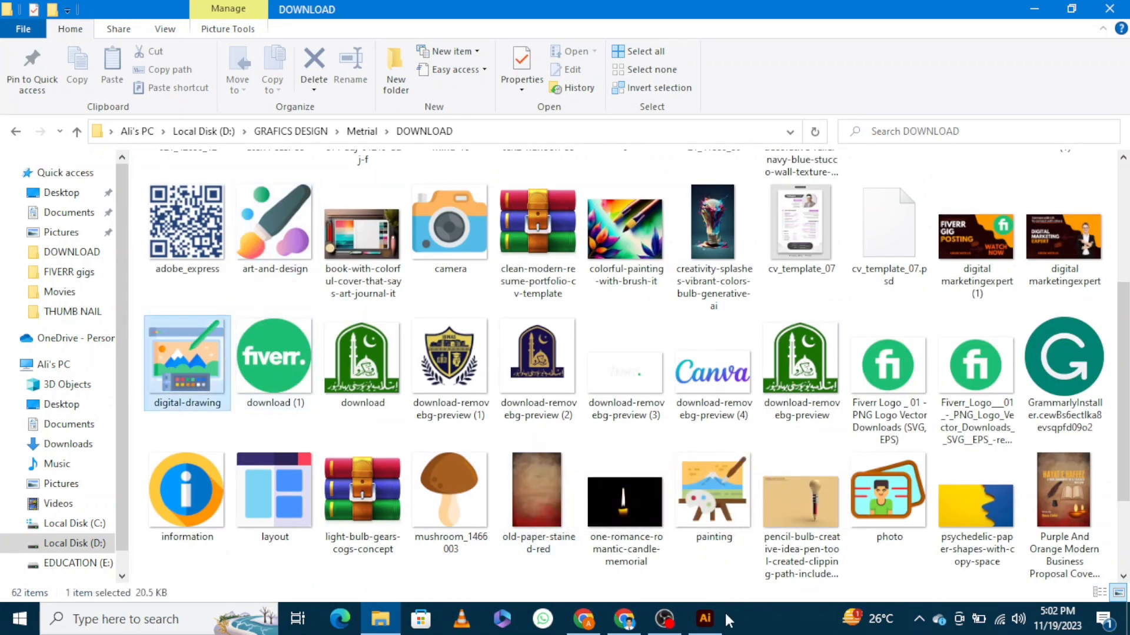
{"action": "mouse_move", "coordinate": [708, 629]}
{"action": "left_mouse_down"}
{"action": "mouse_move", "coordinate": [706, 594]}
{"action": "mouse_move", "coordinate": [612, 371]}
{"action": "left_mouse_up"}
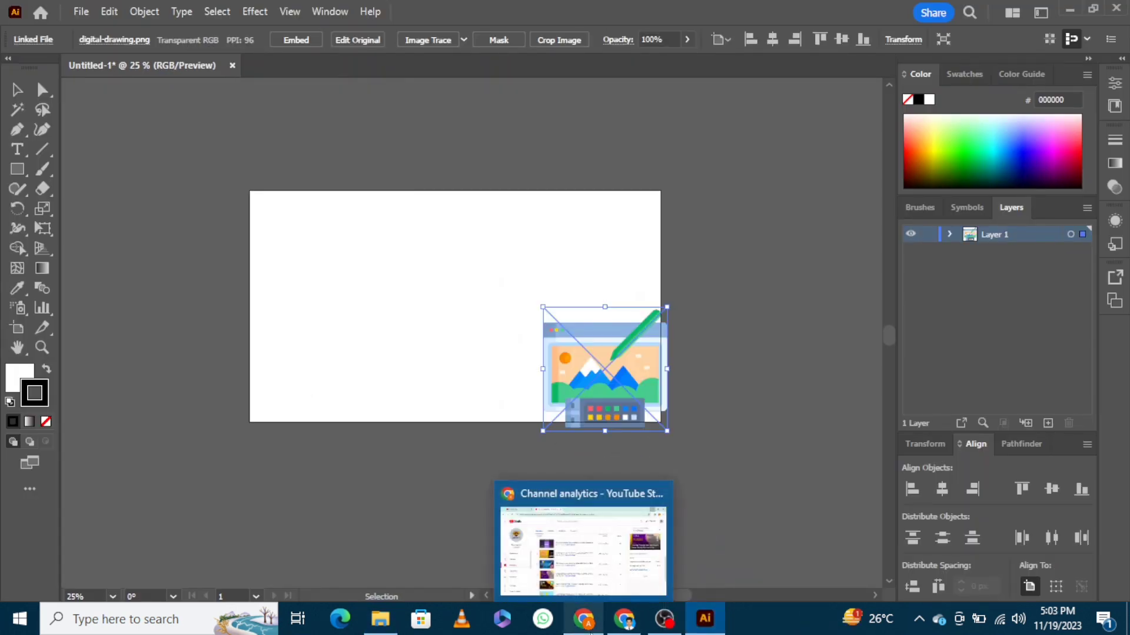
Place the art-and-design image from the DOWNLOAD folder beside the artboard's right edge
{"action": "left_click", "coordinate": [380, 619]}
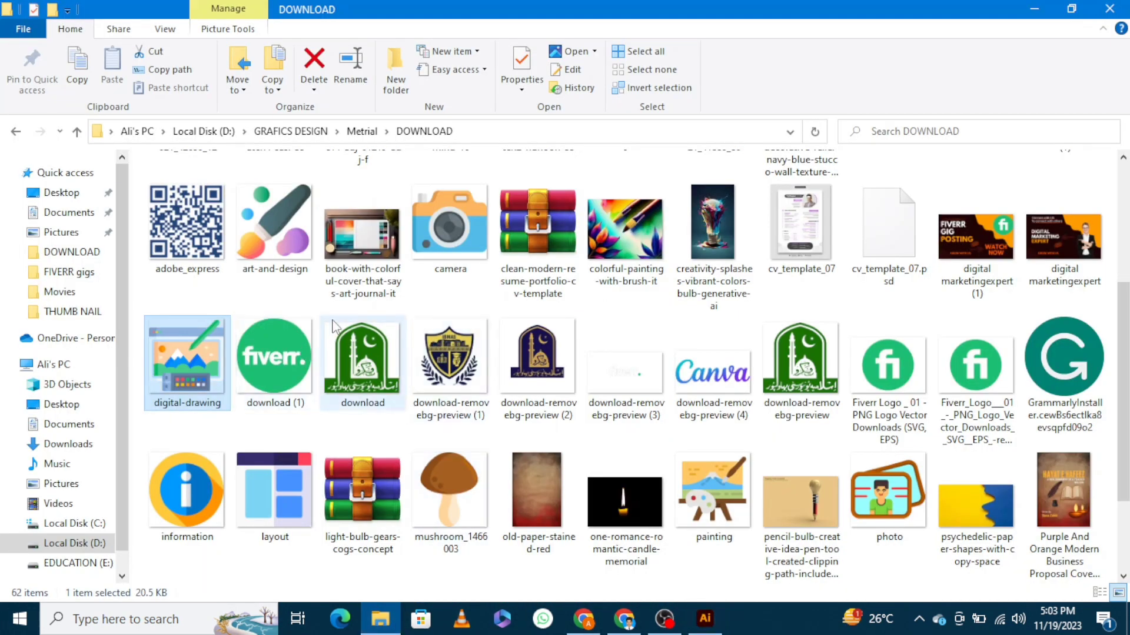
{"action": "scroll", "coordinate": [624, 500], "scroll_direction": "down", "scroll_amount": 2}
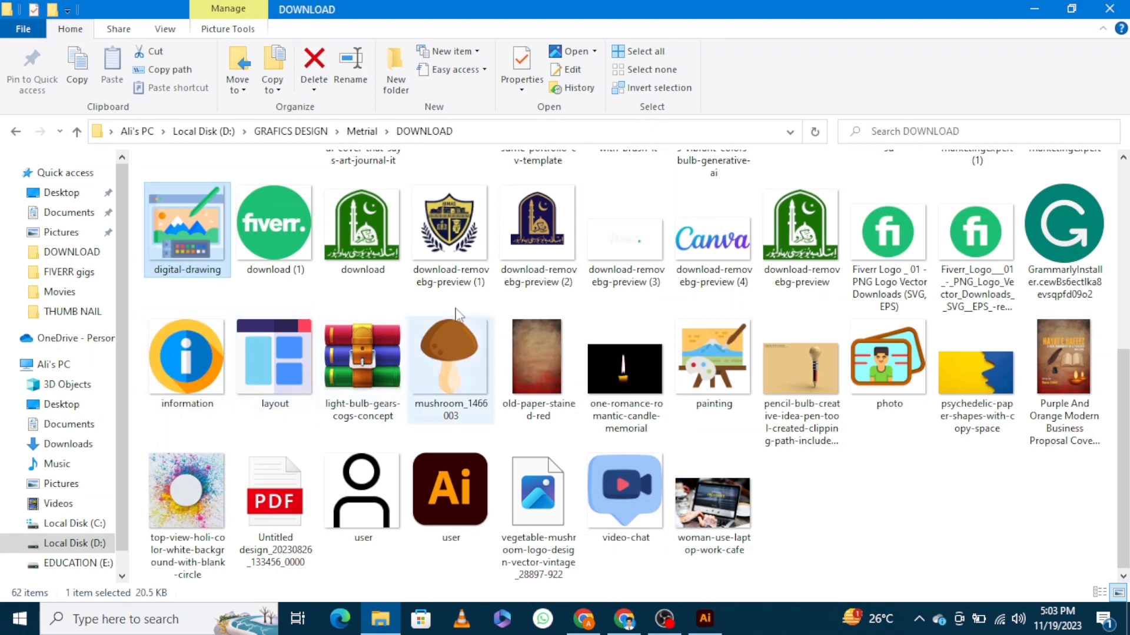
{"action": "scroll", "coordinate": [574, 321], "scroll_direction": "up", "scroll_amount": 3}
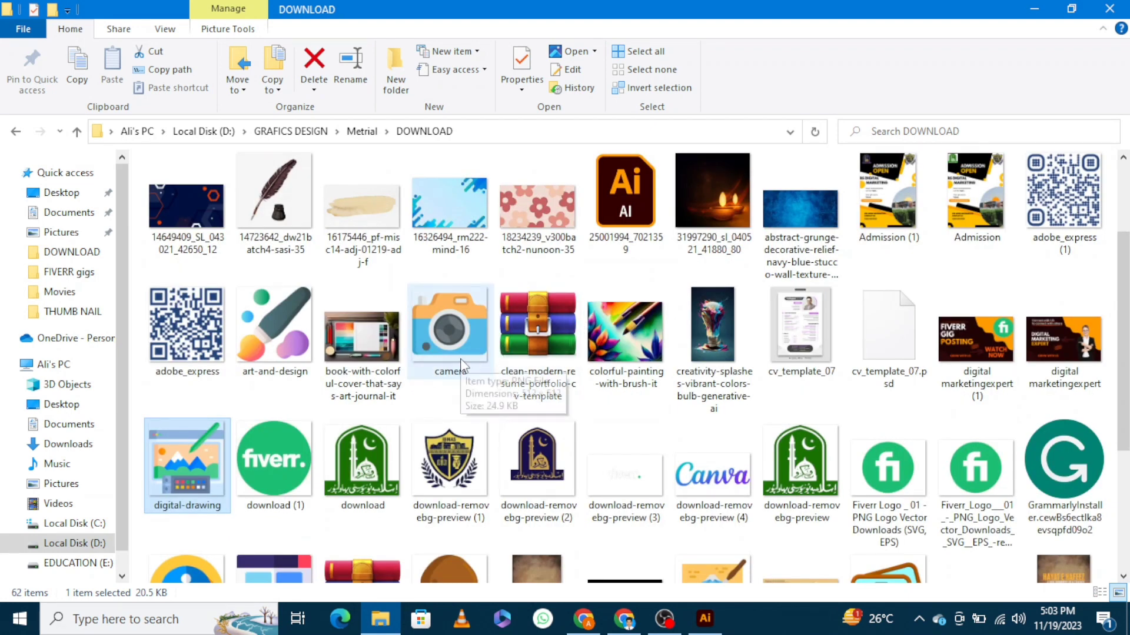
{"action": "left_click_drag", "start_coordinate": [304, 352], "coordinate": [760, 271]}
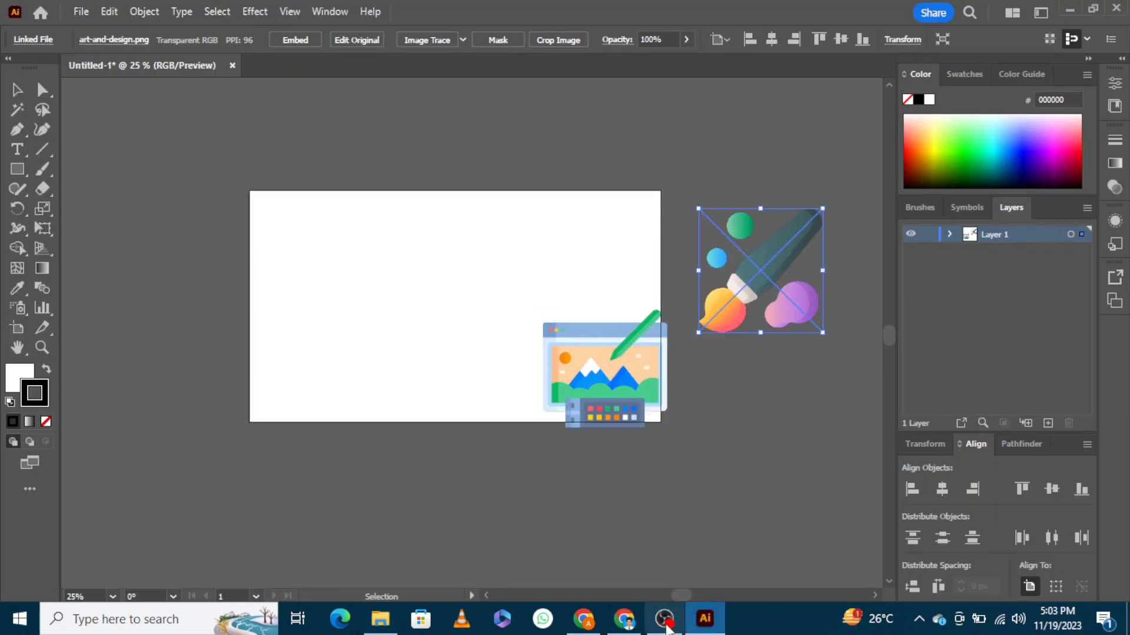
Place the yellow and blue psychedelic-paper-shapes image from the DOWNLOAD folder over the artboard
{"action": "left_click", "coordinate": [371, 621]}
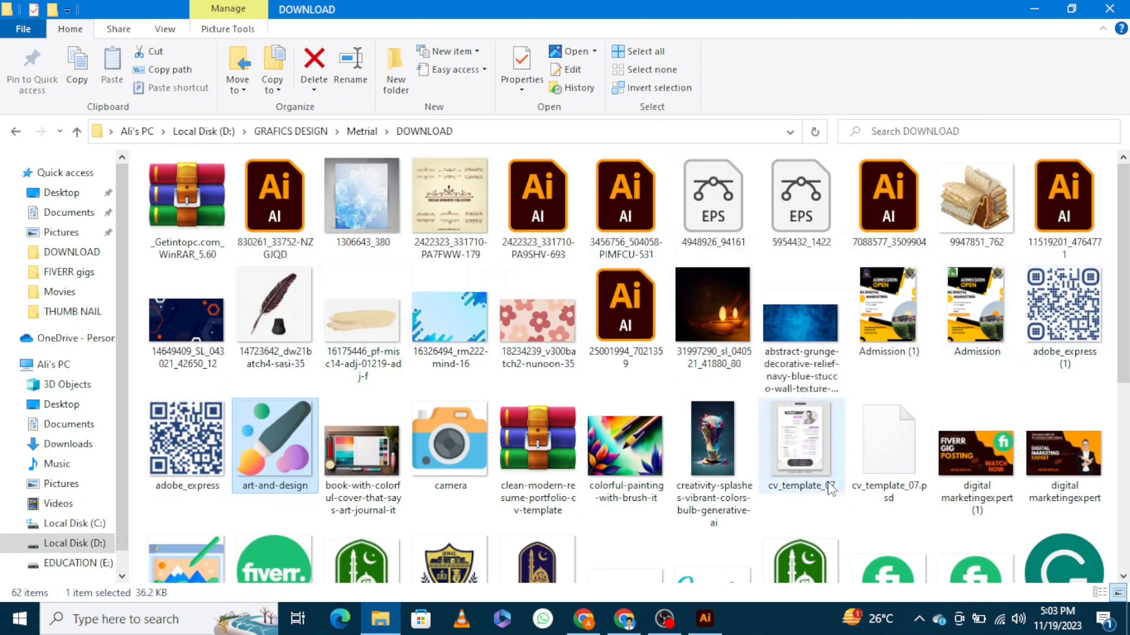
{"action": "scroll", "coordinate": [539, 465], "scroll_direction": "down", "scroll_amount": 3}
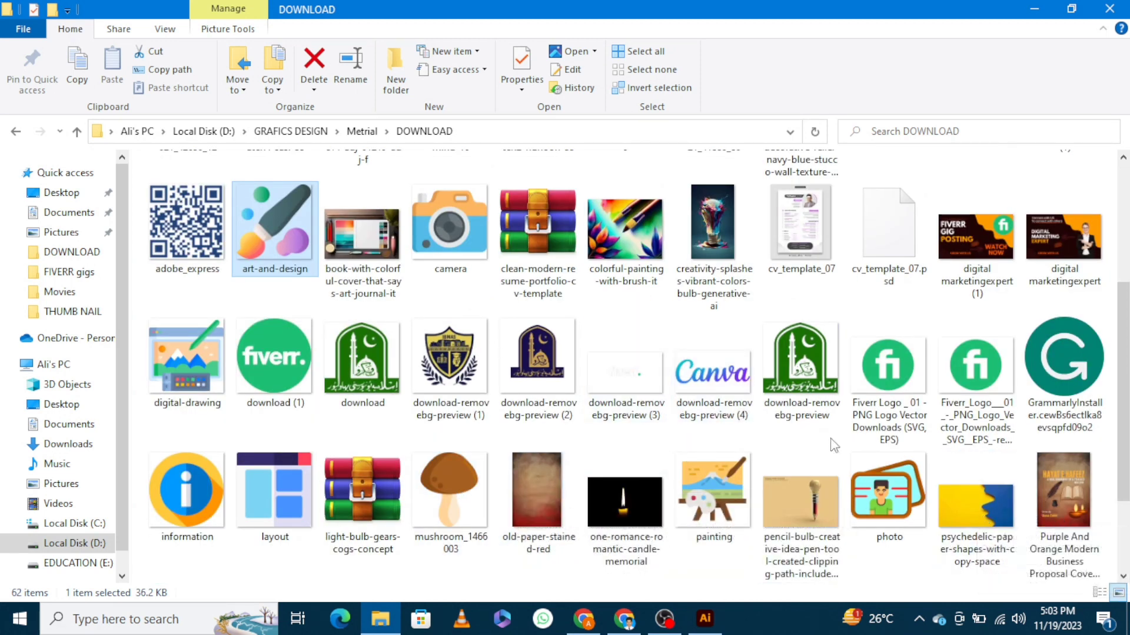
{"action": "left_click_drag", "start_coordinate": [972, 507], "coordinate": [388, 337]}
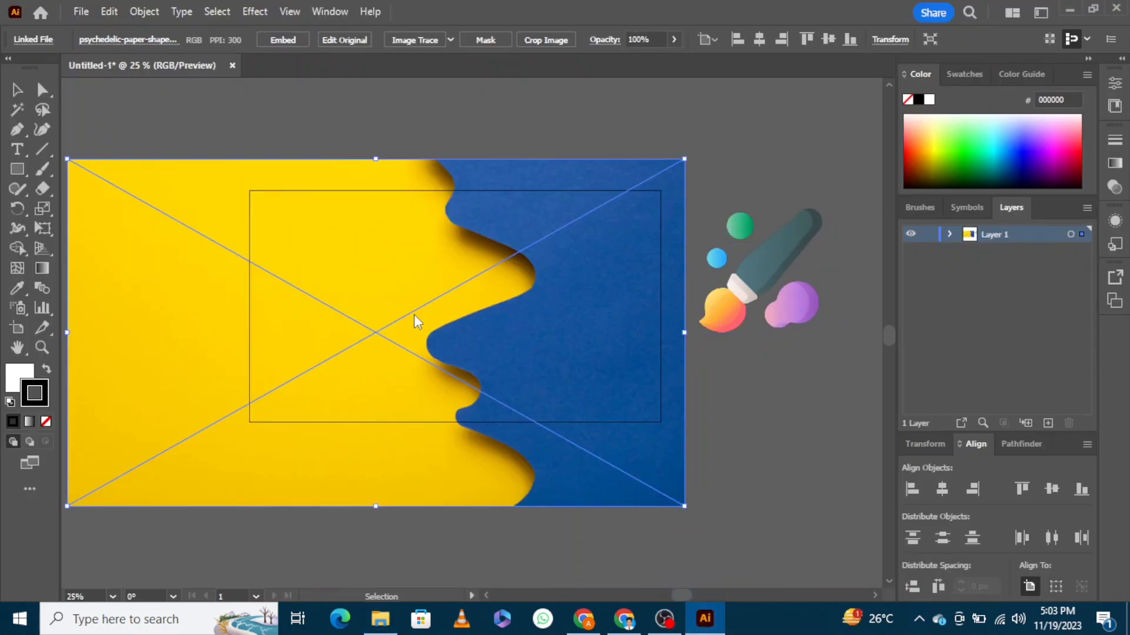
Shift the psychedelic-paper-shapes image aside and move both icon images off the artboard to its lower right
{"action": "scroll", "coordinate": [432, 310], "scroll_direction": "down", "scroll_amount": 2}
{"action": "left_click_drag", "start_coordinate": [525, 303], "coordinate": [356, 290]}
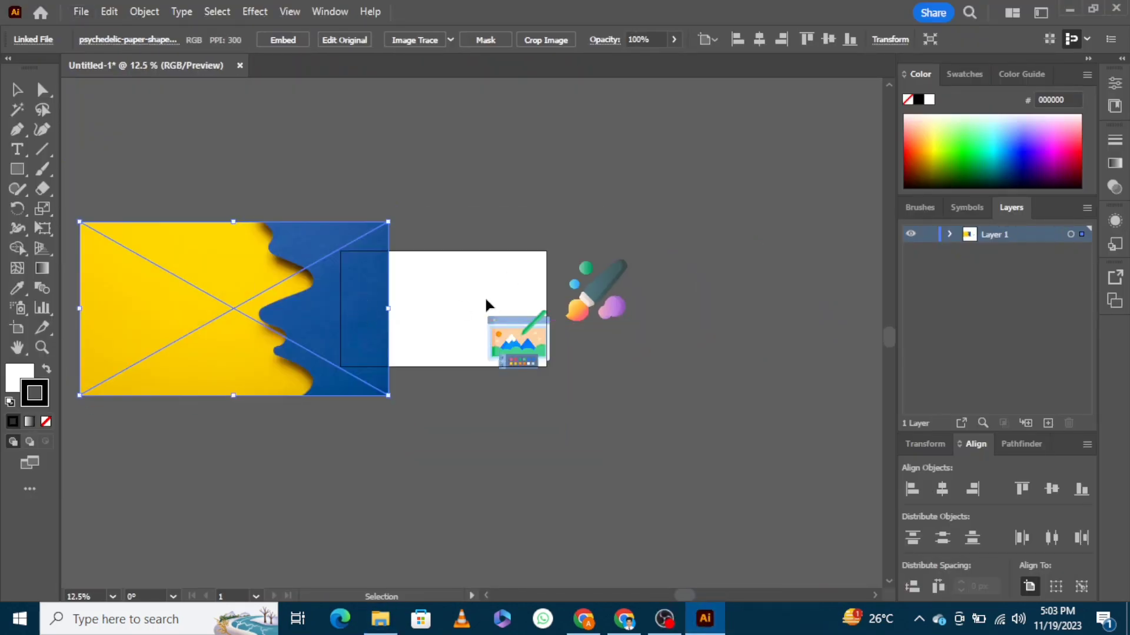
{"action": "left_click_drag", "start_coordinate": [519, 297], "coordinate": [681, 402]}
Snap the psychedelic-paper-shapes image to the artboard's upper left corner and scale it to fit the artboard
{"action": "left_click_drag", "start_coordinate": [273, 290], "coordinate": [532, 319]}
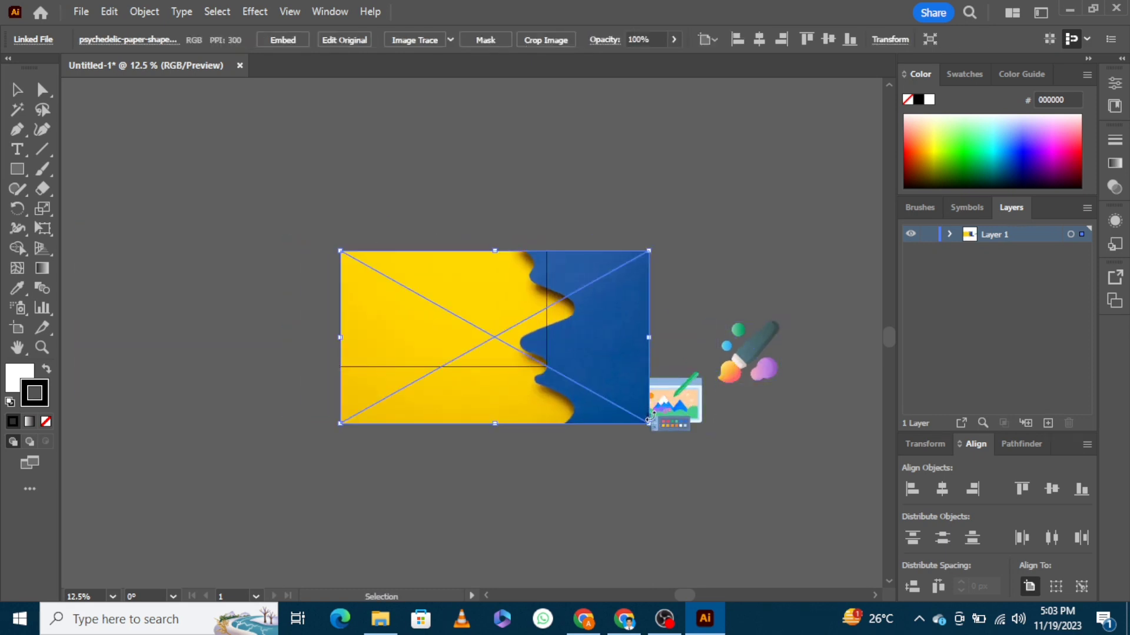
{"action": "left_click_drag", "start_coordinate": [649, 421], "coordinate": [546, 367]}
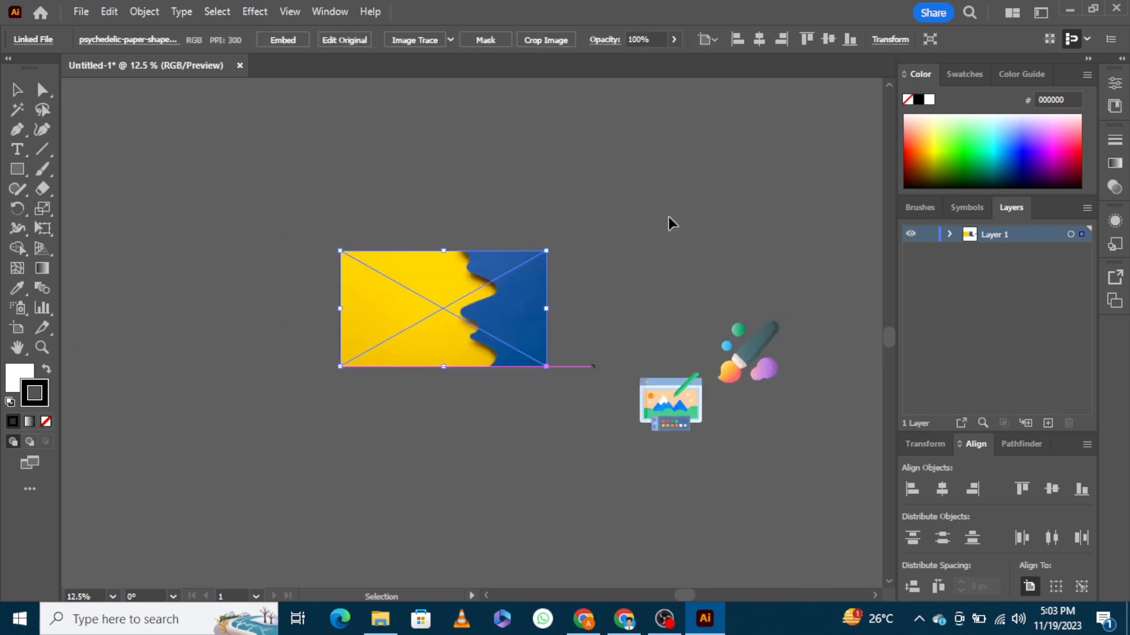
{"action": "left_click", "coordinate": [442, 407]}
Move the digital-drawing icon next to the artboard and put the background image at the bottom of Layer 1's stacking order
{"action": "scroll", "coordinate": [442, 401], "scroll_direction": "up", "scroll_amount": 7}
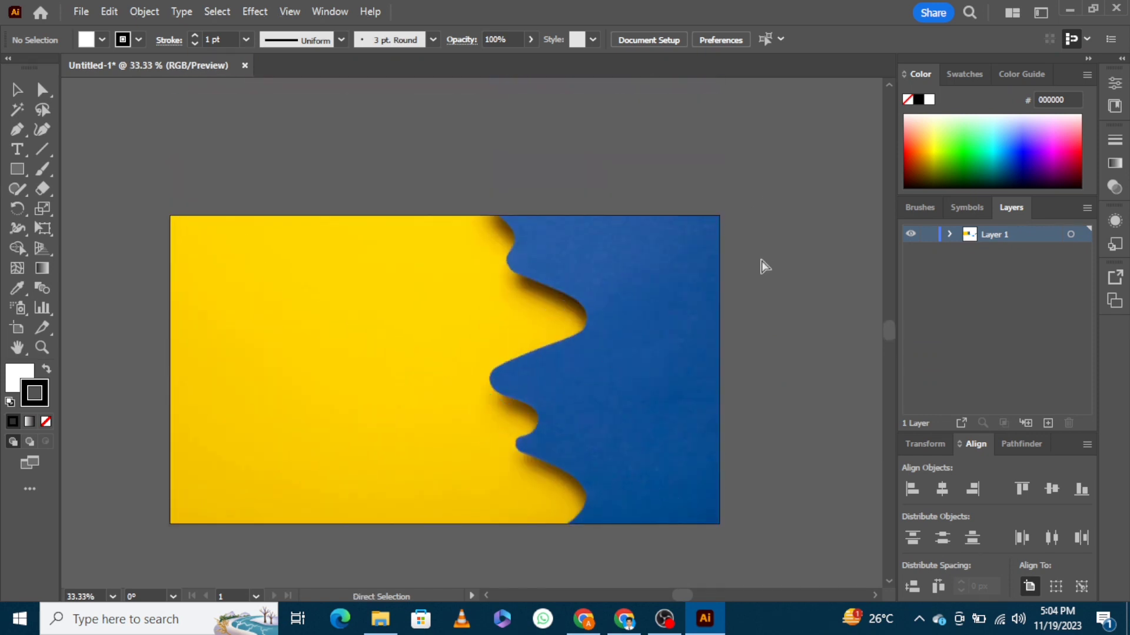
{"action": "scroll", "coordinate": [765, 322], "scroll_direction": "right", "scroll_amount": 1}
{"action": "scroll", "coordinate": [765, 323], "scroll_direction": "down", "scroll_amount": 5}
{"action": "scroll", "coordinate": [771, 340], "scroll_direction": "right", "scroll_amount": 6}
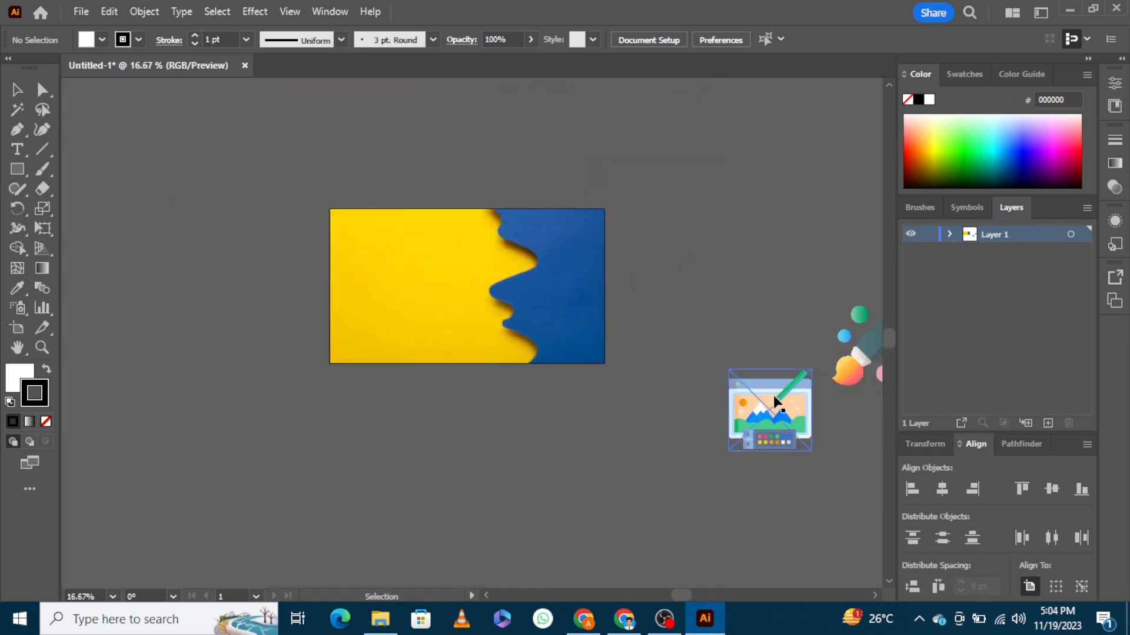
{"action": "left_click_drag", "start_coordinate": [773, 395], "coordinate": [657, 258]}
{"action": "right_click", "coordinate": [656, 258]}
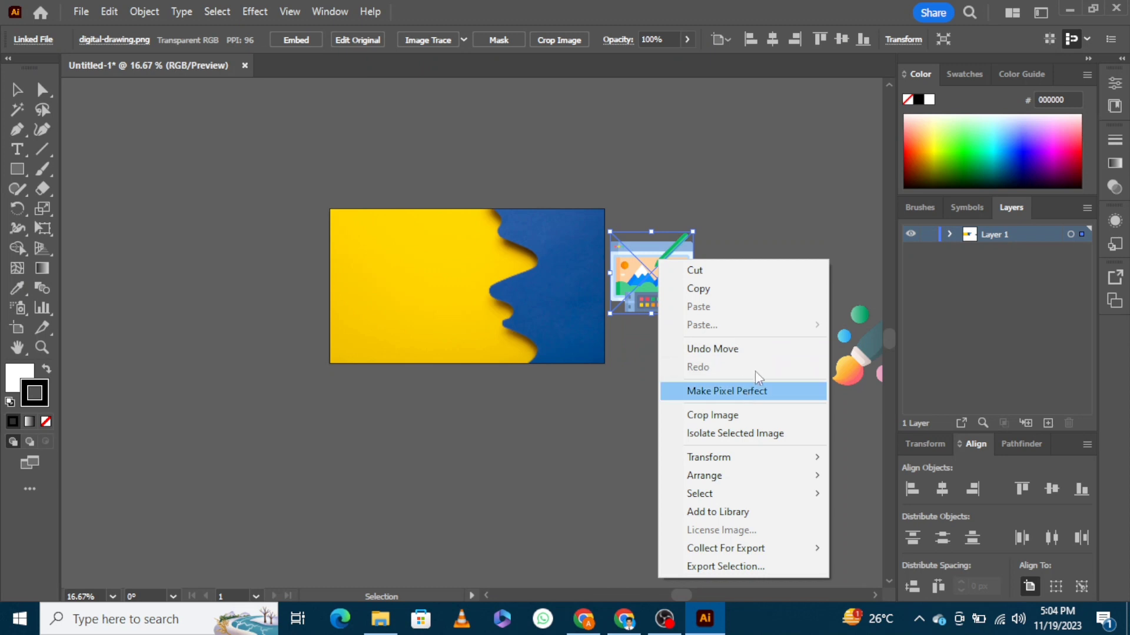
{"action": "left_click", "coordinate": [945, 235]}
{"action": "left_click", "coordinate": [947, 235]}
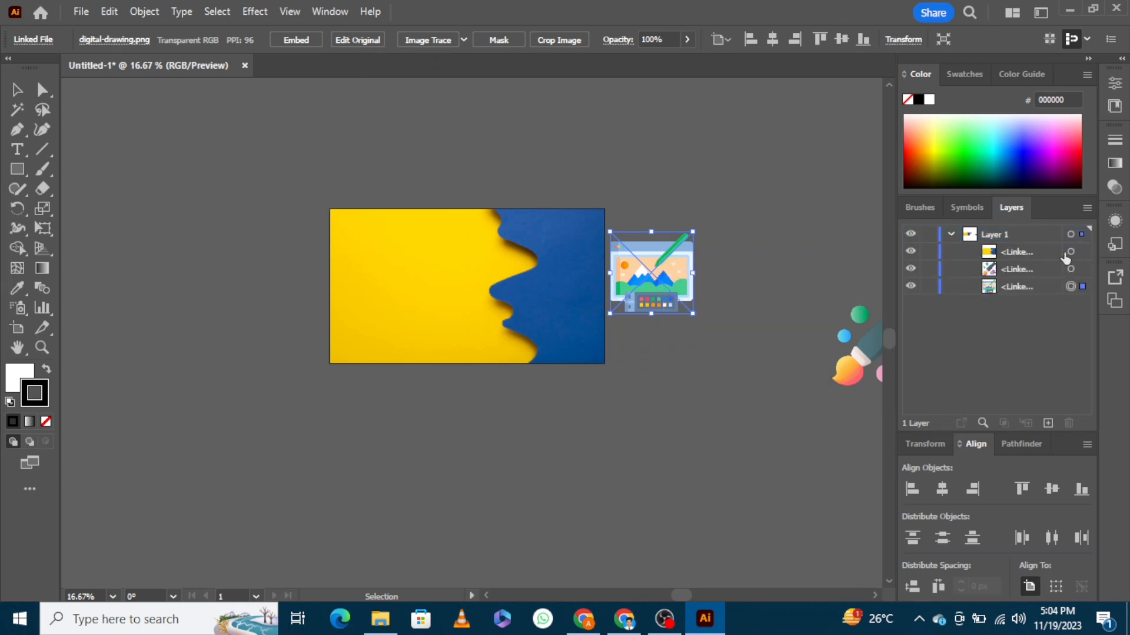
{"action": "left_click_drag", "start_coordinate": [1056, 283], "coordinate": [1053, 292]}
Move the digital-drawing icon onto the upper blue area of the background and scale it to roughly half size
{"action": "mouse_move", "coordinate": [657, 303]}
{"action": "left_mouse_down"}
{"action": "mouse_move", "coordinate": [588, 261]}
{"action": "mouse_move", "coordinate": [563, 276]}
{"action": "left_mouse_up"}
{"action": "scroll", "coordinate": [590, 283], "scroll_direction": "up", "scroll_amount": 8}
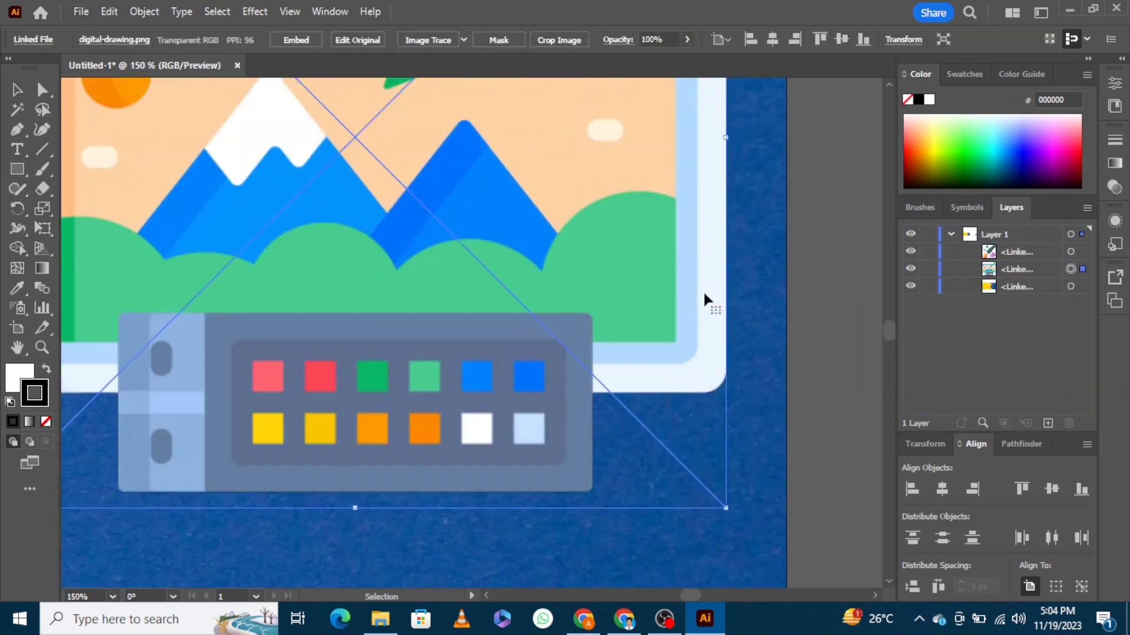
{"action": "scroll", "coordinate": [704, 298], "scroll_direction": "down", "scroll_amount": 2}
{"action": "scroll", "coordinate": [608, 372], "scroll_direction": "down", "scroll_amount": 4}
{"action": "left_click", "coordinate": [748, 294]}
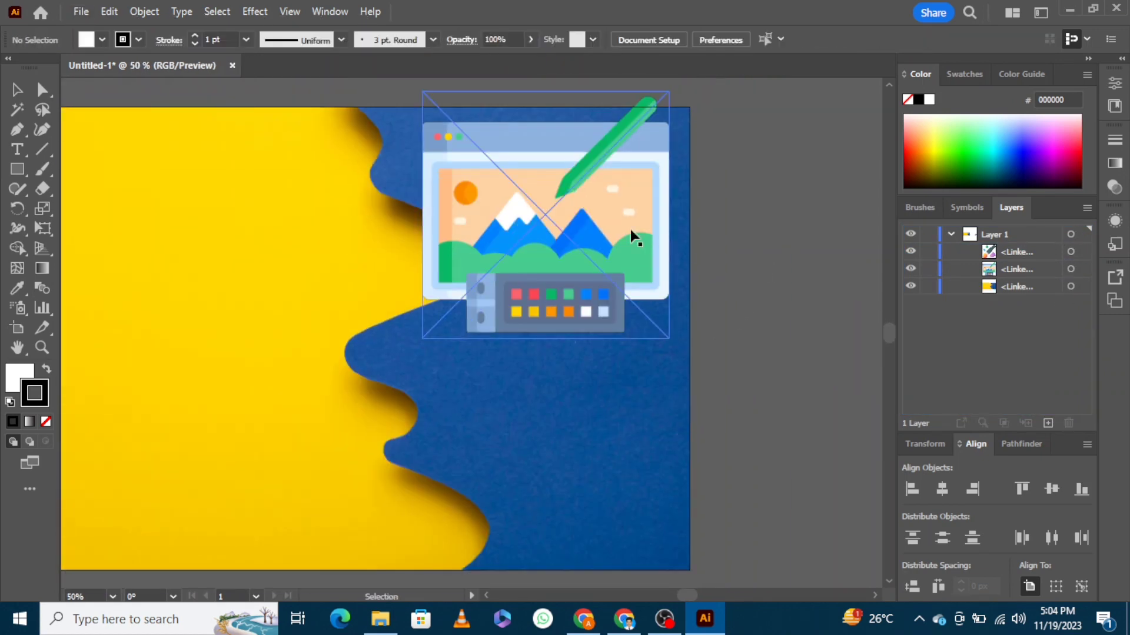
{"action": "left_click_drag", "start_coordinate": [615, 243], "coordinate": [635, 292]}
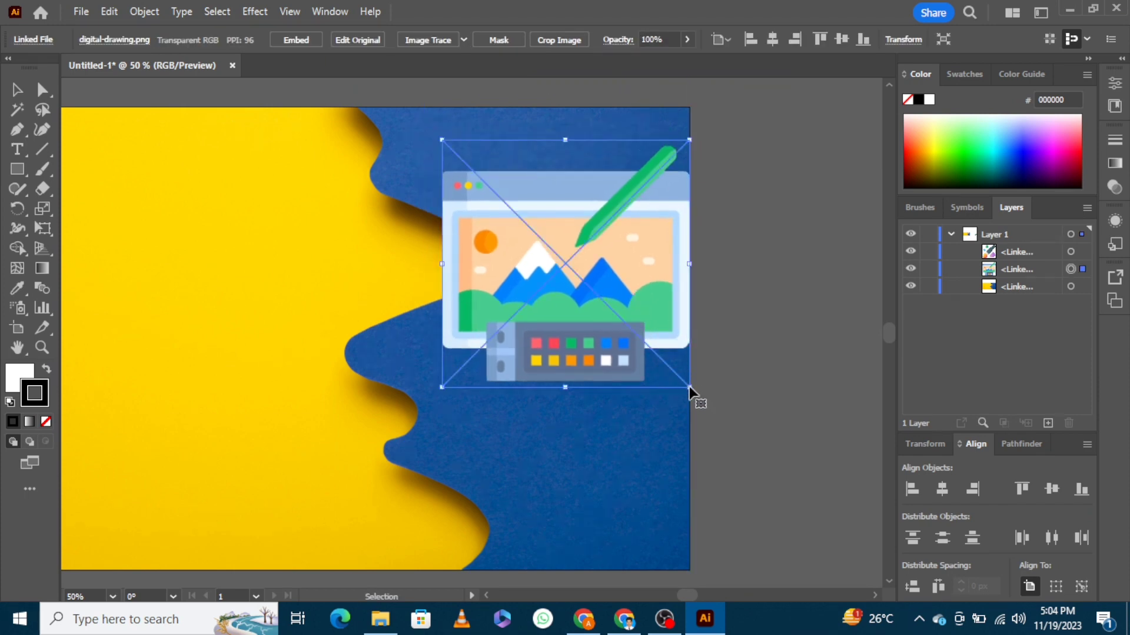
{"action": "left_click_drag", "start_coordinate": [690, 388], "coordinate": [616, 278]}
{"action": "left_click_drag", "start_coordinate": [518, 214], "coordinate": [588, 220]}
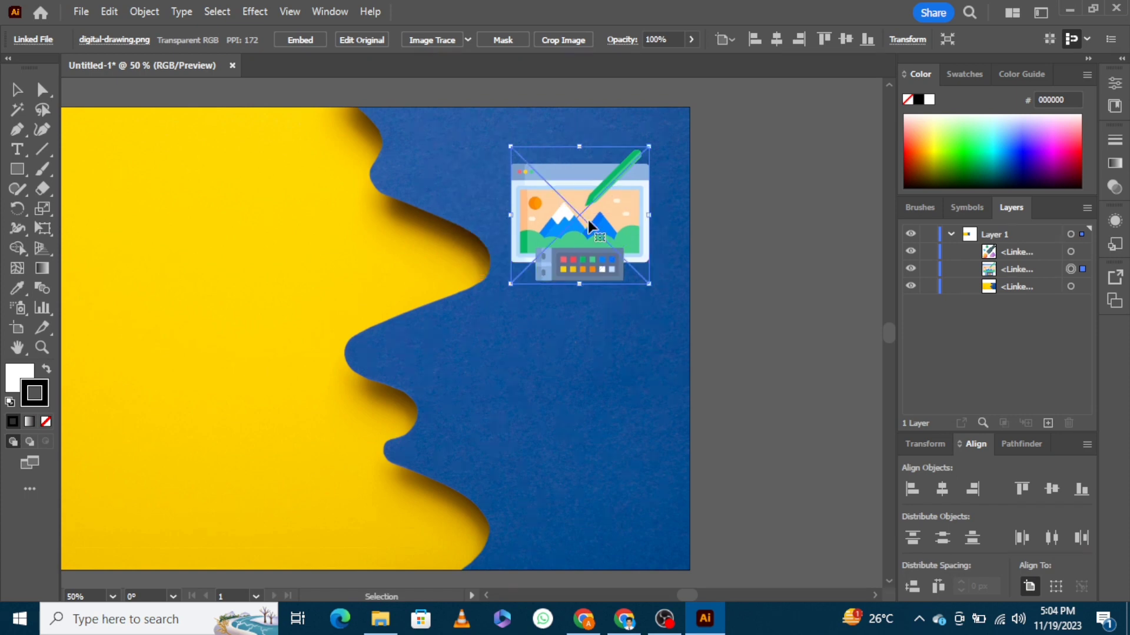
{"action": "left_click", "coordinate": [742, 170]}
Move the art-and-design paintbrush icon onto the blue area below the digital-drawing icon
{"action": "scroll", "coordinate": [771, 337], "scroll_direction": "right", "scroll_amount": 10}
{"action": "scroll", "coordinate": [765, 353], "scroll_direction": "down", "scroll_amount": 3}
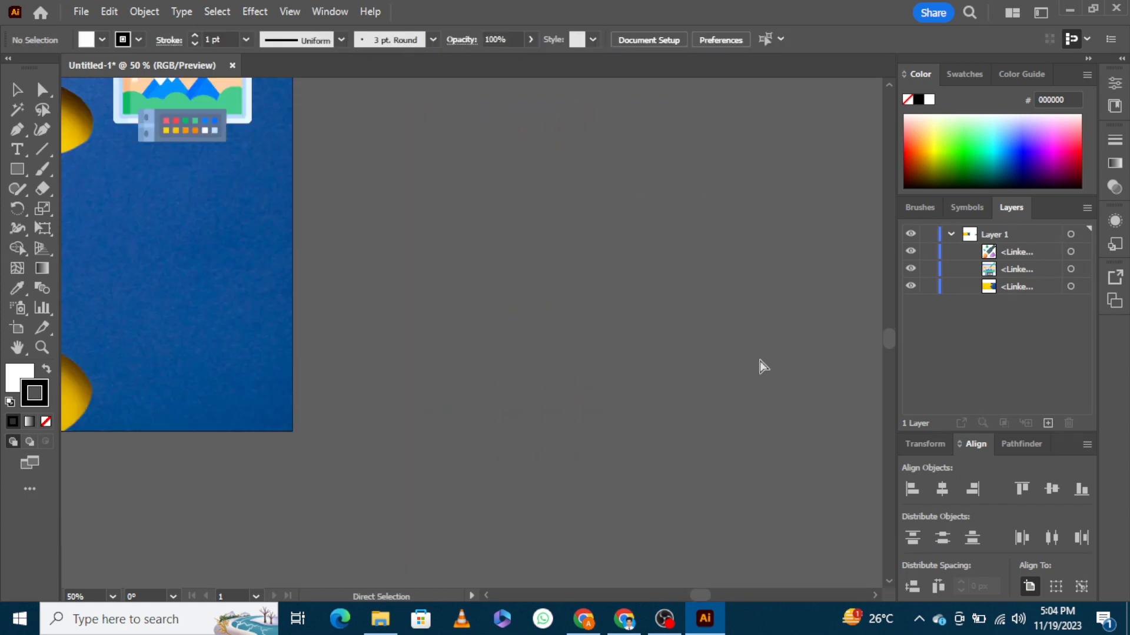
{"action": "scroll", "coordinate": [762, 366], "scroll_direction": "right", "scroll_amount": 5}
{"action": "left_click_drag", "start_coordinate": [787, 381], "coordinate": [203, 307]}
{"action": "scroll", "coordinate": [270, 333], "scroll_direction": "left", "scroll_amount": 5}
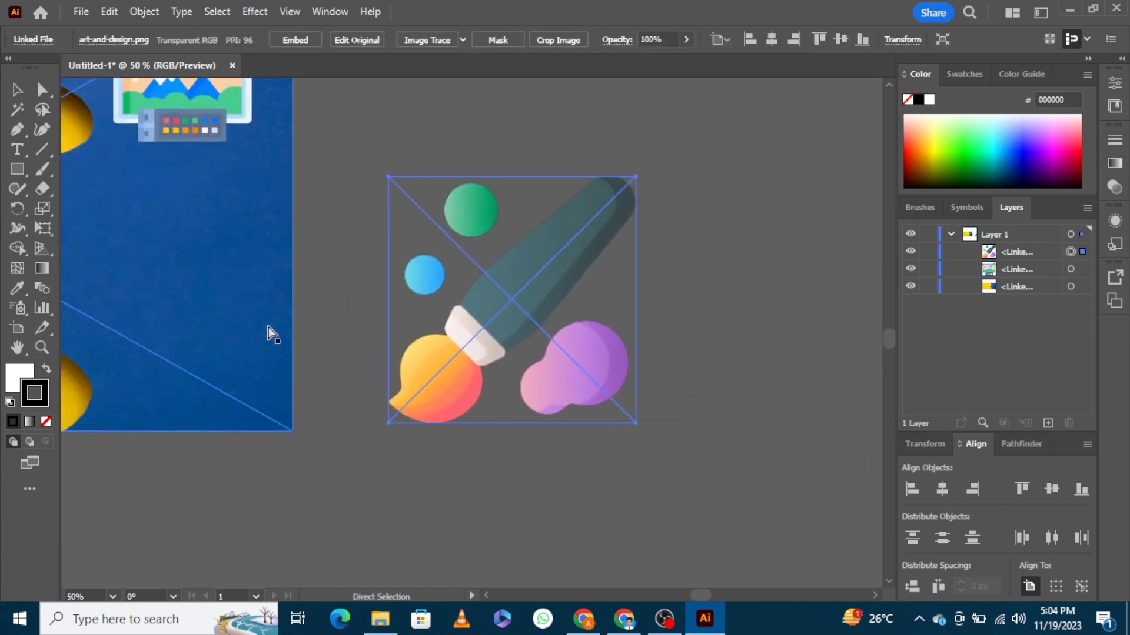
{"action": "scroll", "coordinate": [273, 334], "scroll_direction": "left", "scroll_amount": 2}
{"action": "left_click_drag", "start_coordinate": [625, 305], "coordinate": [283, 285]}
{"action": "scroll", "coordinate": [378, 298], "scroll_direction": "down", "scroll_amount": 1}
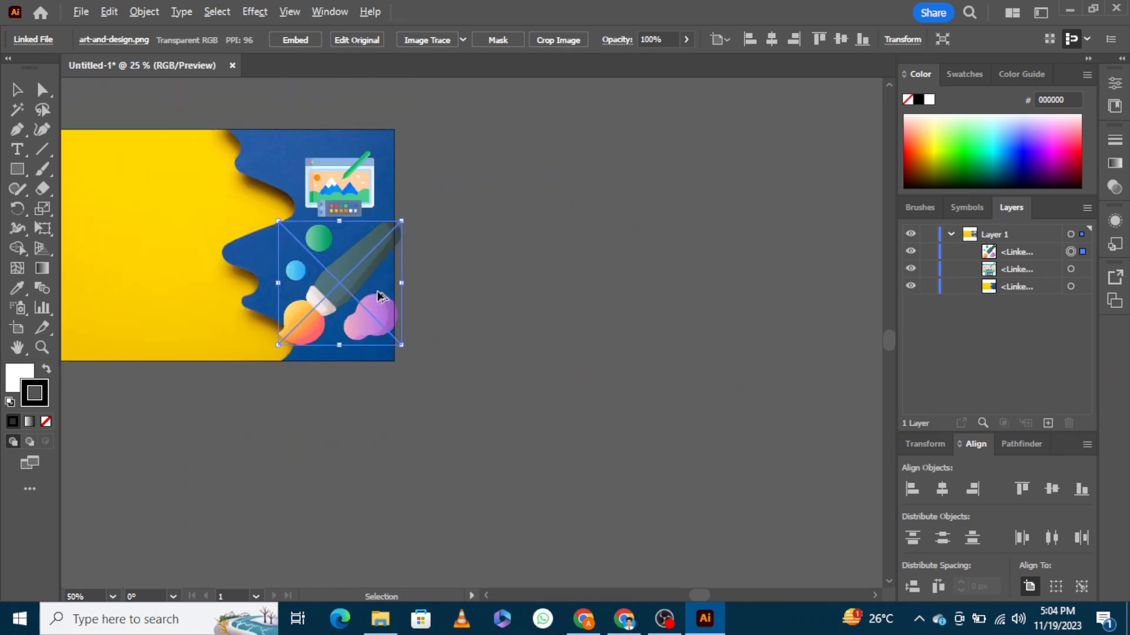
Scale the paintbrush icon down to the digital-drawing icon's width and position it directly beneath that icon
{"action": "scroll", "coordinate": [457, 305], "scroll_direction": "left", "scroll_amount": 8}
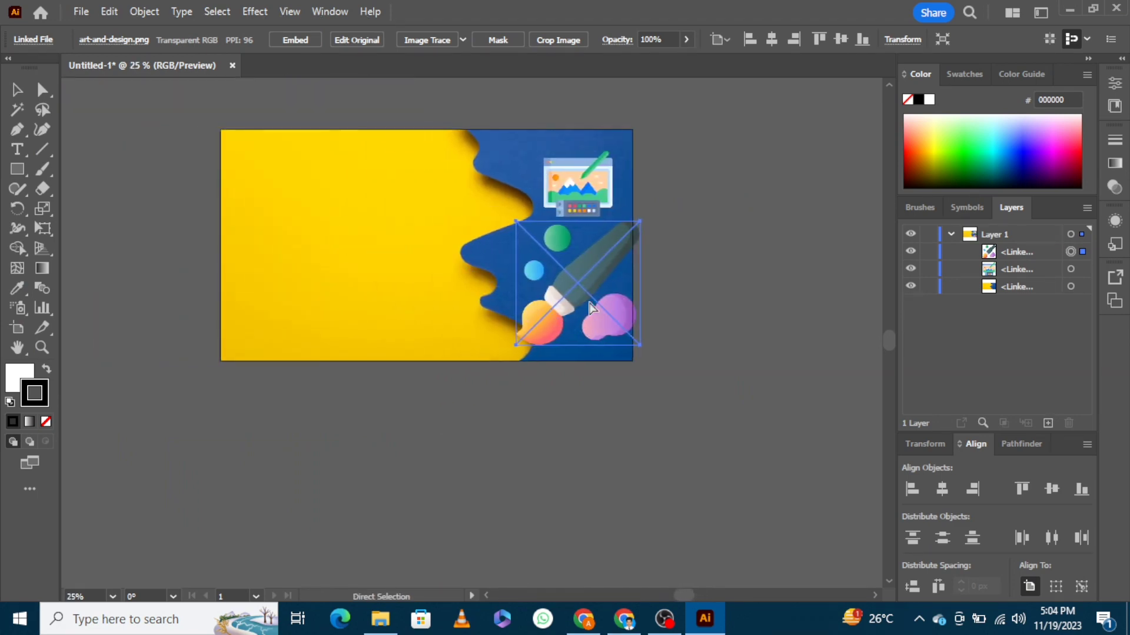
{"action": "scroll", "coordinate": [628, 327], "scroll_direction": "up", "scroll_amount": 1}
{"action": "scroll", "coordinate": [628, 365], "scroll_direction": "up", "scroll_amount": 1}
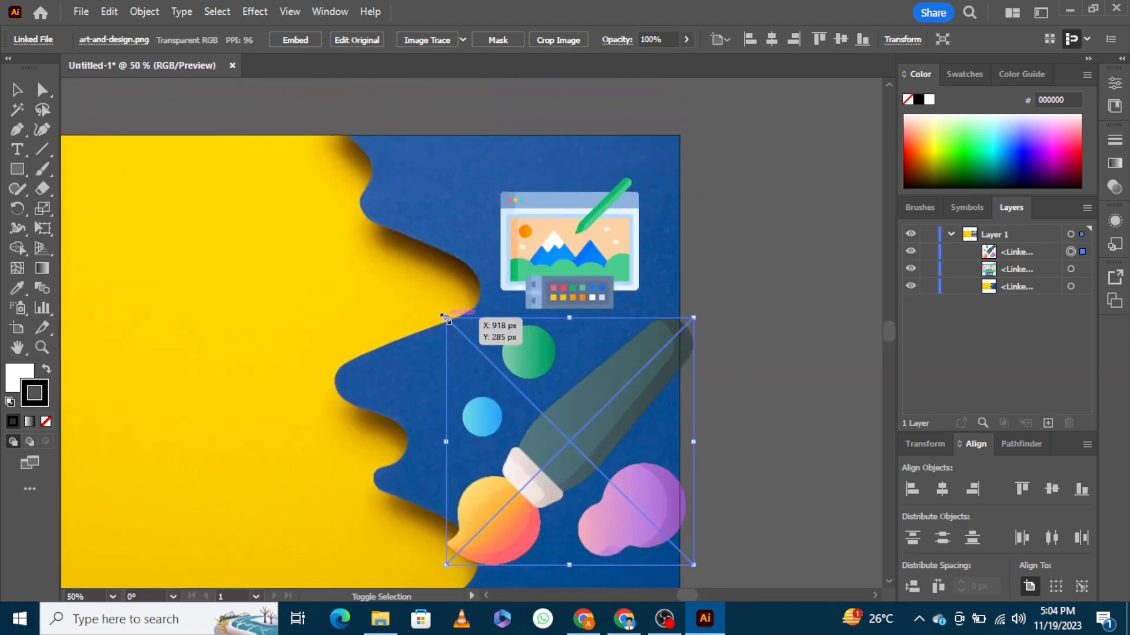
{"action": "left_click_drag", "start_coordinate": [445, 318], "coordinate": [518, 383]}
{"action": "left_click_drag", "start_coordinate": [607, 470], "coordinate": [555, 450]}
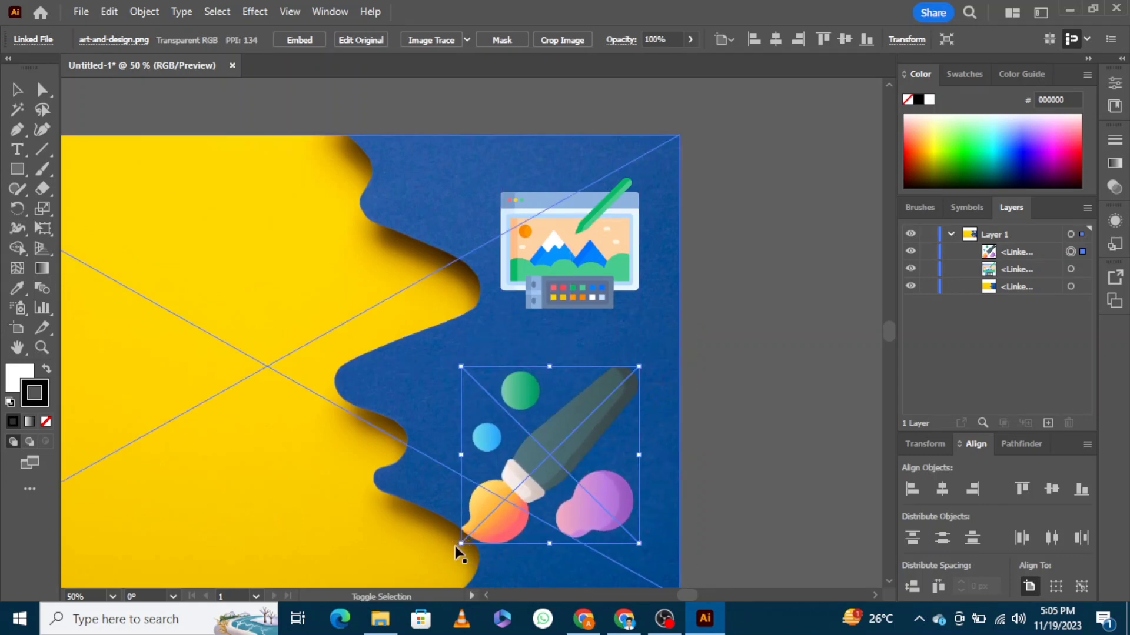
{"action": "mouse_move", "coordinate": [456, 547]}
{"action": "left_mouse_down"}
{"action": "mouse_move", "coordinate": [515, 517]}
{"action": "mouse_move", "coordinate": [503, 507]}
{"action": "left_mouse_up"}
{"action": "left_click", "coordinate": [729, 332]}
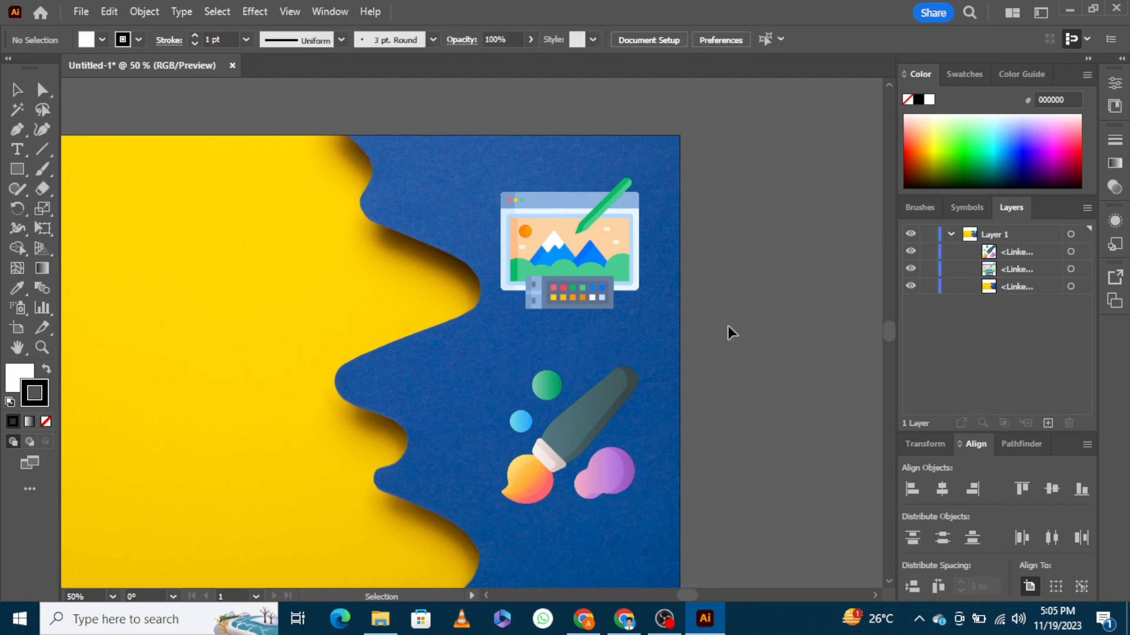
Select both icons and distribute their vertical spacing at 0 px with the paintbrush icon as the key object
{"action": "left_click", "coordinate": [594, 249]}
{"action": "left_click", "coordinate": [606, 415], "text": "shift"}
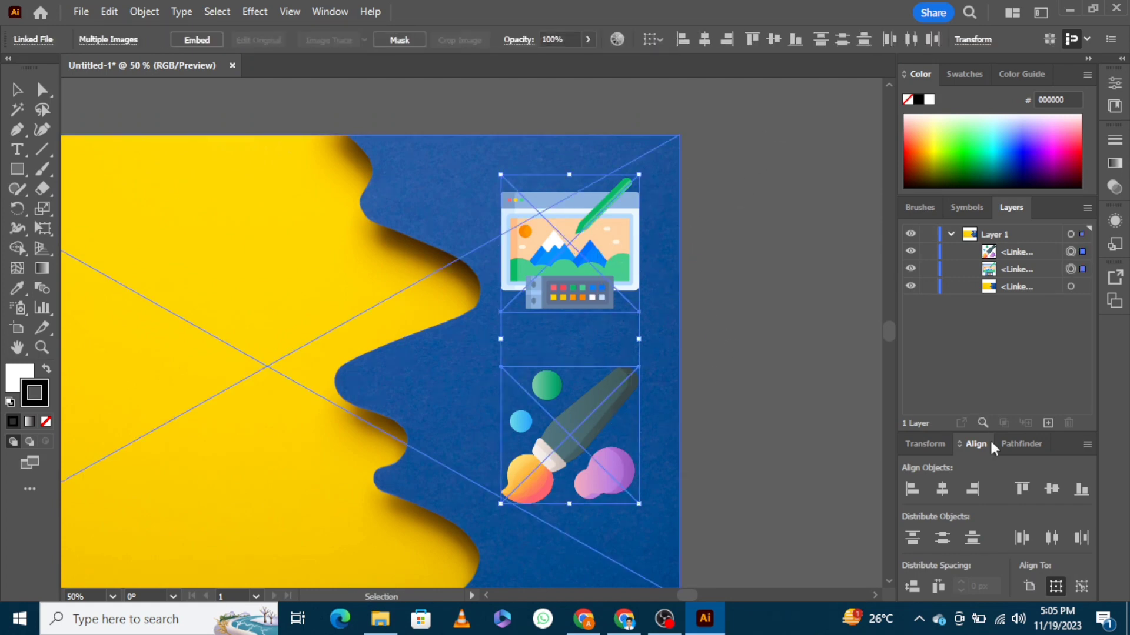
{"action": "left_click", "coordinate": [1080, 587]}
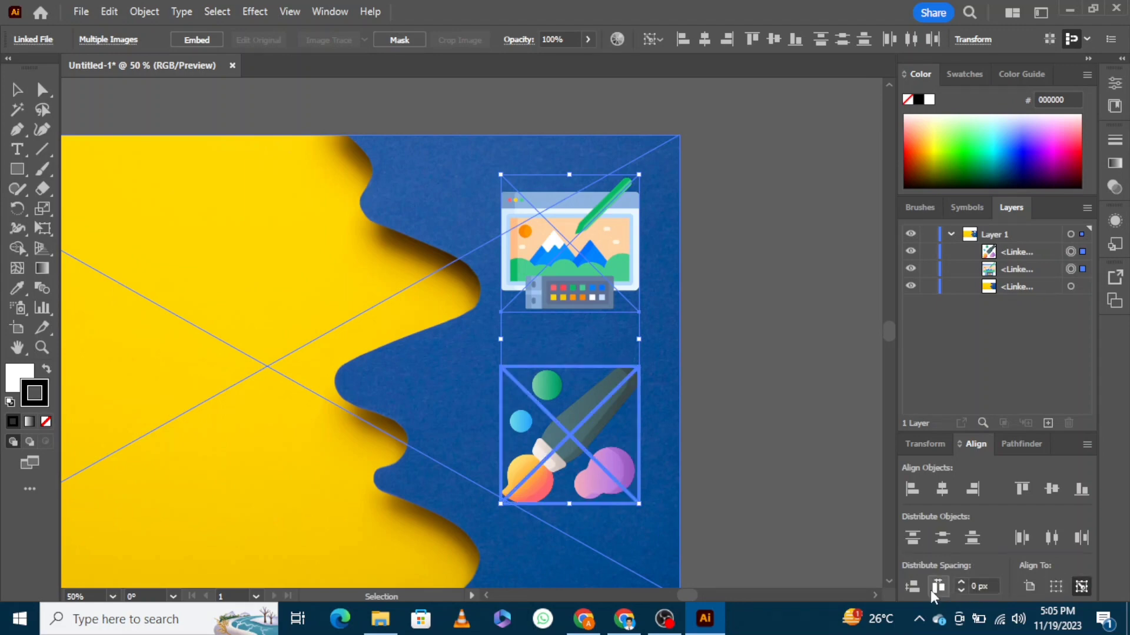
{"action": "left_click", "coordinate": [912, 587]}
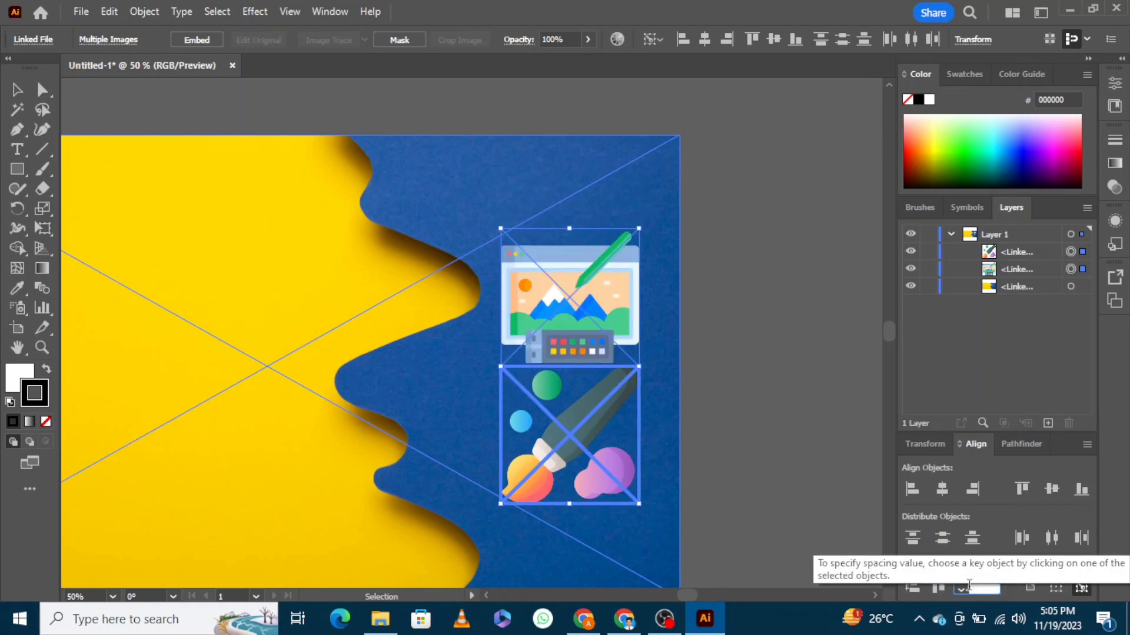
Distribute the two icons' vertical spacing at 500 px with the paintbrush icon as the key object
{"action": "type", "text": "500"}
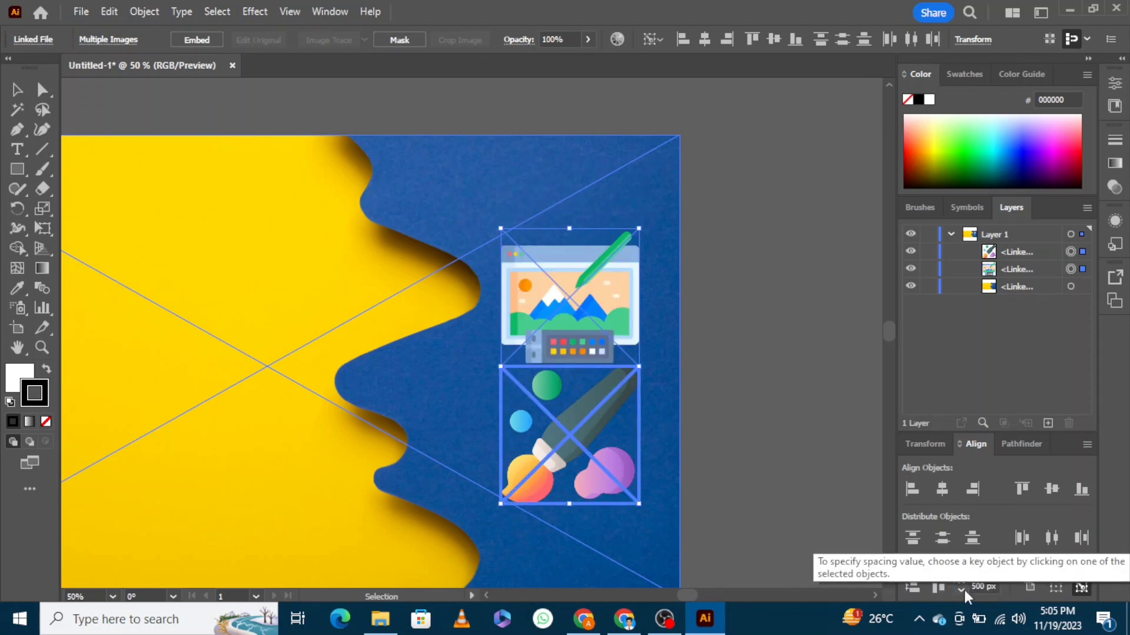
{"action": "left_click", "coordinate": [913, 587]}
{"action": "left_click", "coordinate": [796, 368]}
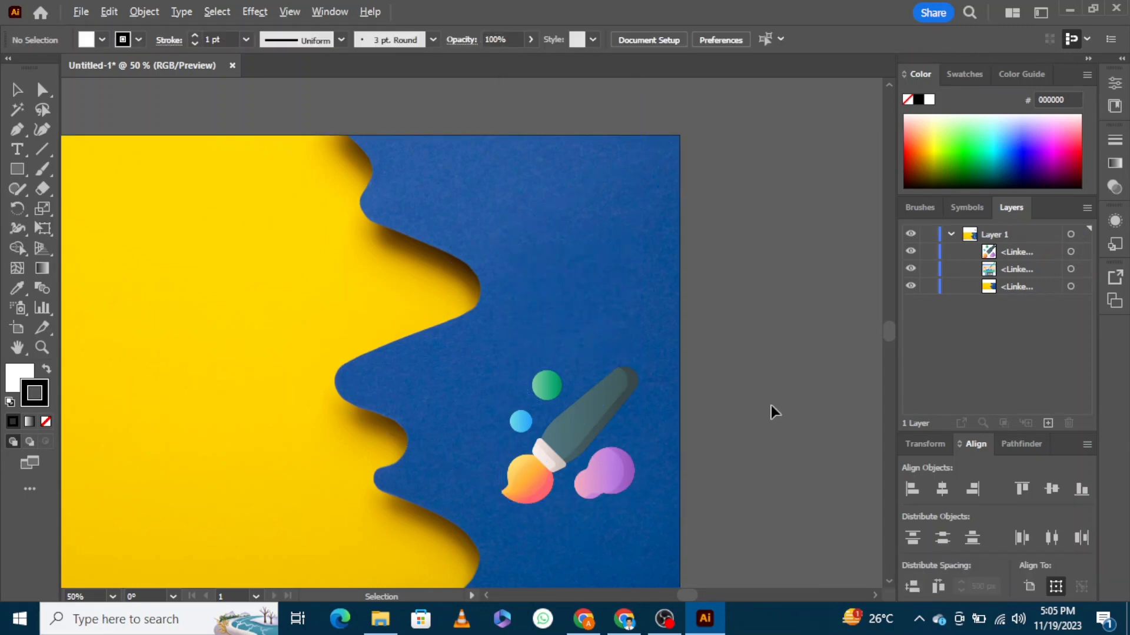
Reposition the paintbrush icon near the bottom of the blue area and the digital-drawing icon near its top
{"action": "scroll", "coordinate": [771, 406], "scroll_direction": "down", "scroll_amount": 3}
{"action": "left_click_drag", "start_coordinate": [712, 430], "coordinate": [712, 461]}
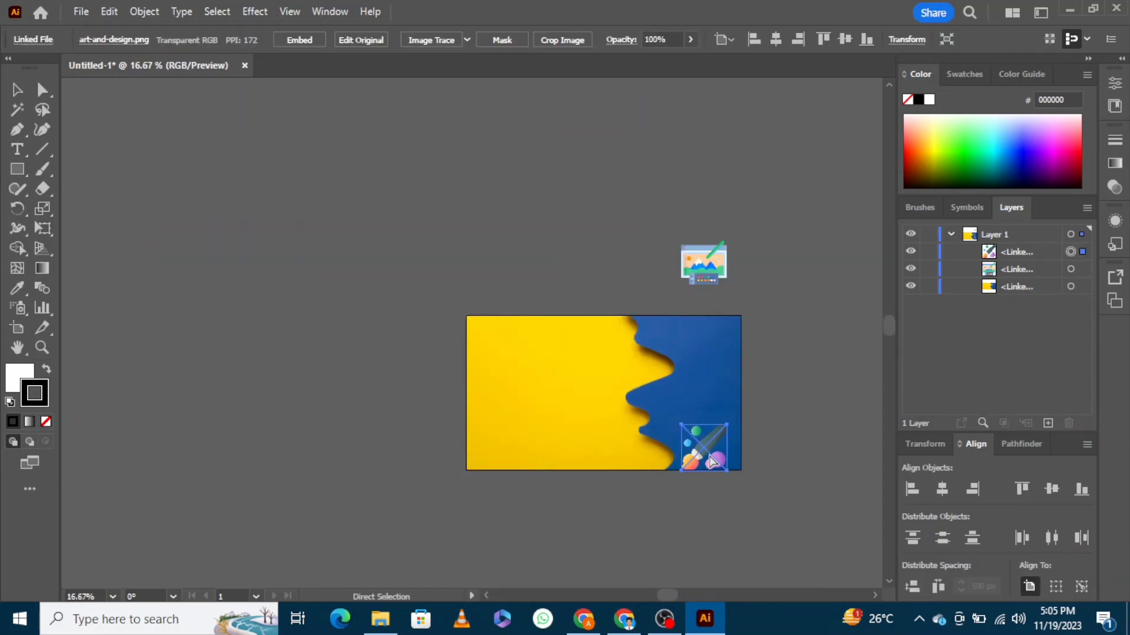
{"action": "left_click", "coordinate": [721, 272], "text": "shift"}
{"action": "left_click_drag", "start_coordinate": [721, 271], "coordinate": [709, 340]}
{"action": "left_click", "coordinate": [770, 274]}
{"action": "left_click_drag", "start_coordinate": [710, 436], "coordinate": [710, 426]}
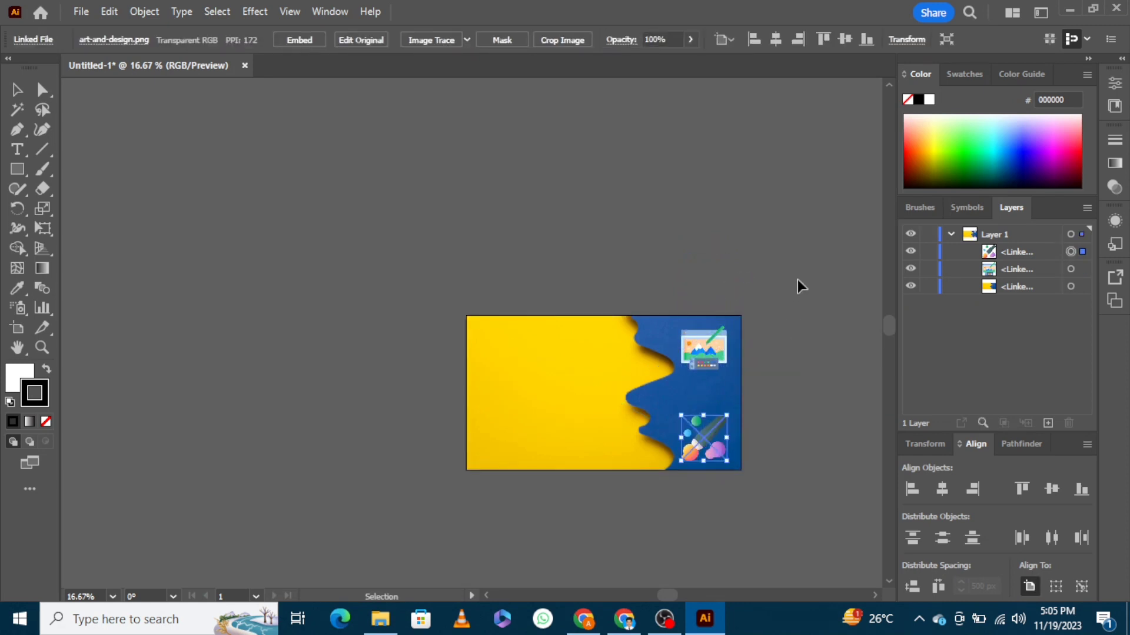
{"action": "left_click", "coordinate": [797, 281]}
{"action": "scroll", "coordinate": [743, 400], "scroll_direction": "up", "scroll_amount": 4}
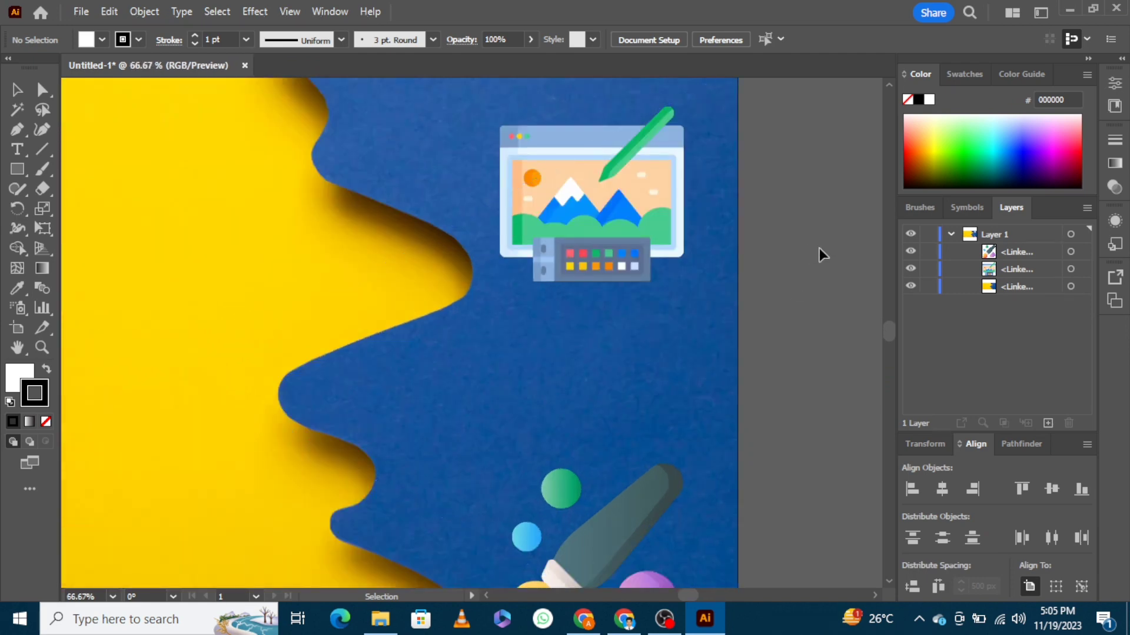
{"action": "scroll", "coordinate": [819, 294], "scroll_direction": "down", "scroll_amount": 2}
{"action": "scroll", "coordinate": [758, 369], "scroll_direction": "down", "scroll_amount": 1}
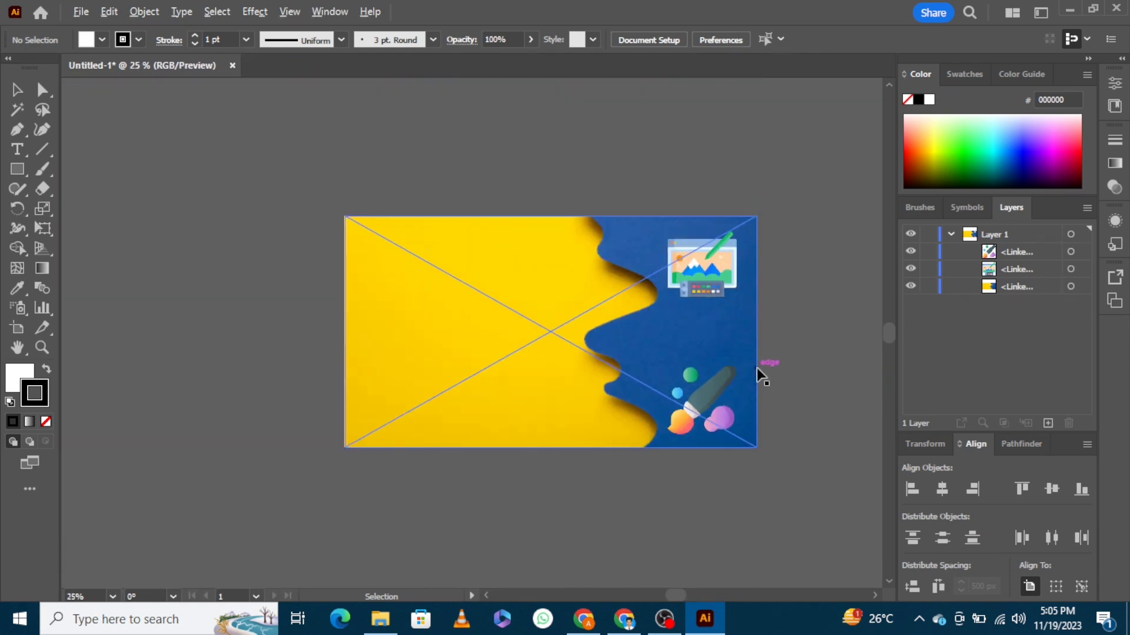
{"action": "scroll", "coordinate": [756, 368], "scroll_direction": "up", "scroll_amount": 1}
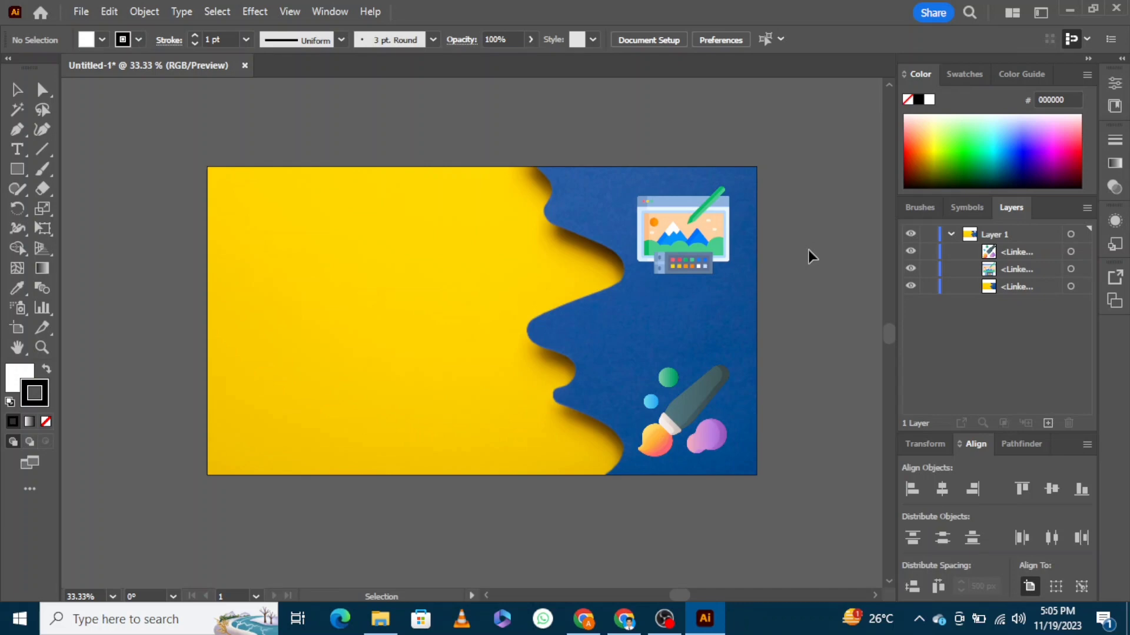
Place the photo image from the DOWNLOAD folder in File Explorer onto the Illustrator artboard
{"action": "left_click", "coordinate": [380, 619]}
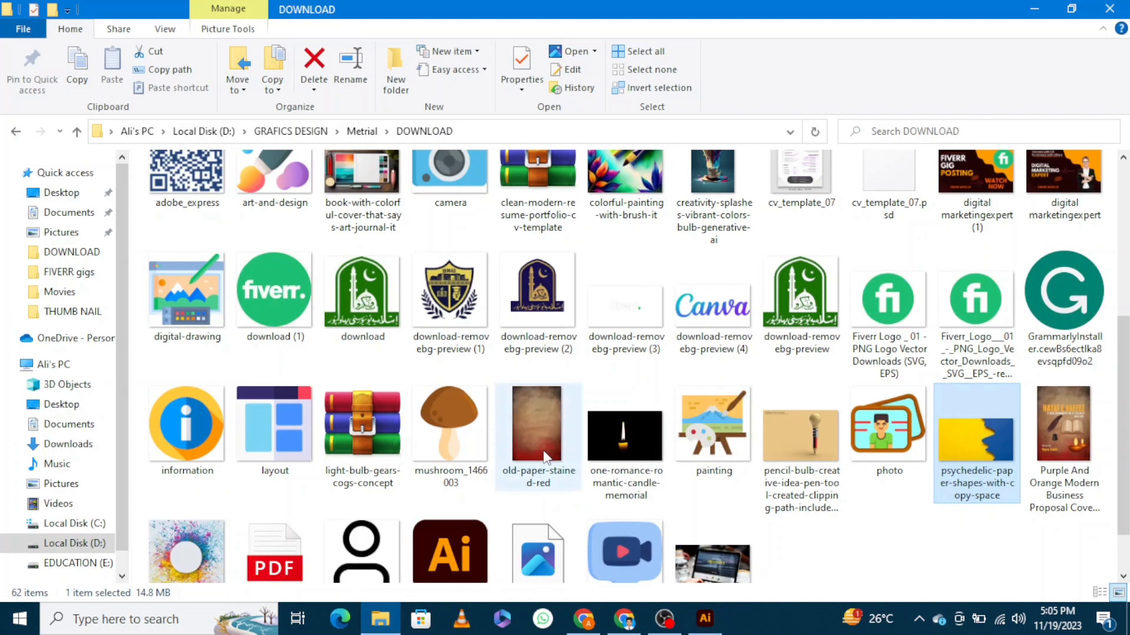
{"action": "scroll", "coordinate": [701, 574], "scroll_direction": "down", "scroll_amount": 1}
{"action": "scroll", "coordinate": [961, 486], "scroll_direction": "up", "scroll_amount": 5}
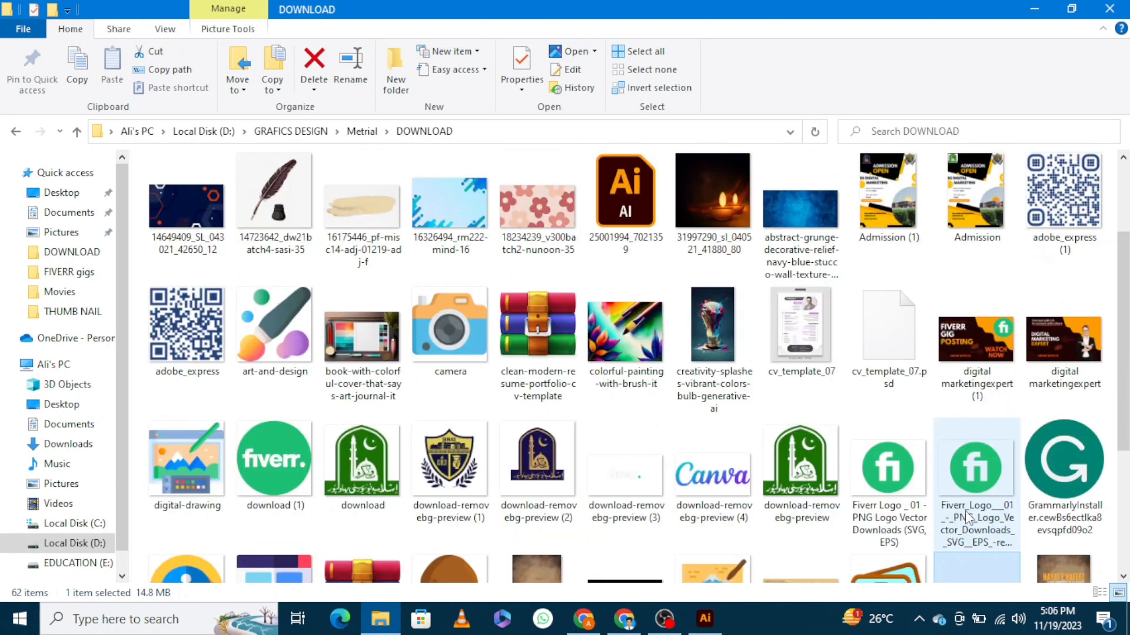
{"action": "scroll", "coordinate": [968, 518], "scroll_direction": "down", "scroll_amount": 5}
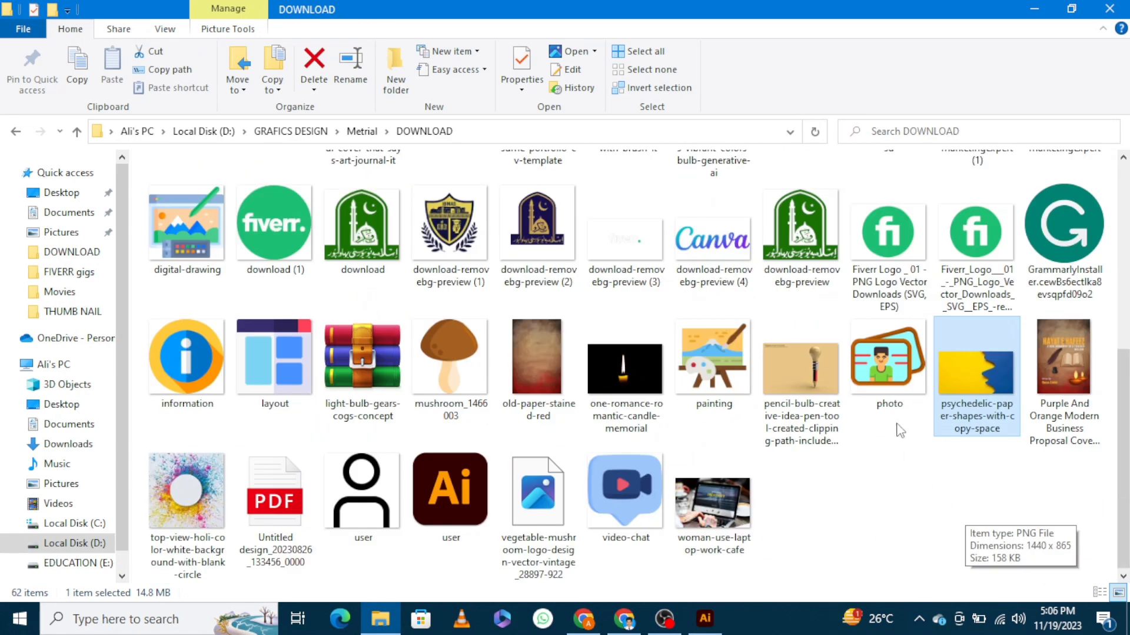
{"action": "left_click_drag", "start_coordinate": [880, 370], "coordinate": [685, 368]}
{"action": "left_click_drag", "start_coordinate": [606, 348], "coordinate": [606, 351]}
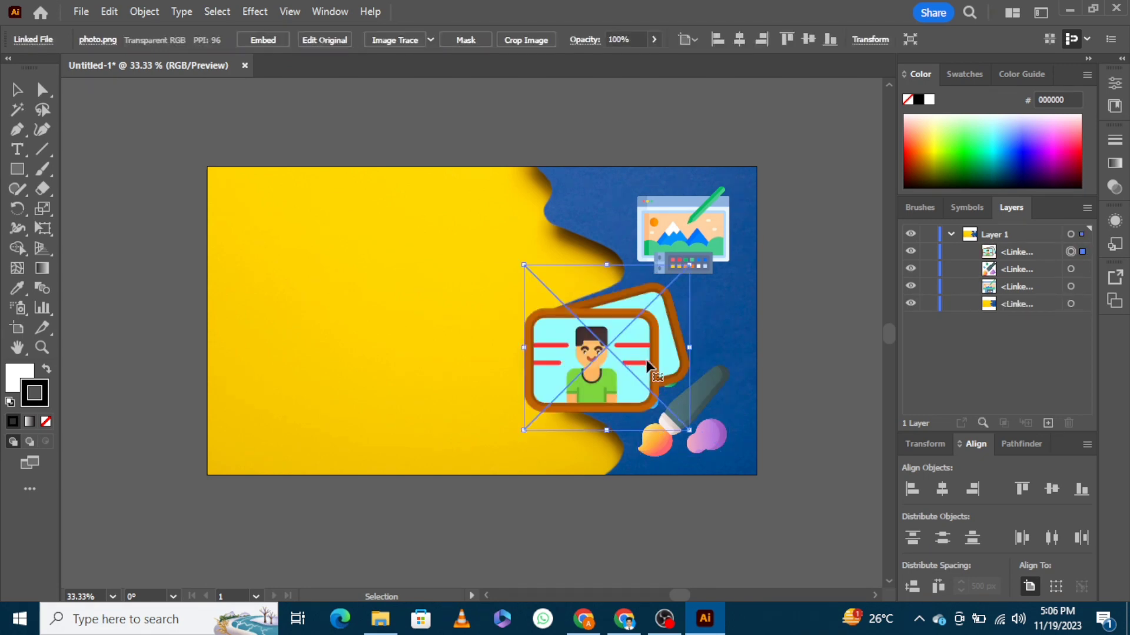
Scale the photo icon down to about 60% and position it on the blue area between the two other icons
{"action": "left_click_drag", "start_coordinate": [518, 432], "coordinate": [586, 366]}
{"action": "left_click_drag", "start_coordinate": [655, 308], "coordinate": [648, 323]}
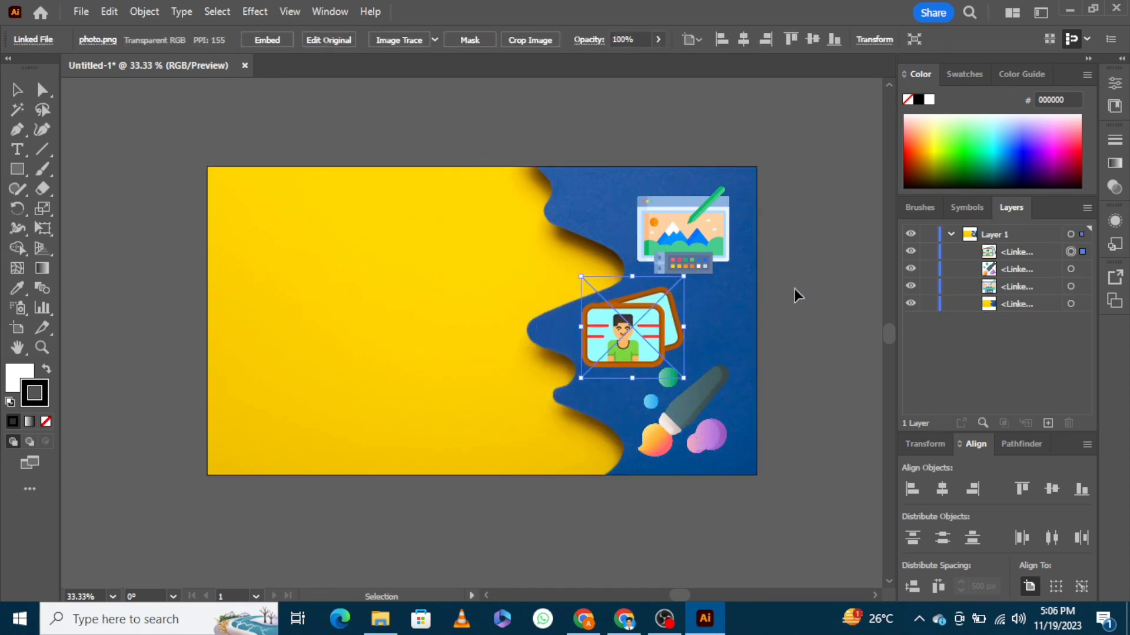
{"action": "left_click", "coordinate": [793, 288]}
Start an Outer Glow effect on the photo icon in Screen mode with 80% opacity and 19 px blur
{"action": "scroll", "coordinate": [739, 366], "scroll_direction": "up", "scroll_amount": 2}
{"action": "left_click", "coordinate": [578, 316]}
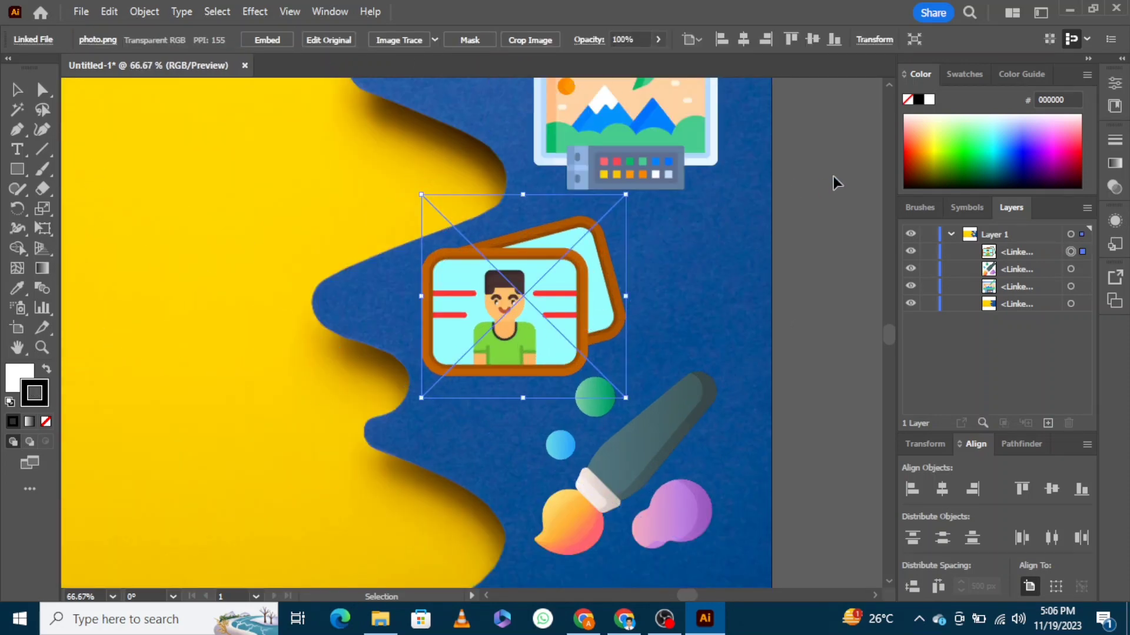
{"action": "left_click", "coordinate": [267, 13]}
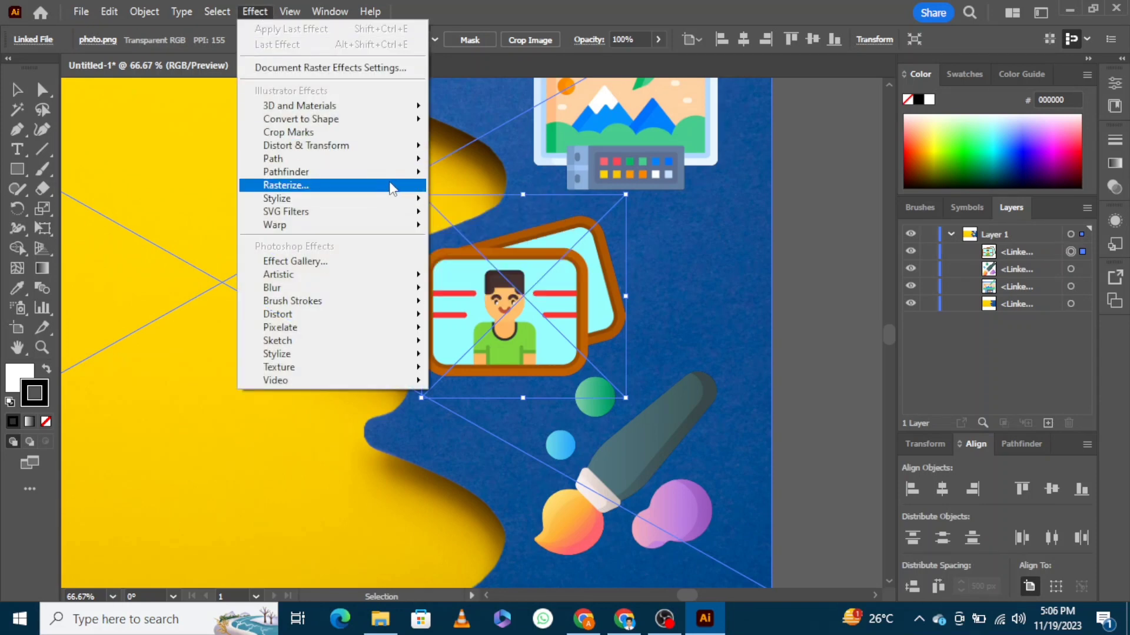
{"action": "mouse_move", "coordinate": [391, 198]}
{"action": "left_click", "coordinate": [481, 257]}
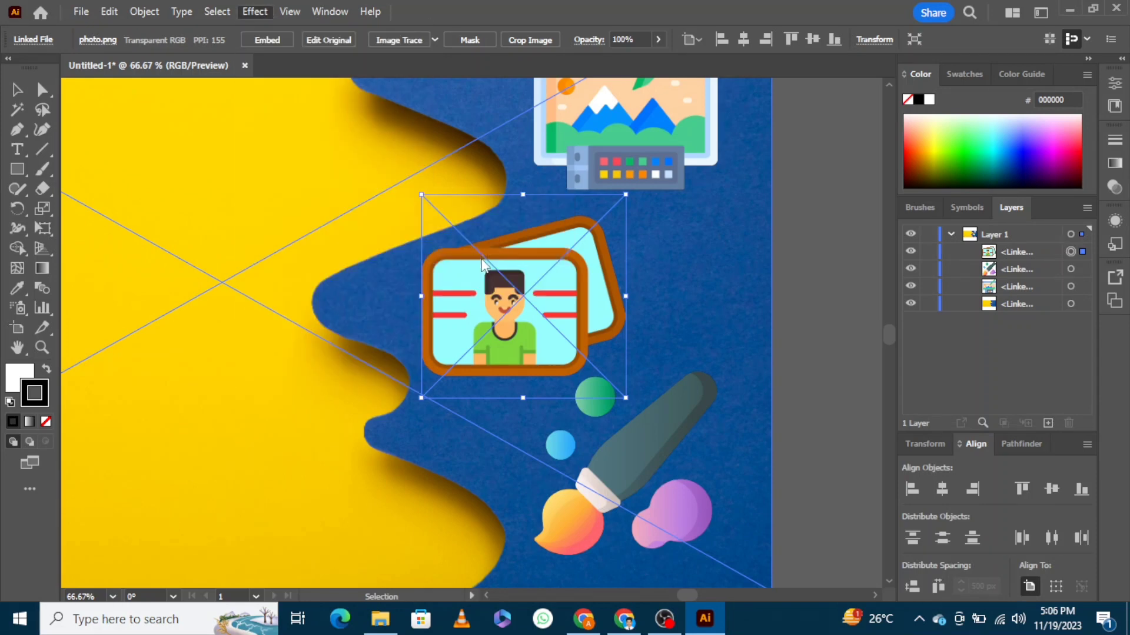
{"action": "left_click_drag", "start_coordinate": [709, 216], "coordinate": [930, 200]}
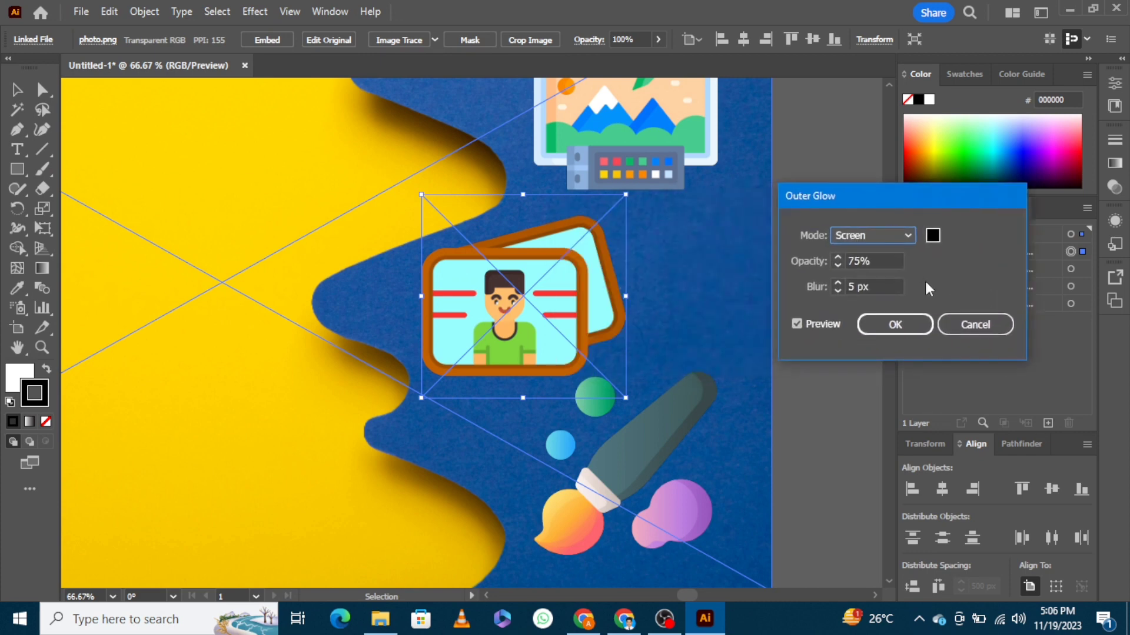
{"action": "left_click", "coordinate": [838, 261]}
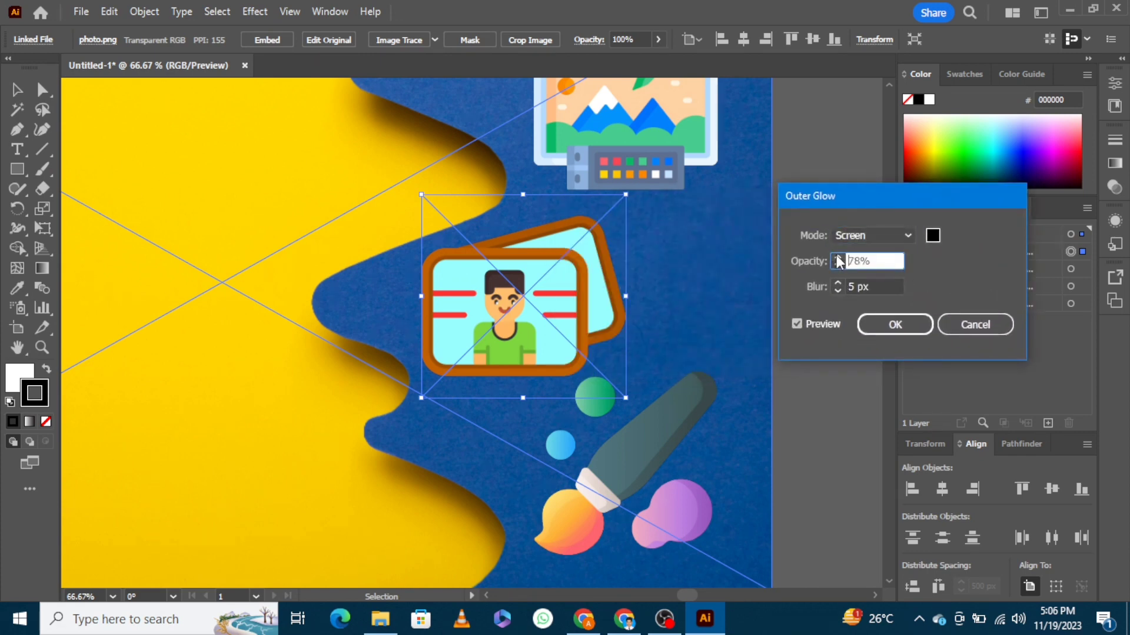
{"action": "left_click", "coordinate": [839, 287]}
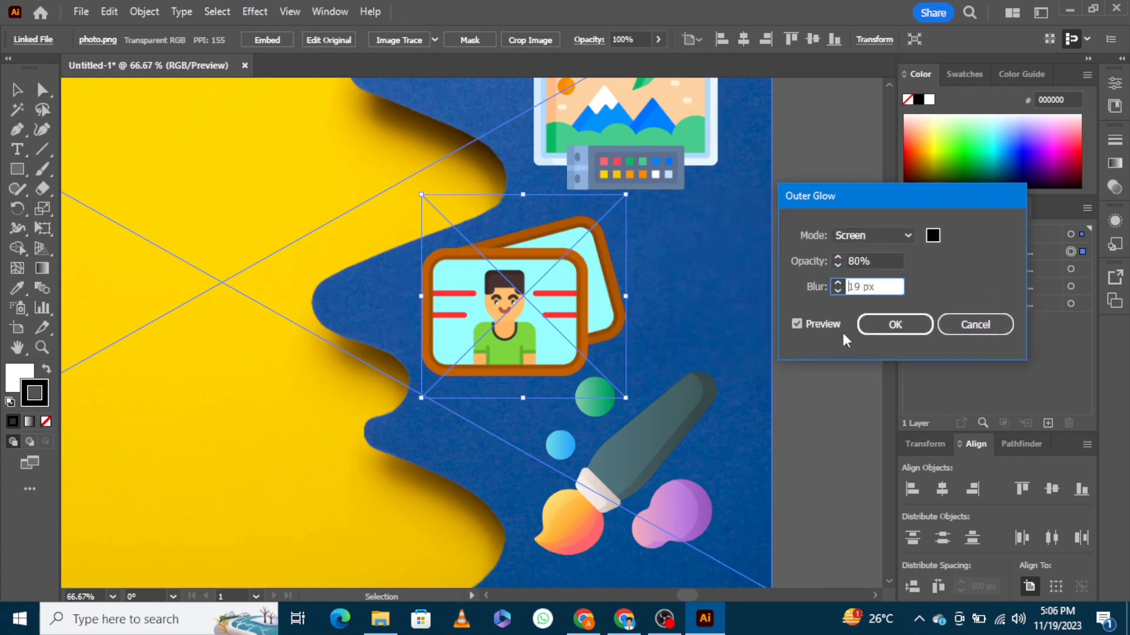
Set the outer glow colour to dark blue 001d7a and apply the effect to the photo icon
{"action": "left_click", "coordinate": [933, 237]}
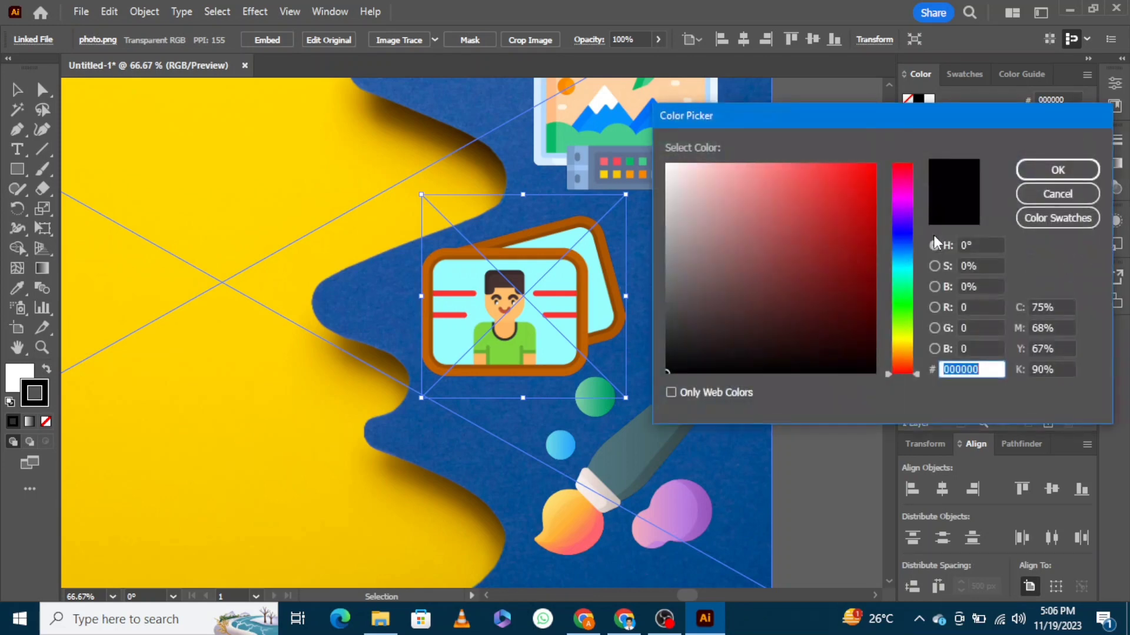
{"action": "left_click", "coordinate": [891, 243]}
{"action": "mouse_move", "coordinate": [868, 315]}
{"action": "left_mouse_down"}
{"action": "mouse_move", "coordinate": [876, 328]}
{"action": "mouse_move", "coordinate": [889, 273]}
{"action": "left_mouse_up"}
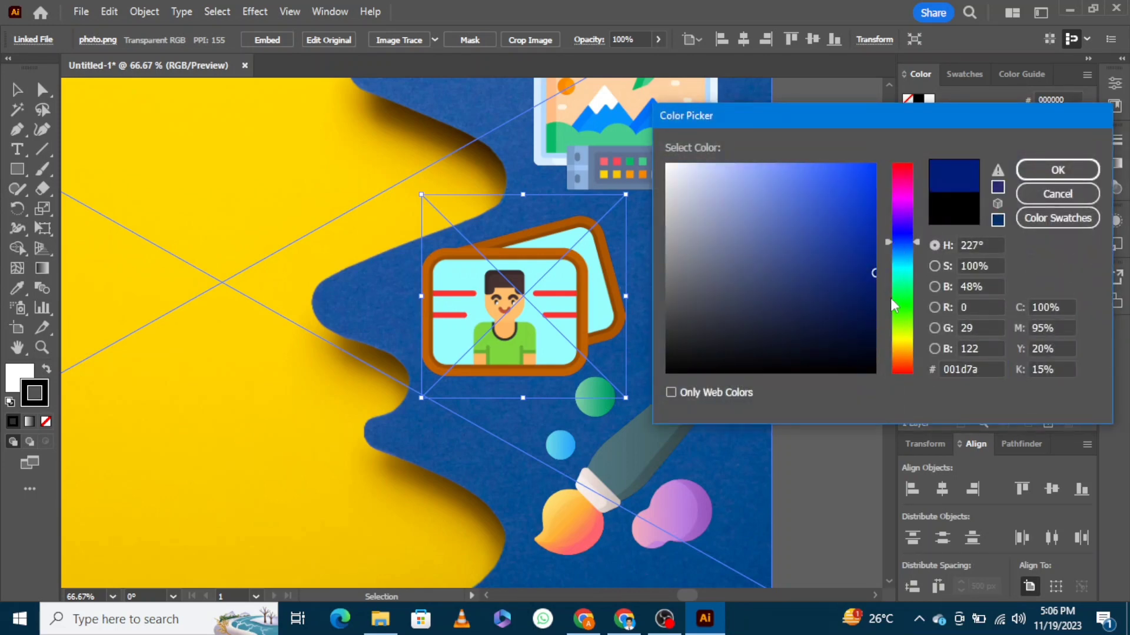
{"action": "left_click", "coordinate": [1057, 170]}
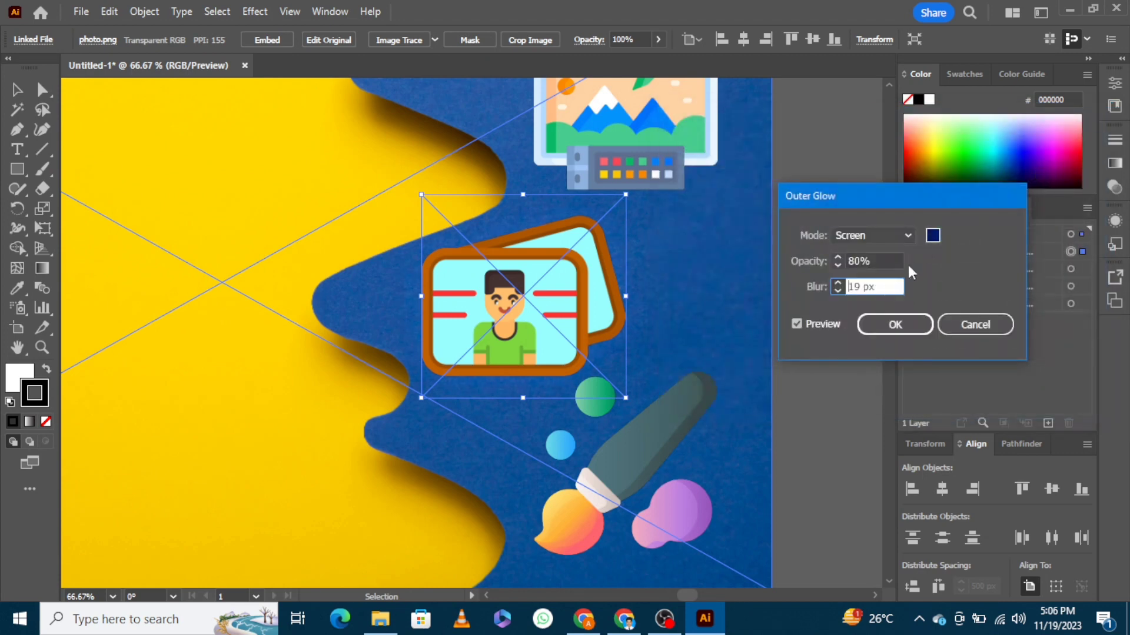
{"action": "left_click", "coordinate": [886, 325]}
{"action": "left_click", "coordinate": [824, 259]}
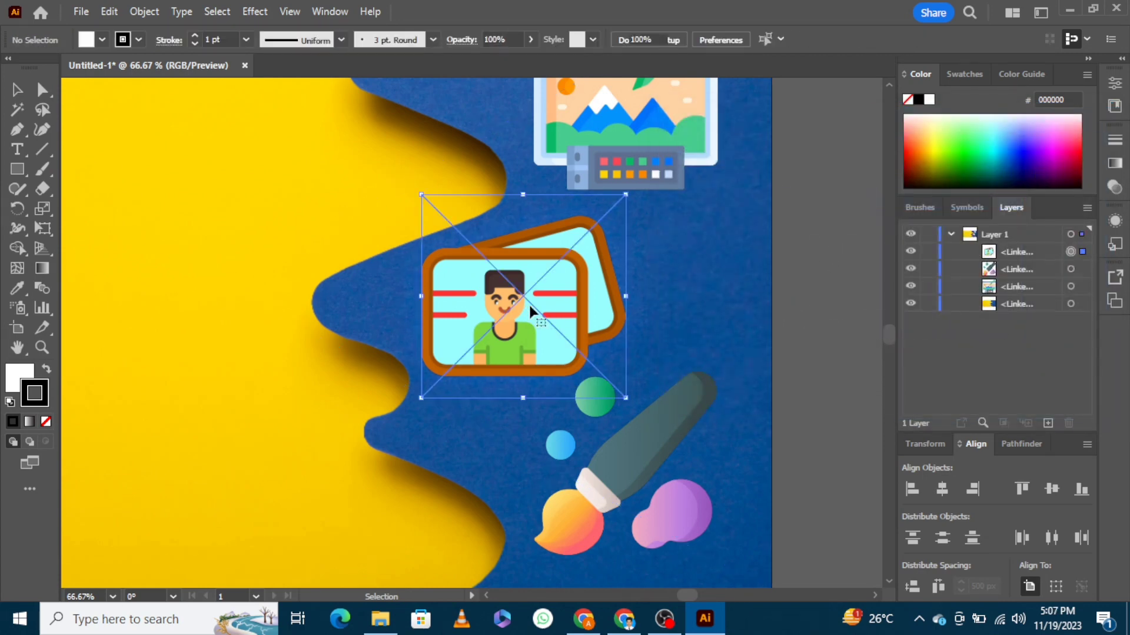
{"action": "left_click", "coordinate": [565, 306]}
{"action": "mouse_move", "coordinate": [571, 306]}
{"action": "left_mouse_down"}
{"action": "mouse_move", "coordinate": [801, 291]}
{"action": "mouse_move", "coordinate": [560, 300]}
{"action": "mouse_move", "coordinate": [577, 299]}
{"action": "left_mouse_up"}
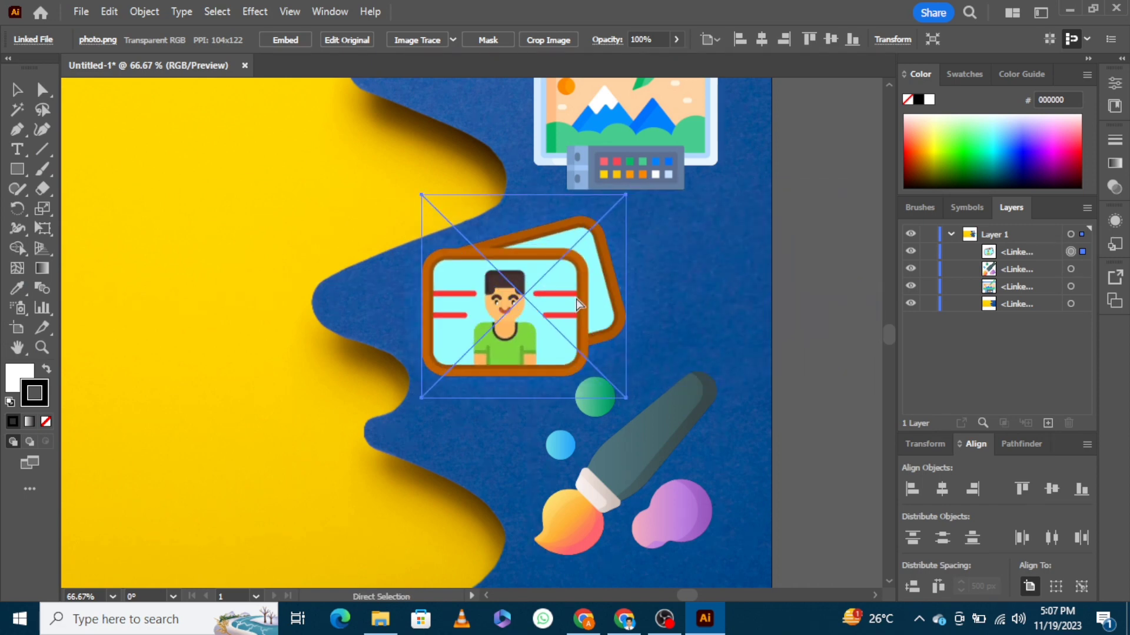
{"action": "key", "text": "ctrl+z"}
{"action": "left_click_drag", "start_coordinate": [736, 297], "coordinate": [641, 286]}
{"action": "key", "text": "ctrl+z"}
{"action": "key", "text": "ctrl+z"}
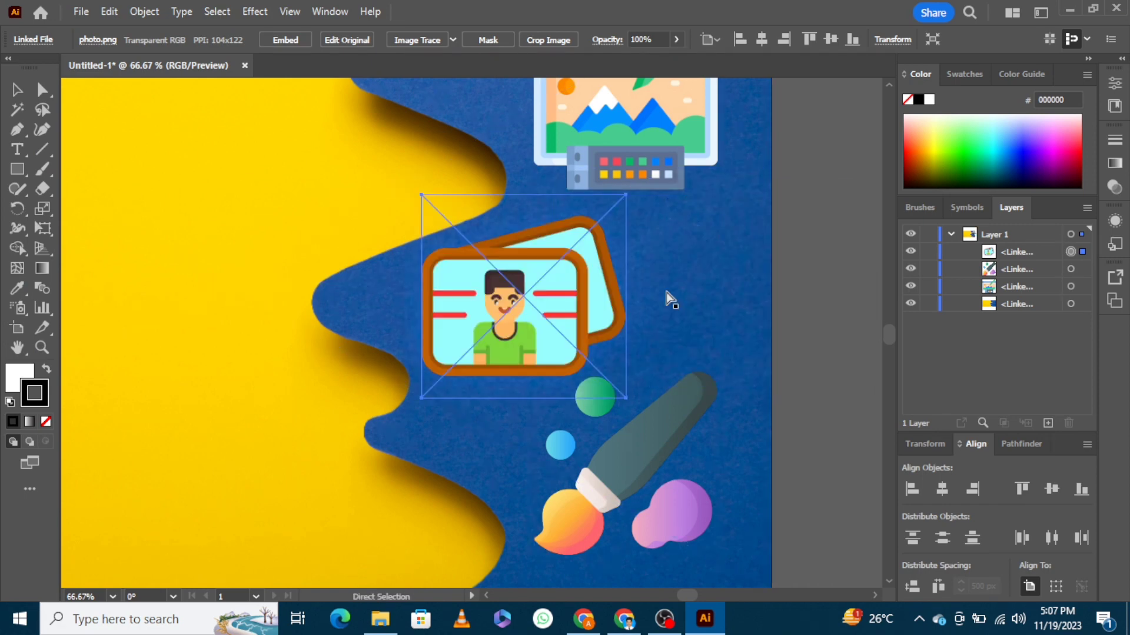
Start a Drop Shadow effect on the photo icon in Multiply mode with a 20 px blur
{"action": "left_click", "coordinate": [251, 13]}
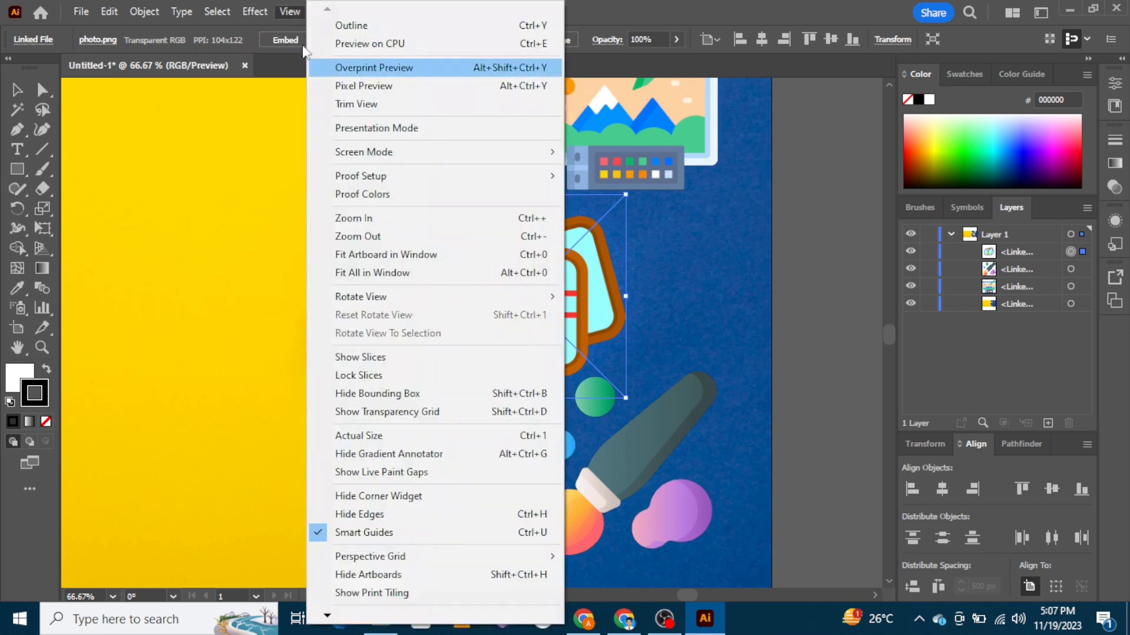
{"action": "mouse_move", "coordinate": [388, 200]}
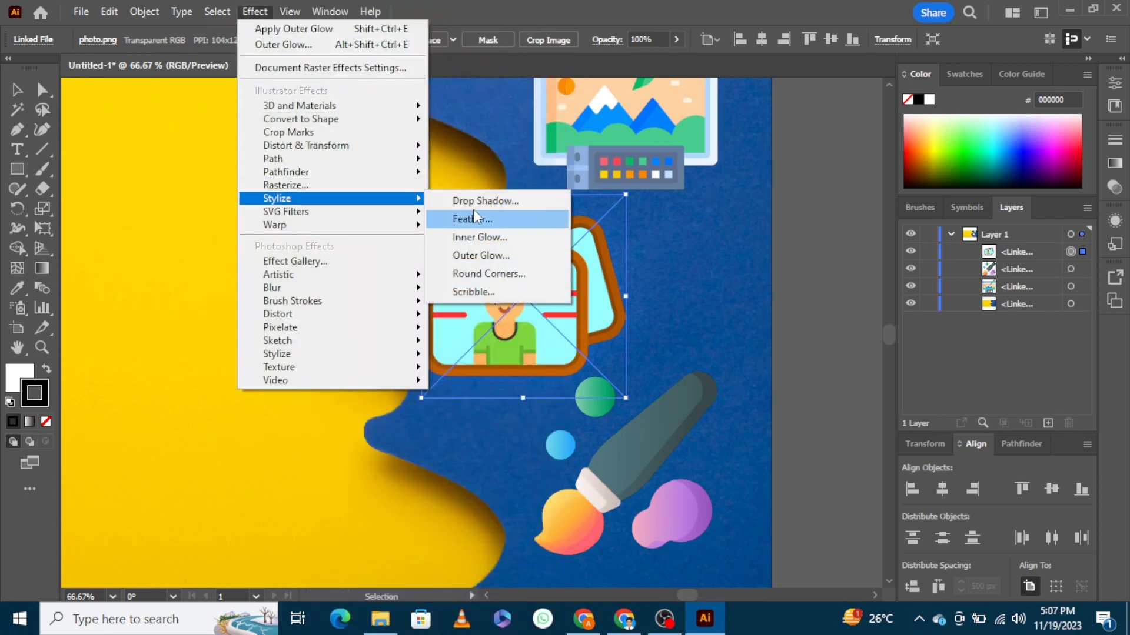
{"action": "left_click", "coordinate": [470, 200]}
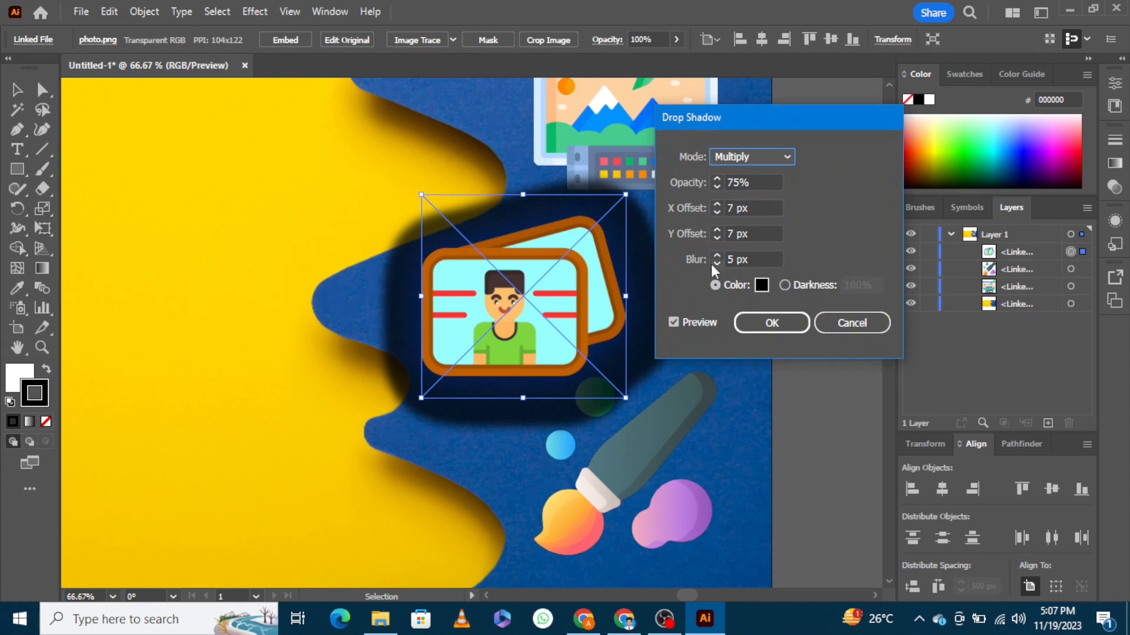
{"action": "left_click", "coordinate": [711, 264]}
{"action": "left_click", "coordinate": [712, 264]}
{"action": "left_click", "coordinate": [711, 264]}
{"action": "left_click", "coordinate": [712, 264]}
{"action": "left_click", "coordinate": [711, 264]}
{"action": "left_click", "coordinate": [715, 257]}
{"action": "left_click", "coordinate": [715, 257]}
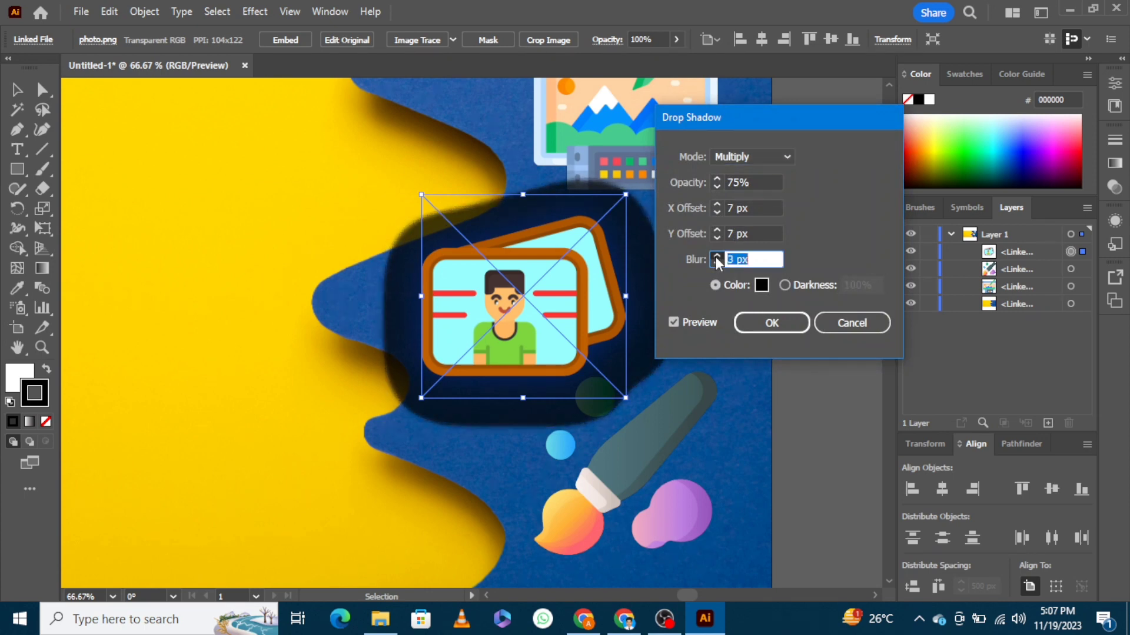
{"action": "left_click", "coordinate": [716, 256]}
{"action": "left_click", "coordinate": [716, 256]}
{"action": "left_click", "coordinate": [716, 257]}
{"action": "left_click", "coordinate": [716, 256]}
{"action": "left_click", "coordinate": [716, 256]}
{"action": "left_click", "coordinate": [716, 256]}
{"action": "left_click", "coordinate": [717, 257]}
{"action": "left_click", "coordinate": [717, 256]}
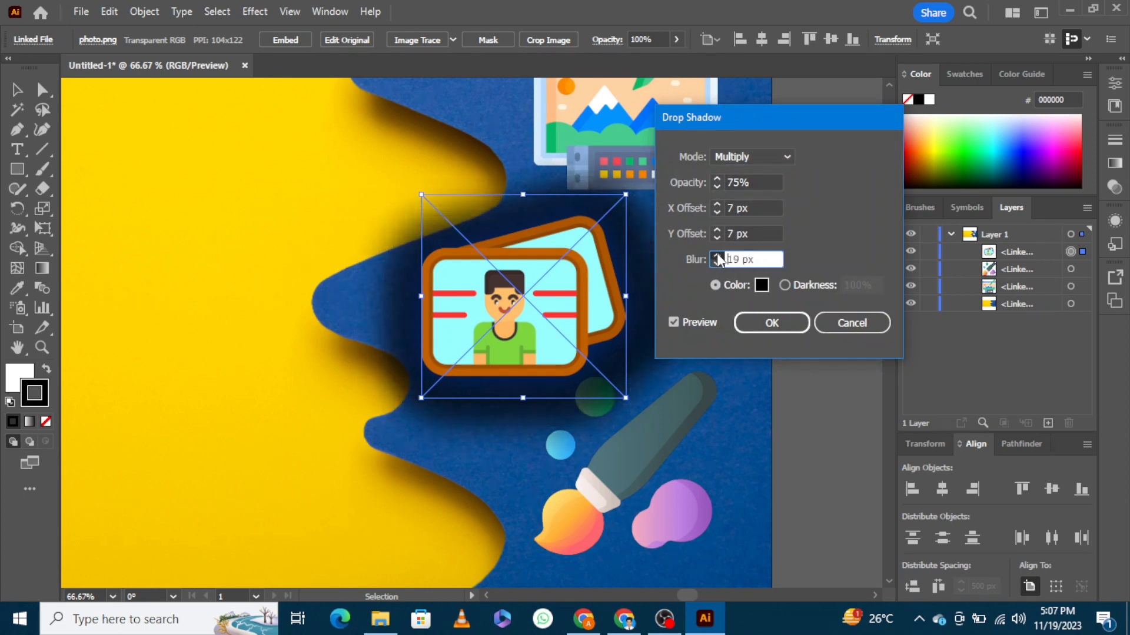
{"action": "left_click", "coordinate": [717, 257]}
{"action": "left_click", "coordinate": [716, 257]}
Set the drop shadow's Y offset to 1 px, X offset to 0 px and opacity to 56%, and apply it
{"action": "left_click", "coordinate": [717, 237]}
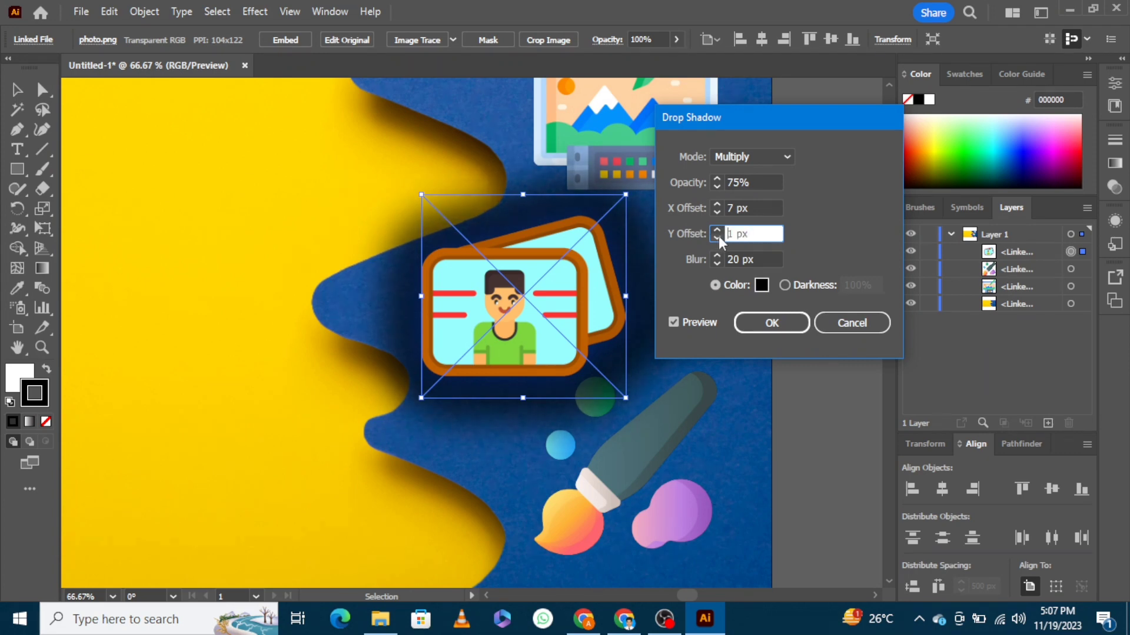
{"action": "left_click", "coordinate": [718, 216]}
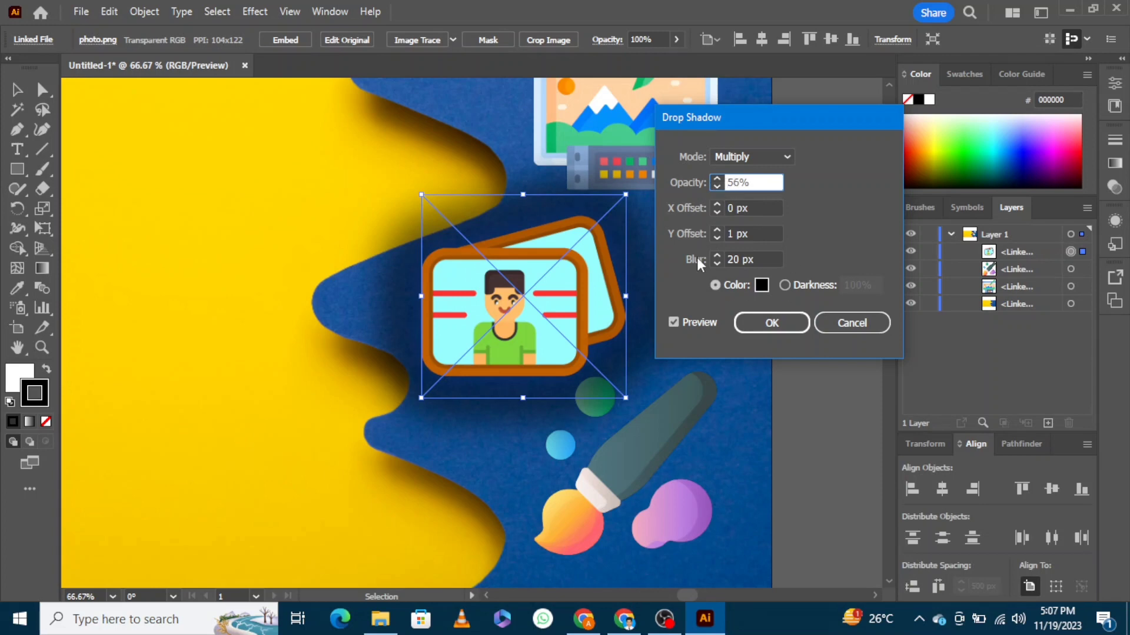
{"action": "left_click", "coordinate": [718, 257]}
{"action": "left_click", "coordinate": [775, 322]}
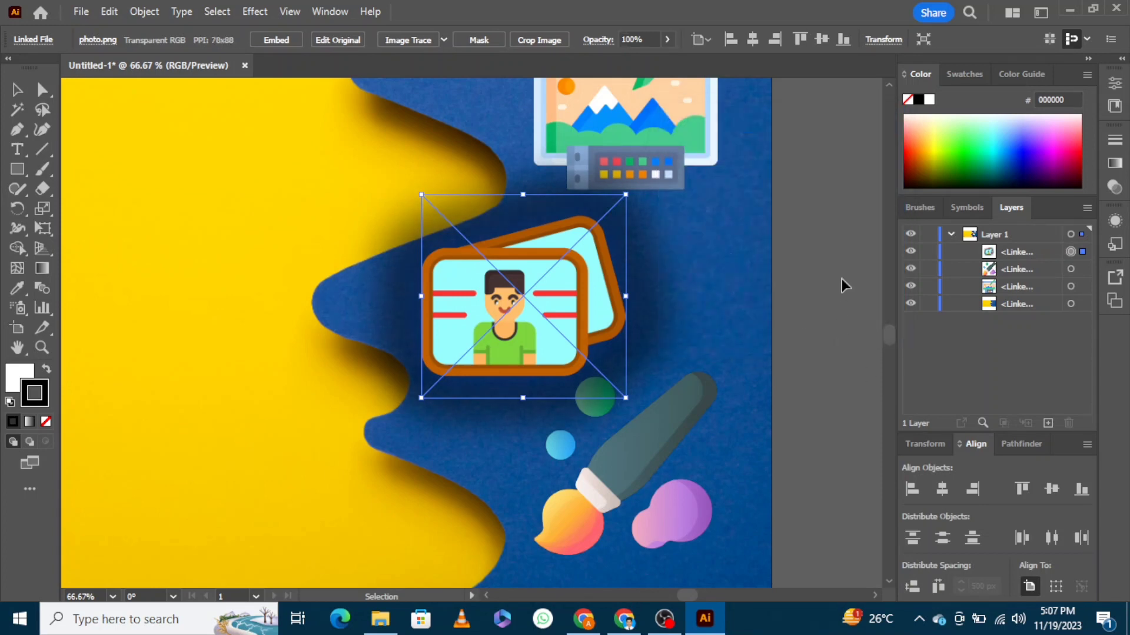
{"action": "left_click", "coordinate": [846, 285]}
Apply the last-used drop shadow settings to the paintbrush icon at the lower end of the blue area
{"action": "scroll", "coordinate": [777, 454], "scroll_direction": "right", "scroll_amount": 2}
{"action": "left_click", "coordinate": [650, 415]}
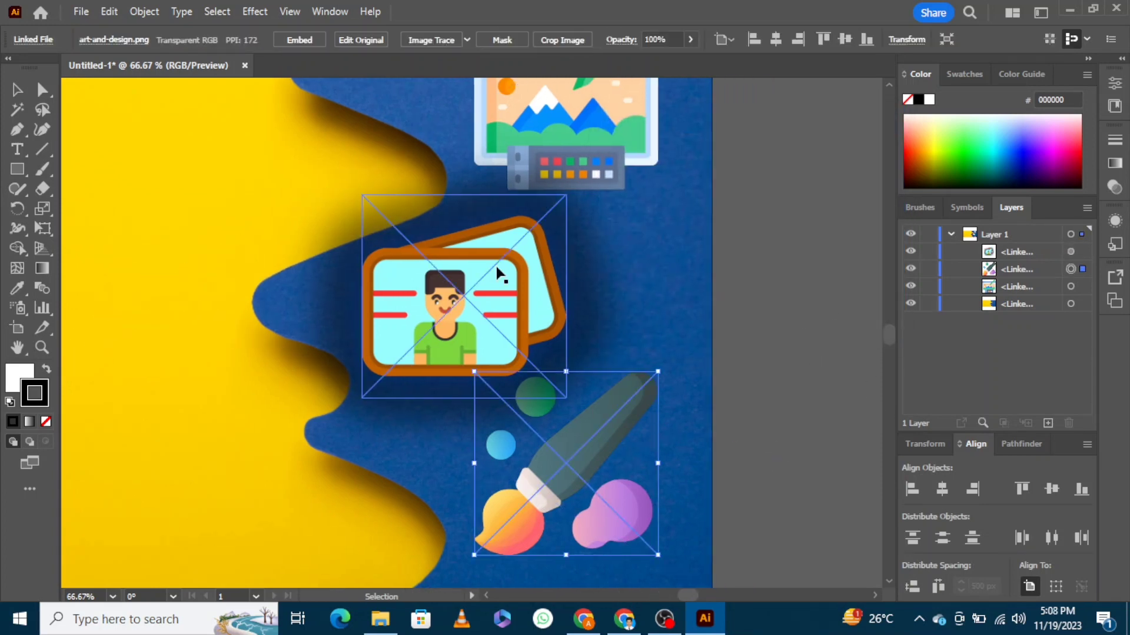
{"action": "left_click", "coordinate": [254, 11]}
{"action": "left_click", "coordinate": [271, 30]}
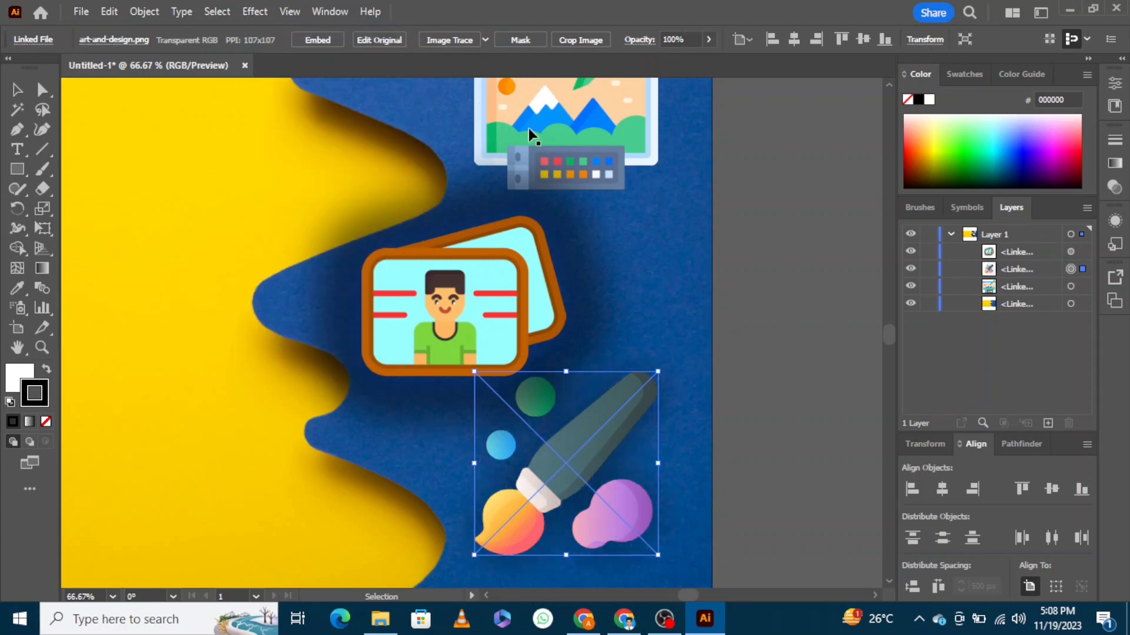
{"action": "left_click", "coordinate": [810, 326]}
{"action": "left_click", "coordinate": [255, 11]}
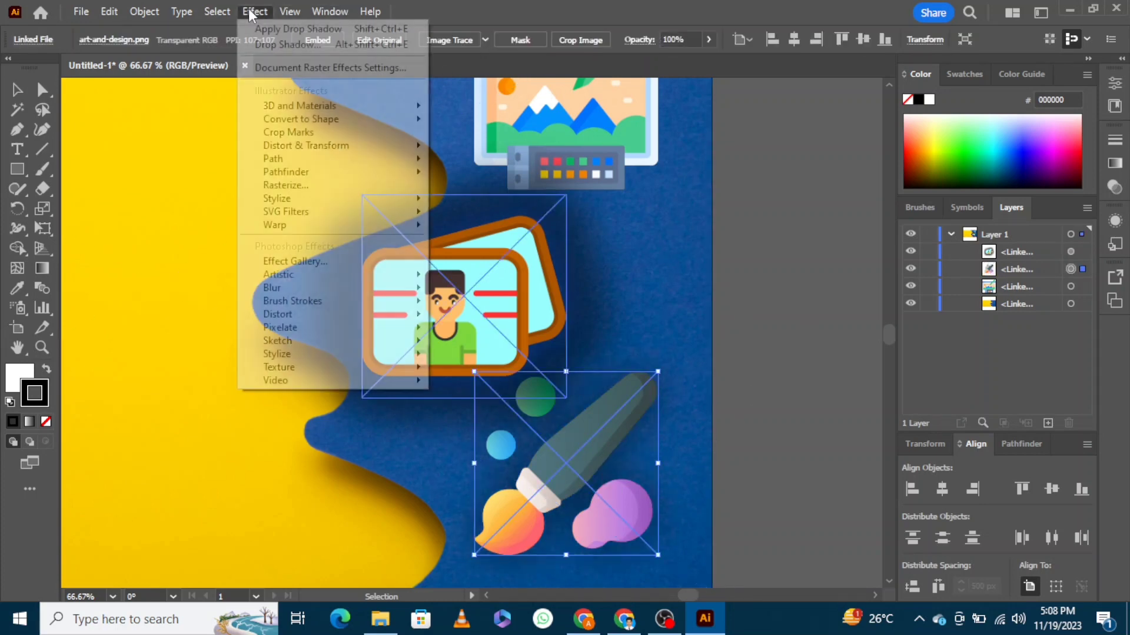
{"action": "left_click", "coordinate": [277, 41]}
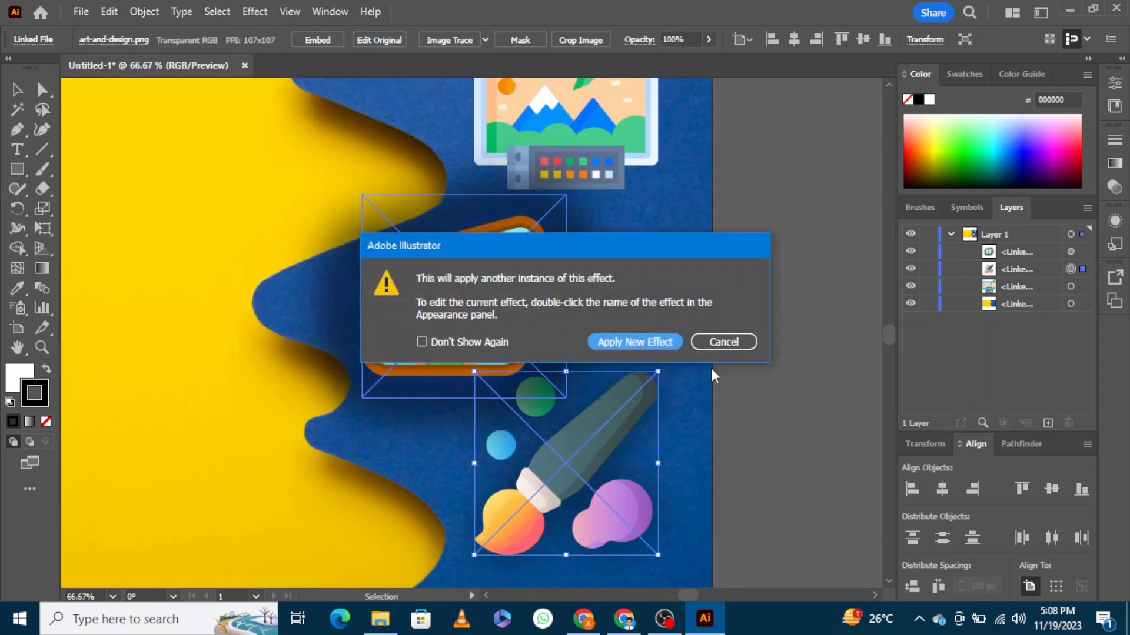
{"action": "left_click", "coordinate": [651, 339]}
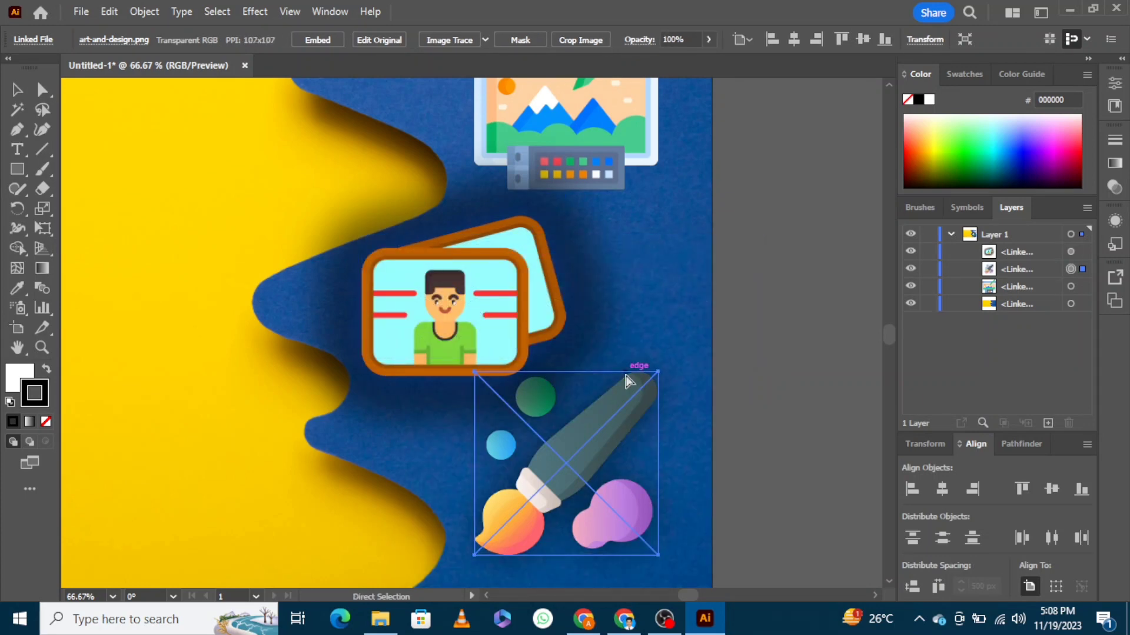
Remove the Outer Glow effect from the photo icon's appearance
{"action": "left_click", "coordinate": [514, 288]}
{"action": "left_click", "coordinate": [255, 11]}
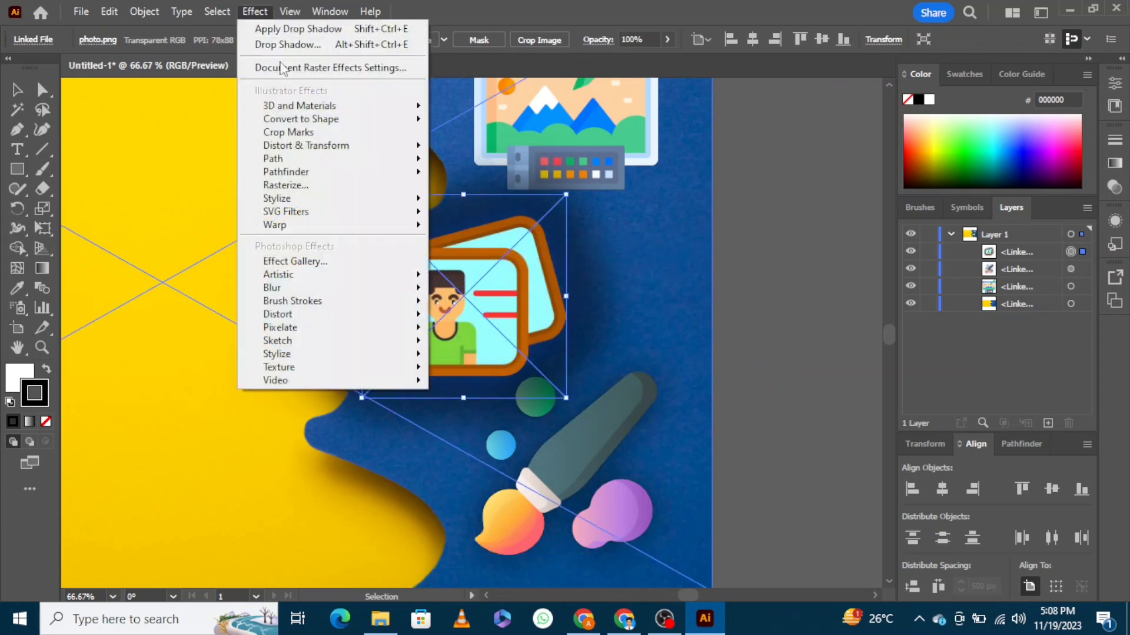
{"action": "left_click", "coordinate": [1115, 221]}
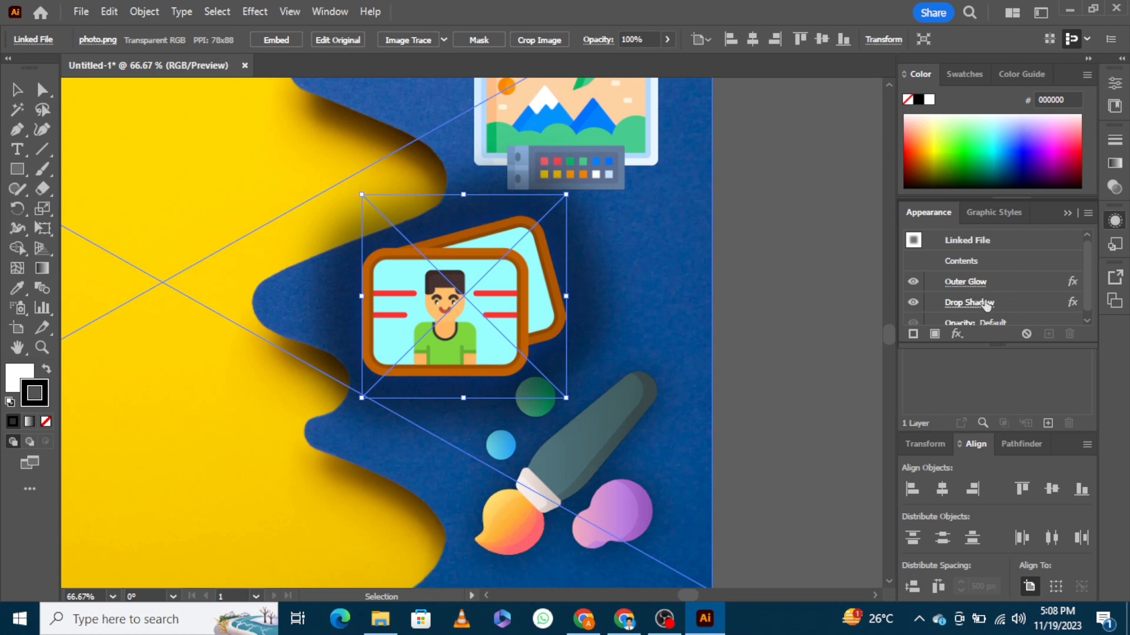
{"action": "key", "text": "Delete"}
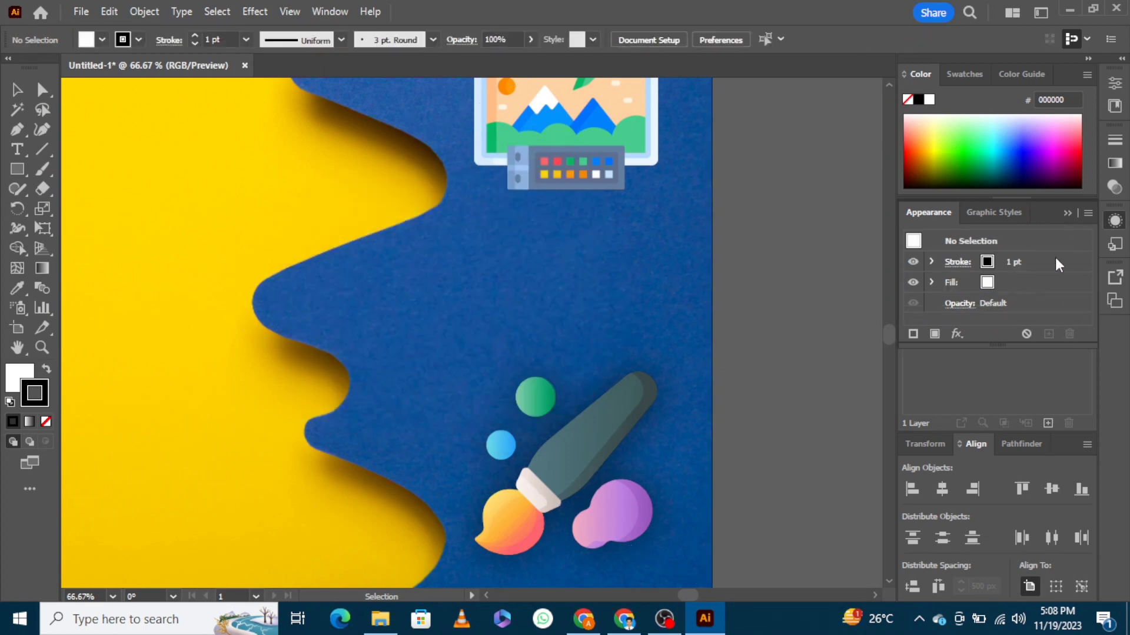
{"action": "key", "text": "ctrl+z"}
{"action": "left_click", "coordinate": [1032, 281]}
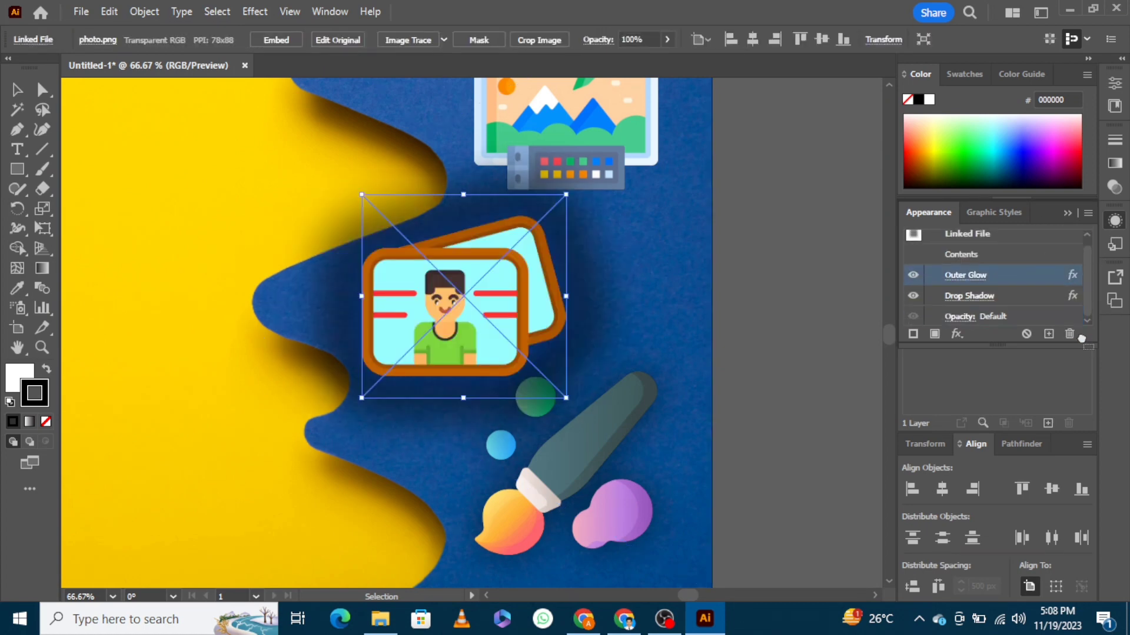
{"action": "left_click", "coordinate": [1069, 334]}
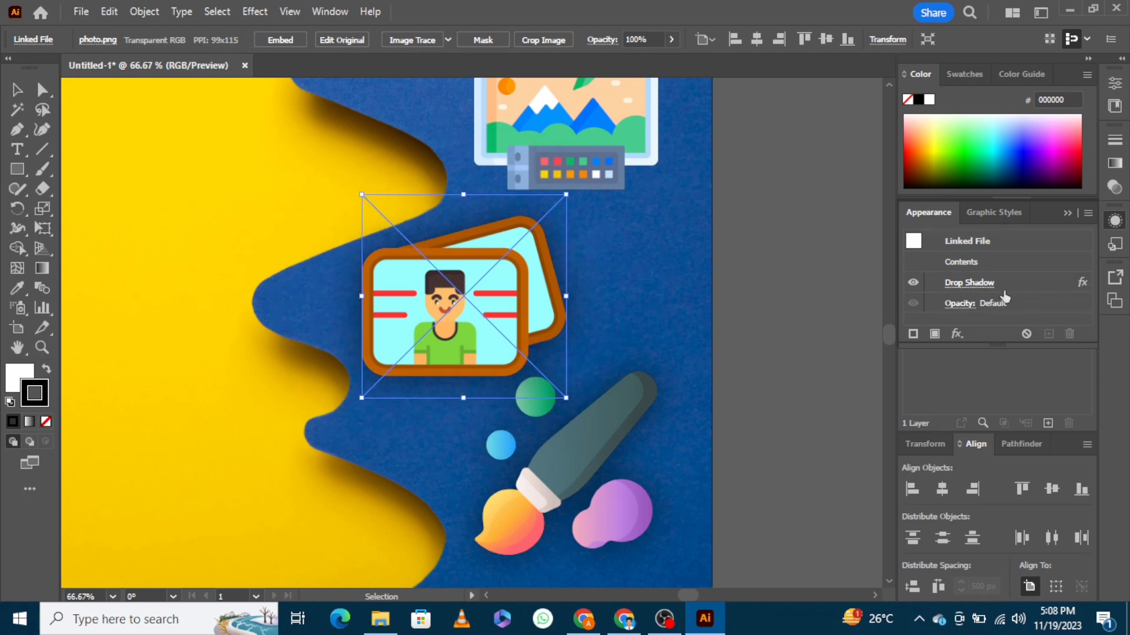
Set the photo icon's drop shadow to a 13 px blur, 7 px Y offset and 10 px X offset
{"action": "left_click", "coordinate": [980, 282]}
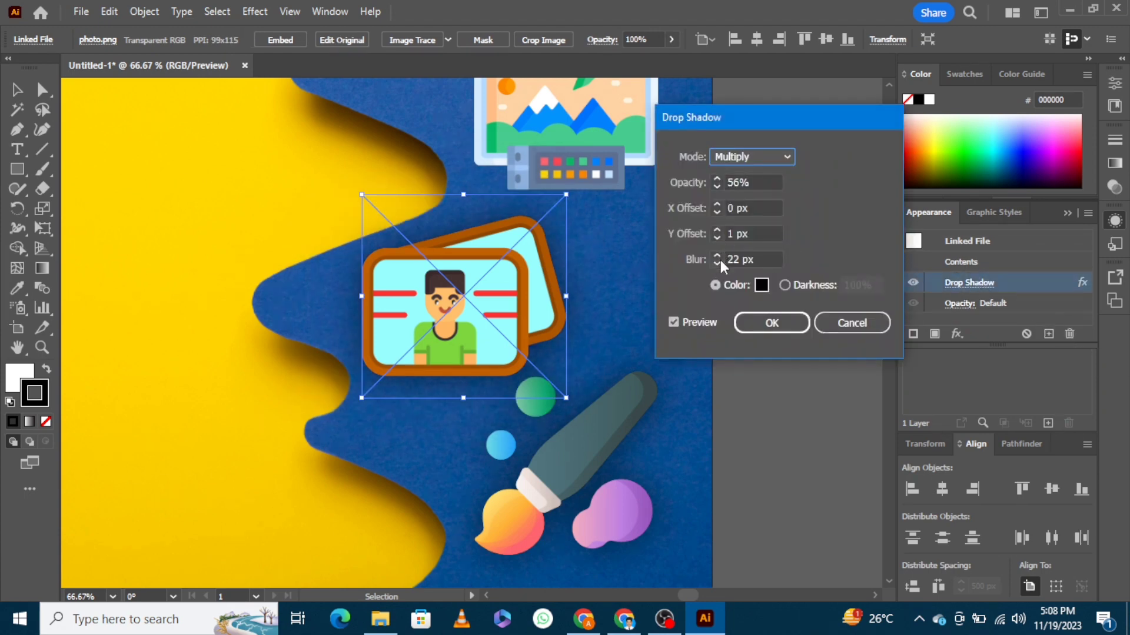
{"action": "left_click", "coordinate": [719, 259]}
{"action": "type", "text": "13"}
{"action": "left_click", "coordinate": [716, 231]}
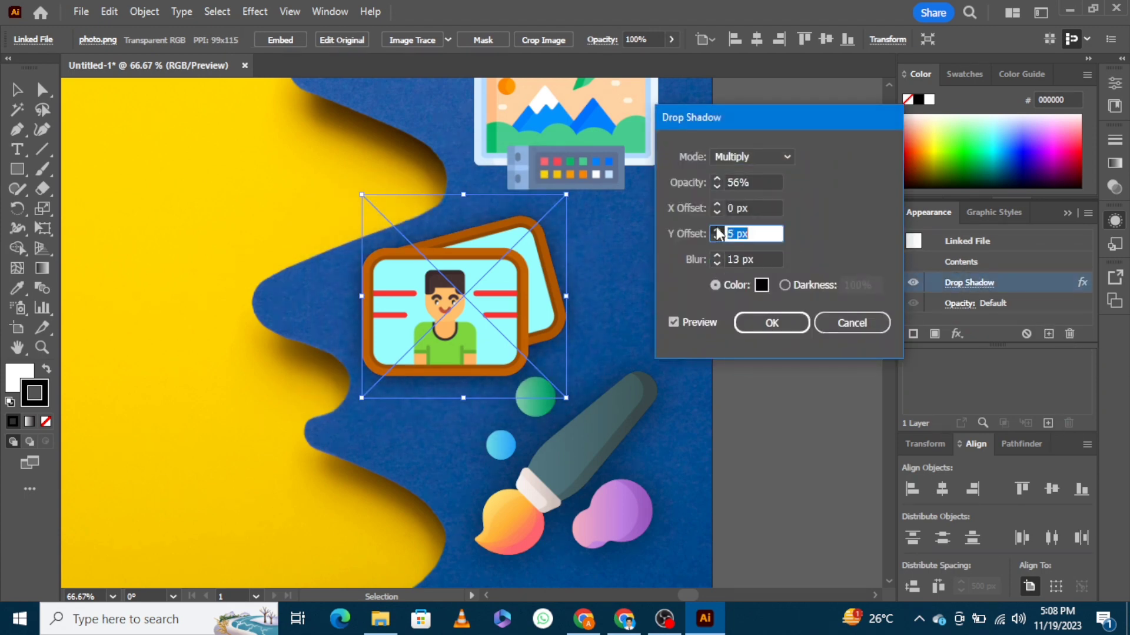
{"action": "left_click", "coordinate": [716, 230]}
{"action": "left_click", "coordinate": [716, 230]}
{"action": "left_click", "coordinate": [716, 204]}
{"action": "left_click", "coordinate": [717, 205]}
{"action": "left_click", "coordinate": [717, 205]}
{"action": "left_click", "coordinate": [717, 204]}
{"action": "left_click", "coordinate": [716, 204]}
{"action": "left_click", "coordinate": [717, 205]}
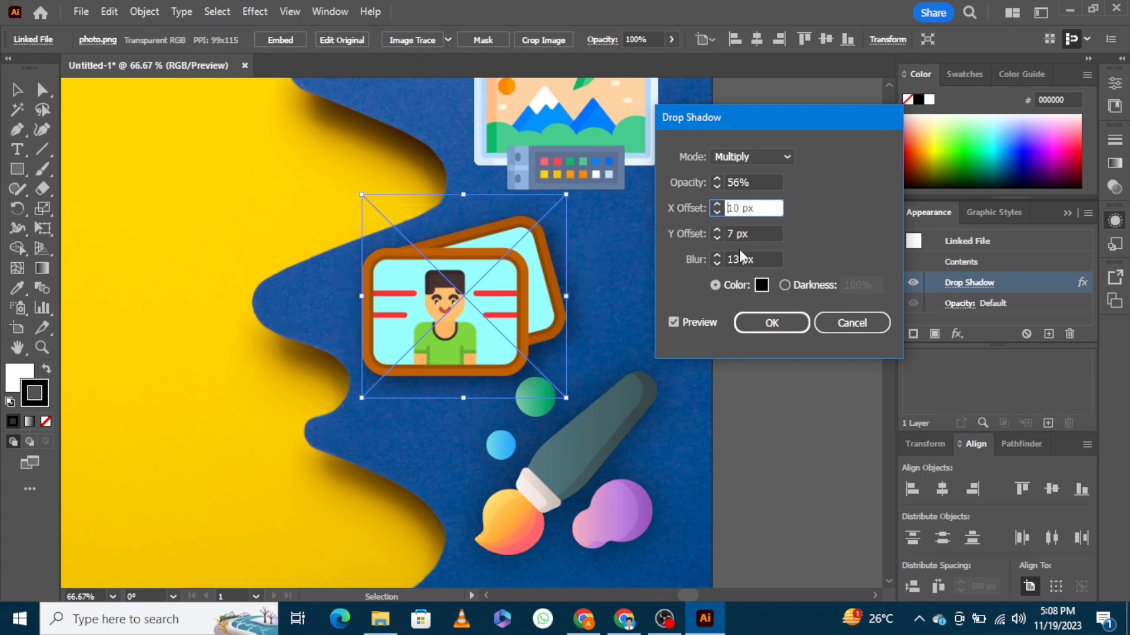
Set the photo icon's drop shadow colour to dark blue and apply the edited effect
{"action": "left_click", "coordinate": [764, 286]}
{"action": "left_click", "coordinate": [898, 235]}
{"action": "left_click_drag", "start_coordinate": [871, 327], "coordinate": [876, 290]}
{"action": "left_click", "coordinate": [1093, 167]}
{"action": "left_click", "coordinate": [719, 256]}
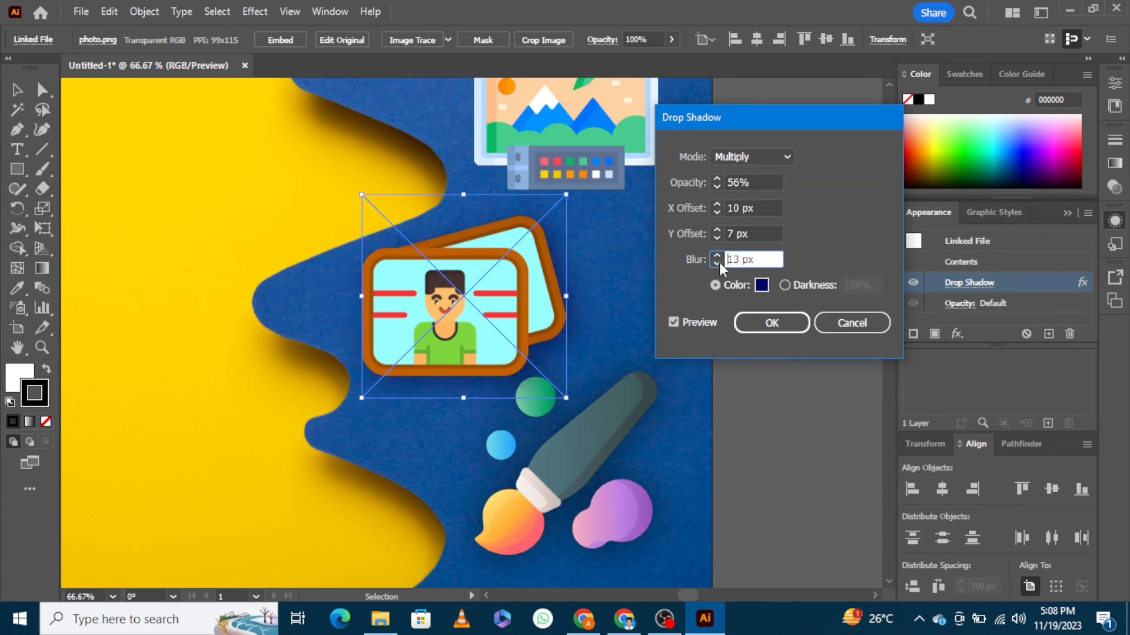
{"action": "left_click", "coordinate": [767, 321]}
{"action": "left_click", "coordinate": [781, 298]}
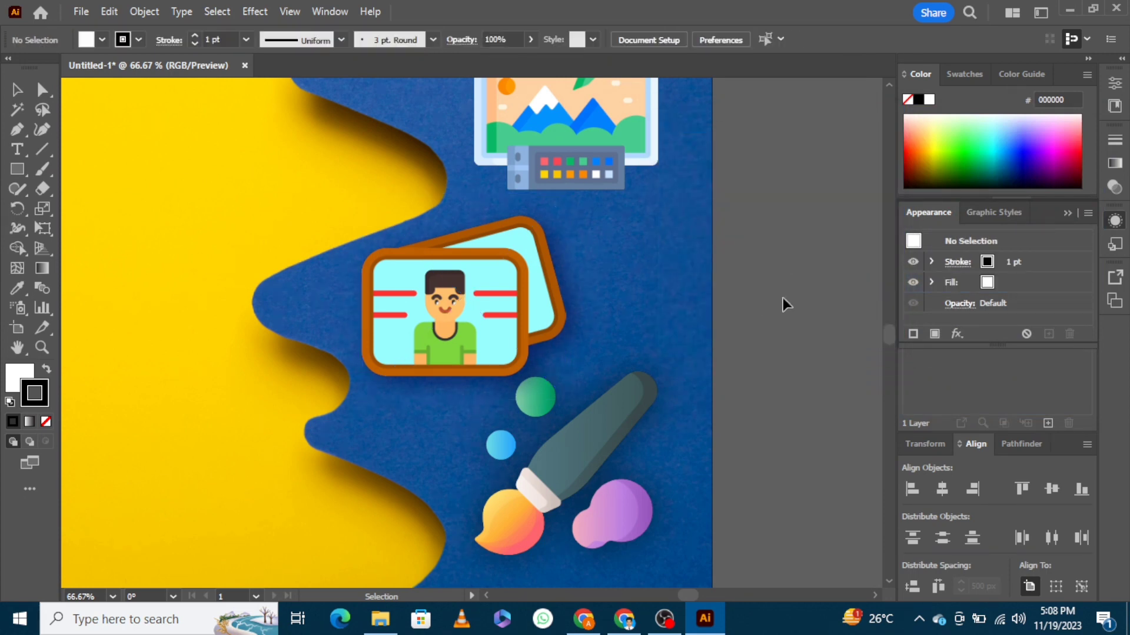
Apply the last-used drop shadow to the digital drawing icon at the upper end of the blue area
{"action": "scroll", "coordinate": [786, 265], "scroll_direction": "up", "scroll_amount": 1}
{"action": "left_click", "coordinate": [586, 135]}
{"action": "left_click", "coordinate": [255, 12]}
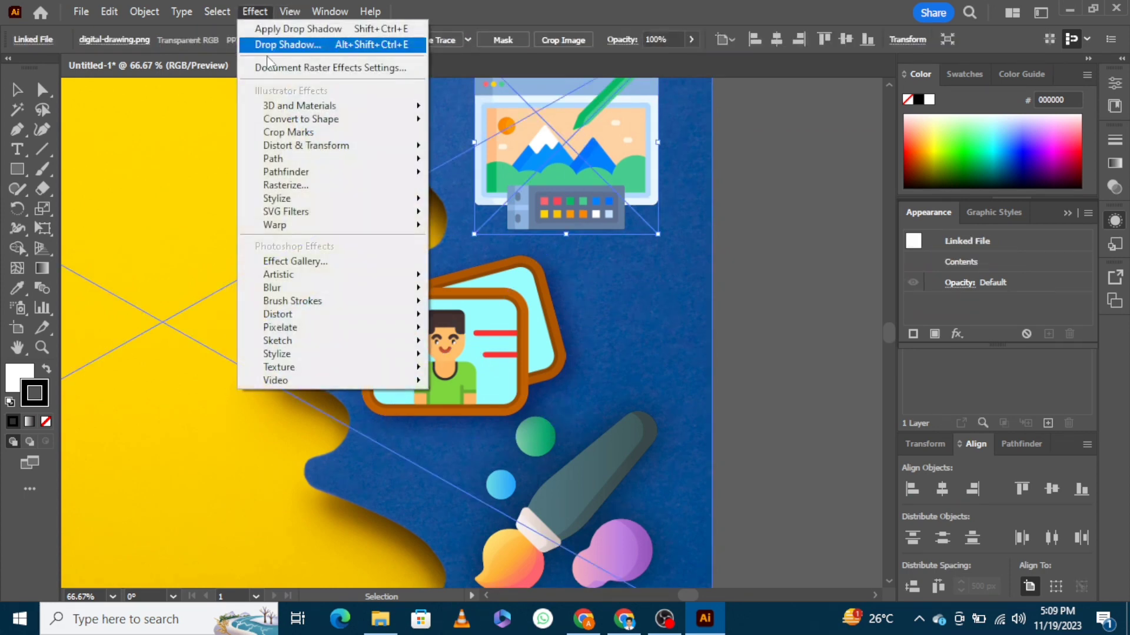
{"action": "left_click", "coordinate": [289, 29]}
{"action": "left_click", "coordinate": [804, 253]}
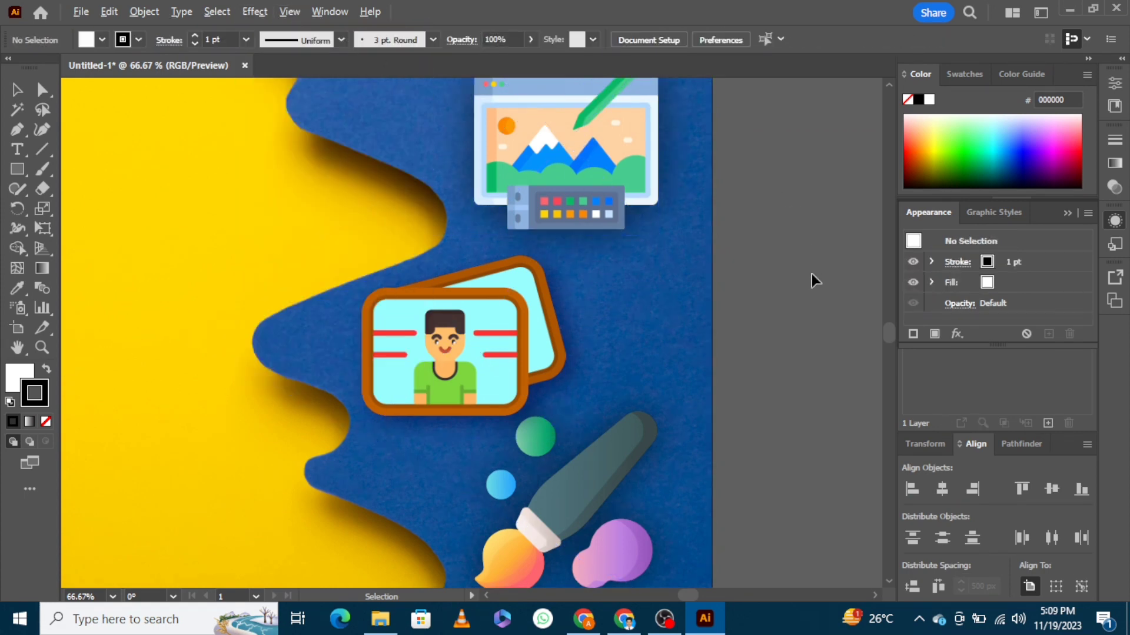
Draw a circle about 206 px in diameter centred on the yellow background's outer edge, near mid-height
{"action": "scroll", "coordinate": [810, 273], "scroll_direction": "down", "scroll_amount": 2}
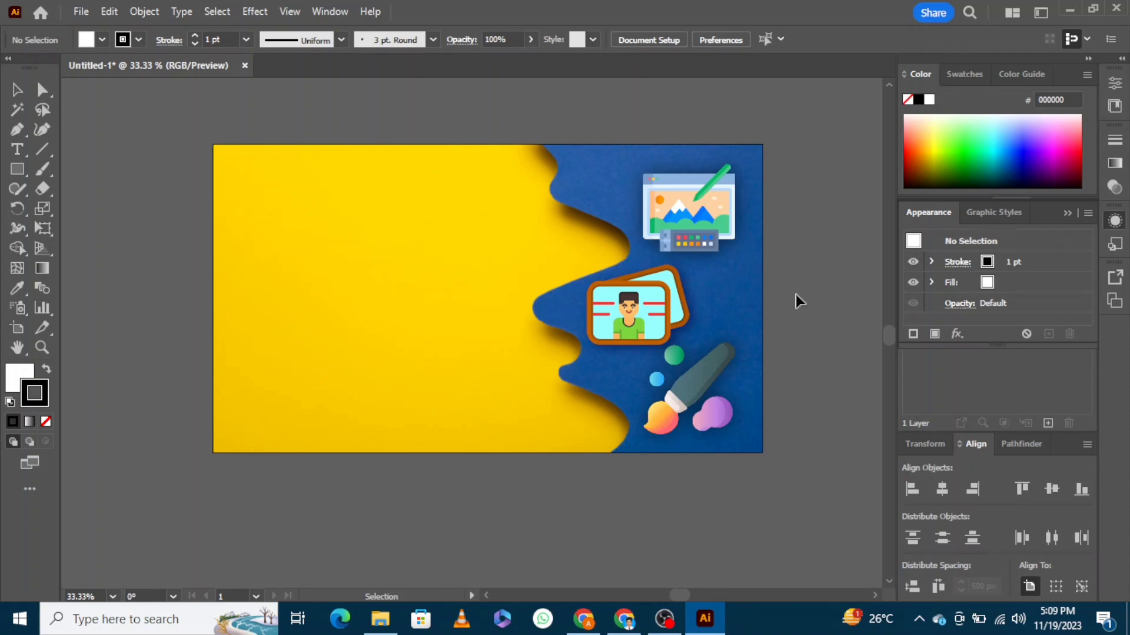
{"action": "left_click", "coordinate": [631, 404]}
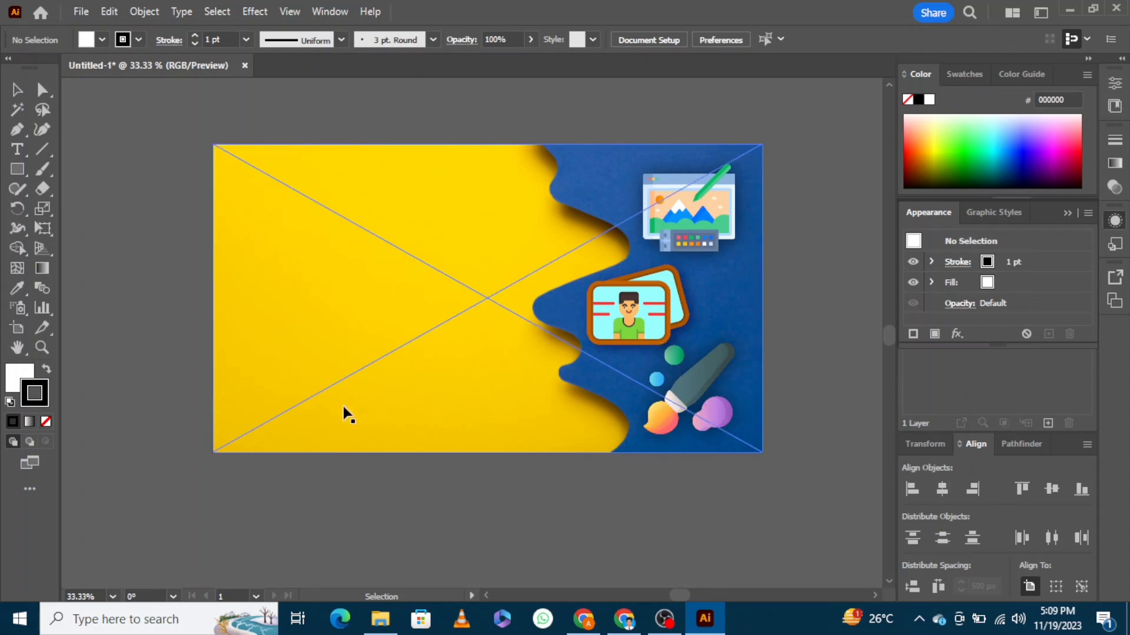
{"action": "left_click", "coordinate": [581, 510]}
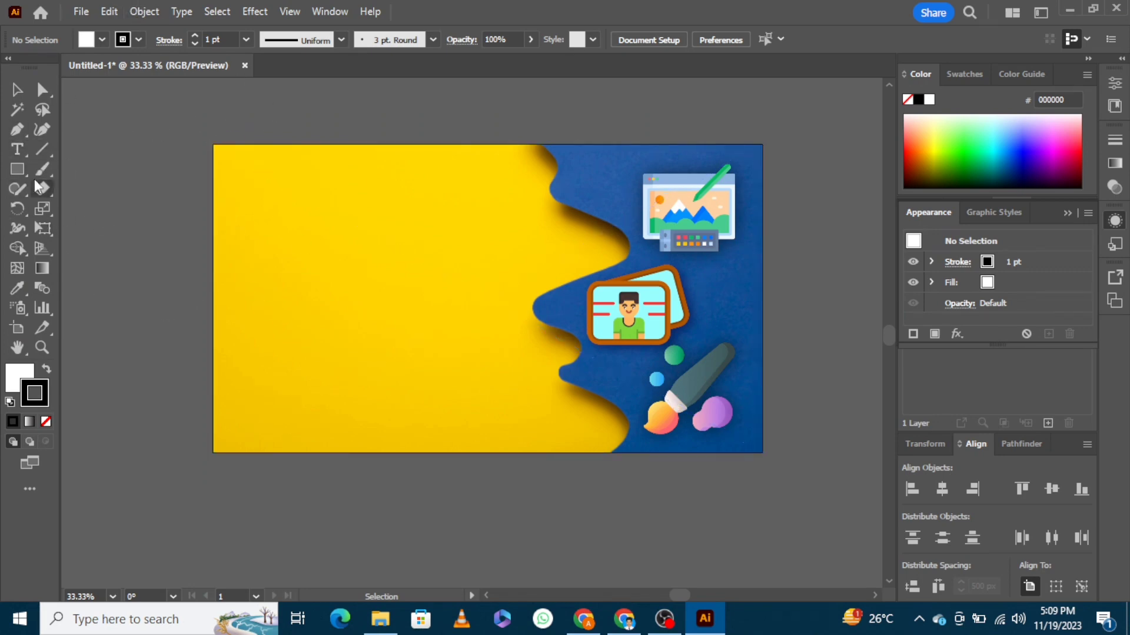
{"action": "left_click_drag", "start_coordinate": [17, 169], "coordinate": [91, 209]}
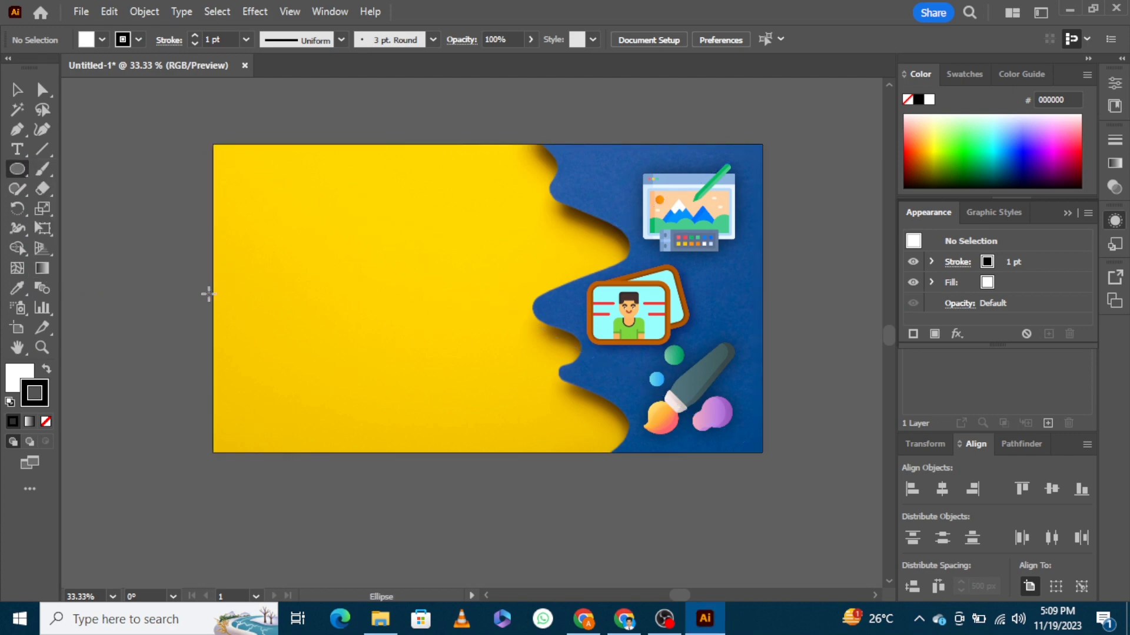
{"action": "left_click_drag", "start_coordinate": [213, 304], "coordinate": [193, 261]}
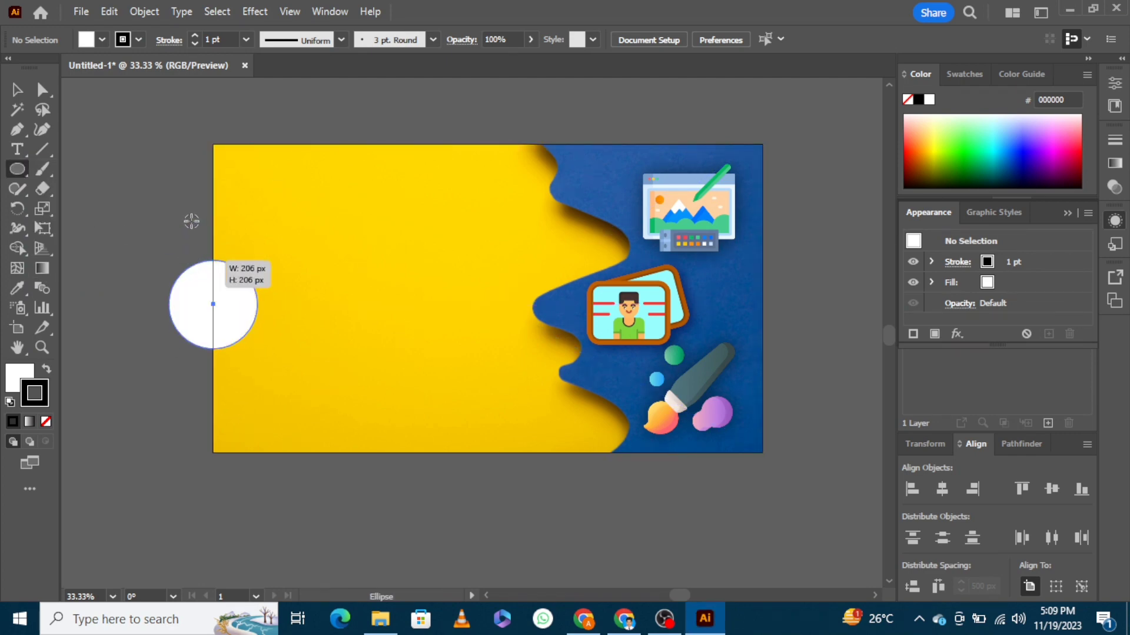
{"action": "key", "text": "v"}
Fill the circle with the background's blue, sampled with the Eyedropper tool
{"action": "key", "text": "i"}
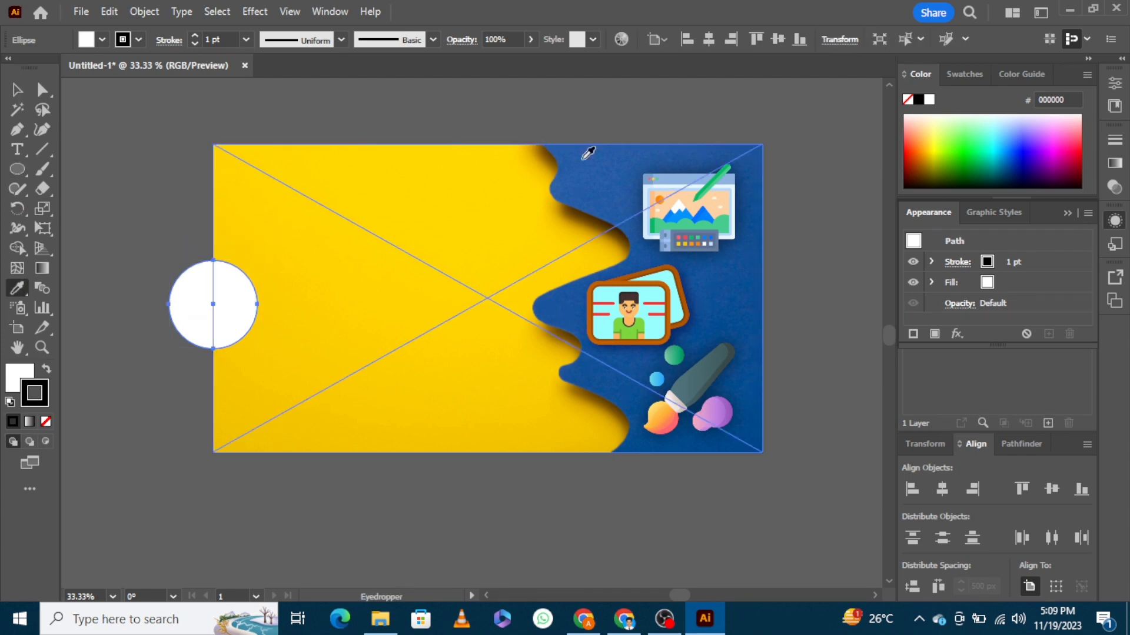
{"action": "left_click", "coordinate": [582, 154]}
{"action": "key", "text": "v"}
{"action": "left_click", "coordinate": [182, 197]}
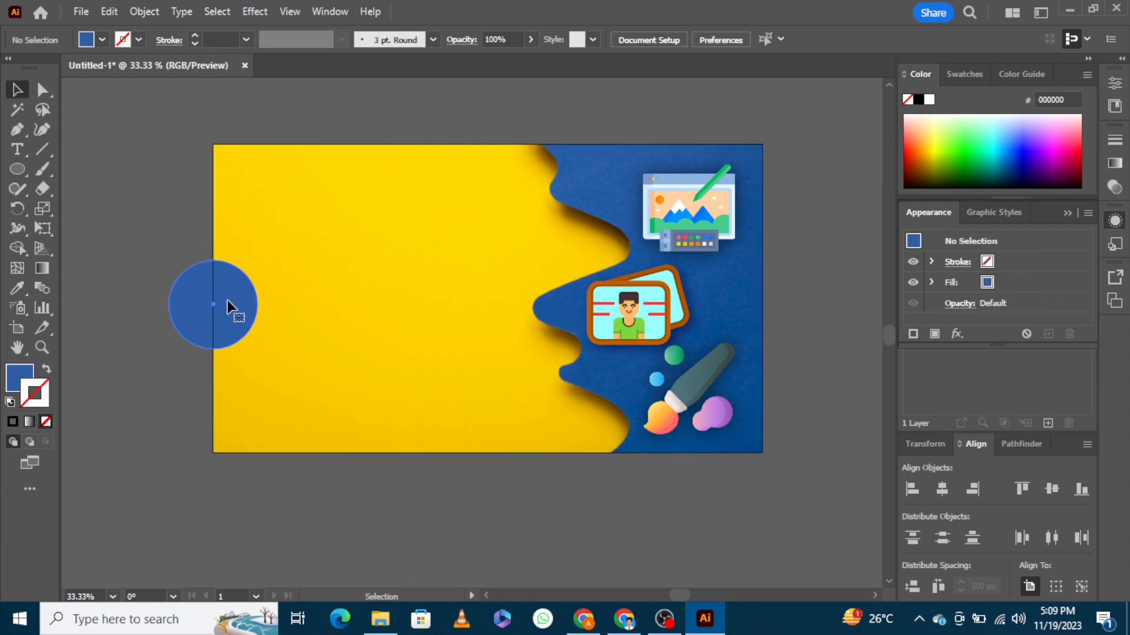
Start a Drop Shadow on the blue circle with Y offset 0 px, X offset 16 px and blur 13 px
{"action": "left_click", "coordinate": [229, 308]}
{"action": "left_click", "coordinate": [255, 11]}
{"action": "left_click", "coordinate": [359, 44]}
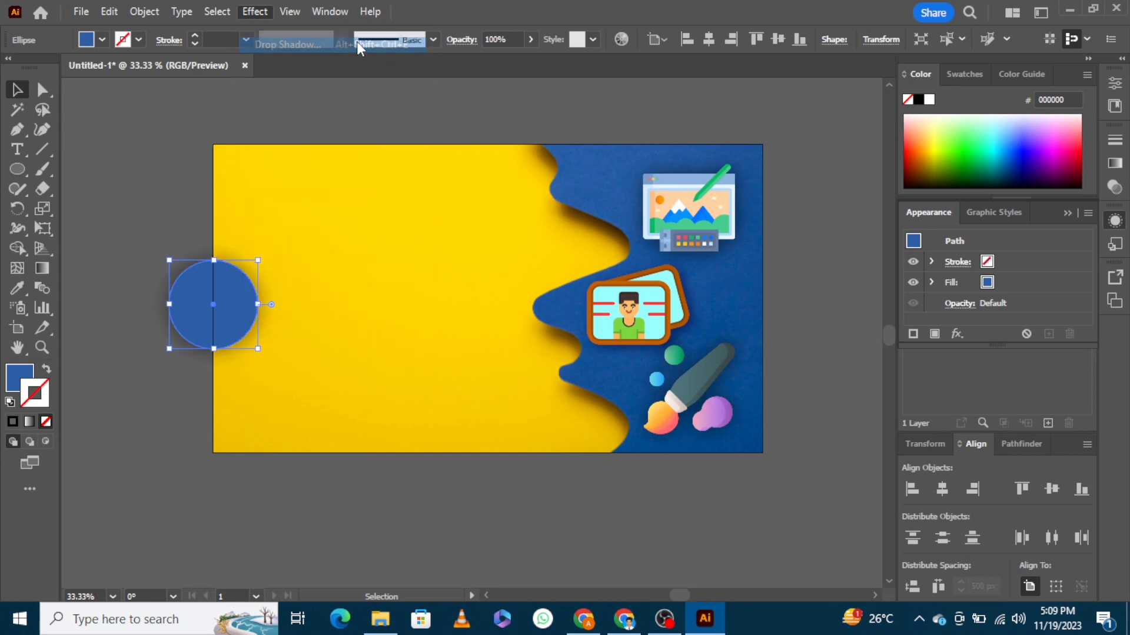
{"action": "left_click", "coordinate": [722, 230]}
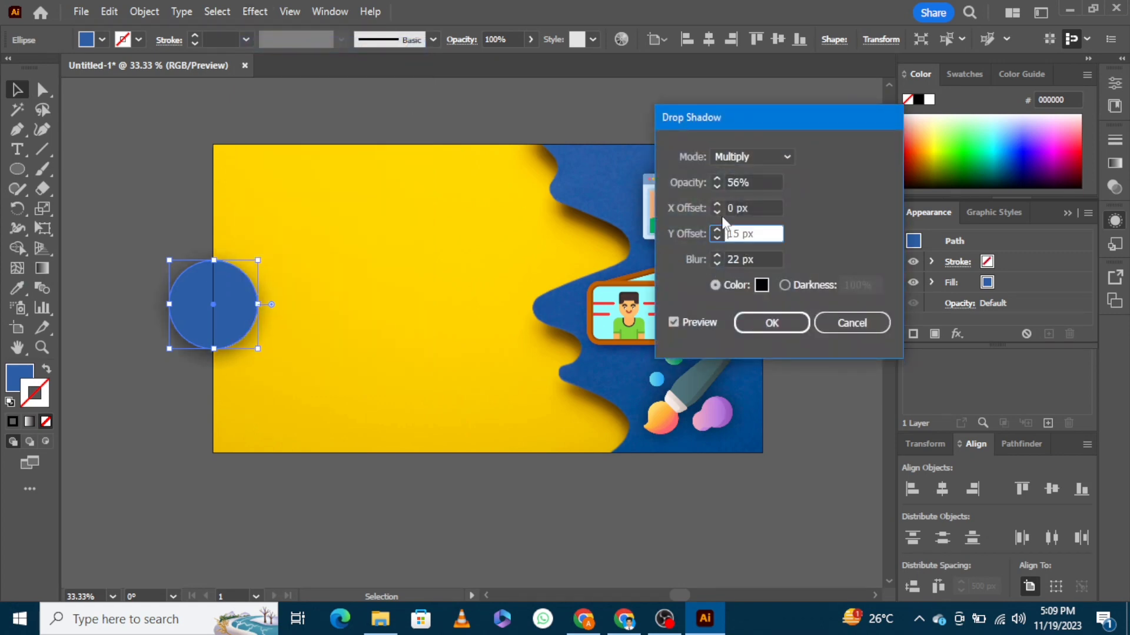
{"action": "left_click", "coordinate": [716, 237]}
{"action": "left_click", "coordinate": [717, 204]}
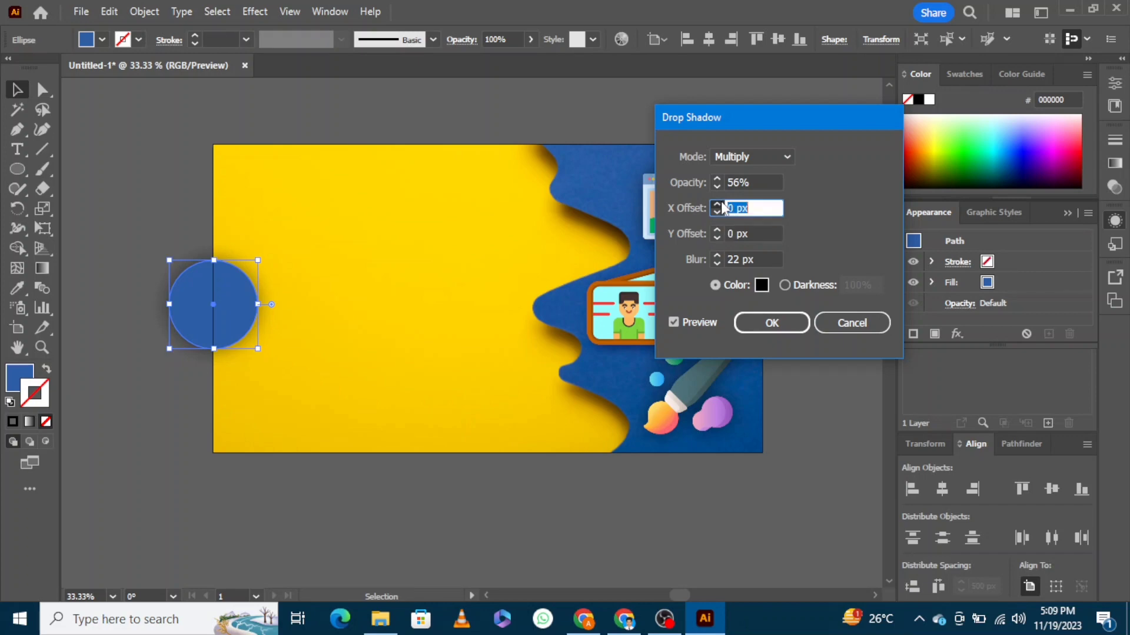
{"action": "left_click", "coordinate": [717, 263]}
{"action": "left_click", "coordinate": [716, 263]}
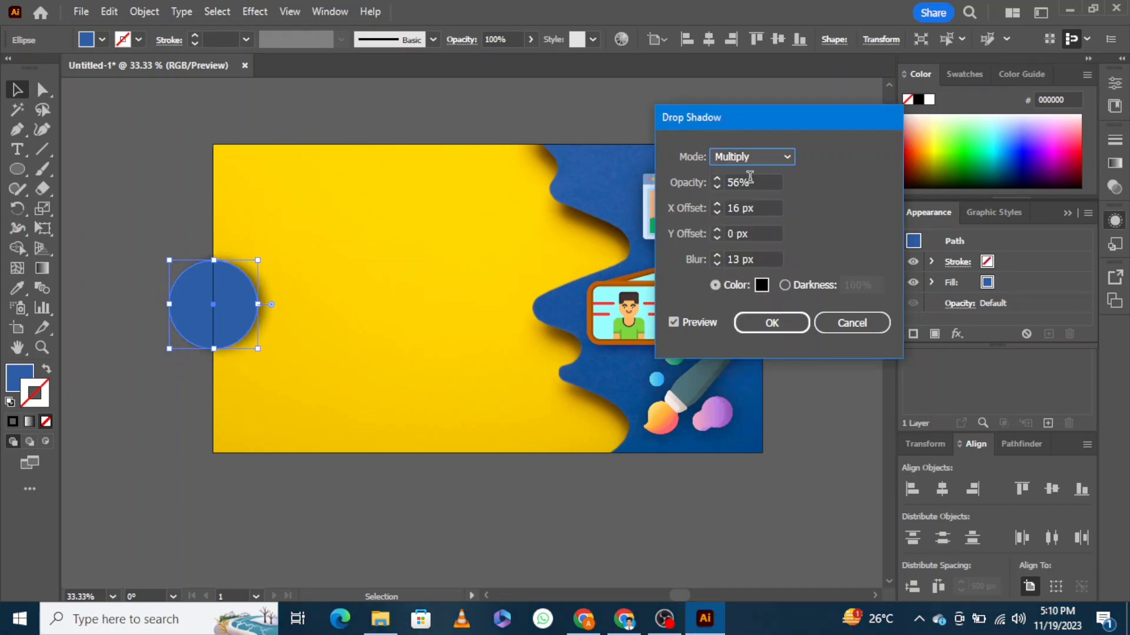
Set the circle's drop shadow to 75% opacity, 15 px X offset and 15 px blur, and apply it
{"action": "left_click", "coordinate": [717, 183]}
{"action": "left_click", "coordinate": [716, 179]}
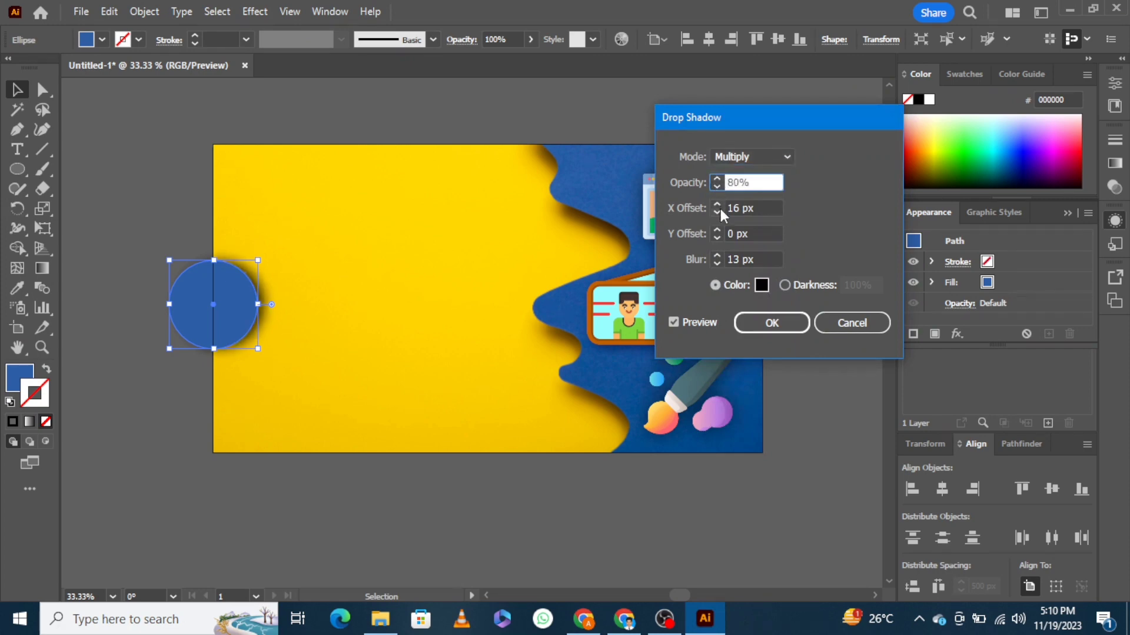
{"action": "left_click", "coordinate": [718, 207]}
{"action": "left_click", "coordinate": [717, 186]}
{"action": "left_click", "coordinate": [717, 186]}
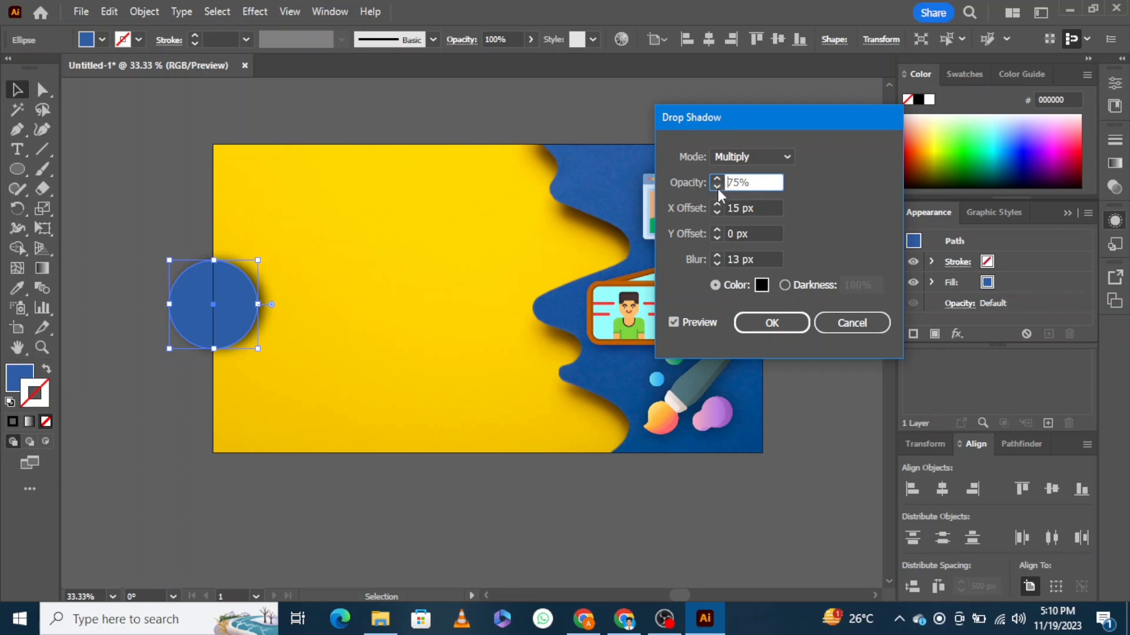
{"action": "left_click", "coordinate": [717, 256]}
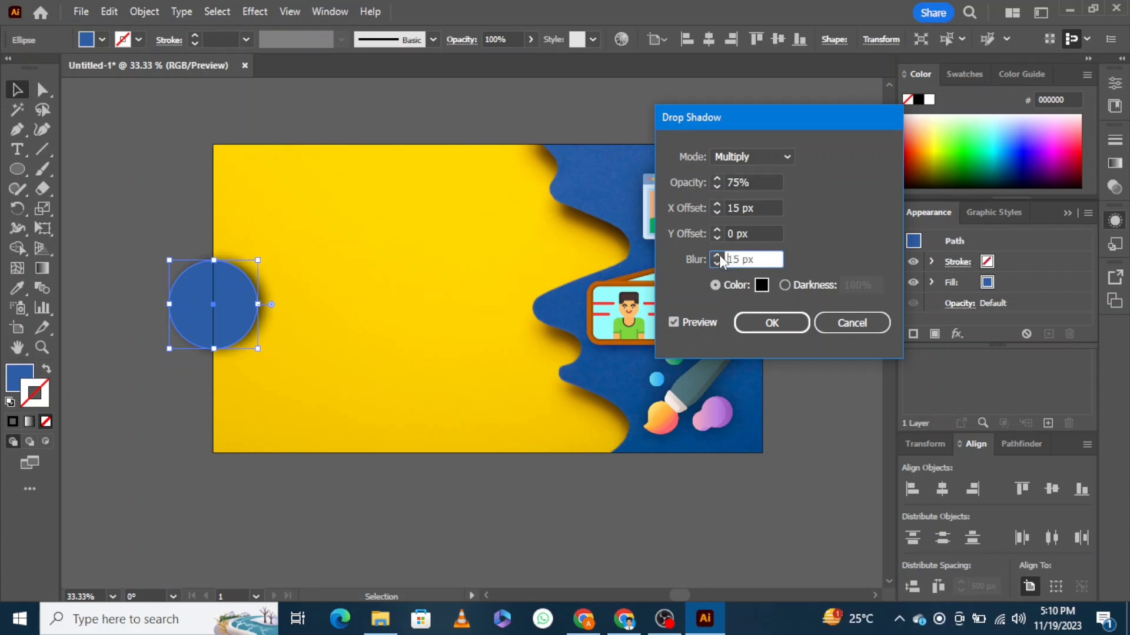
{"action": "left_click", "coordinate": [771, 323]}
{"action": "left_click", "coordinate": [783, 249]}
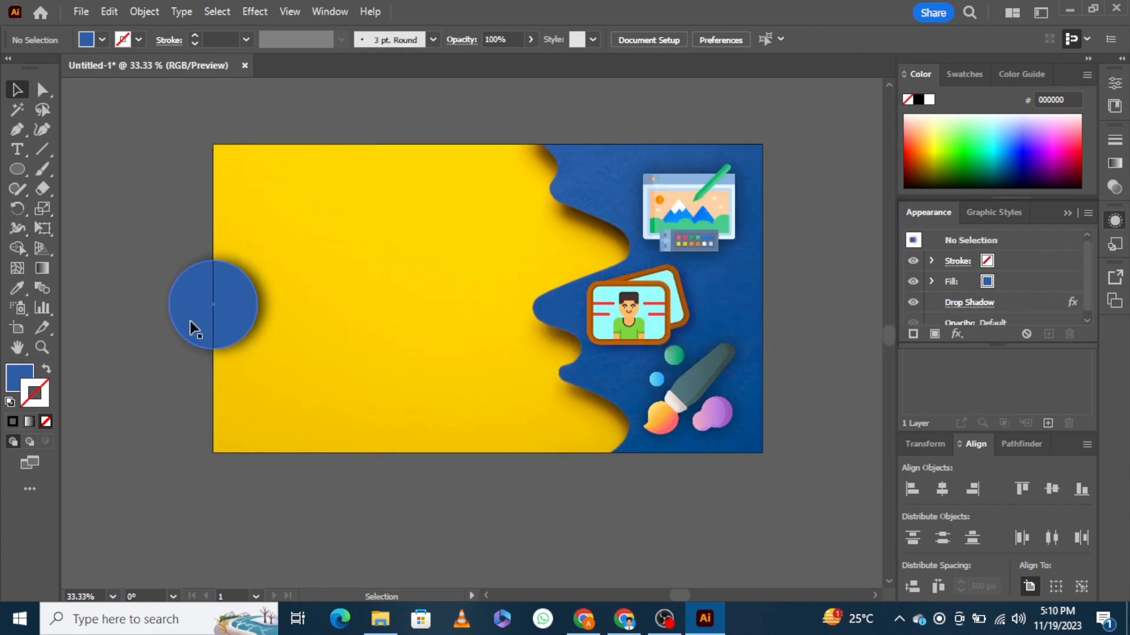
{"action": "left_click_drag", "start_coordinate": [182, 241], "coordinate": [215, 294]}
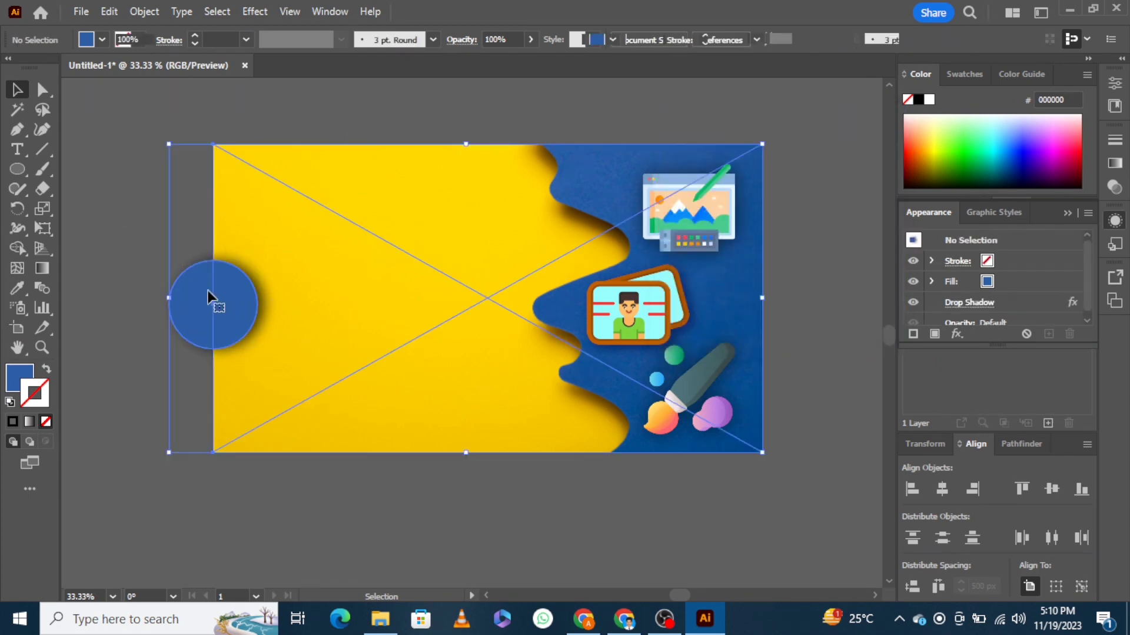
{"action": "left_click", "coordinate": [17, 247]}
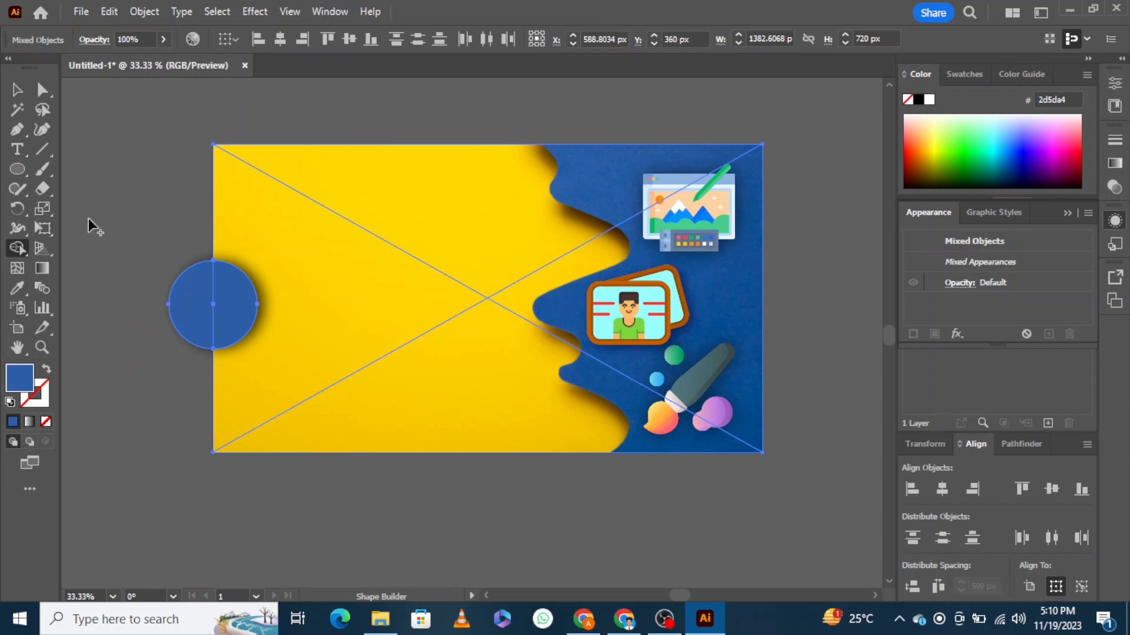
{"action": "left_click", "coordinate": [18, 90]}
{"action": "left_click", "coordinate": [131, 207]}
{"action": "left_click", "coordinate": [194, 287]}
{"action": "left_click", "coordinate": [180, 217]}
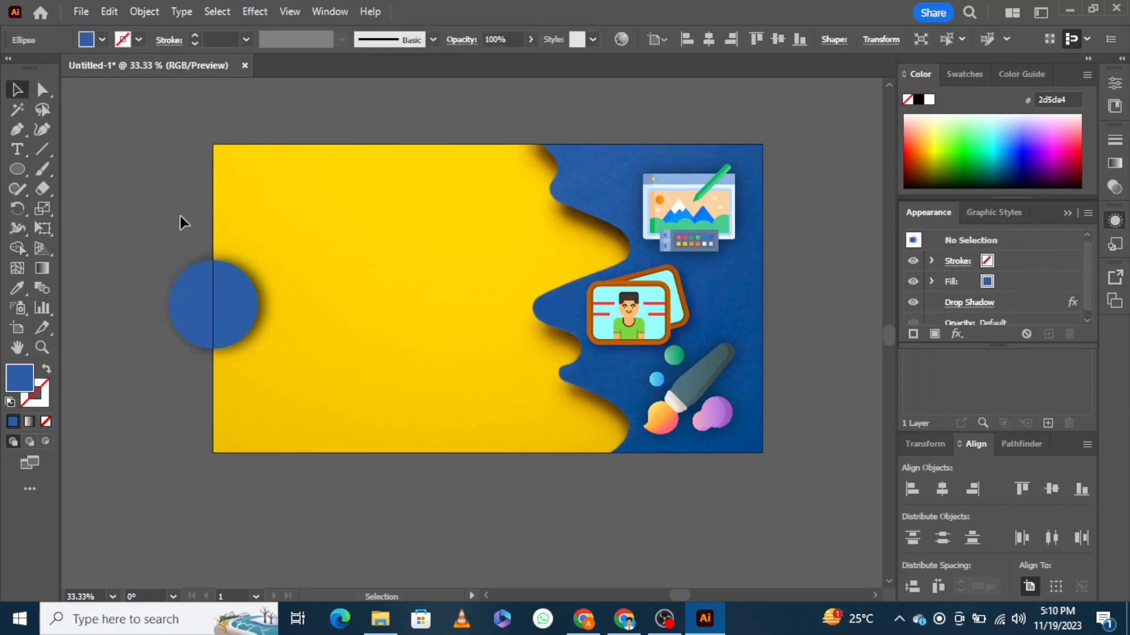
Trim off the half of the blue circle outside the artboard, using a vertical Pen line along the artboard edge and Shape Builder
{"action": "key", "text": "p"}
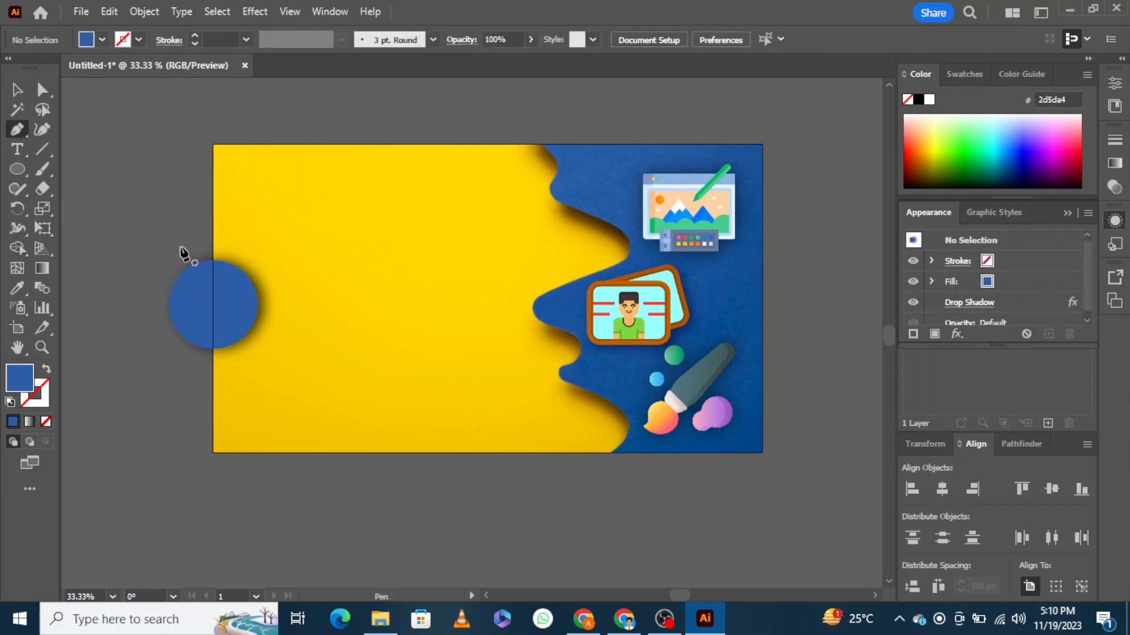
{"action": "left_click_drag", "start_coordinate": [213, 255], "coordinate": [214, 373]}
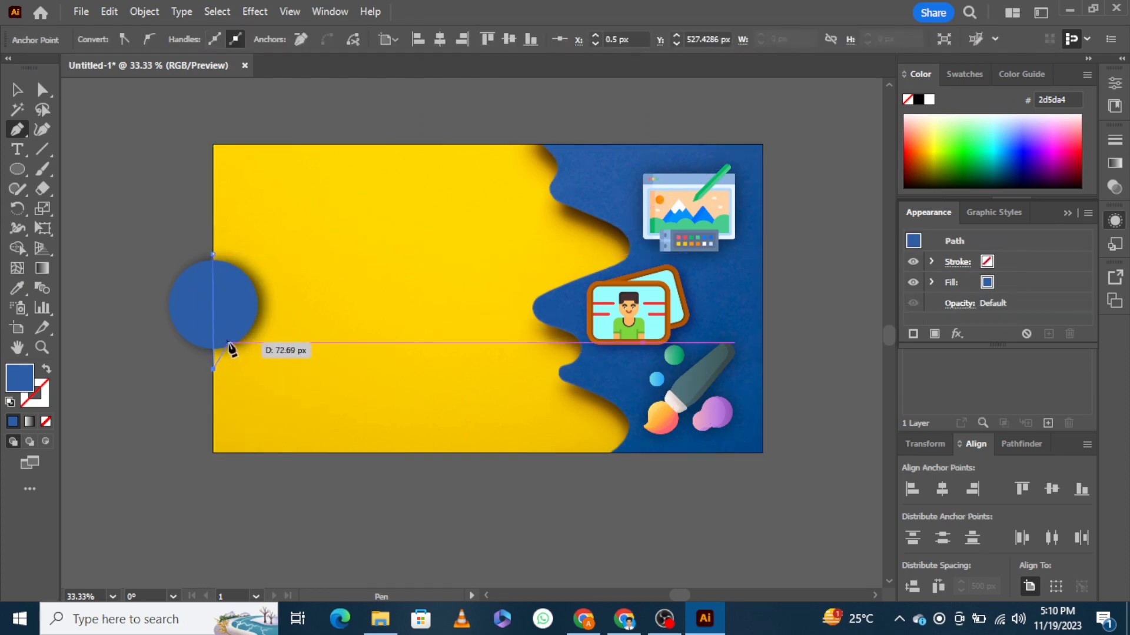
{"action": "key", "text": "v"}
{"action": "left_click", "coordinate": [185, 310], "text": "shift"}
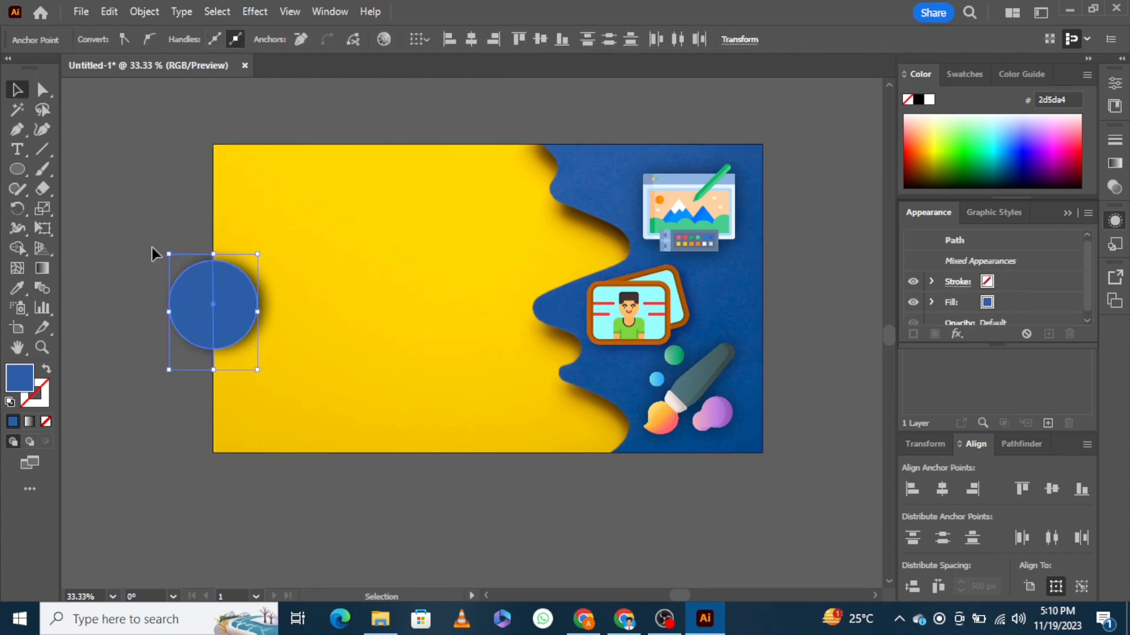
{"action": "left_click", "coordinate": [18, 250]}
{"action": "left_click", "coordinate": [189, 333], "text": "alt"}
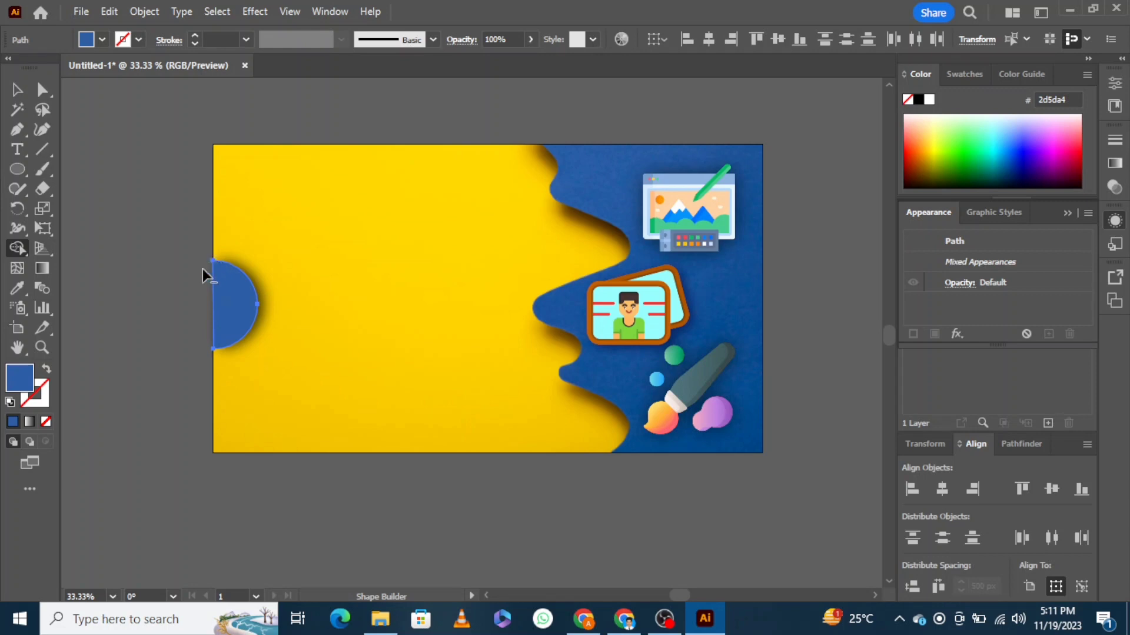
{"action": "key", "text": "v"}
{"action": "left_click", "coordinate": [161, 227]}
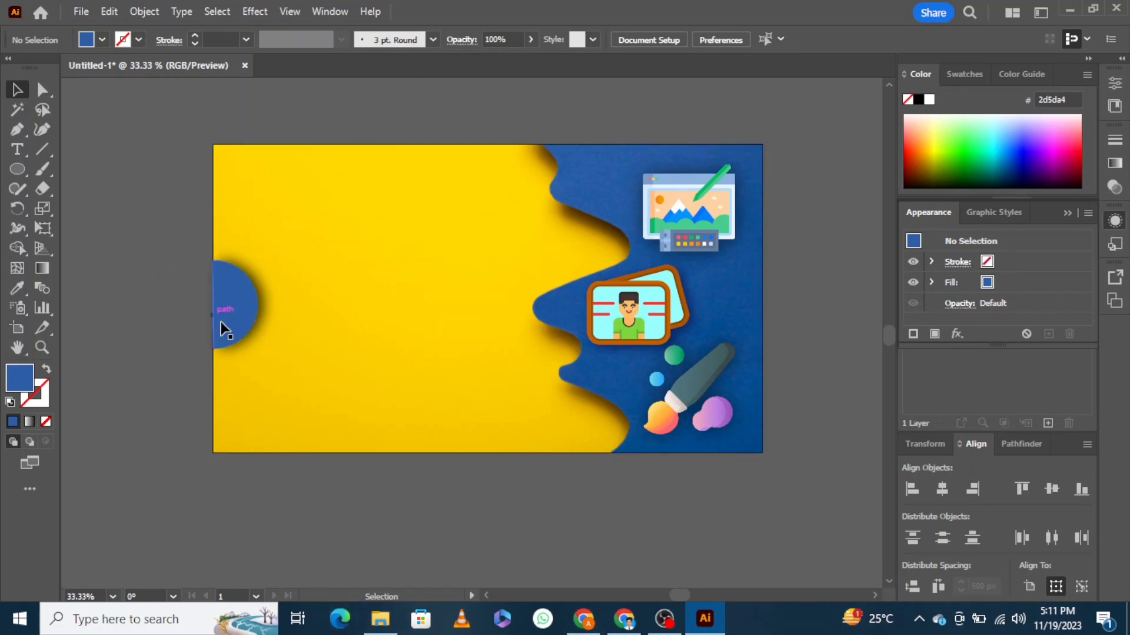
Draw a closed wavy blue shape with the Pen tool along the yellow background's outer edge, spanning the artboard's full height
{"action": "key", "text": "p"}
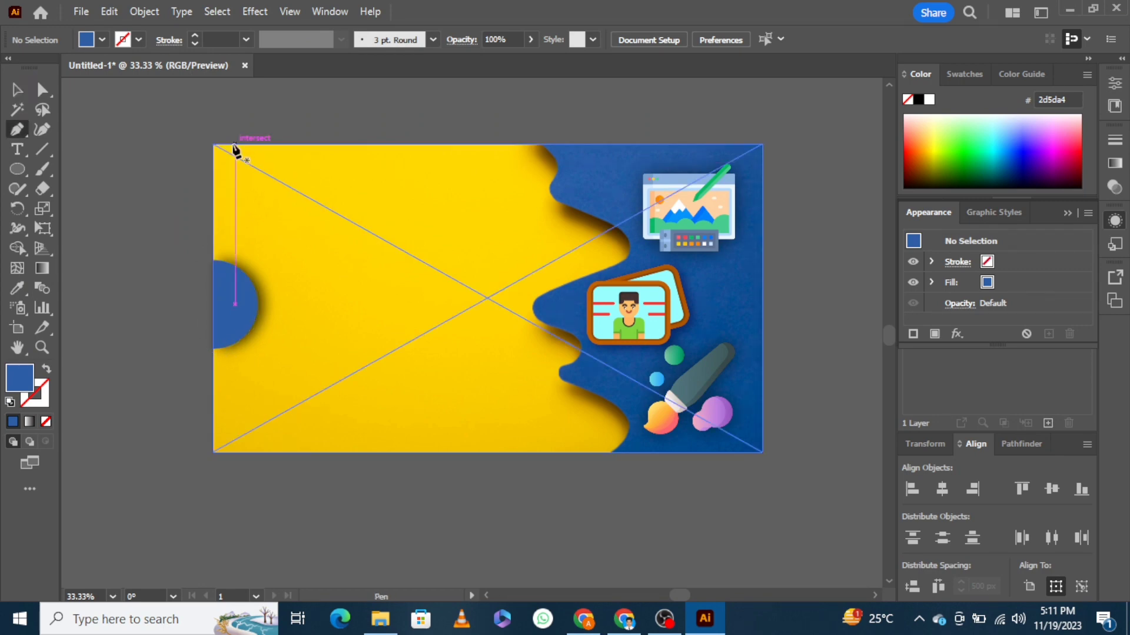
{"action": "left_click", "coordinate": [235, 145]}
{"action": "left_click_drag", "start_coordinate": [214, 212], "coordinate": [174, 249]}
{"action": "left_click", "coordinate": [246, 304]}
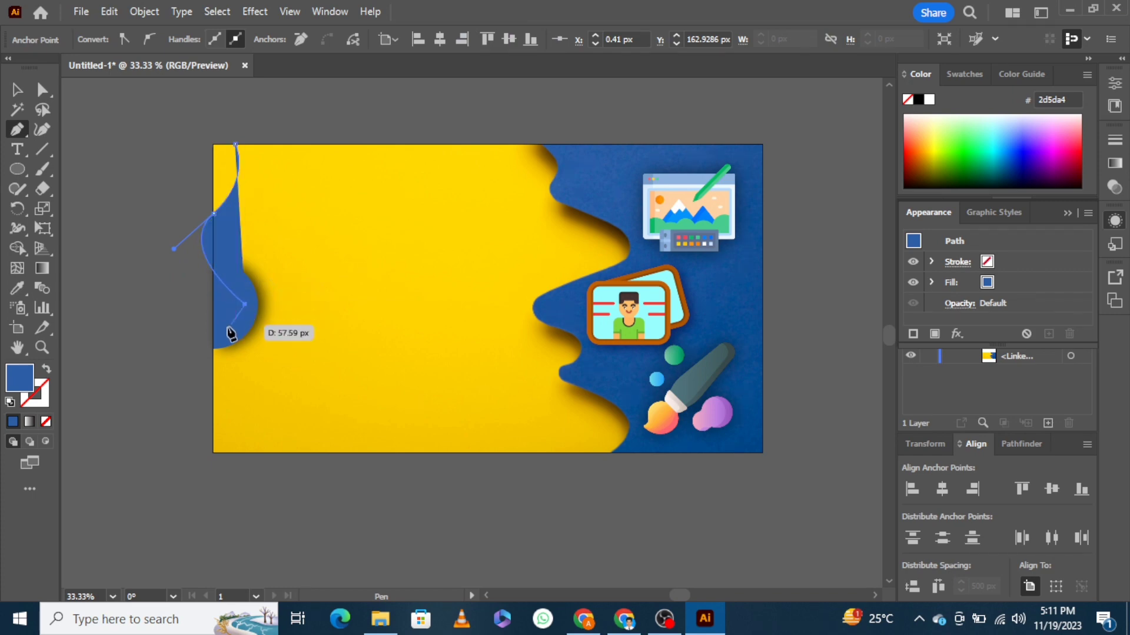
{"action": "left_click", "coordinate": [182, 349]}
{"action": "left_click", "coordinate": [214, 373]}
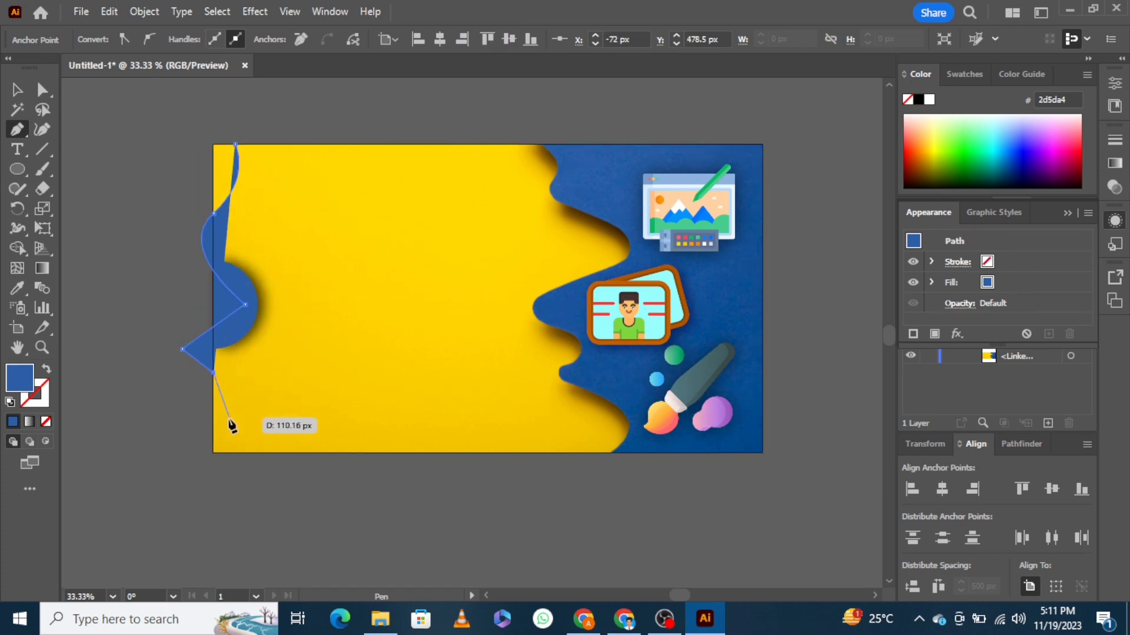
{"action": "left_click_drag", "start_coordinate": [246, 453], "coordinate": [200, 492]}
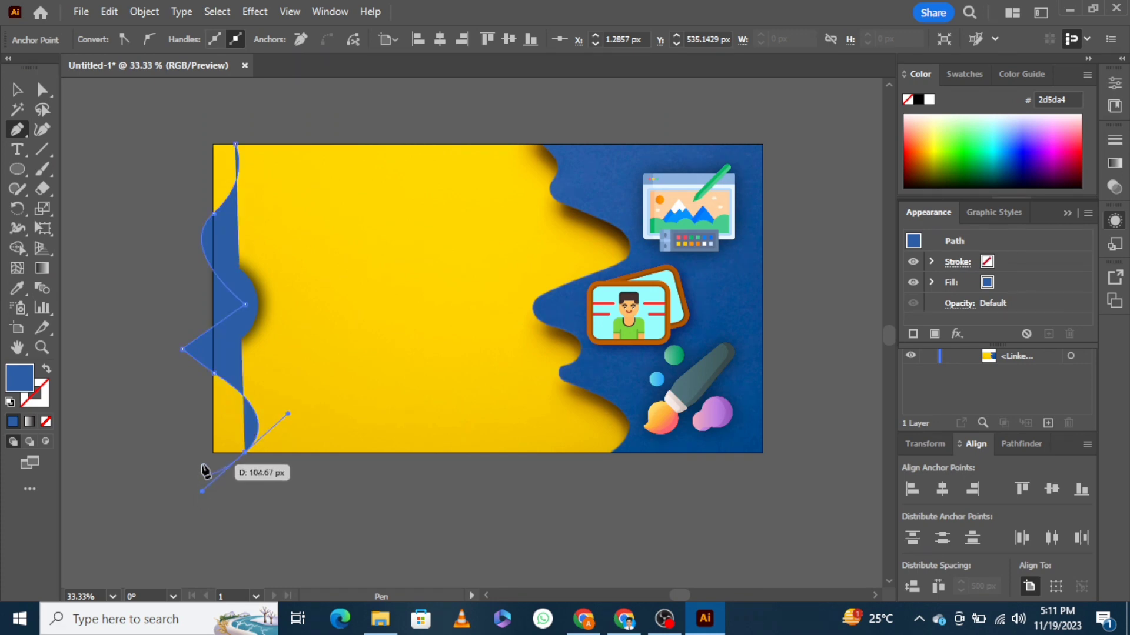
{"action": "left_click", "coordinate": [154, 388]}
{"action": "left_click", "coordinate": [207, 115]}
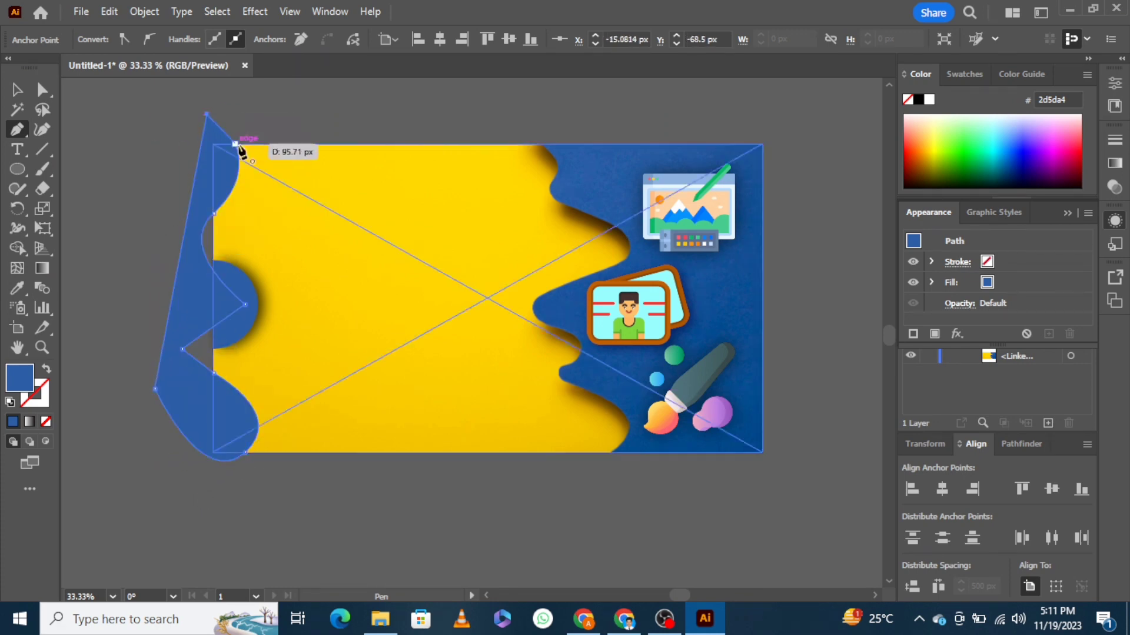
{"action": "key", "text": "v"}
{"action": "left_click", "coordinate": [282, 127]}
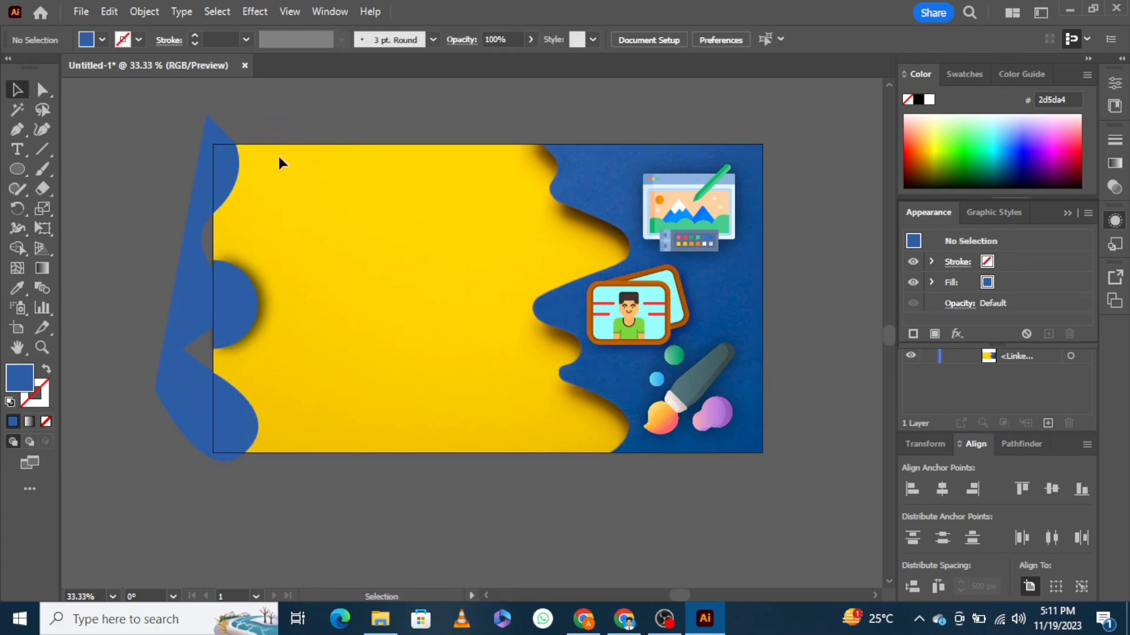
Apply a Multiply drop shadow to the wavy blue shape with 75% opacity, 15 px X offset, 0 px Y offset and 15 px blur
{"action": "left_click", "coordinate": [199, 323]}
{"action": "key", "text": "i"}
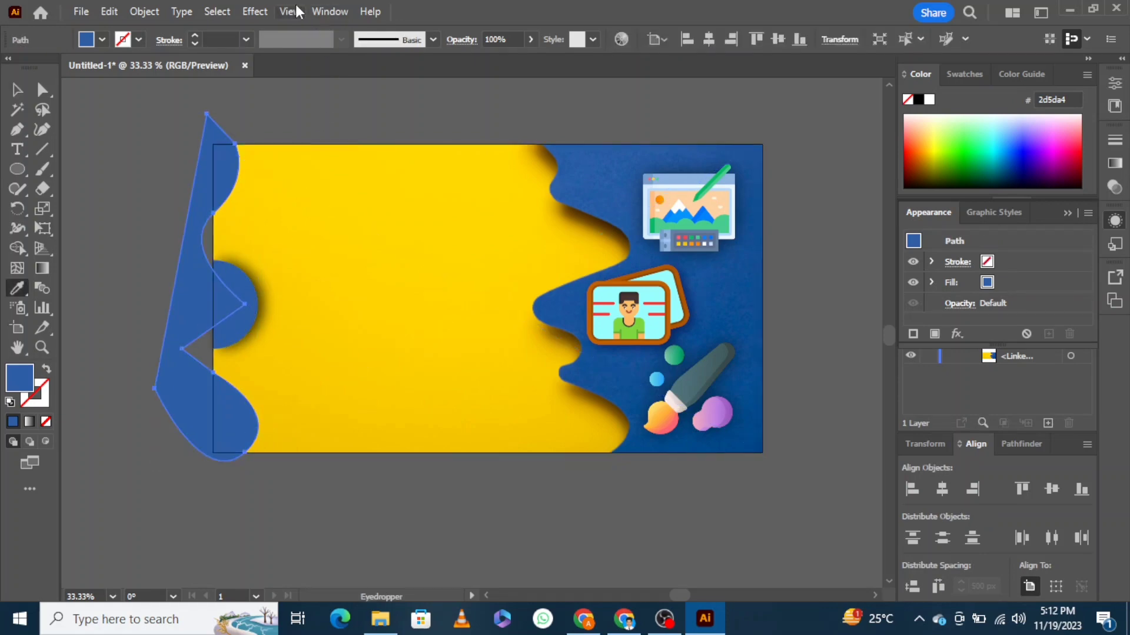
{"action": "left_click", "coordinate": [255, 11]}
{"action": "left_click", "coordinate": [332, 43]}
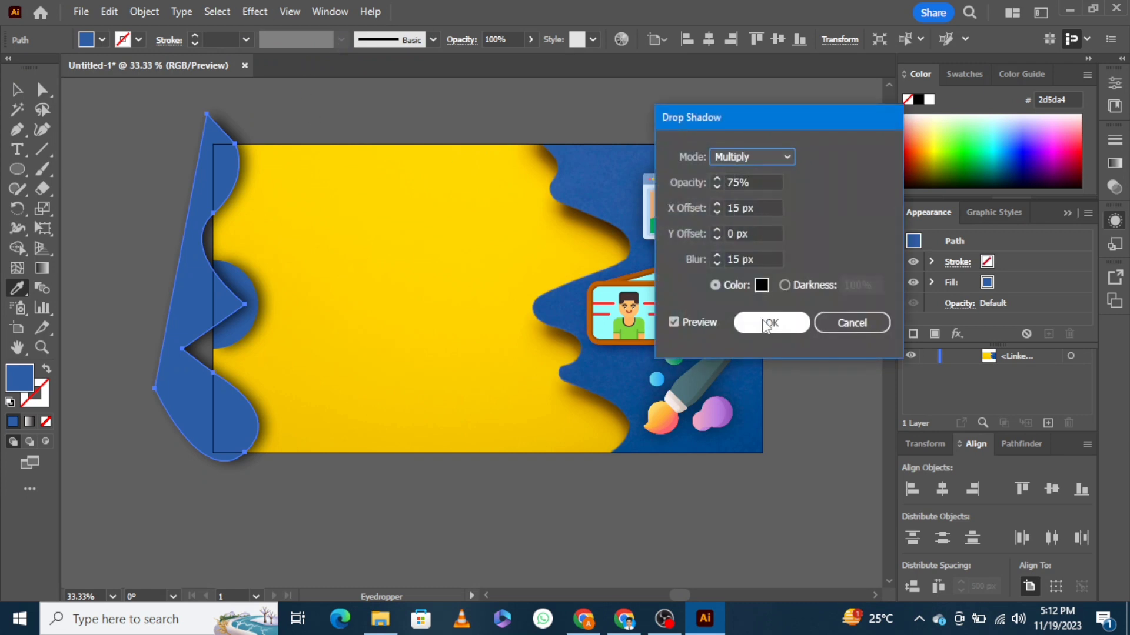
{"action": "left_click", "coordinate": [763, 323]}
{"action": "key", "text": "v"}
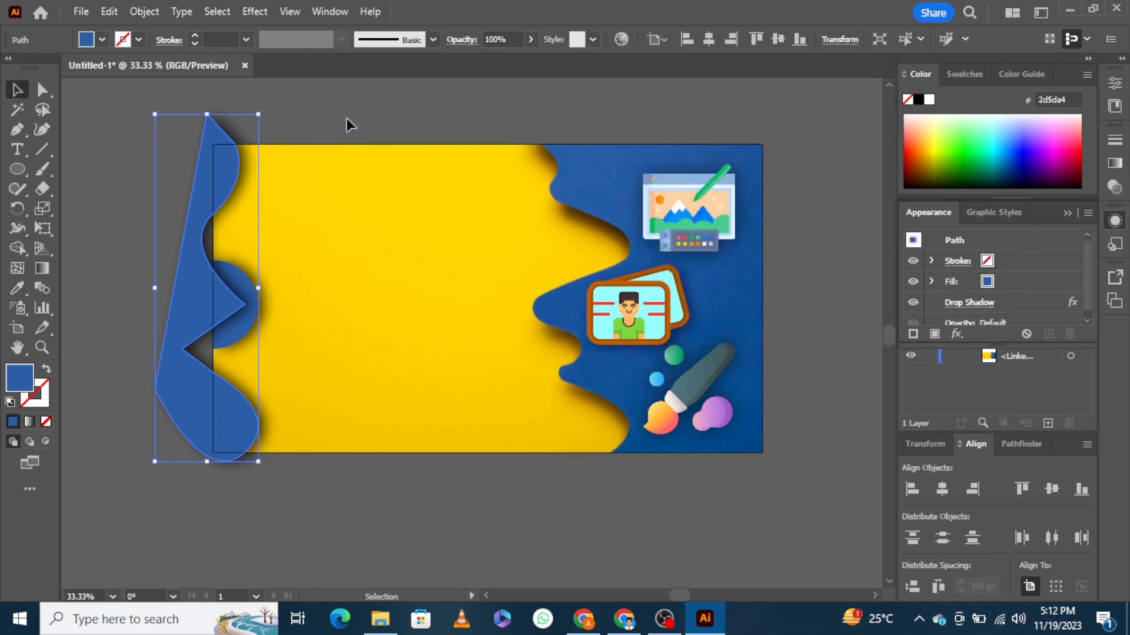
{"action": "left_click", "coordinate": [347, 124]}
Bring the blue half circle forward, in front of the wavy blue shape
{"action": "left_click", "coordinate": [250, 301]}
{"action": "left_click", "coordinate": [288, 317]}
{"action": "left_click", "coordinate": [256, 305]}
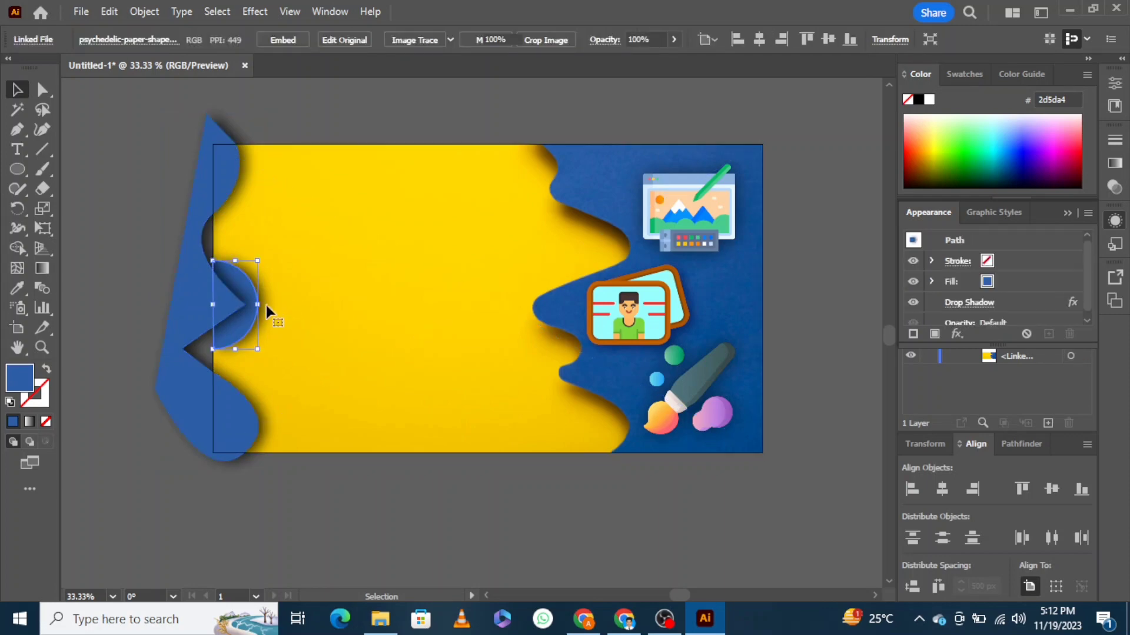
{"action": "key", "text": "ctrl+]"}
{"action": "left_click", "coordinate": [137, 241]}
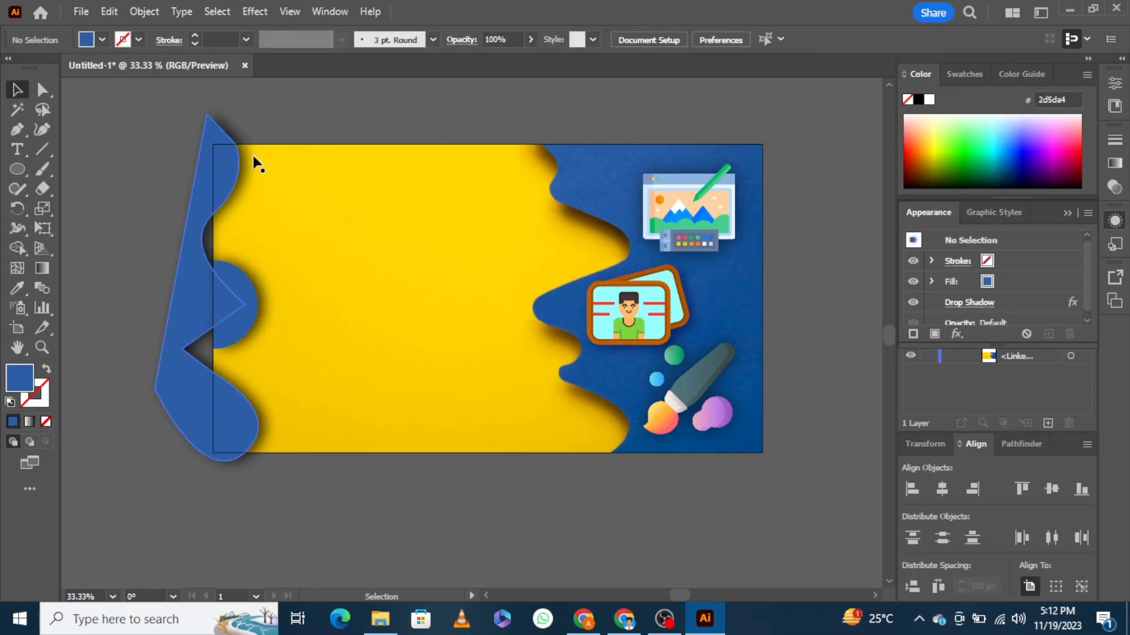
Draw a closed Pen shape that follows the artboard's outer side edge and encloses the wavy shape's overhang outside the artboard
{"action": "key", "text": "p"}
{"action": "left_click", "coordinate": [217, 146]}
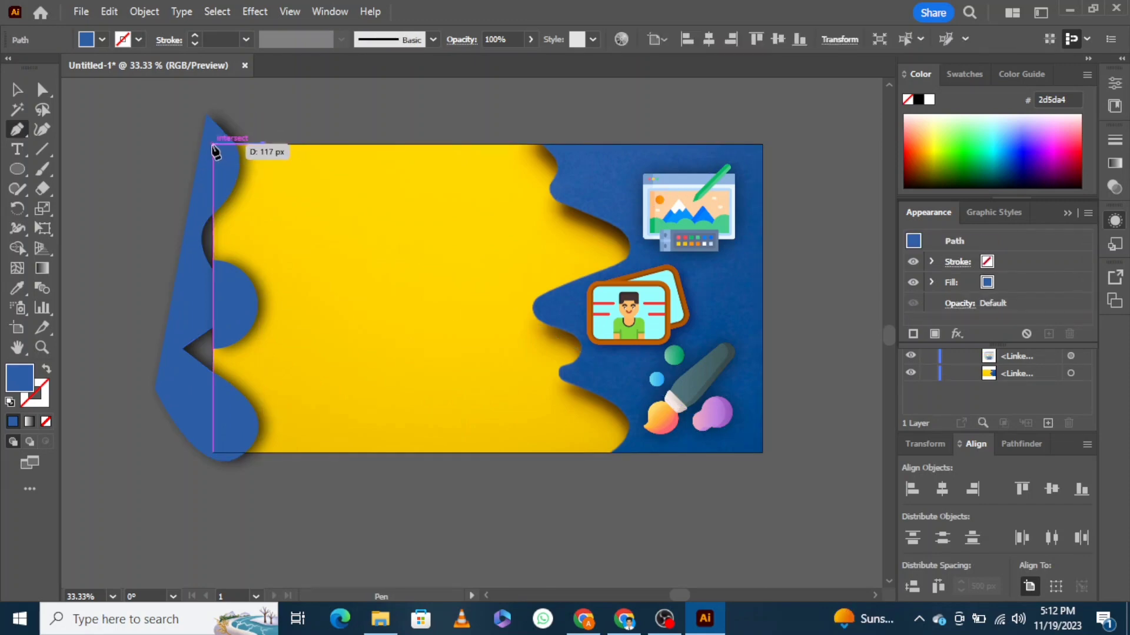
{"action": "left_click", "coordinate": [212, 144]}
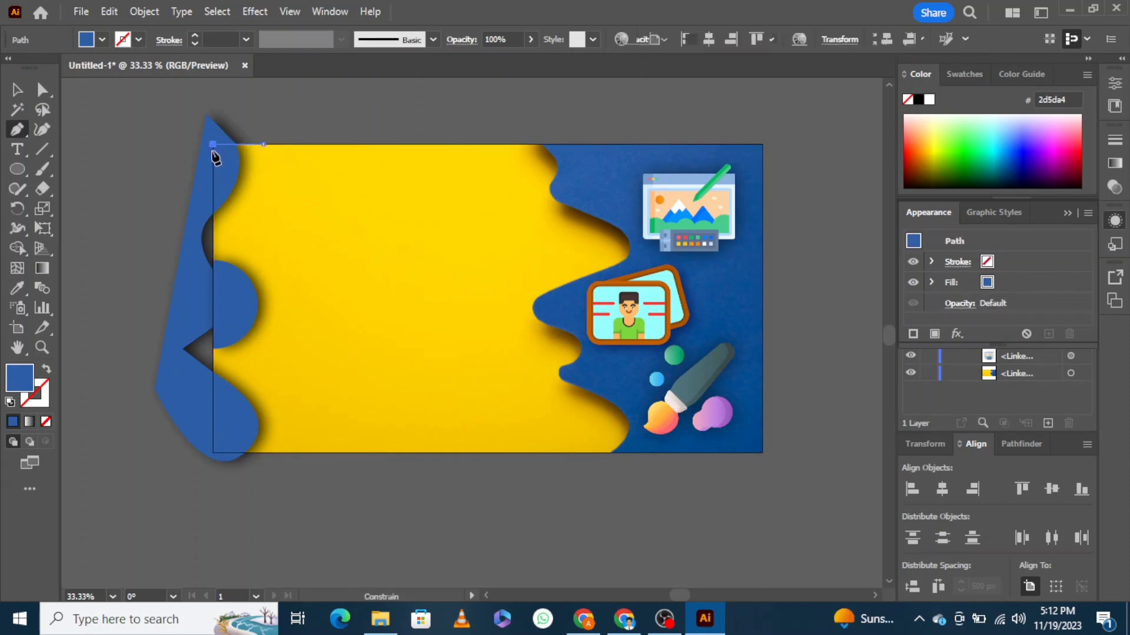
{"action": "left_click", "coordinate": [213, 454]}
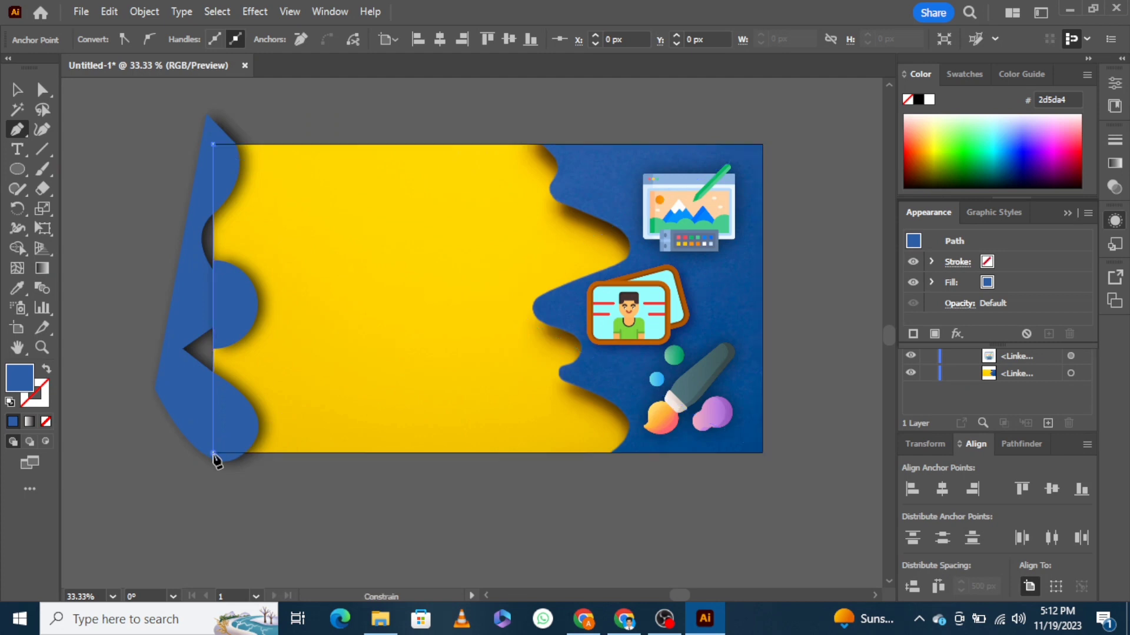
{"action": "left_click", "coordinate": [271, 453]}
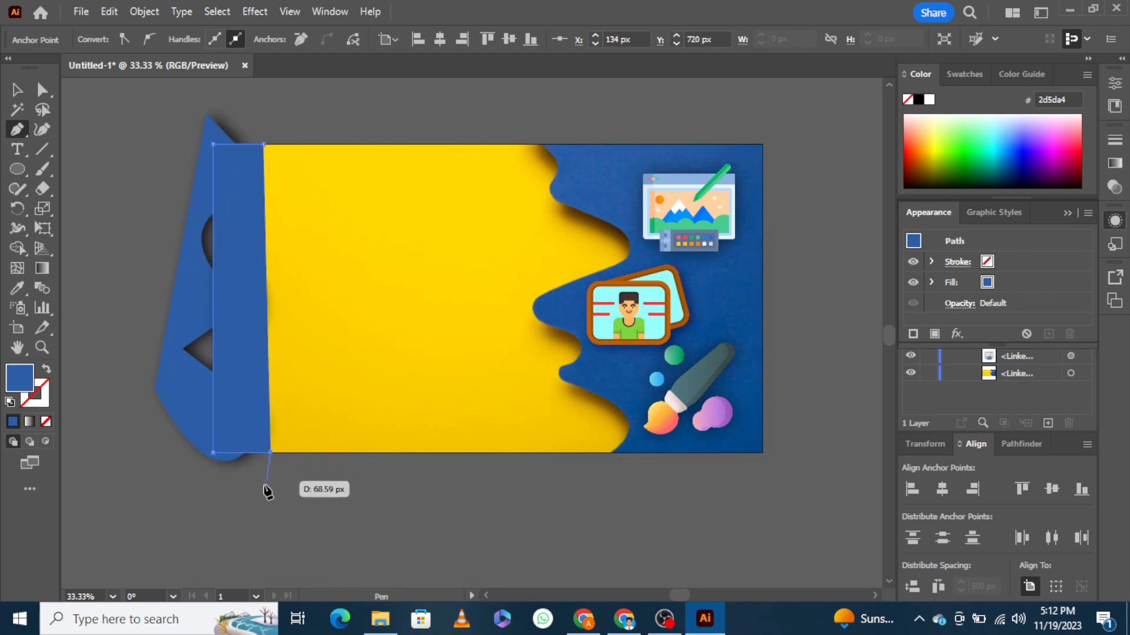
{"action": "left_click", "coordinate": [190, 511]}
{"action": "left_click", "coordinate": [106, 365]}
{"action": "left_click", "coordinate": [136, 161]}
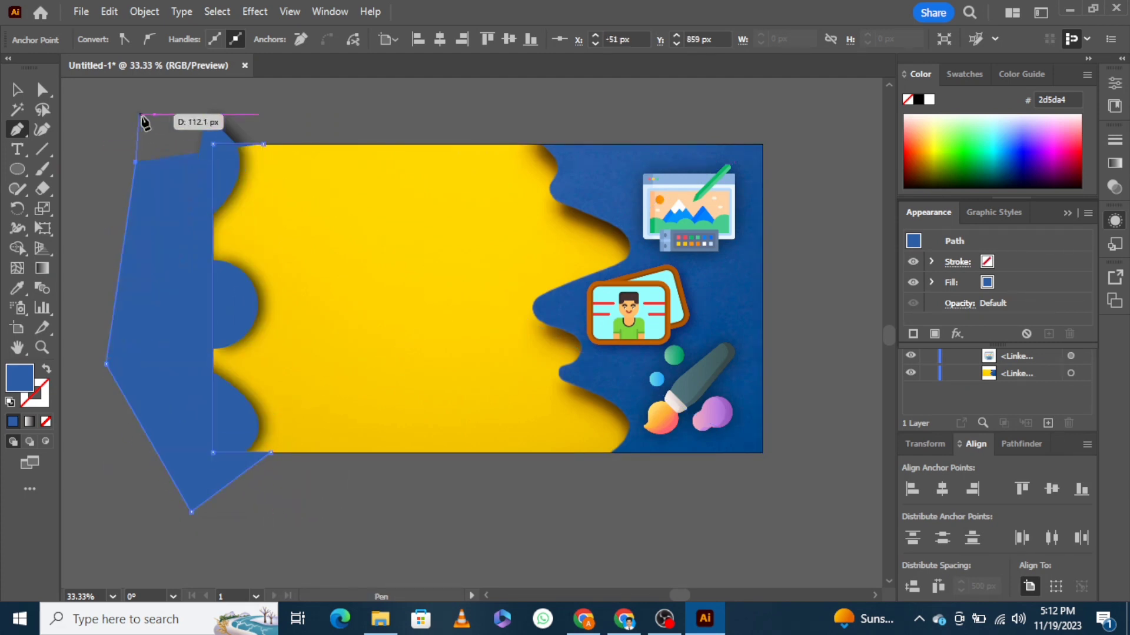
{"action": "left_click", "coordinate": [190, 91]}
{"action": "scroll", "coordinate": [236, 109], "scroll_direction": "up", "scroll_amount": 1}
{"action": "left_click", "coordinate": [262, 112]}
{"action": "left_click", "coordinate": [262, 158]}
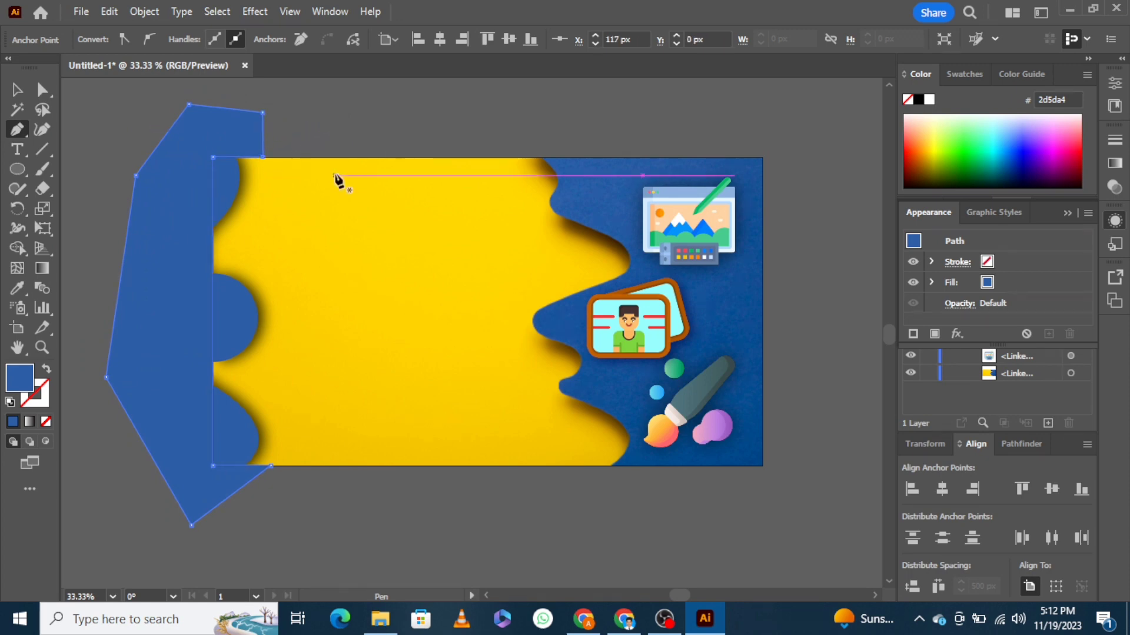
Remove the overhang outside the artboard and the leftover piece over the half circle from the wavy shape using Shape Builder
{"action": "key", "text": "v"}
{"action": "left_click", "coordinate": [220, 192], "text": "shift"}
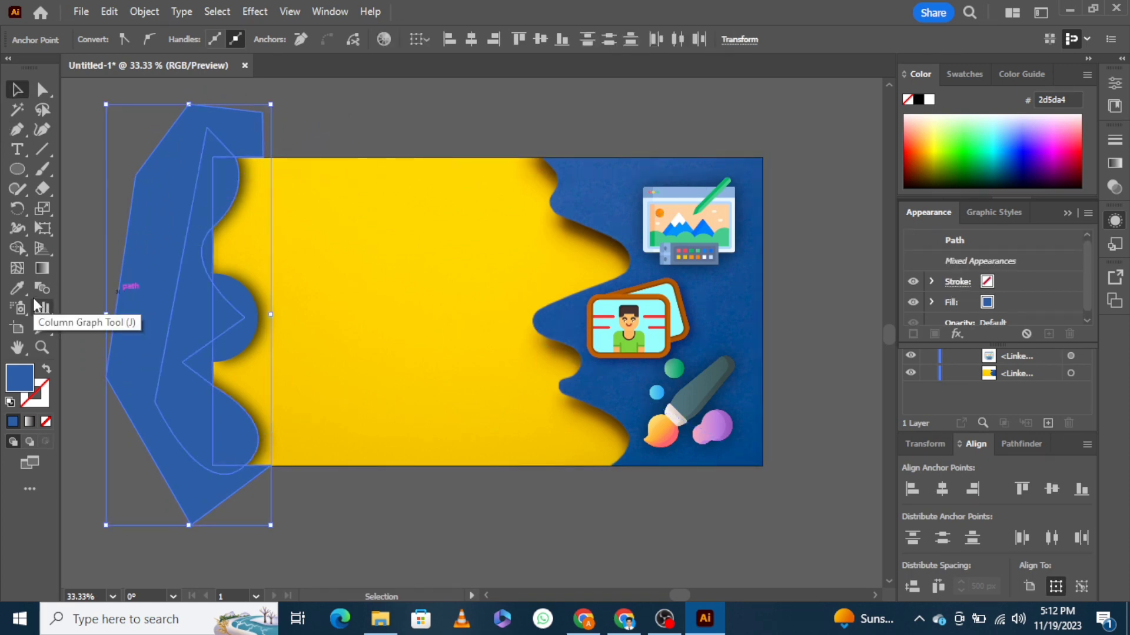
{"action": "left_click", "coordinate": [17, 248]}
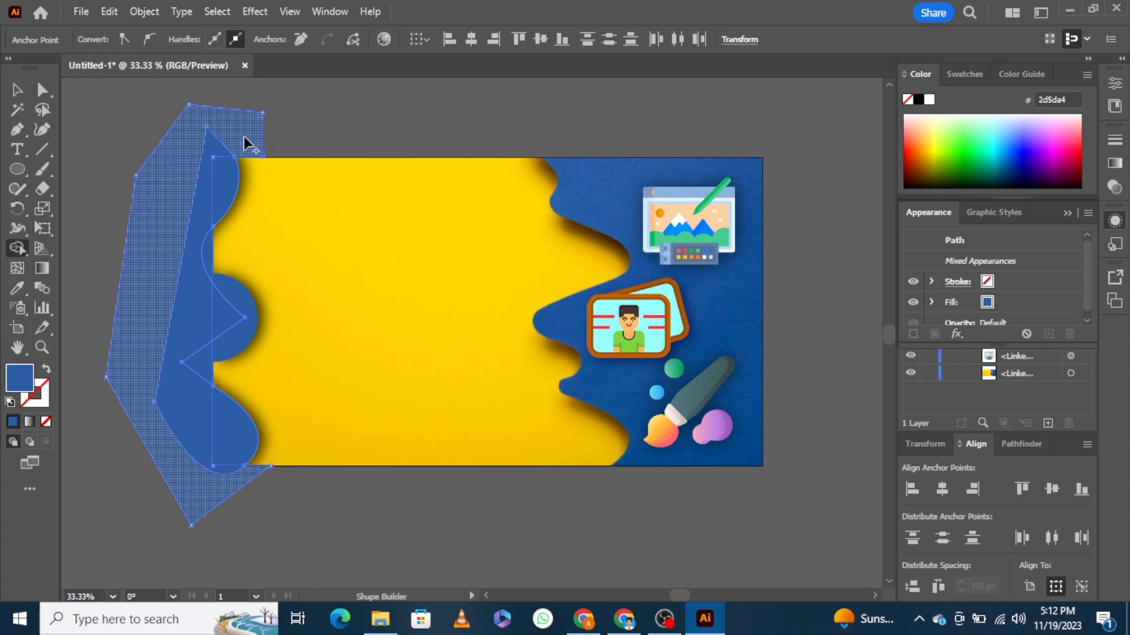
{"action": "left_click", "coordinate": [204, 139], "text": "alt"}
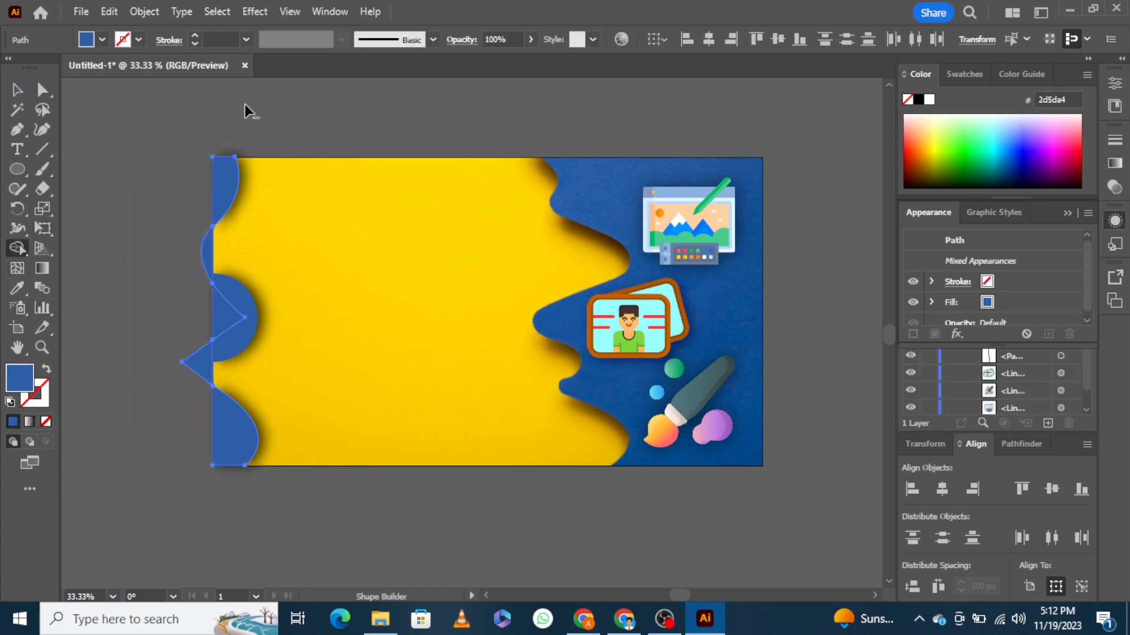
{"action": "left_click", "coordinate": [206, 258], "text": "alt"}
{"action": "left_click", "coordinate": [191, 360], "text": "alt"}
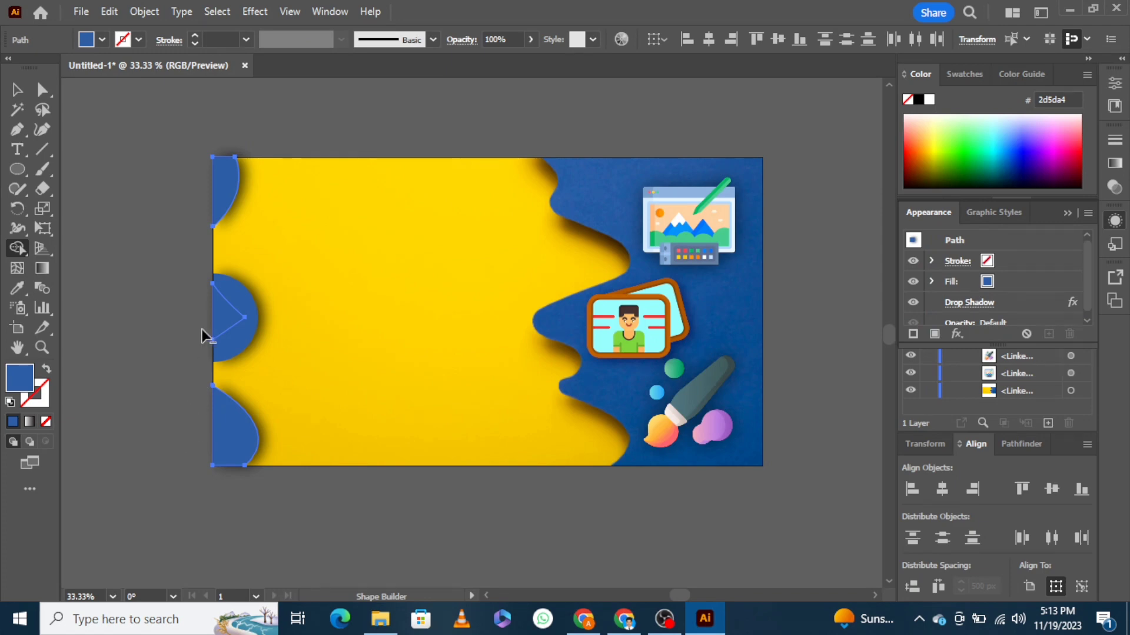
{"action": "left_click", "coordinate": [228, 317], "text": "alt"}
{"action": "key", "text": "v"}
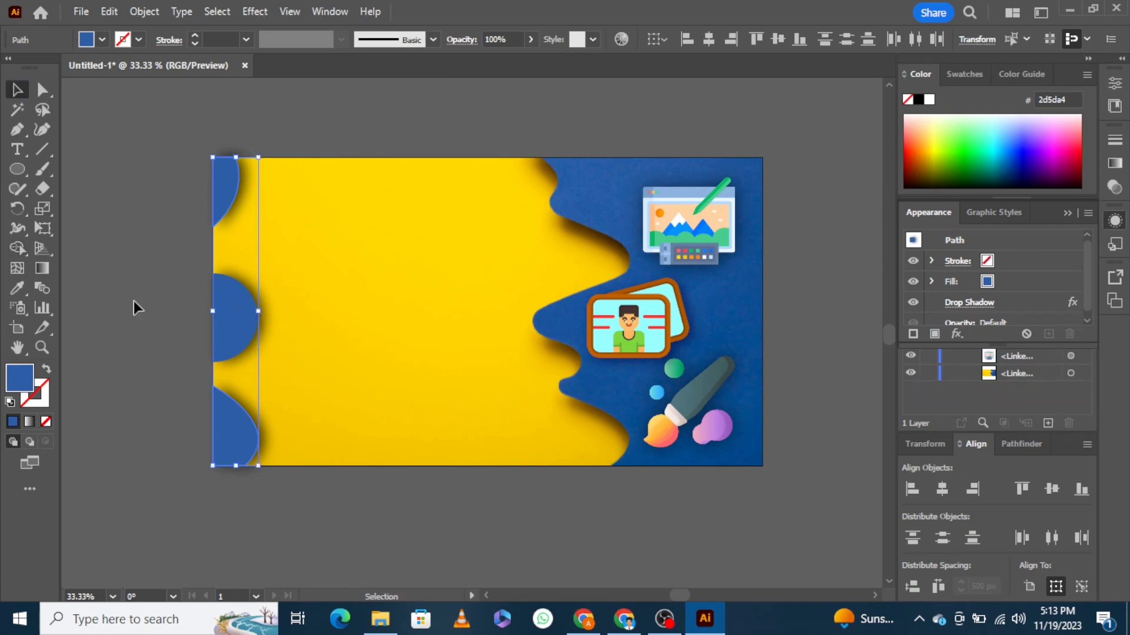
{"action": "left_click", "coordinate": [133, 302]}
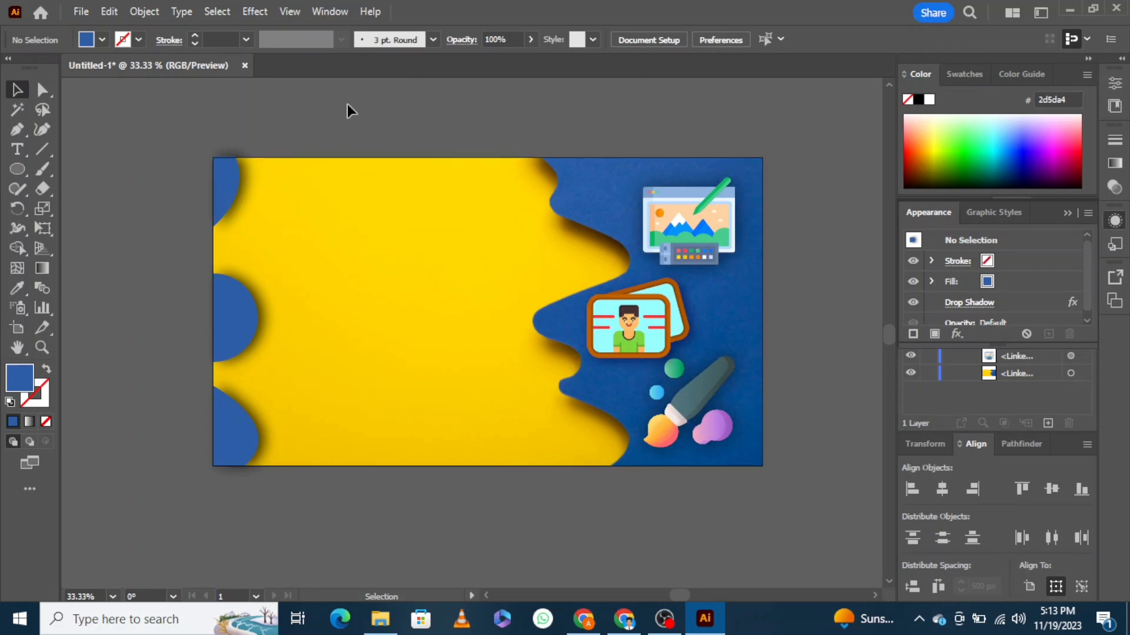
Place a new point text object near the upper edge of the yellow background
{"action": "left_click", "coordinate": [16, 150]}
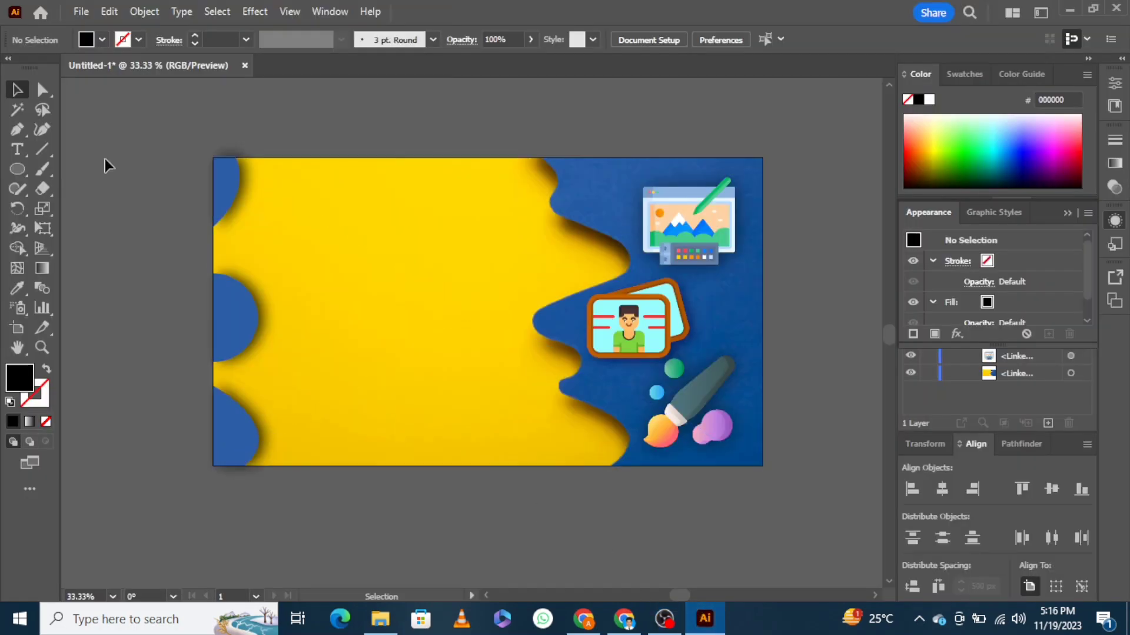
{"action": "left_click", "coordinate": [17, 149]}
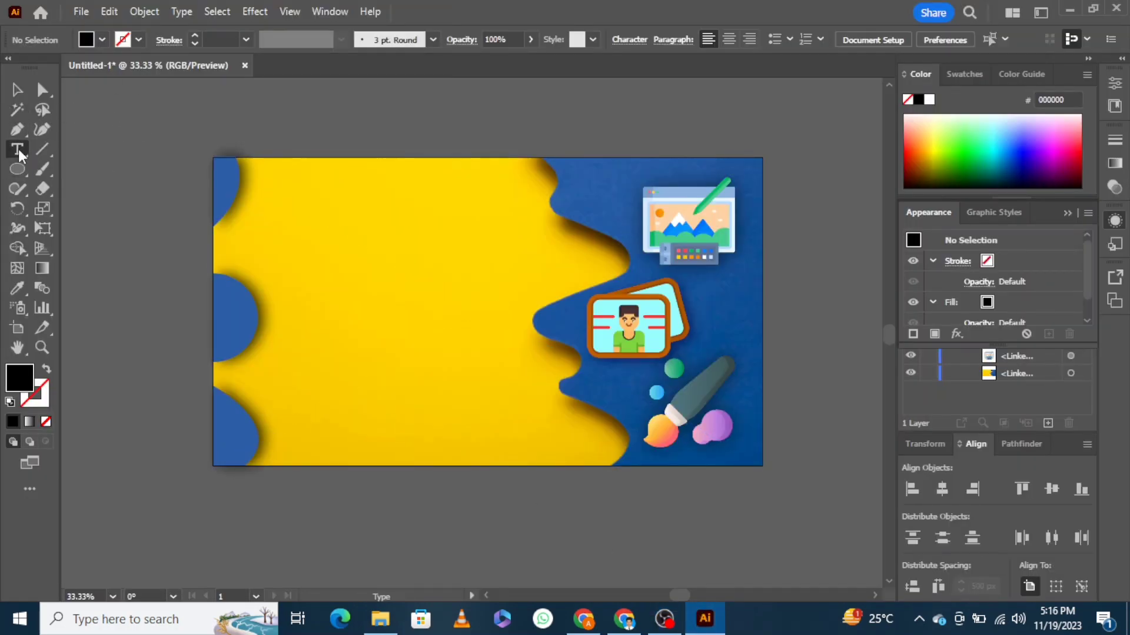
{"action": "left_click", "coordinate": [307, 179]}
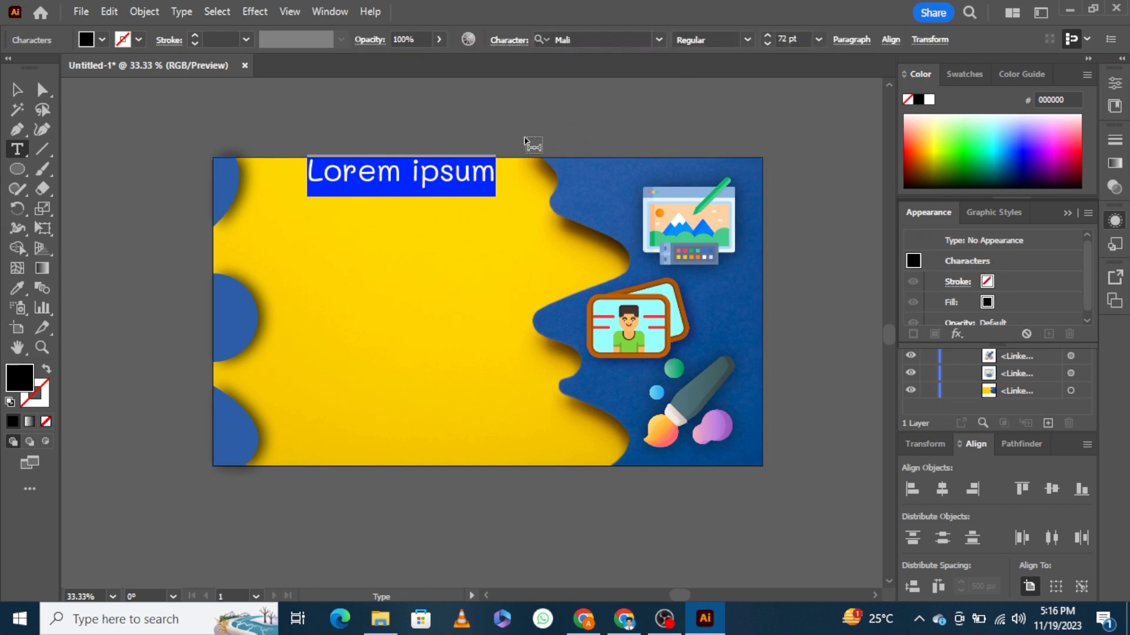
{"action": "type", "text": "Creat"}
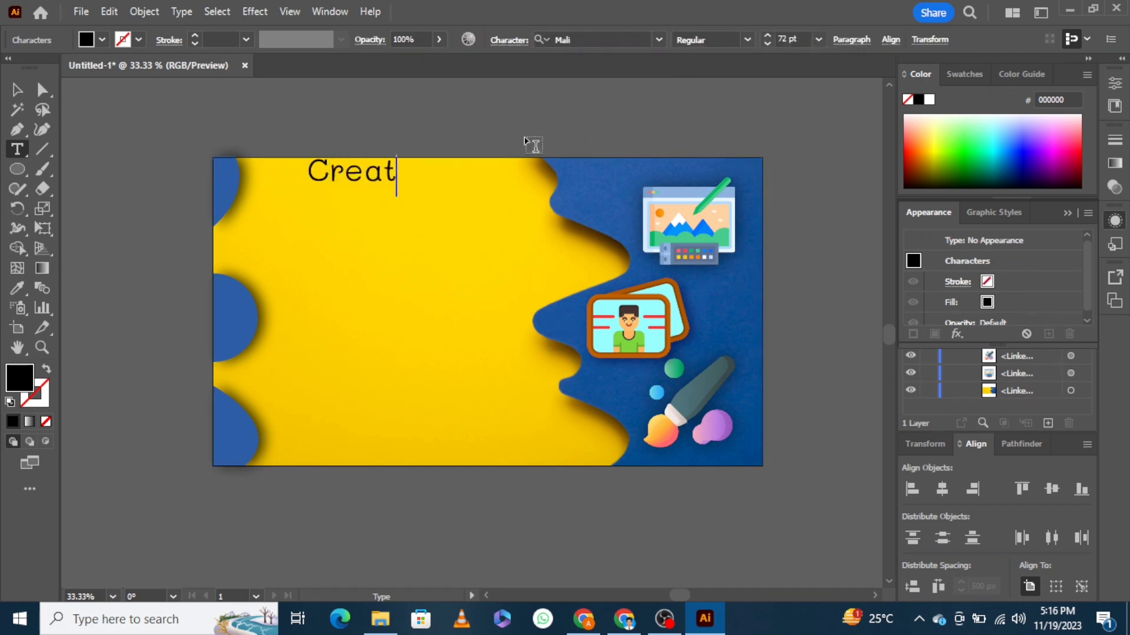
{"action": "type", "text": "i"}
{"action": "key", "text": "BackSpace"}
{"action": "key", "text": "BackSpace"}
{"action": "key", "text": "BackSpace"}
{"action": "key", "text": "BackSpace"}
{"action": "key", "text": "BackSpace"}
{"action": "key", "text": "BackSpace"}
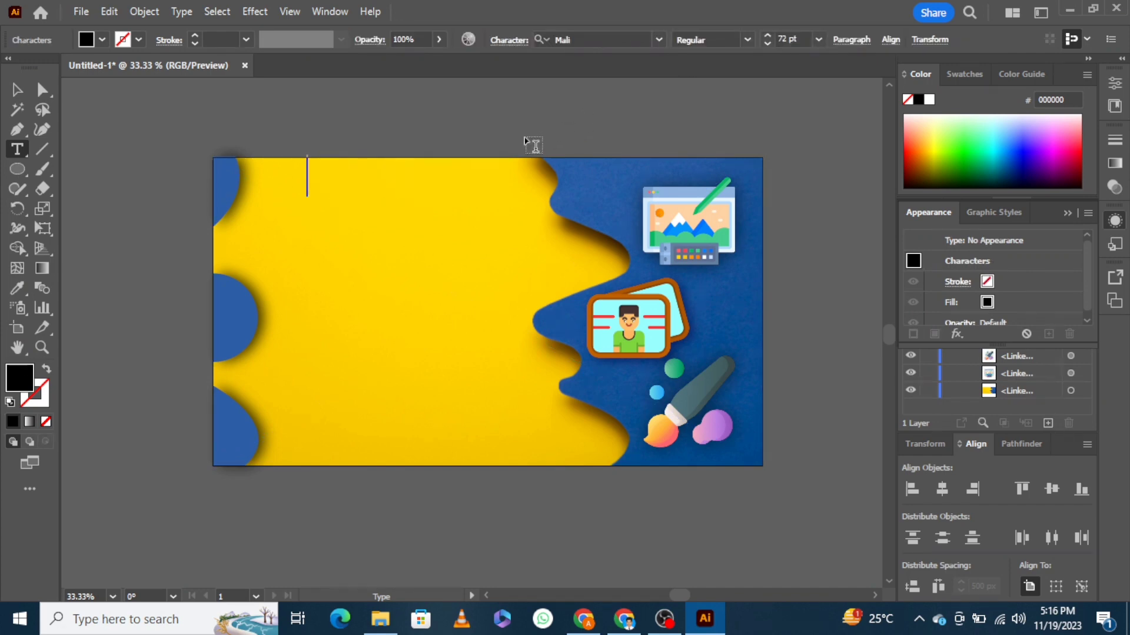
Enter "Design" as the text on the yellow background
{"action": "type", "text": "de"}
{"action": "key", "text": "BackSpace"}
{"action": "key", "text": "BackSpace"}
{"action": "type", "text": "De"}
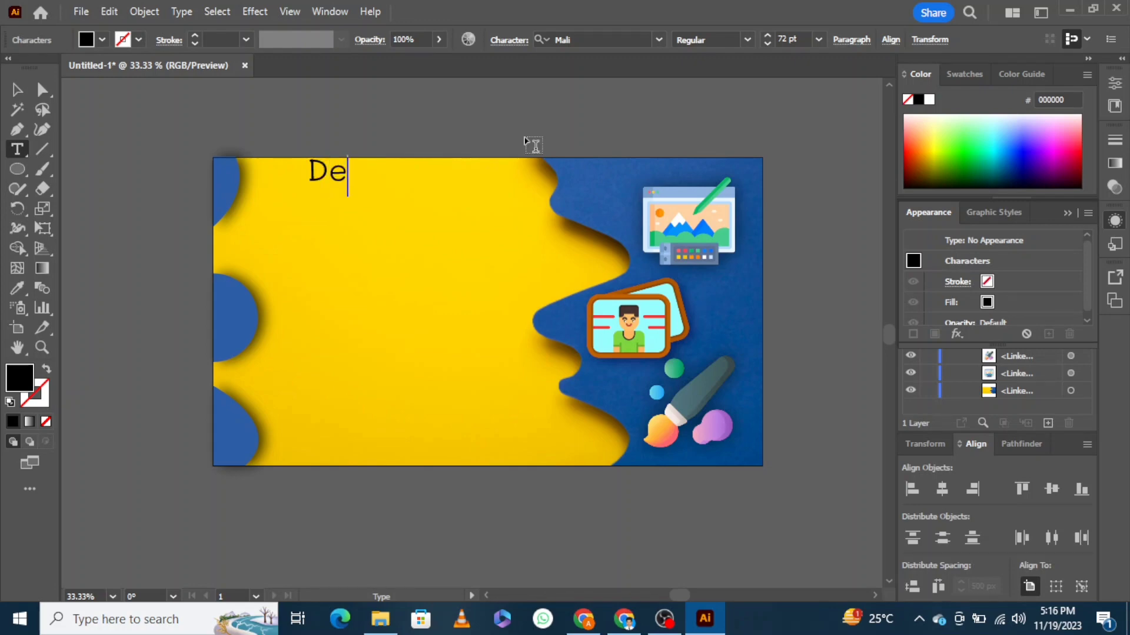
{"action": "type", "text": "sign"}
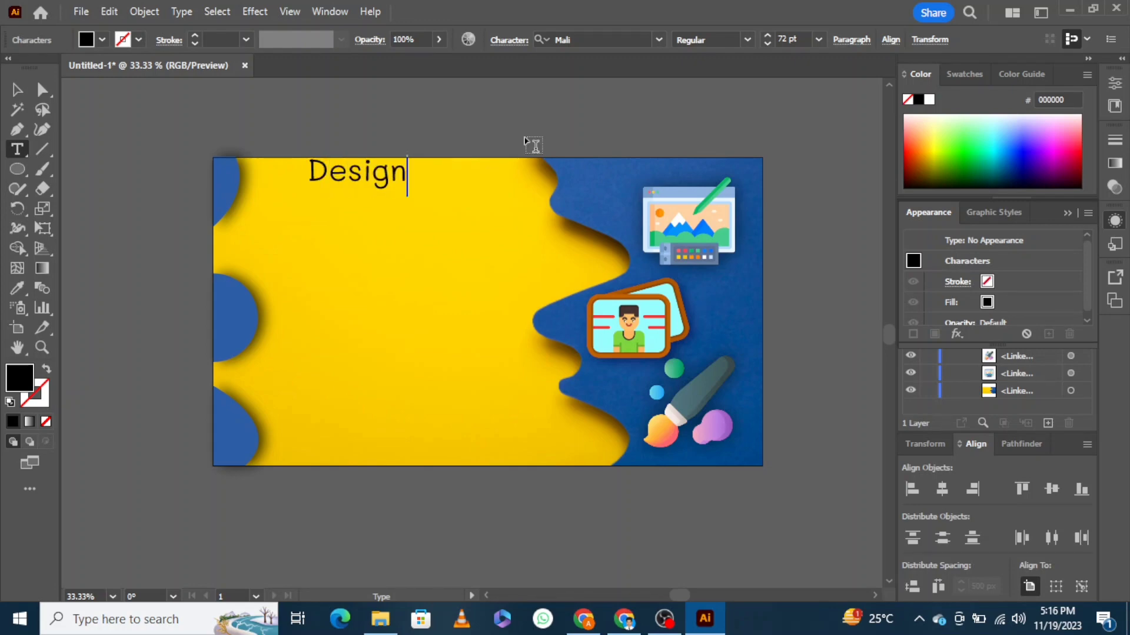
Complete the heading as "Designing", enlarge it to about 84 pt and place it lower on the yellow background
{"action": "type", "text": "ing"}
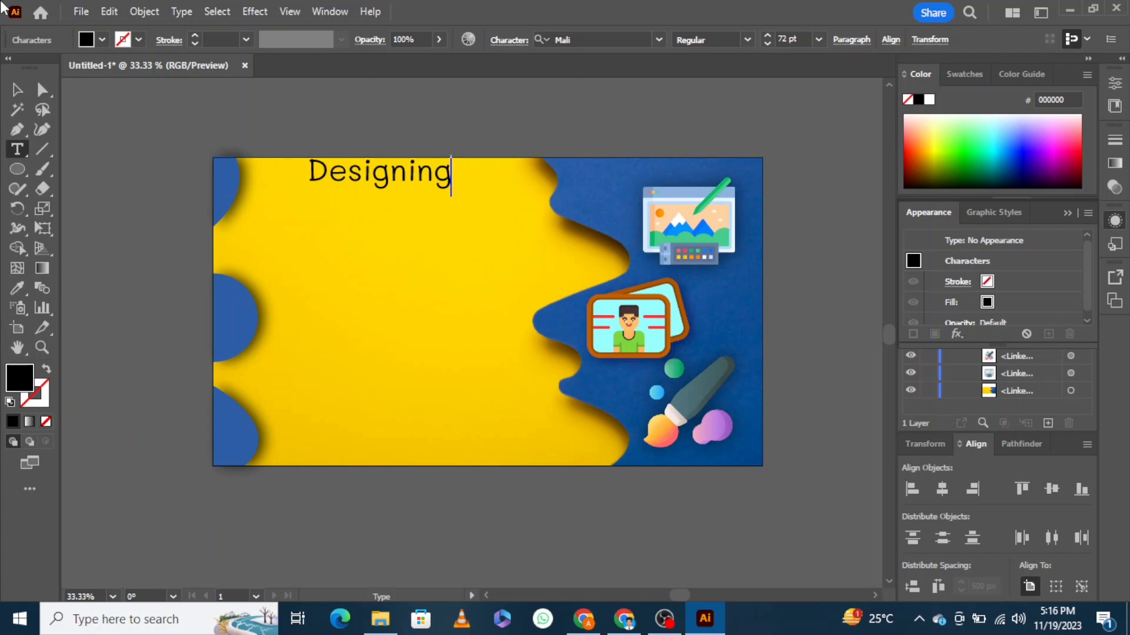
{"action": "left_click", "coordinate": [16, 89]}
{"action": "left_click_drag", "start_coordinate": [397, 175], "coordinate": [458, 243]}
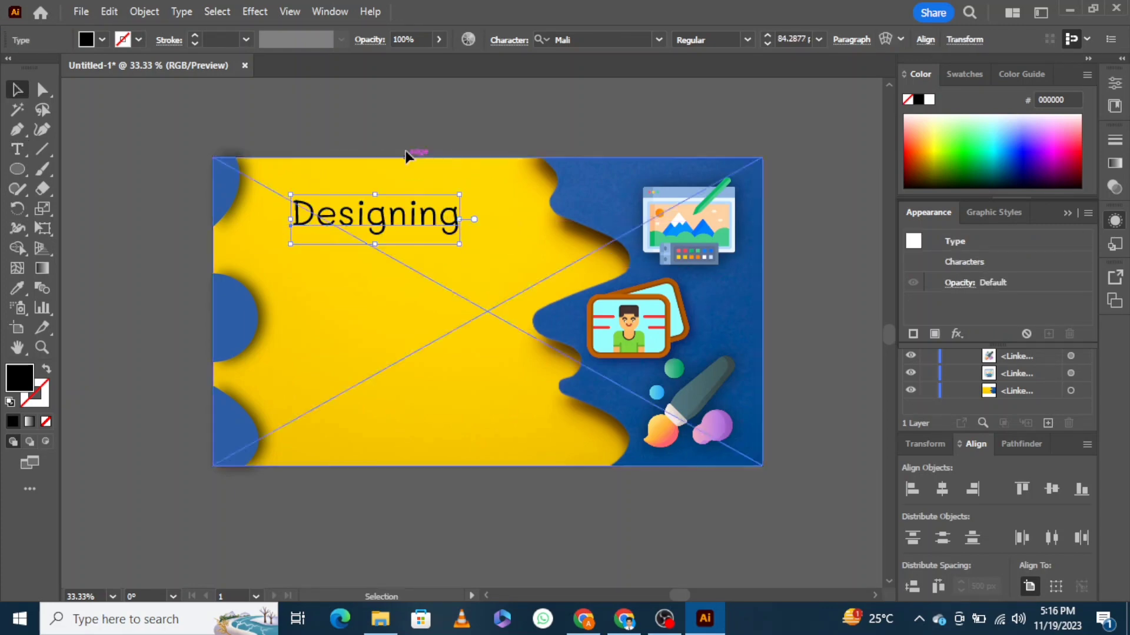
{"action": "left_click", "coordinate": [405, 126]}
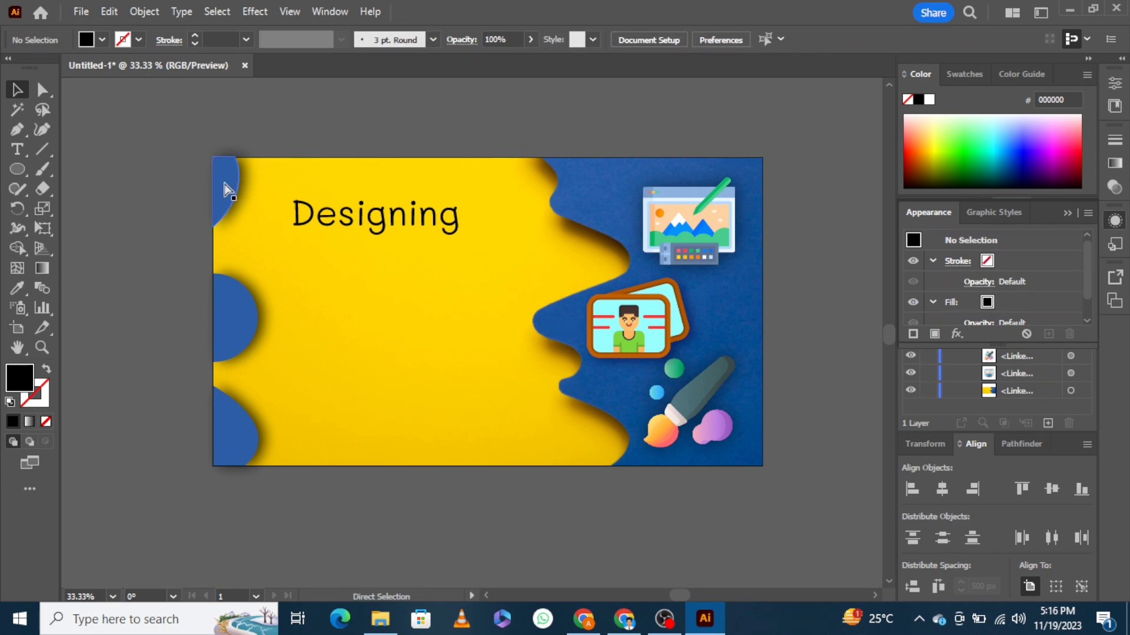
{"action": "key", "text": "ctrl+t"}
{"action": "left_click", "coordinate": [764, 103]}
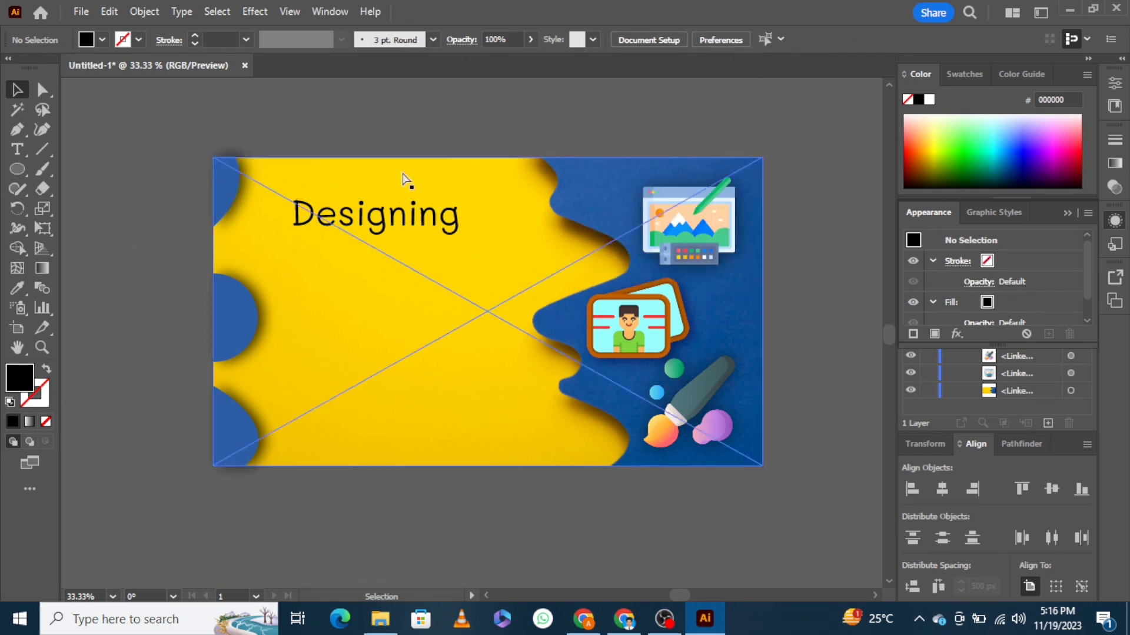
Show the rulers, place a vertical guide just inside the blue half circles and align the "Designing" heading's left edge to it
{"action": "key", "text": "ctrl+r"}
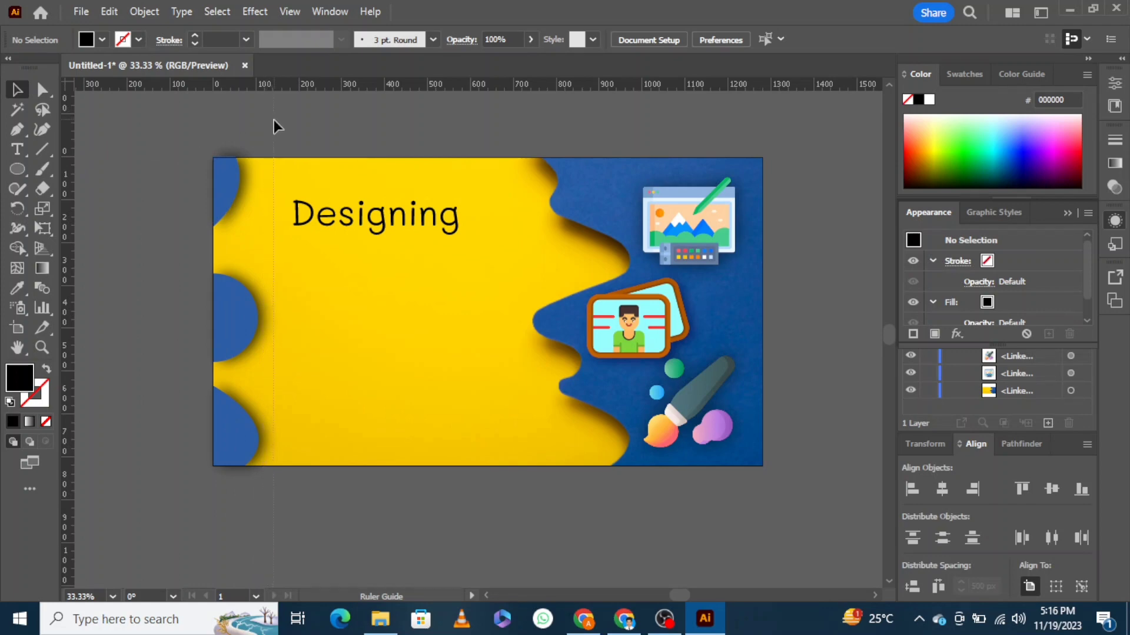
{"action": "left_click_drag", "start_coordinate": [274, 121], "coordinate": [272, 123]}
{"action": "left_click_drag", "start_coordinate": [365, 224], "coordinate": [335, 202]}
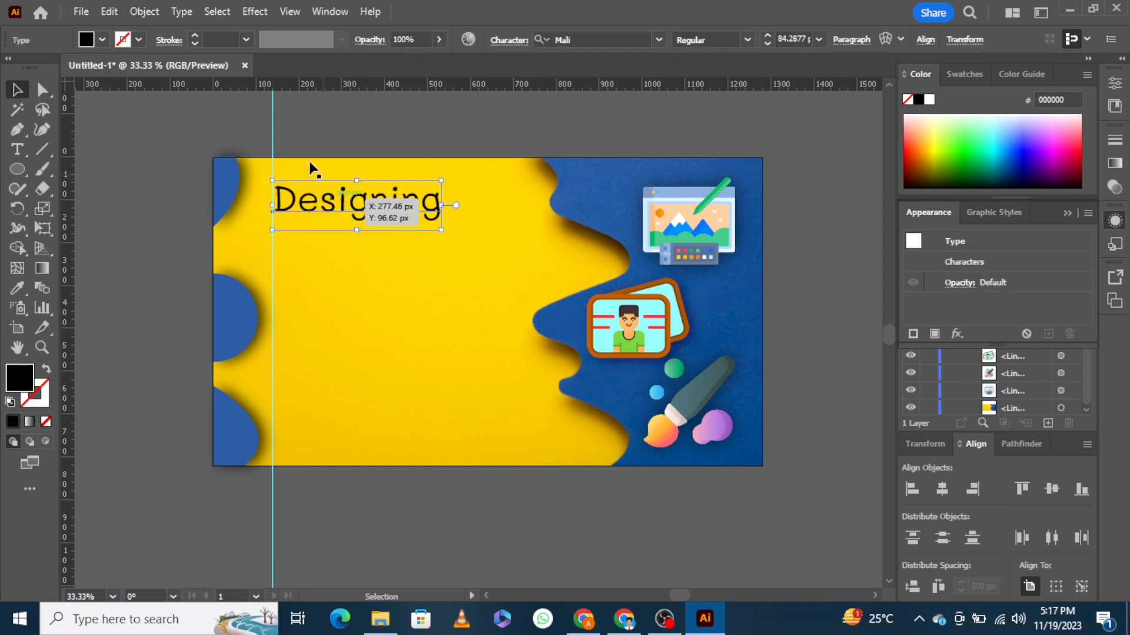
{"action": "left_click", "coordinate": [273, 124], "text": "shift"}
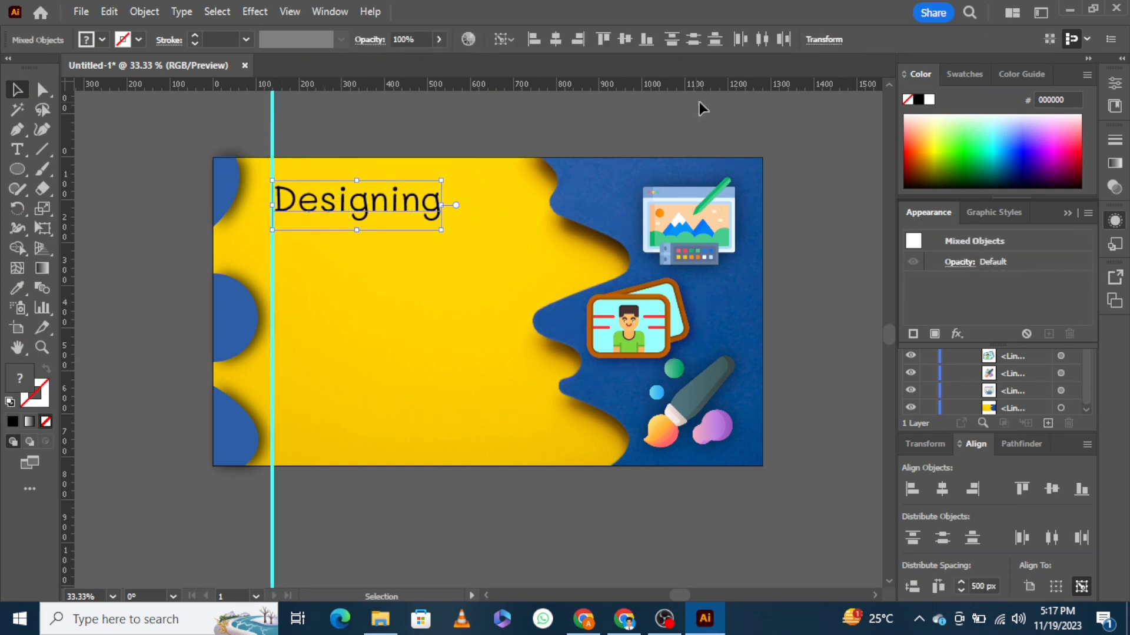
{"action": "left_click", "coordinate": [539, 44]}
{"action": "left_click", "coordinate": [530, 129]}
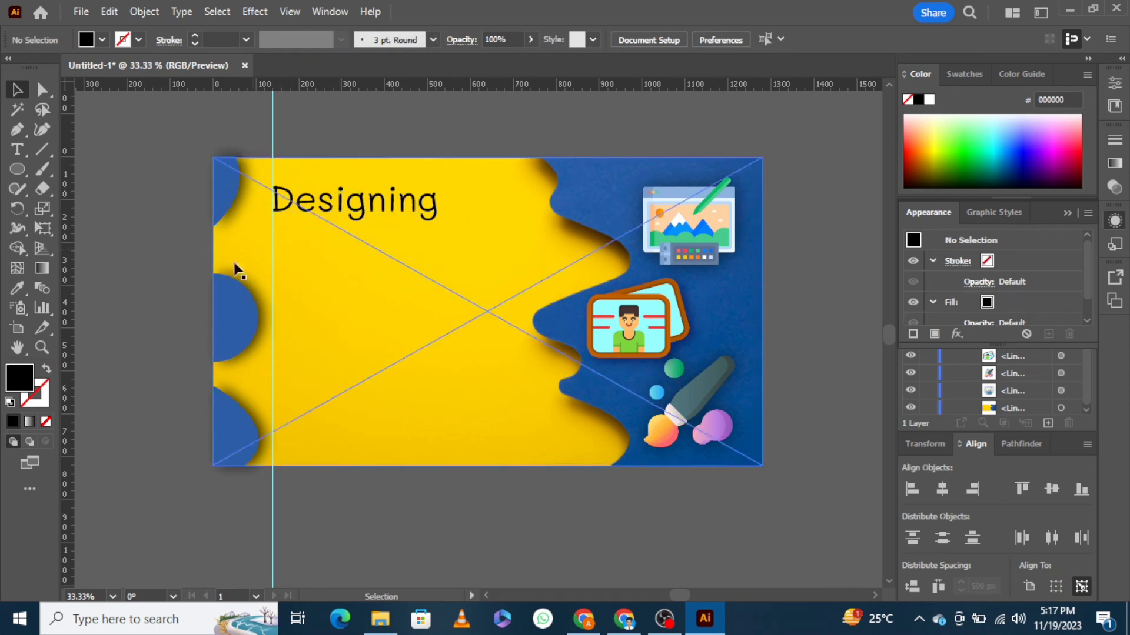
Add a new point text object reading "YOUTUBE" below the "Designing" heading
{"action": "left_click", "coordinate": [17, 149]}
{"action": "left_click", "coordinate": [289, 266]}
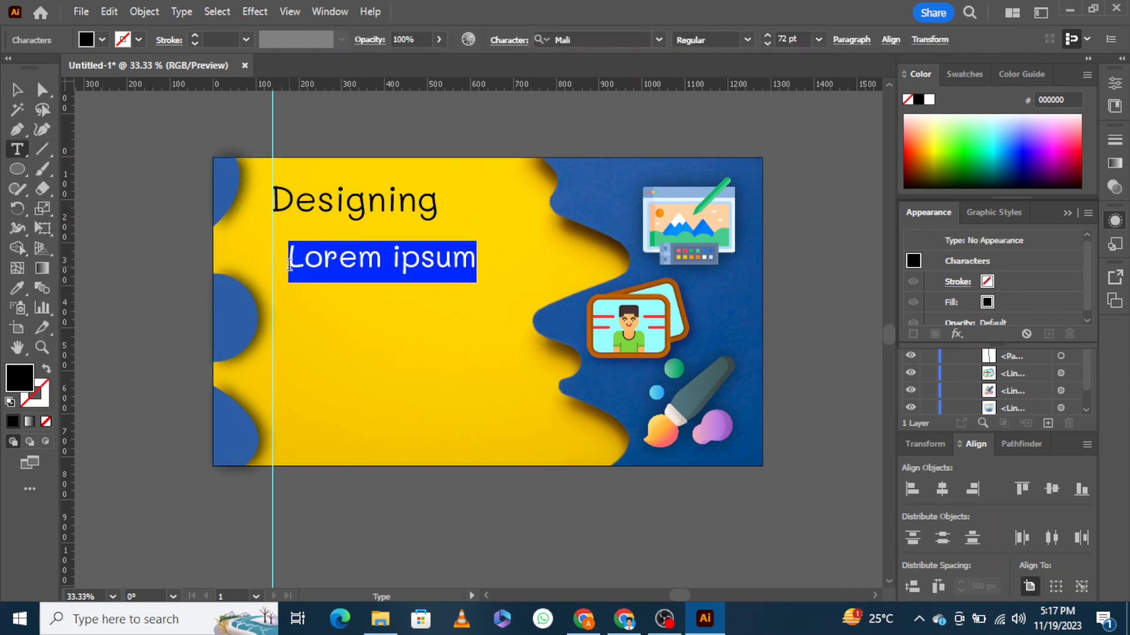
{"action": "type", "text": "Y"}
{"action": "key", "text": "BackSpace"}
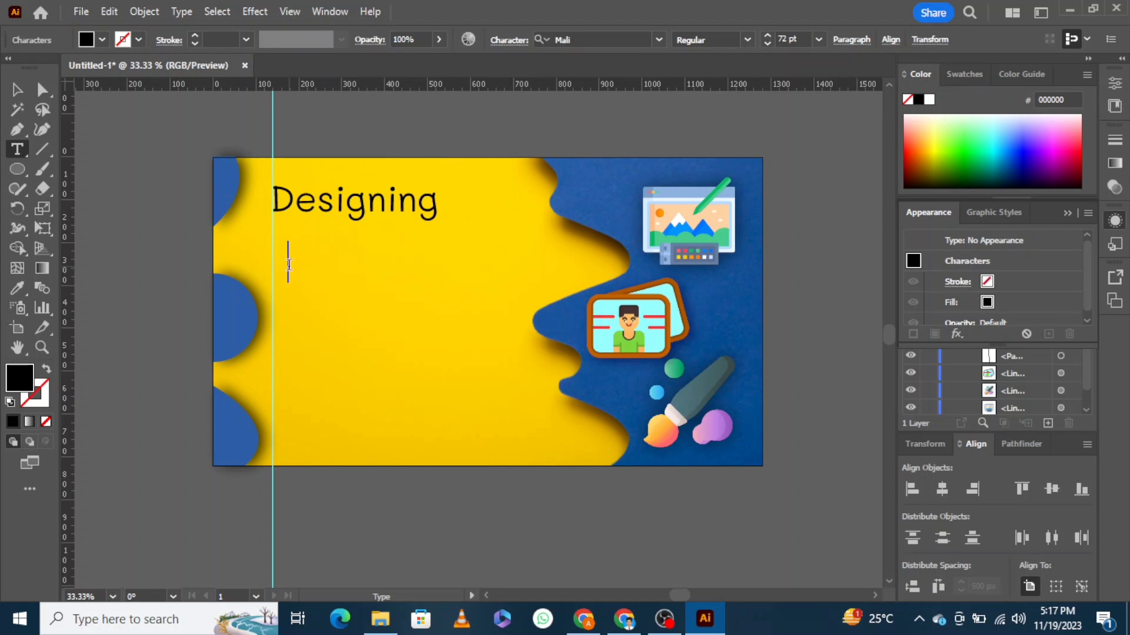
{"action": "type", "text": "YOUTUBE"}
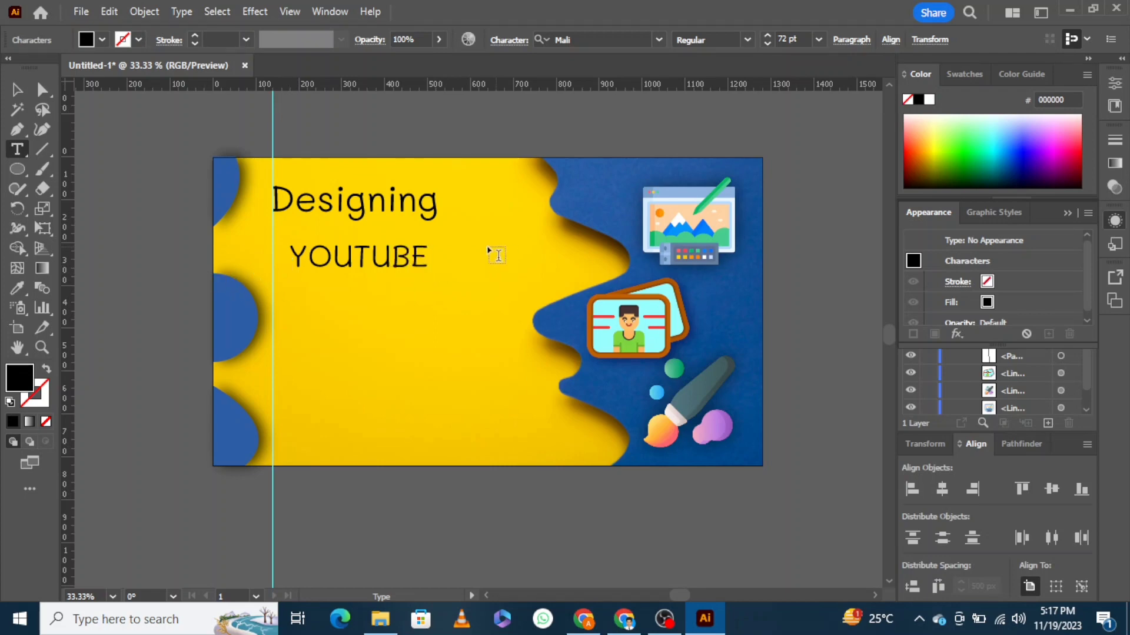
{"action": "key", "text": "Escape"}
Preview the installed fonts one after another on the selected "YOUTUBE" text
{"action": "double_click", "coordinate": [398, 255]}
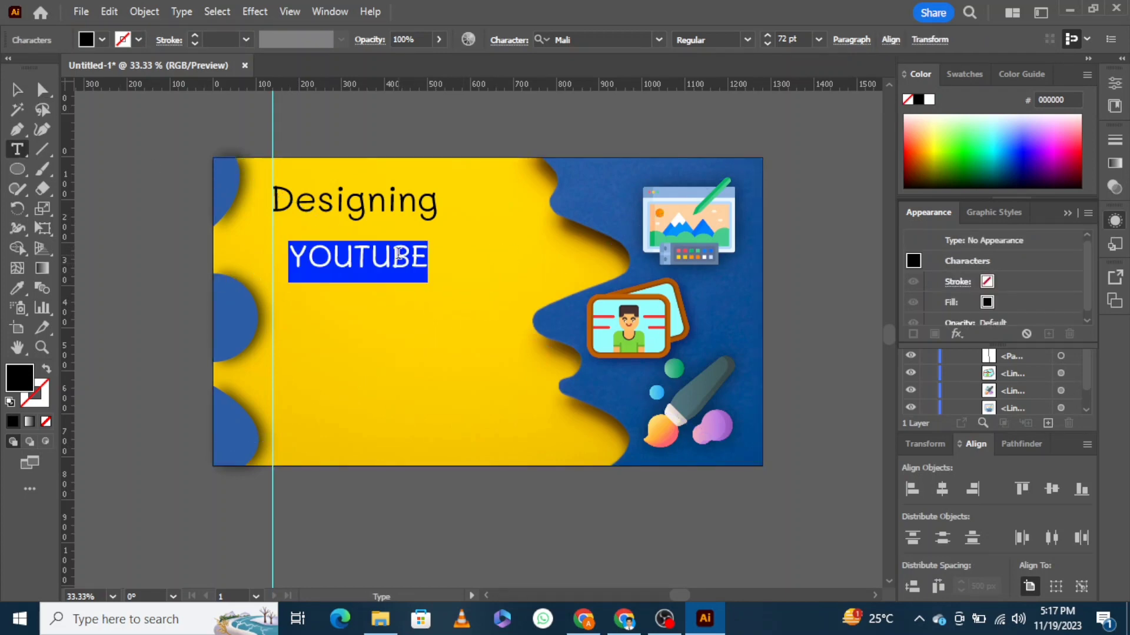
{"action": "left_click", "coordinate": [659, 39]}
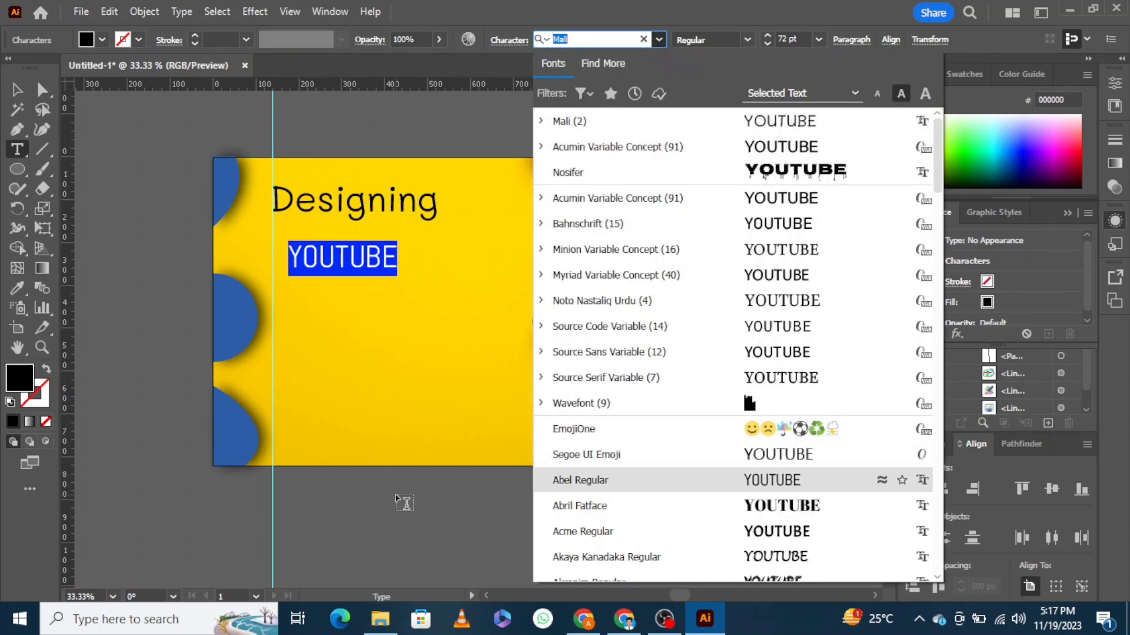
{"action": "key", "text": "Down"}
{"action": "key", "text": "Down"}
{"action": "key", "text": "Down"}
{"action": "key", "text": "Down"}
{"action": "key", "text": "Down"}
{"action": "key", "text": "Down"}
{"action": "key", "text": "Up"}
{"action": "key", "text": "Up"}
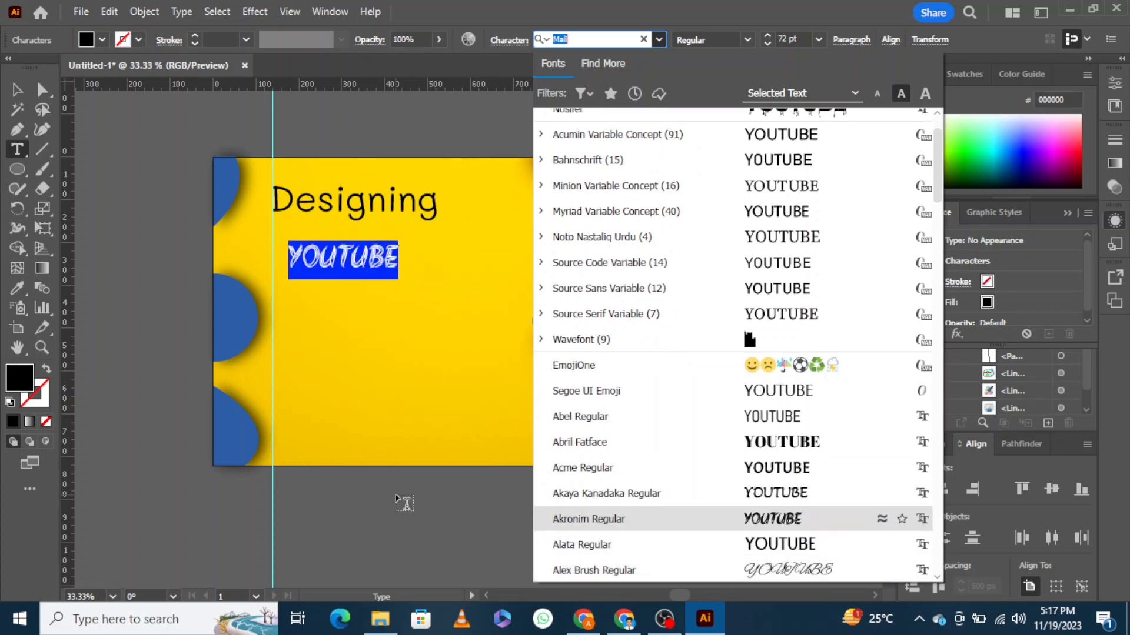
{"action": "key", "text": "Down"}
{"action": "key", "text": "Down"}
{"action": "key", "text": "Down"}
{"action": "key", "text": "Down"}
{"action": "key", "text": "Down"}
{"action": "key", "text": "Down"}
{"action": "key", "text": "Down"}
{"action": "key", "text": "Down"}
{"action": "key", "text": "Down"}
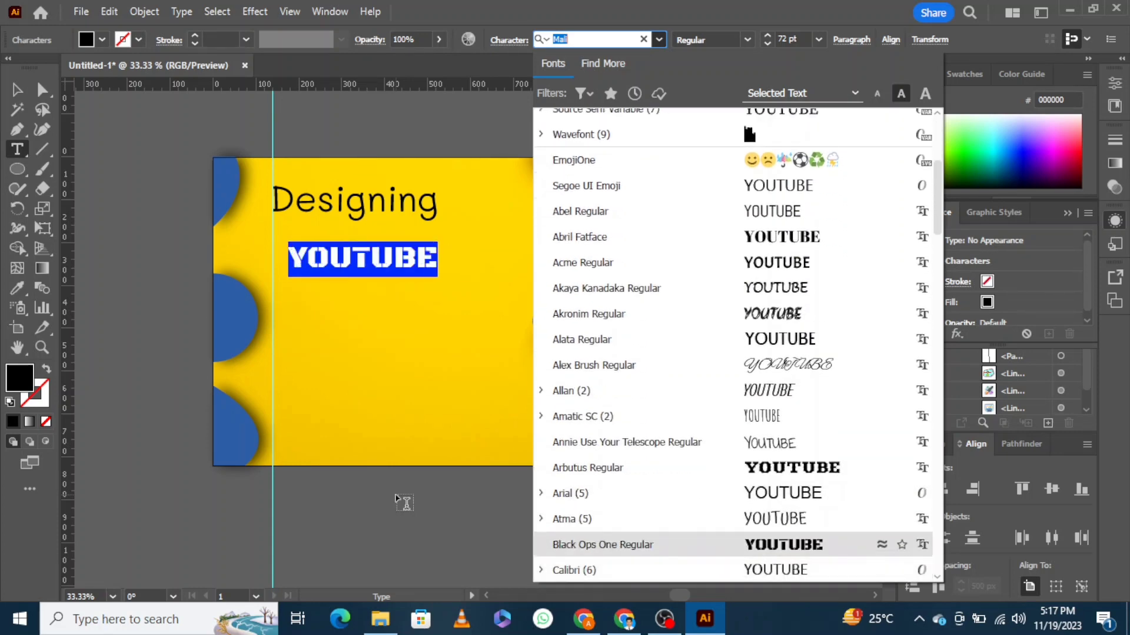
{"action": "key", "text": "Down"}
{"action": "key", "text": "Down"}
{"action": "key", "text": "Down"}
{"action": "key", "text": "Down"}
{"action": "key", "text": "Down"}
{"action": "key", "text": "Down"}
{"action": "key", "text": "Down"}
{"action": "key", "text": "Down"}
{"action": "key", "text": "Down"}
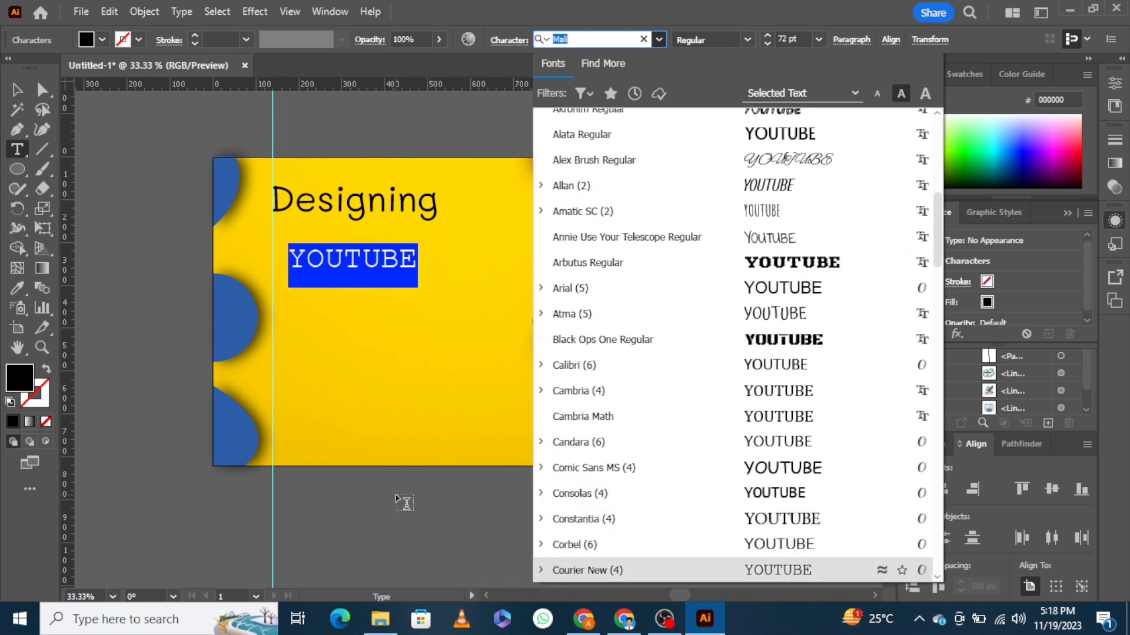
{"action": "key", "text": "Down"}
{"action": "key", "text": "Down"}
{"action": "key", "text": "Down"}
{"action": "key", "text": "Down"}
{"action": "key", "text": "Down"}
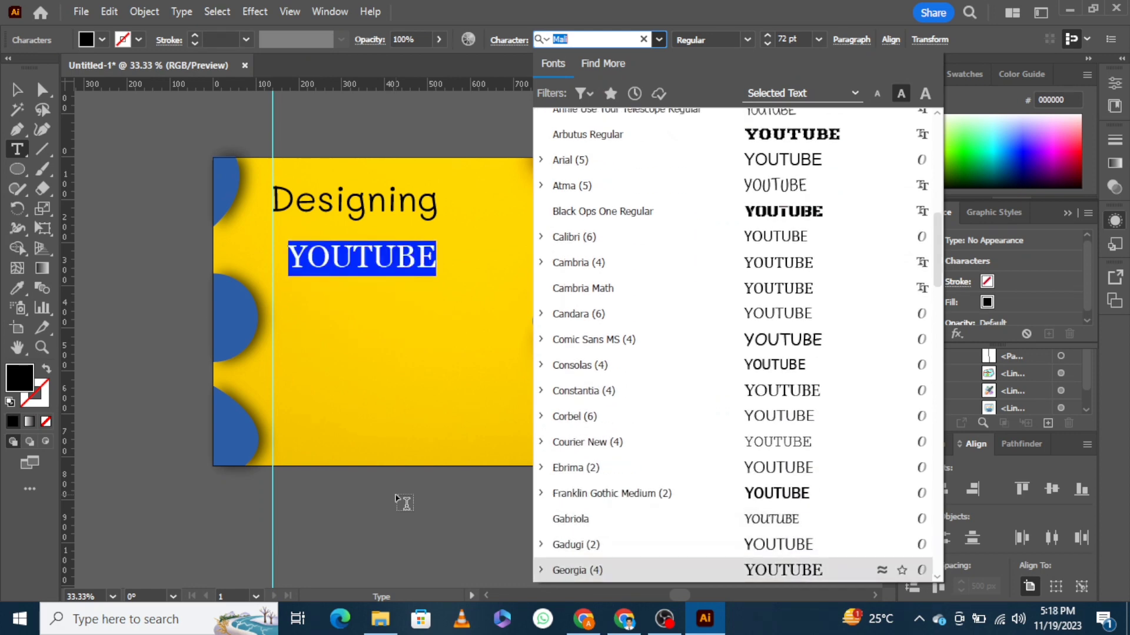
{"action": "key", "text": "Up"}
{"action": "key", "text": "Up"}
{"action": "key", "text": "Up"}
{"action": "key", "text": "Down"}
{"action": "key", "text": "Down"}
{"action": "key", "text": "Down"}
{"action": "key", "text": "Down"}
{"action": "key", "text": "Down"}
{"action": "key", "text": "Down"}
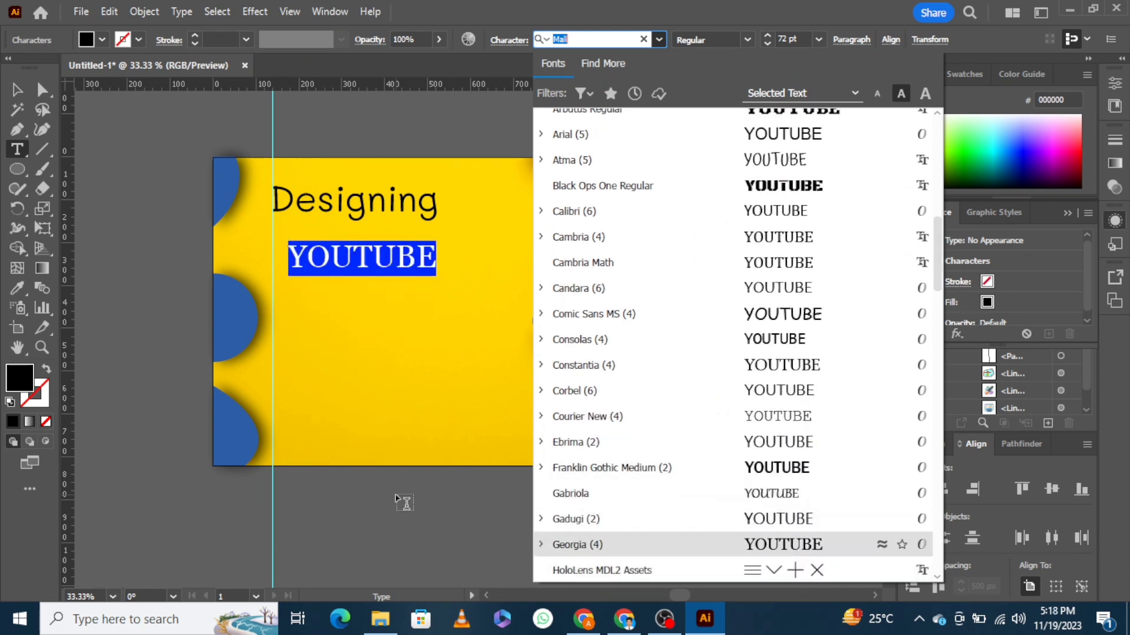
{"action": "key", "text": "Up"}
{"action": "key", "text": "Down"}
{"action": "key", "text": "Down"}
{"action": "key", "text": "Down"}
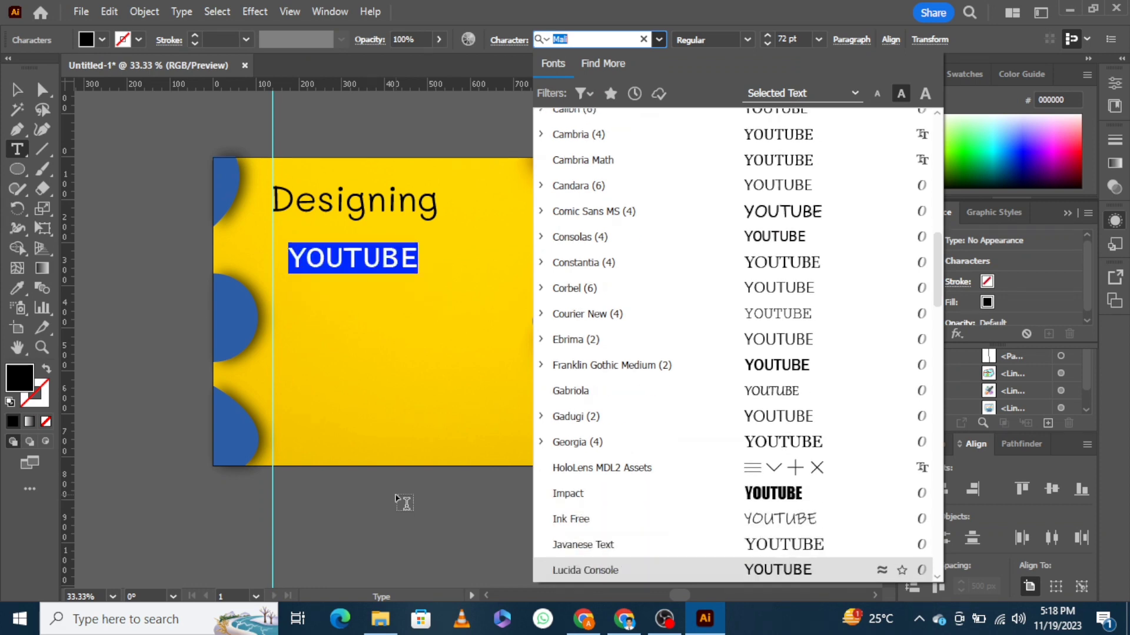
{"action": "key", "text": "Up"}
{"action": "key", "text": "Up"}
{"action": "key", "text": "Up"}
{"action": "key", "text": "Down"}
{"action": "key", "text": "Down"}
{"action": "key", "text": "Down"}
{"action": "key", "text": "Down"}
{"action": "key", "text": "Down"}
{"action": "key", "text": "Down"}
{"action": "key", "text": "Down"}
{"action": "key", "text": "Down"}
{"action": "key", "text": "Down"}
{"action": "key", "text": "Down"}
{"action": "key", "text": "Down"}
{"action": "key", "text": "Down"}
{"action": "key", "text": "Down"}
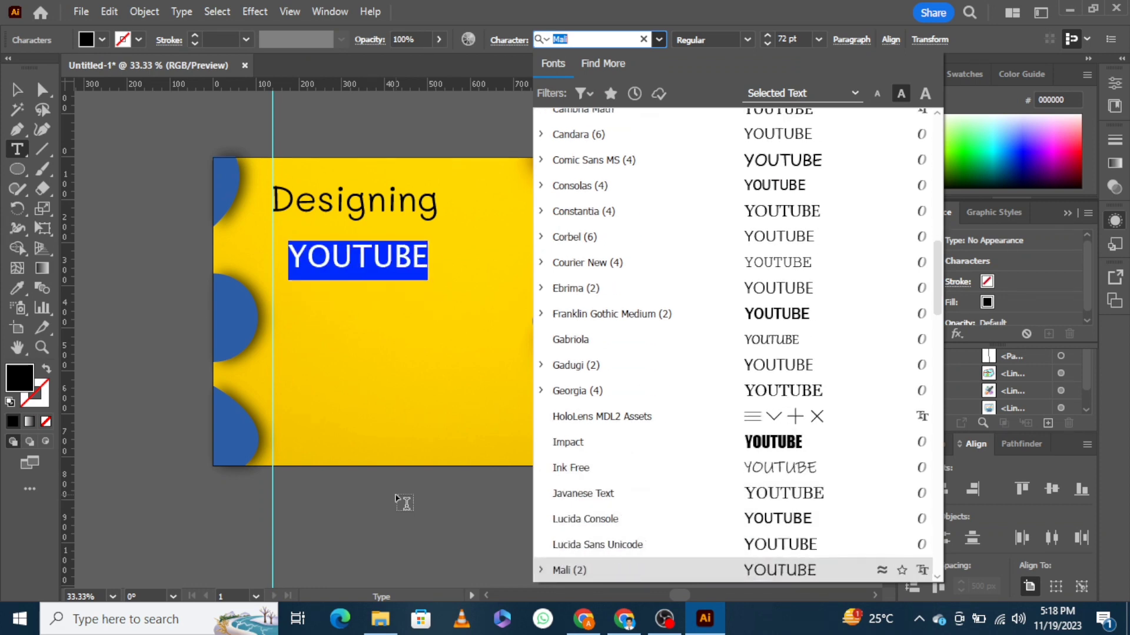
{"action": "key", "text": "Down"}
{"action": "key", "text": "Down"}
{"action": "key", "text": "Down"}
{"action": "key", "text": "Down"}
{"action": "key", "text": "Down"}
{"action": "key", "text": "Down"}
{"action": "key", "text": "Down"}
{"action": "key", "text": "Down"}
{"action": "key", "text": "Down"}
{"action": "key", "text": "Down"}
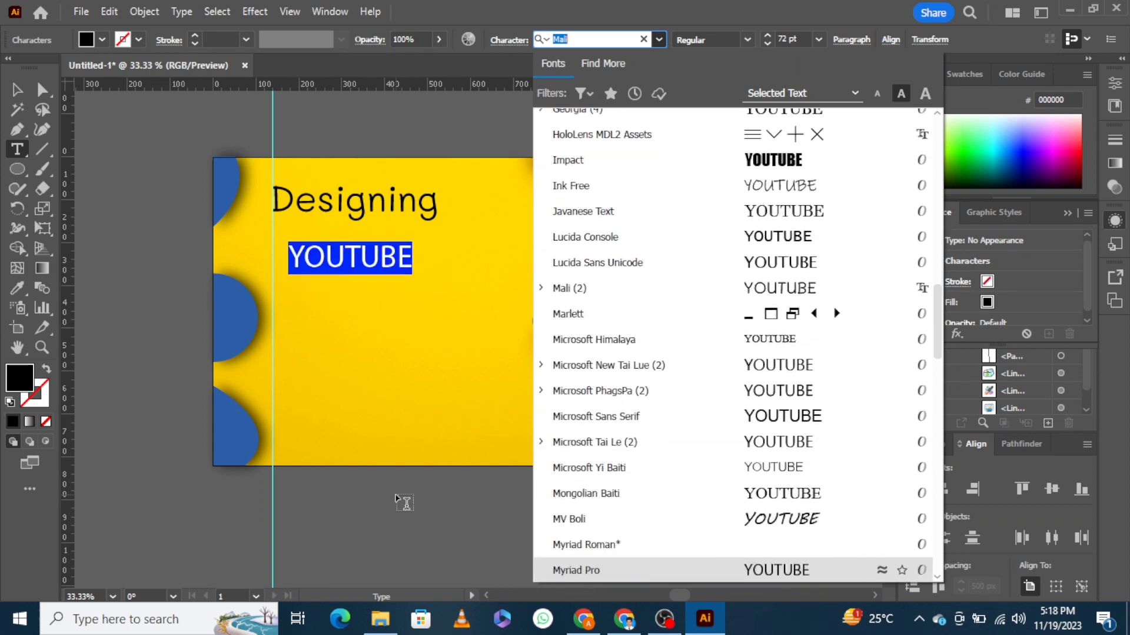
{"action": "key", "text": "Down"}
{"action": "key", "text": "Down"}
{"action": "key", "text": "Down"}
{"action": "key", "text": "Down"}
{"action": "key", "text": "Down"}
{"action": "key", "text": "Down"}
{"action": "key", "text": "Down"}
{"action": "key", "text": "Down"}
{"action": "key", "text": "Down"}
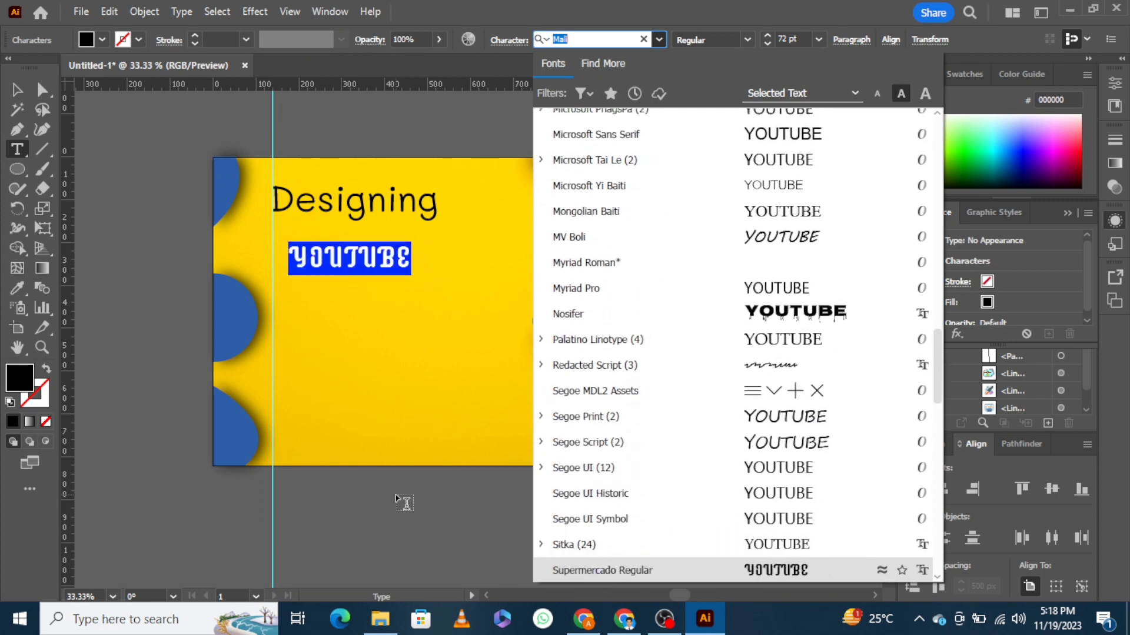
{"action": "key", "text": "Down"}
{"action": "key", "text": "Down"}
{"action": "key", "text": "Down"}
{"action": "key", "text": "Down"}
{"action": "key", "text": "Down"}
{"action": "key", "text": "Down"}
{"action": "key", "text": "Down"}
{"action": "key", "text": "Down"}
{"action": "key", "text": "Down"}
{"action": "key", "text": "Down"}
{"action": "key", "text": "Down"}
{"action": "key", "text": "Down"}
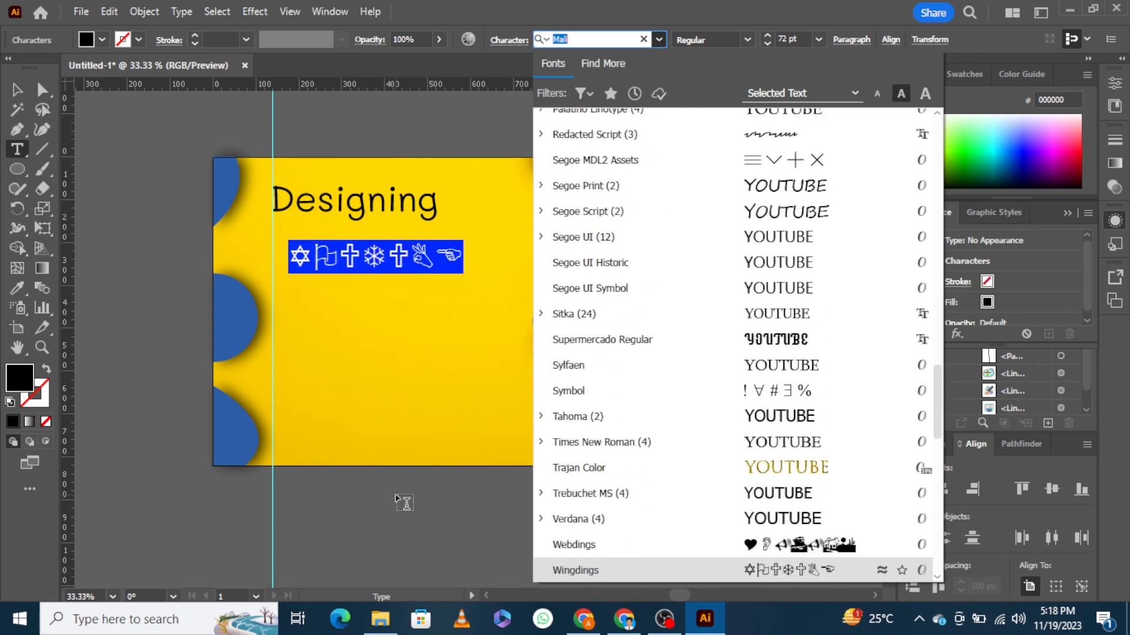
{"action": "key", "text": "Down"}
{"action": "key", "text": "Down"}
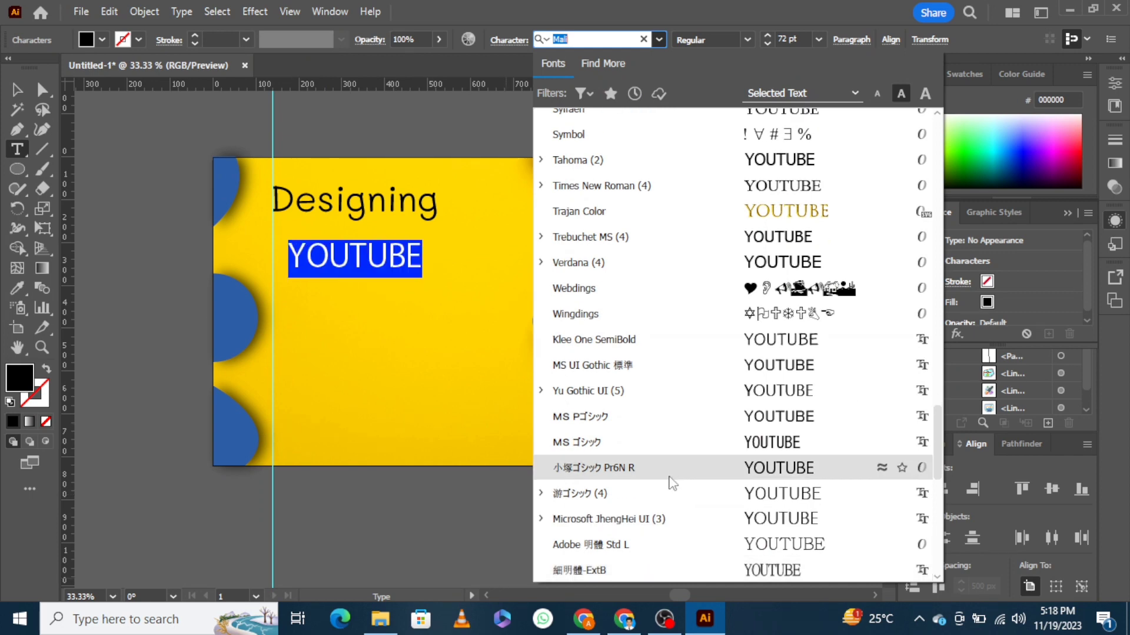
{"action": "scroll", "coordinate": [824, 504], "scroll_direction": "down", "scroll_amount": 8}
{"action": "scroll", "coordinate": [791, 366], "scroll_direction": "up", "scroll_amount": 15}
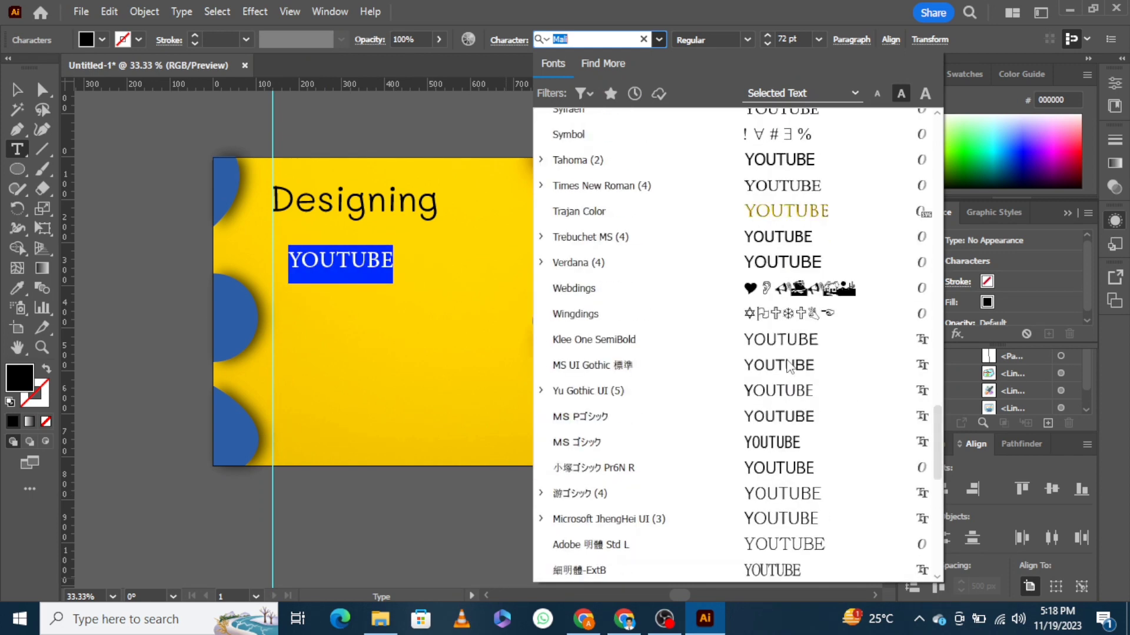
{"action": "scroll", "coordinate": [789, 366], "scroll_direction": "up", "scroll_amount": 3}
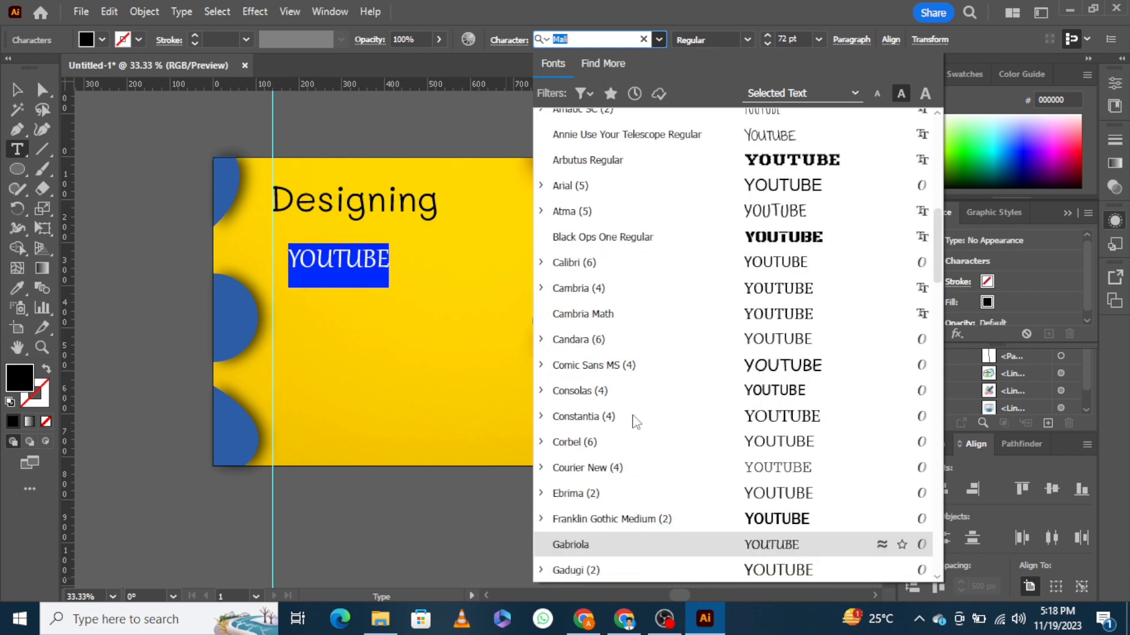
Compare the Constantia, Courier New, Calibri and Arial styles and set the "YOUTUBE" text's font to Black Ops One Regular
{"action": "left_click", "coordinate": [541, 418]}
{"action": "scroll", "coordinate": [553, 412], "scroll_direction": "down", "scroll_amount": 3}
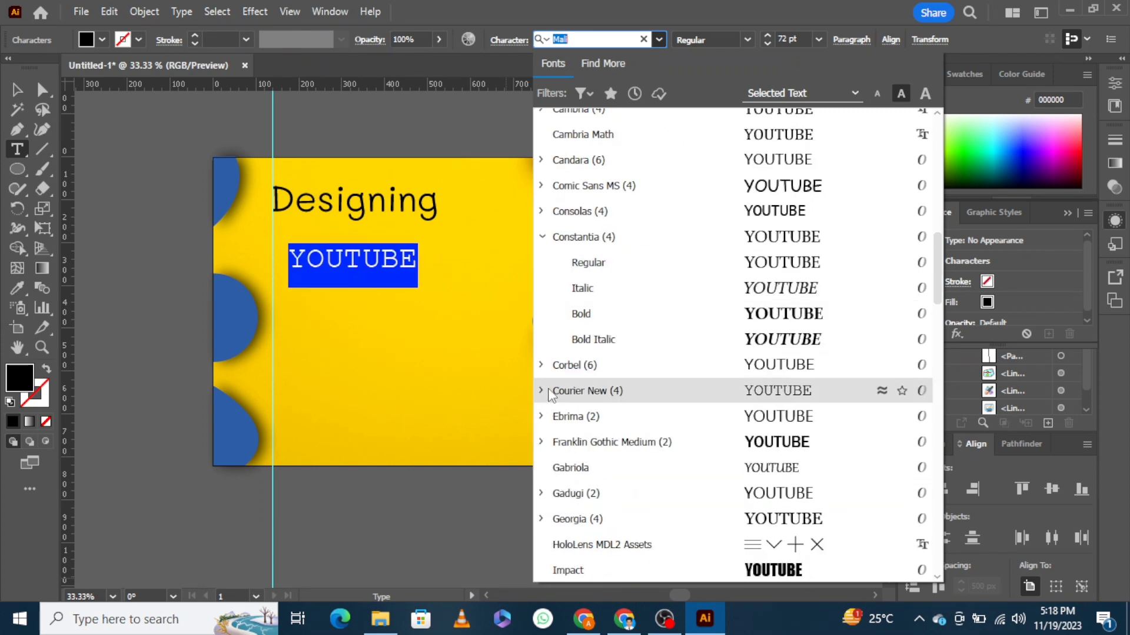
{"action": "left_click", "coordinate": [541, 390]}
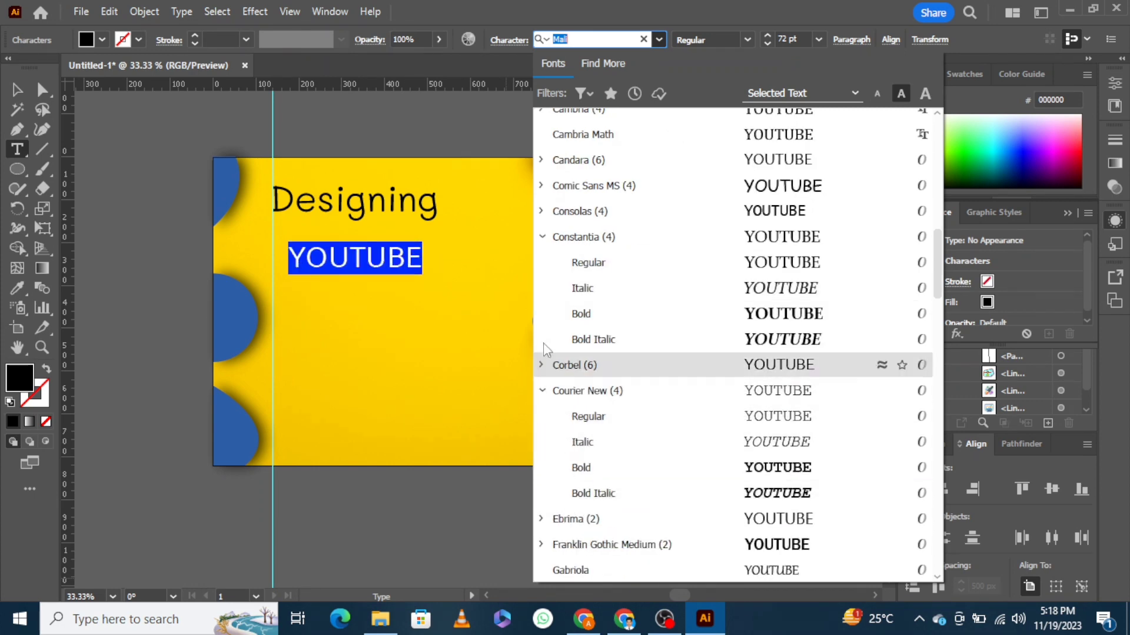
{"action": "scroll", "coordinate": [546, 349], "scroll_direction": "up", "scroll_amount": 3}
{"action": "left_click", "coordinate": [542, 263]}
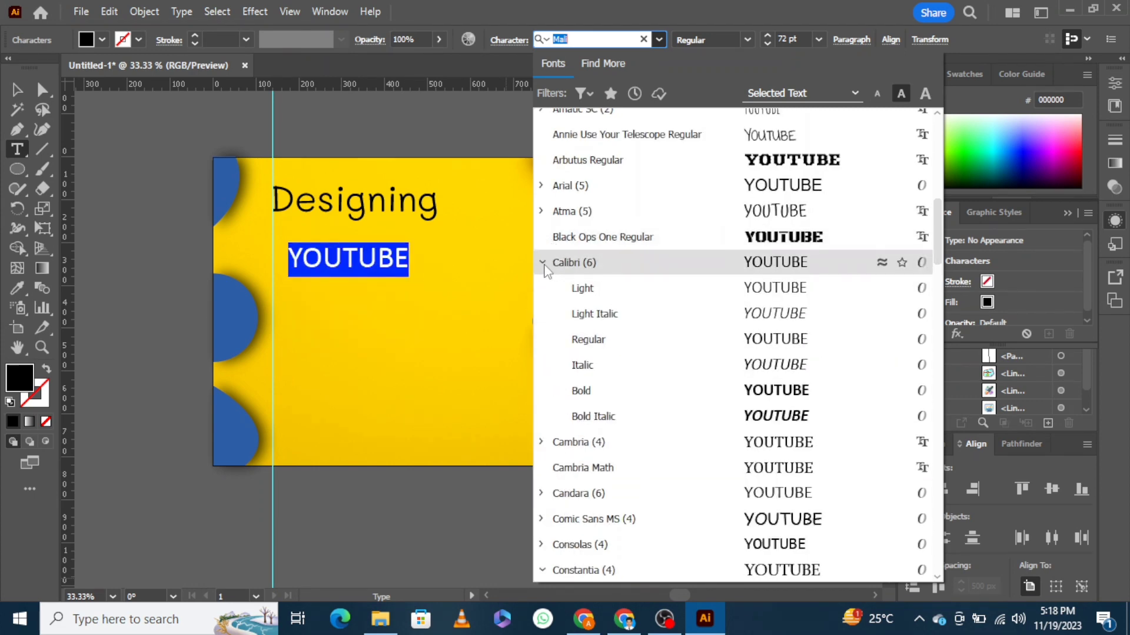
{"action": "left_click", "coordinate": [541, 186]}
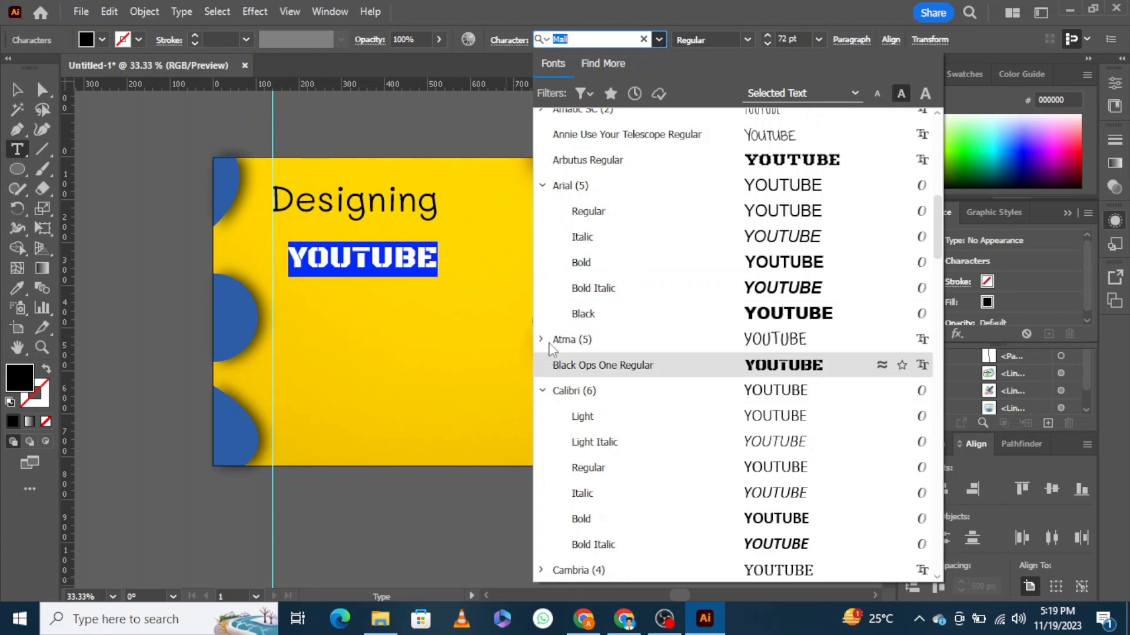
{"action": "left_click", "coordinate": [607, 373]}
Enlarge the "YOUTUBE" text to about 100 pt and move its left edge to the vertical guide below the heading
{"action": "left_click", "coordinate": [17, 90]}
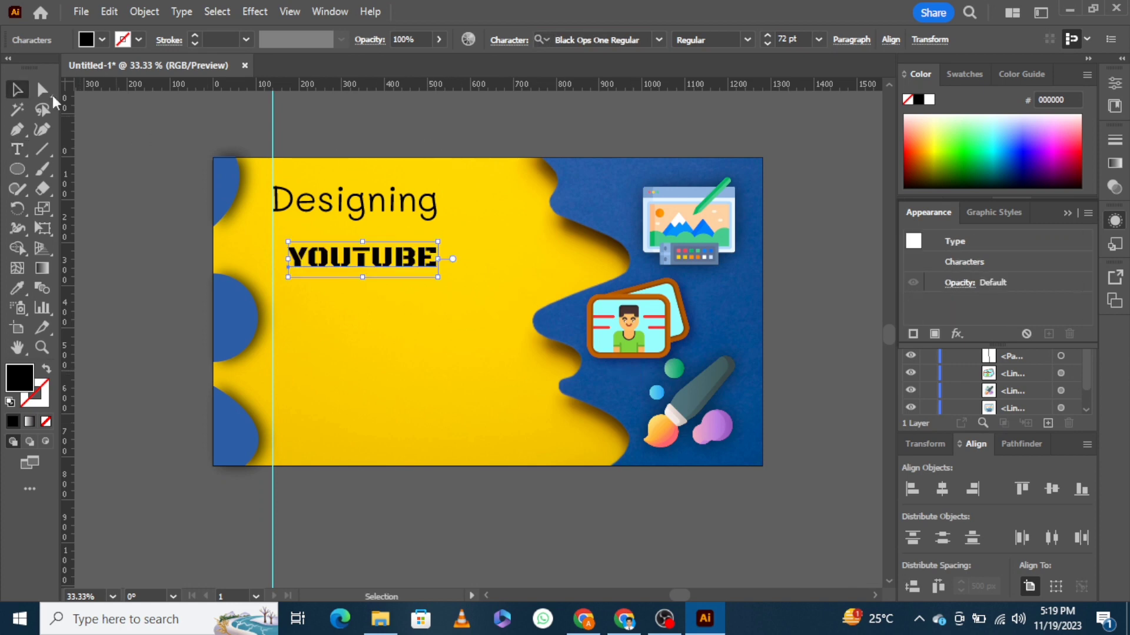
{"action": "left_click", "coordinate": [406, 121]}
{"action": "left_click", "coordinate": [411, 259]}
{"action": "mouse_move", "coordinate": [438, 277]}
{"action": "left_mouse_down"}
{"action": "mouse_move", "coordinate": [457, 272]}
{"action": "mouse_move", "coordinate": [498, 324]}
{"action": "mouse_move", "coordinate": [445, 277]}
{"action": "mouse_move", "coordinate": [423, 277]}
{"action": "left_mouse_up"}
{"action": "left_click", "coordinate": [424, 191]}
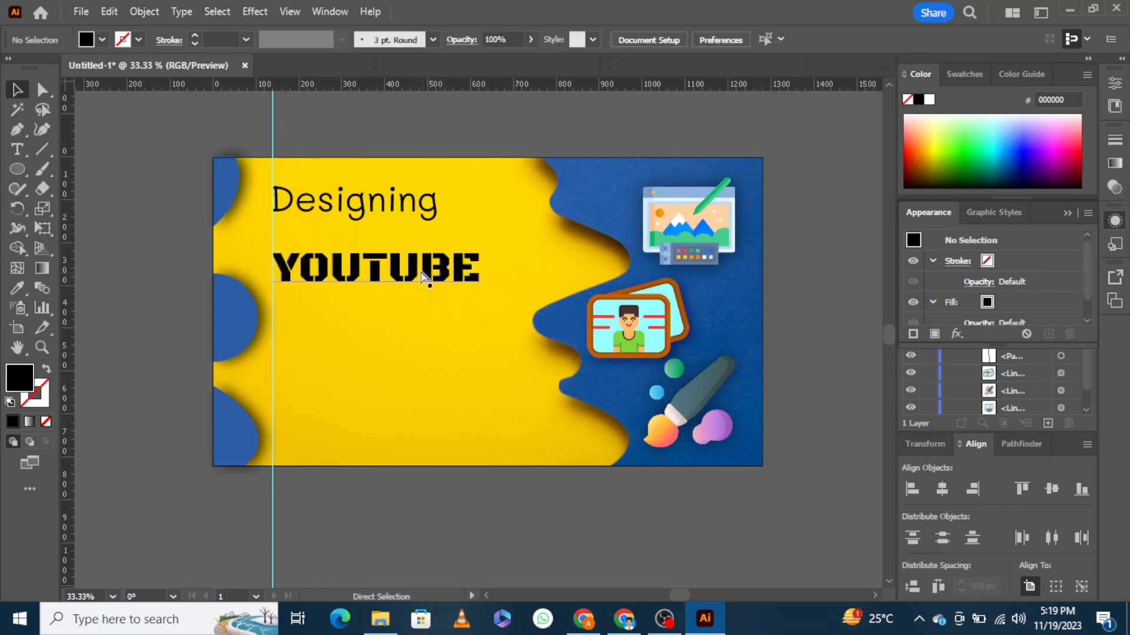
Fill the "YOUTUBE" text with the dark red-orange colour af3100
{"action": "scroll", "coordinate": [429, 272], "scroll_direction": "up", "scroll_amount": 2}
{"action": "scroll", "coordinate": [418, 276], "scroll_direction": "up", "scroll_amount": 1}
{"action": "scroll", "coordinate": [424, 278], "scroll_direction": "left", "scroll_amount": 2}
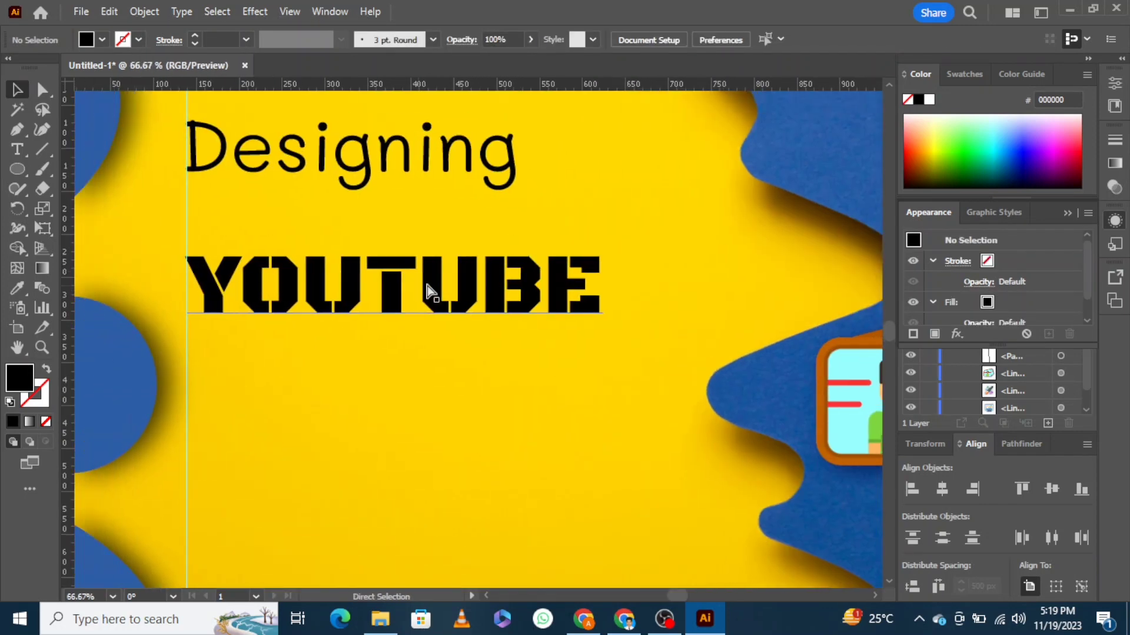
{"action": "scroll", "coordinate": [484, 309], "scroll_direction": "up", "scroll_amount": 2}
{"action": "left_click", "coordinate": [498, 322]}
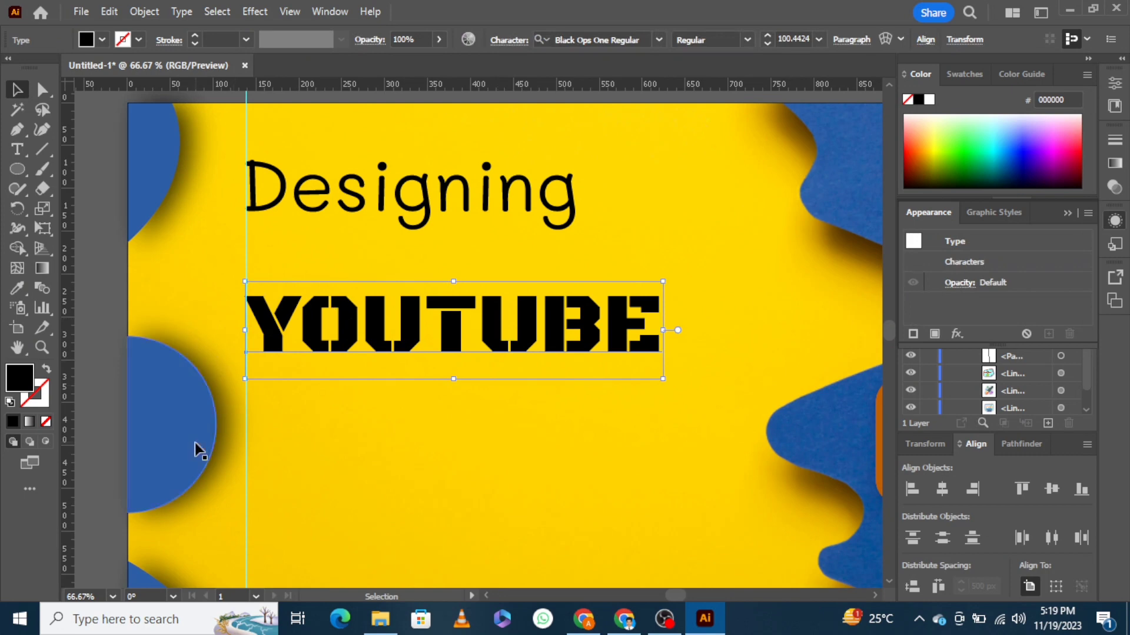
{"action": "double_click", "coordinate": [27, 382]}
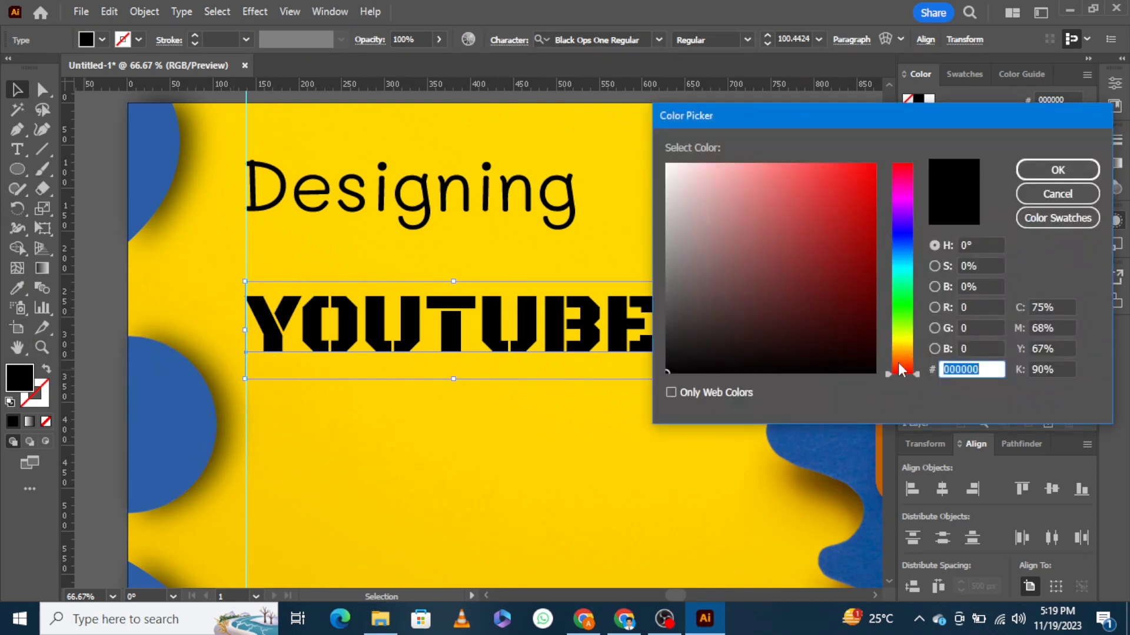
{"action": "left_click", "coordinate": [901, 360]}
{"action": "left_click", "coordinate": [872, 267]}
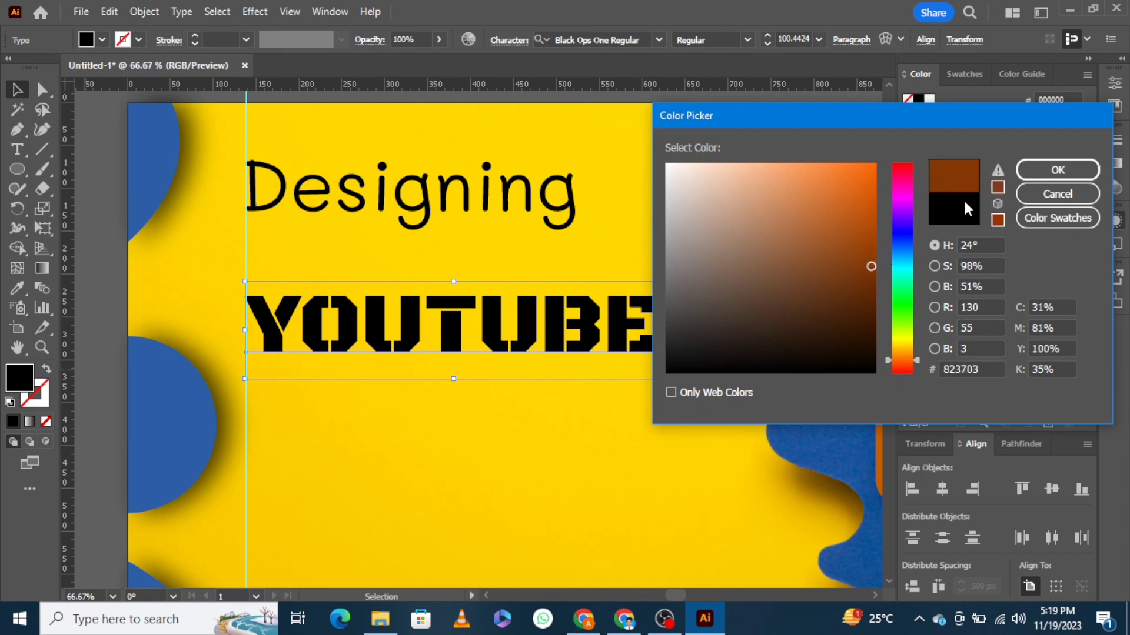
{"action": "left_click", "coordinate": [900, 363]}
{"action": "left_click_drag", "start_coordinate": [866, 257], "coordinate": [876, 228]}
{"action": "left_click", "coordinate": [1049, 171]}
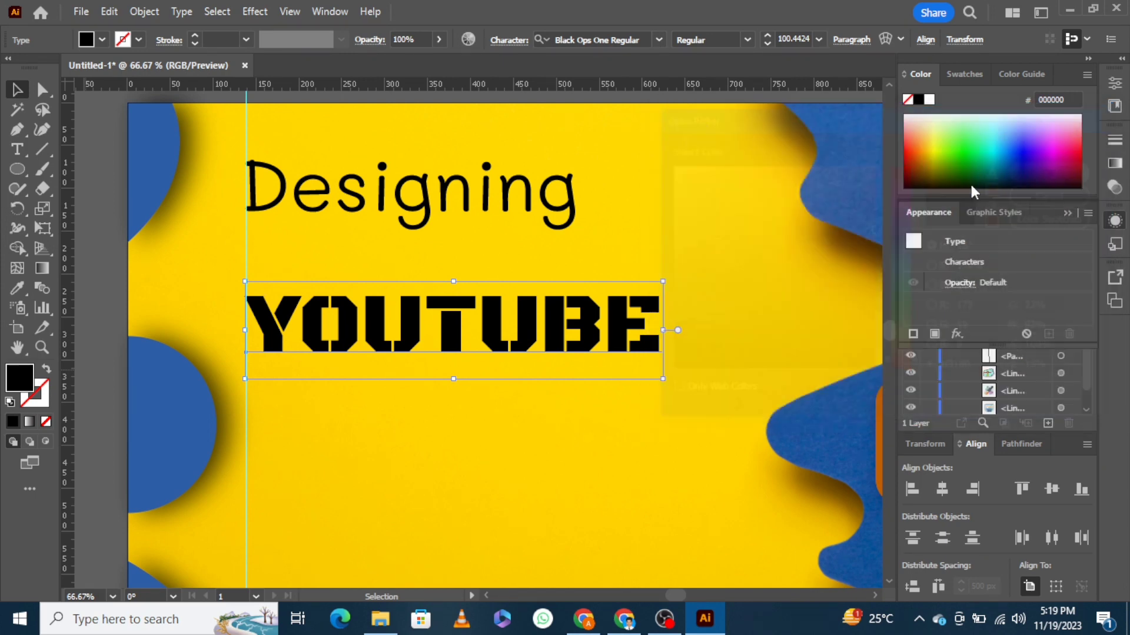
{"action": "left_click", "coordinate": [144, 305]}
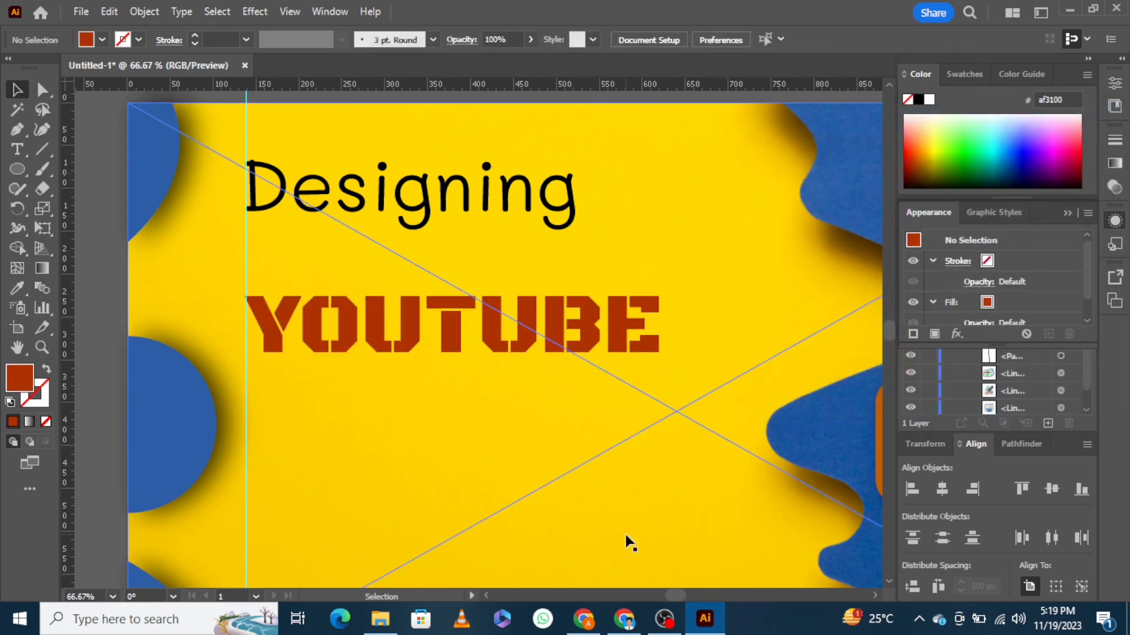
Recolour the "YOUTUBE" text with the bright red-orange fill e03500
{"action": "scroll", "coordinate": [555, 512], "scroll_direction": "down", "scroll_amount": 1}
{"action": "left_click", "coordinate": [329, 372]}
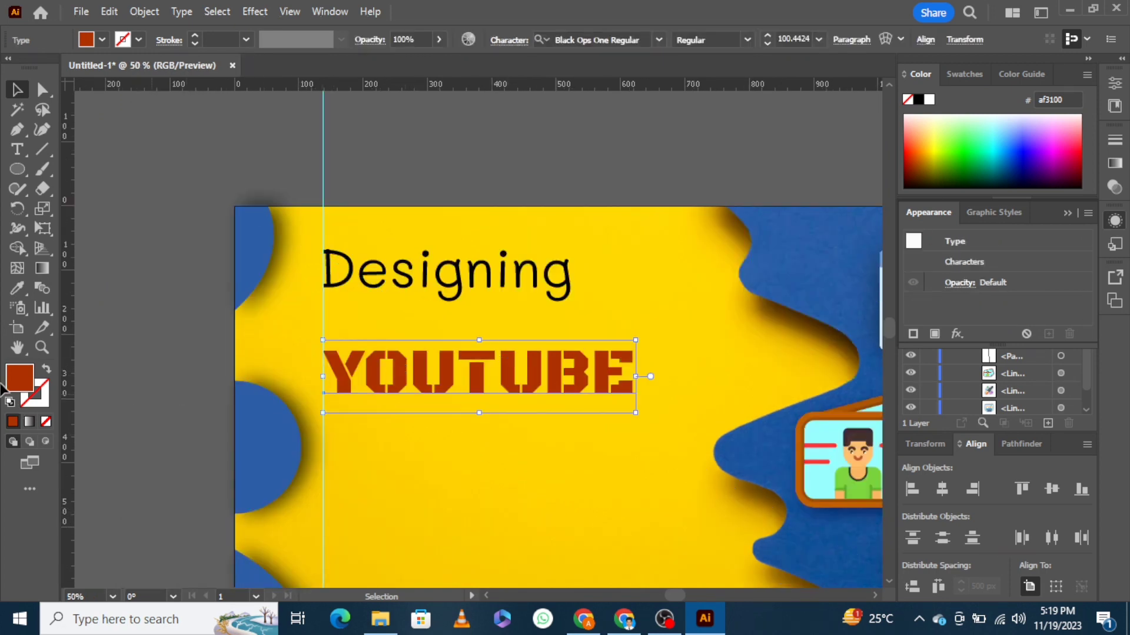
{"action": "double_click", "coordinate": [19, 379]}
{"action": "mouse_move", "coordinate": [869, 171]}
{"action": "left_mouse_down"}
{"action": "mouse_move", "coordinate": [872, 162]}
{"action": "mouse_move", "coordinate": [884, 184]}
{"action": "left_mouse_up"}
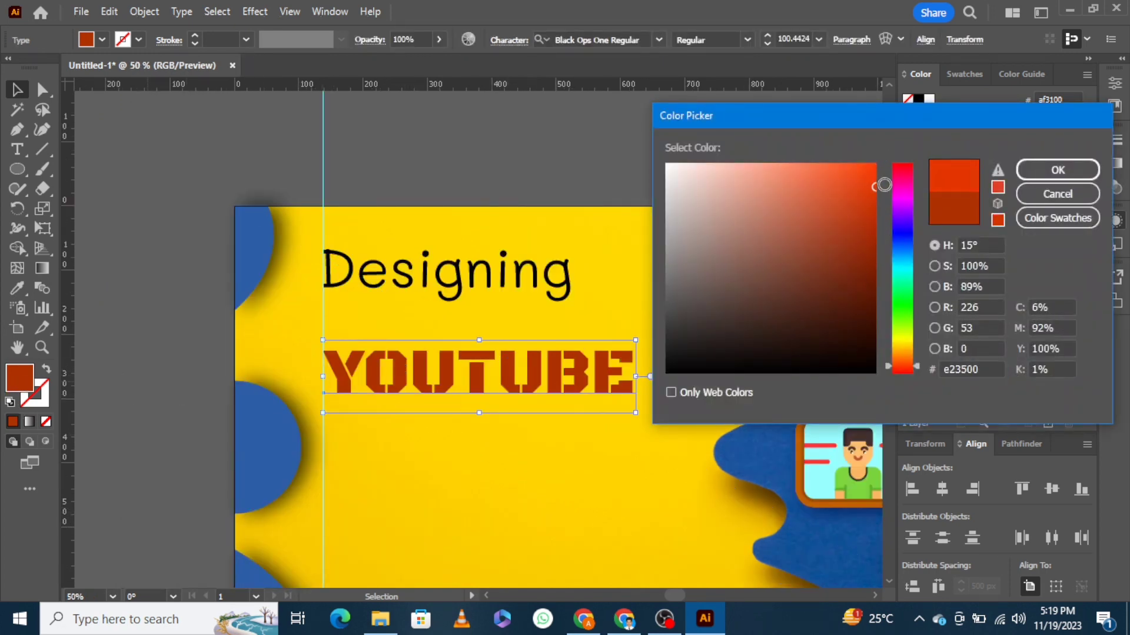
{"action": "left_click", "coordinate": [1082, 170]}
{"action": "left_click", "coordinate": [707, 176]}
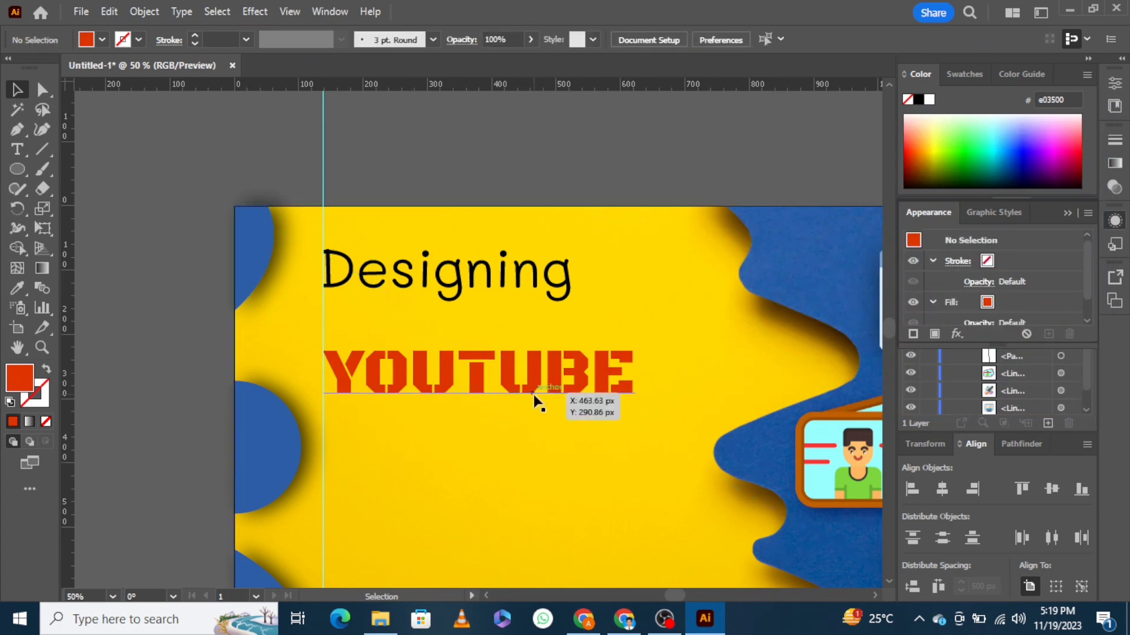
Fill the "Designing" heading with the mid-grey colour 898989
{"action": "scroll", "coordinate": [520, 382], "scroll_direction": "down", "scroll_amount": 2}
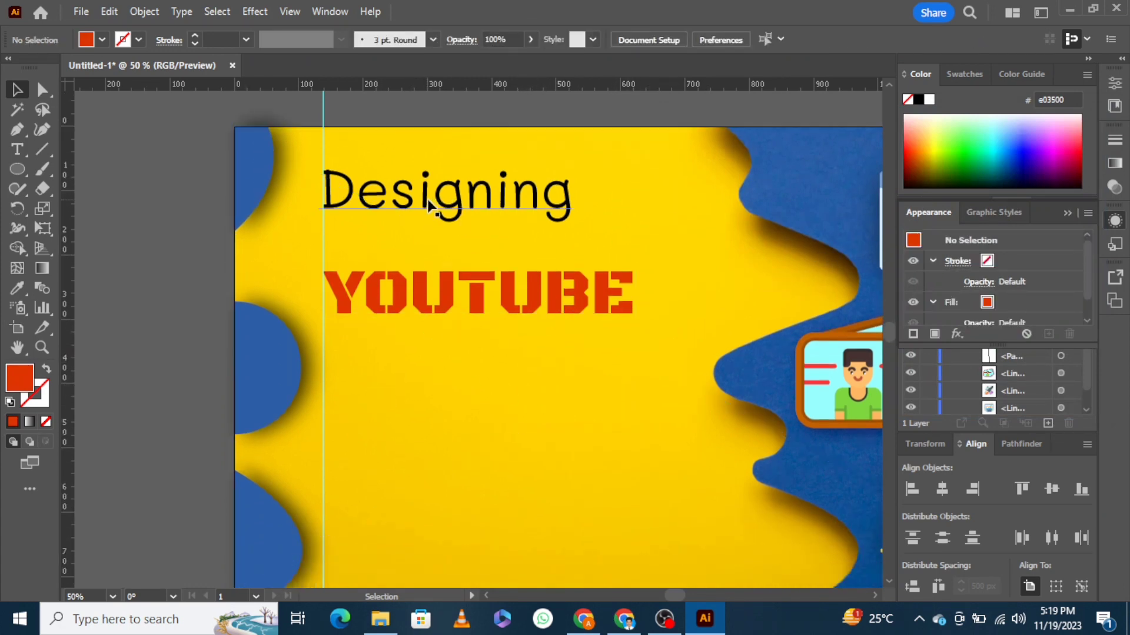
{"action": "left_click", "coordinate": [448, 194]}
{"action": "double_click", "coordinate": [20, 380]}
{"action": "left_click_drag", "start_coordinate": [704, 245], "coordinate": [659, 259]}
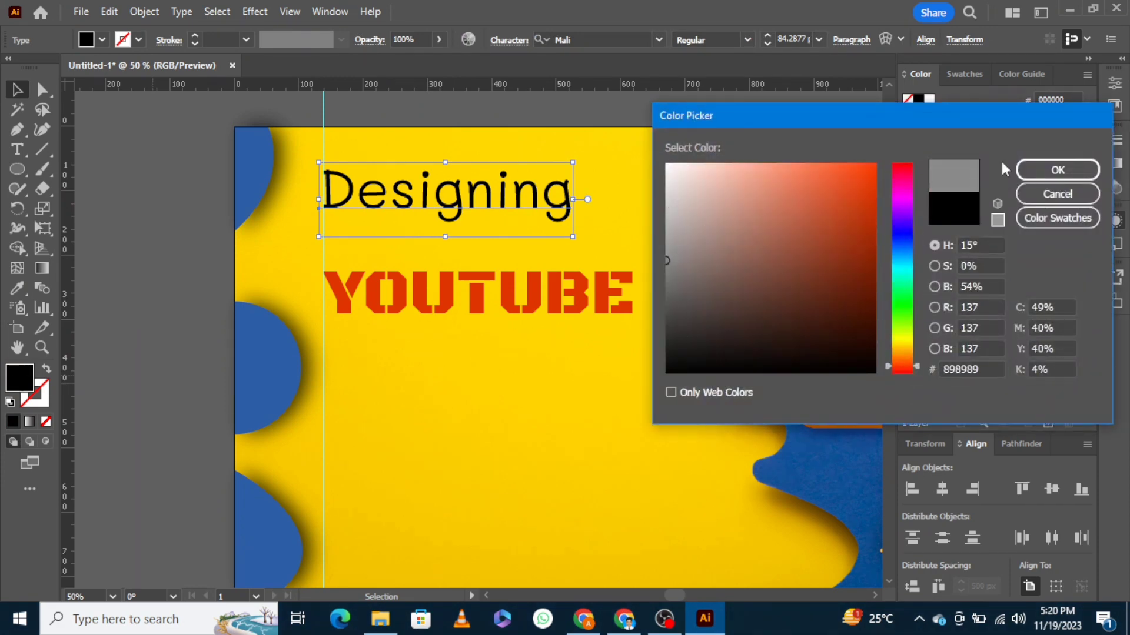
{"action": "left_click", "coordinate": [1057, 170]}
{"action": "left_click", "coordinate": [698, 102]}
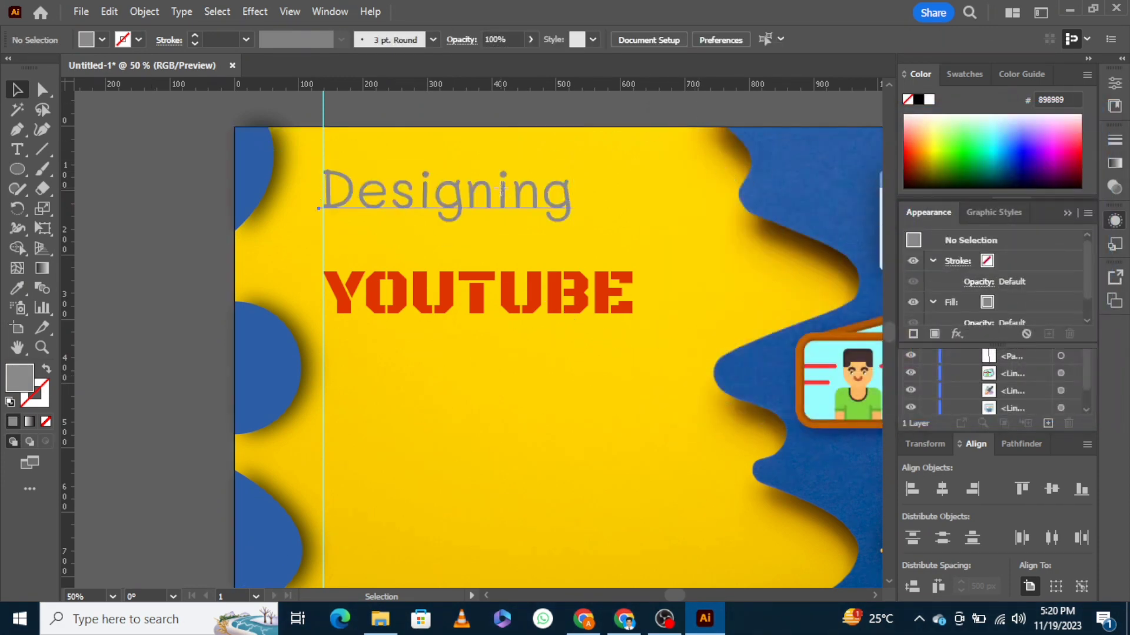
Recolour the "Designing" heading with the dark blue fill 00396d
{"action": "left_click", "coordinate": [436, 207]}
{"action": "double_click", "coordinate": [25, 388]}
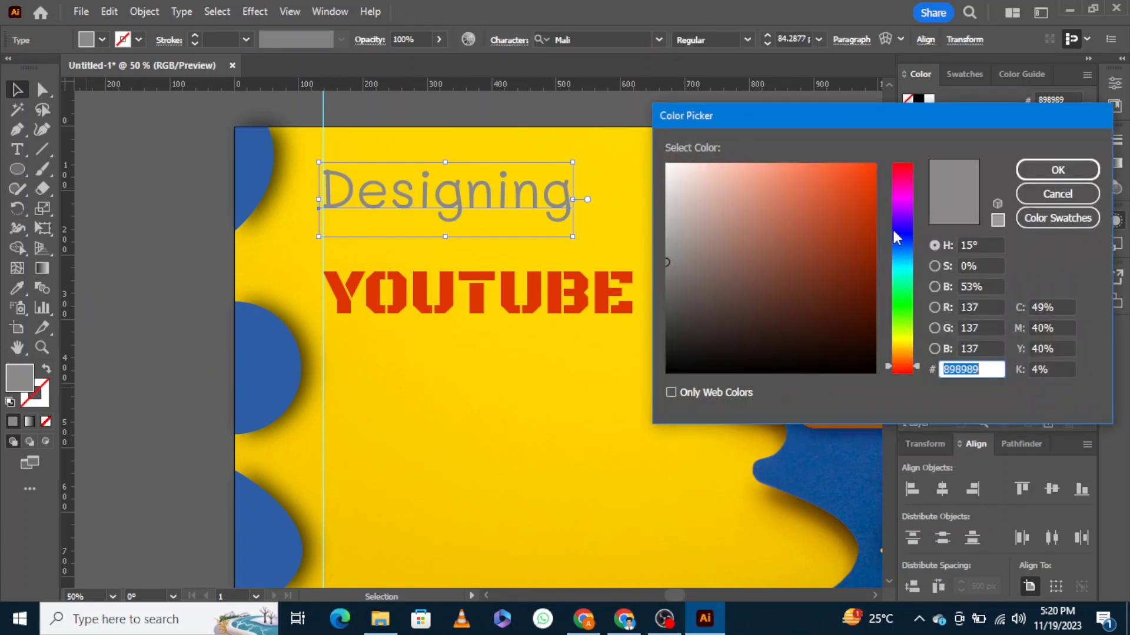
{"action": "left_click_drag", "start_coordinate": [895, 237], "coordinate": [876, 283]}
{"action": "left_click", "coordinate": [1057, 170]}
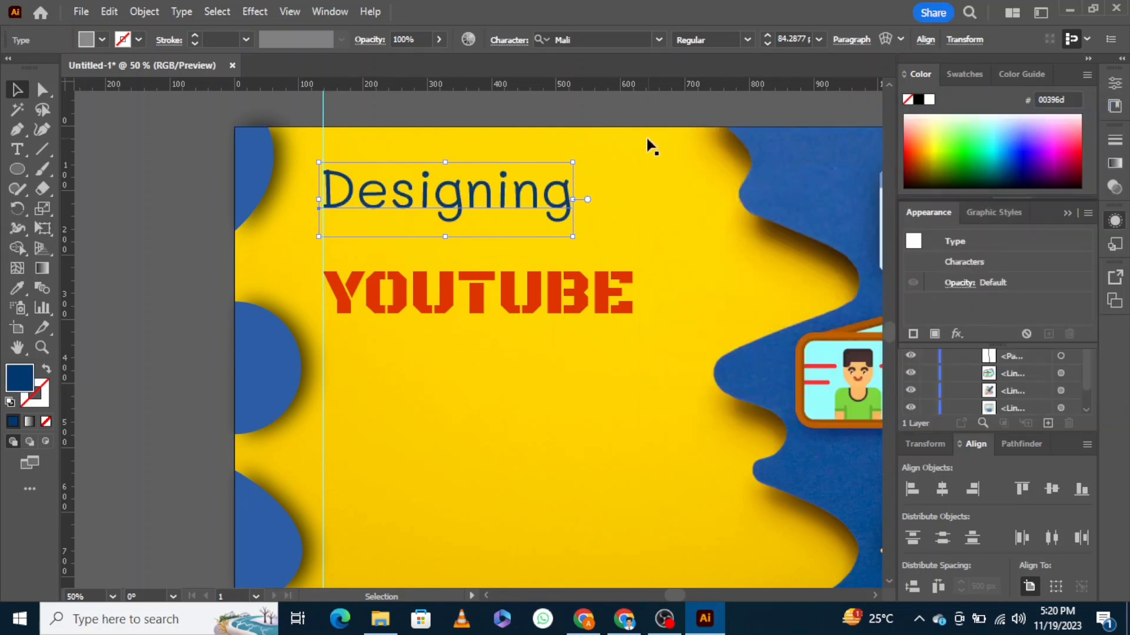
{"action": "left_click", "coordinate": [655, 99]}
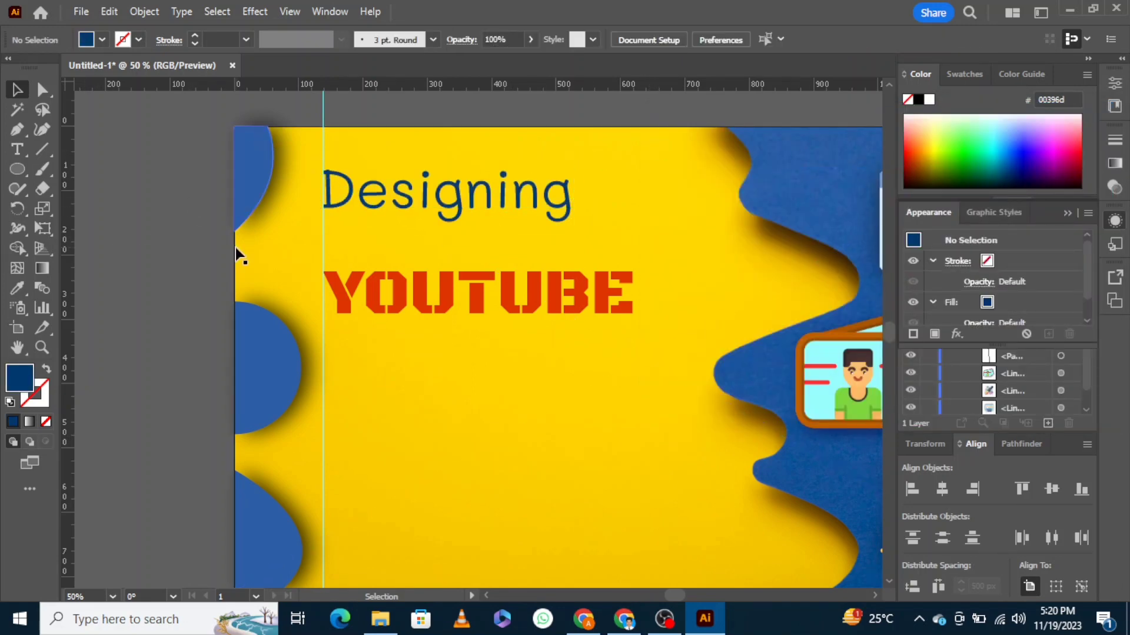
Duplicate the "YOUTUBE" text straight down, keeping the copy's left edge on the vertical guide
{"action": "scroll", "coordinate": [225, 335], "scroll_direction": "down", "scroll_amount": 1}
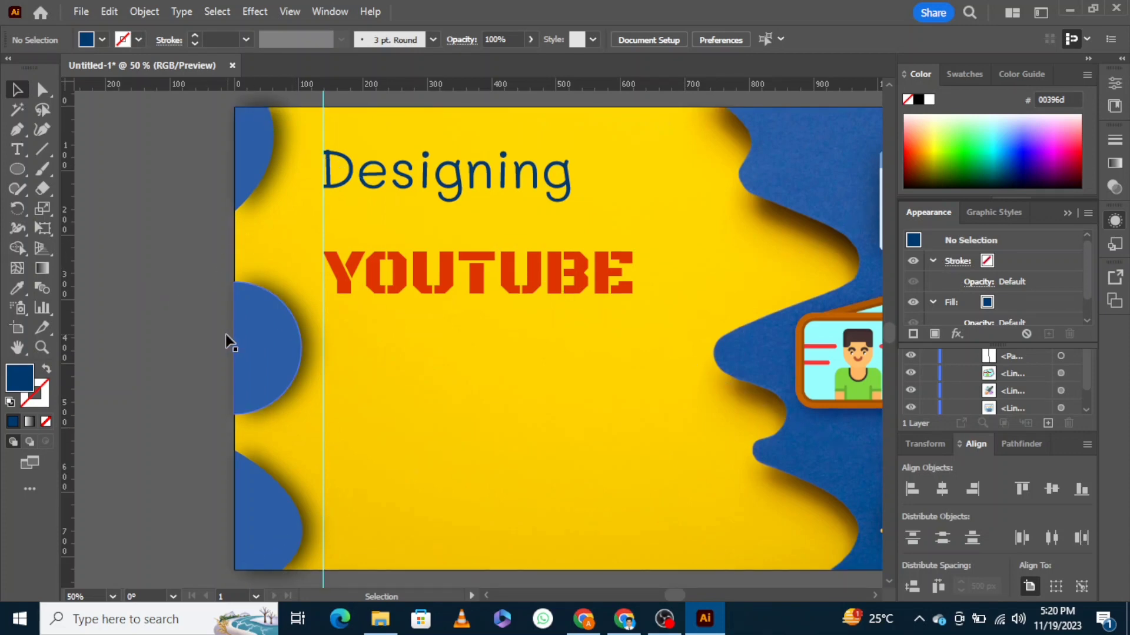
{"action": "scroll", "coordinate": [212, 340], "scroll_direction": "down", "scroll_amount": 2}
{"action": "scroll", "coordinate": [207, 340], "scroll_direction": "down", "scroll_amount": 2}
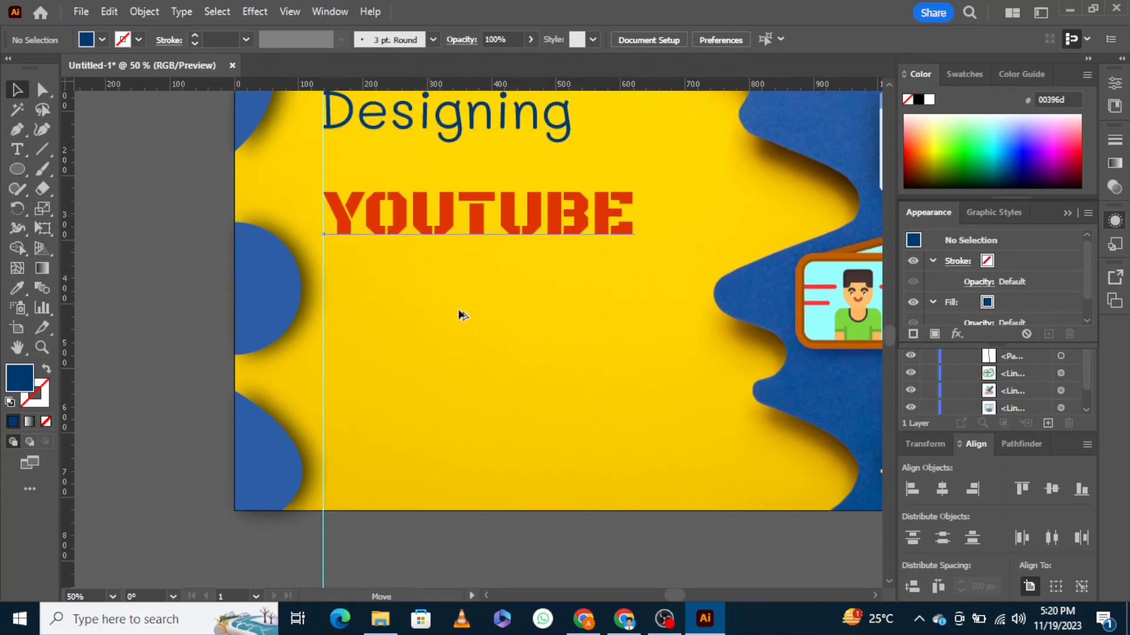
{"action": "left_click_drag", "start_coordinate": [459, 218], "coordinate": [433, 336]}
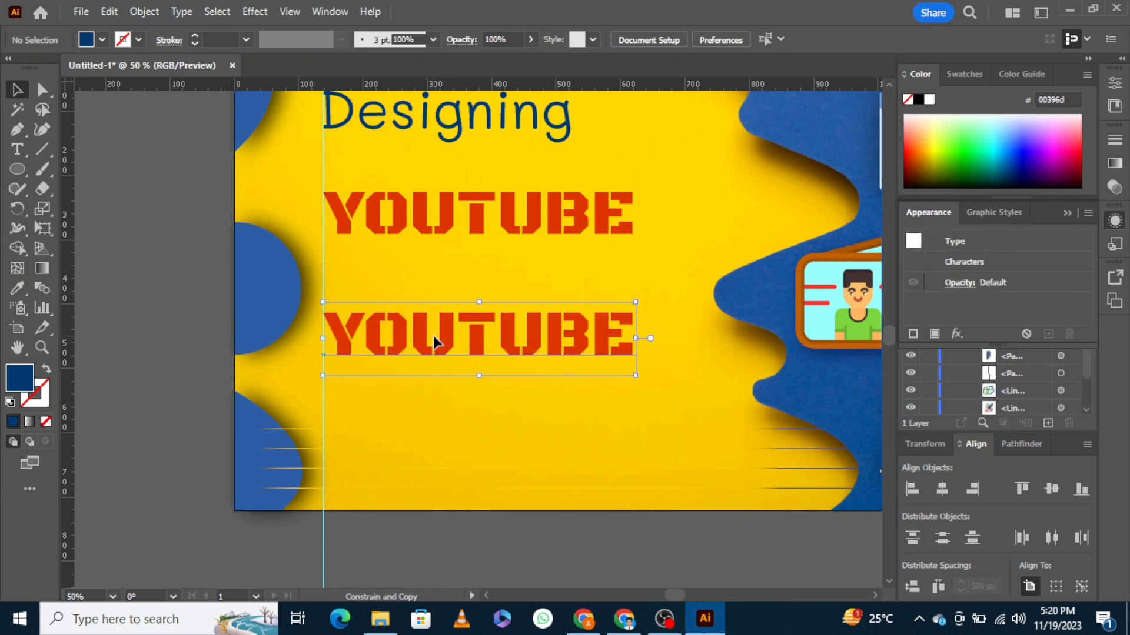
Replace the wording of the lower "YOUTUBE" copy with "Thumbnail" and nudge it onto the vertical guide
{"action": "double_click", "coordinate": [433, 335]}
{"action": "double_click", "coordinate": [434, 335]}
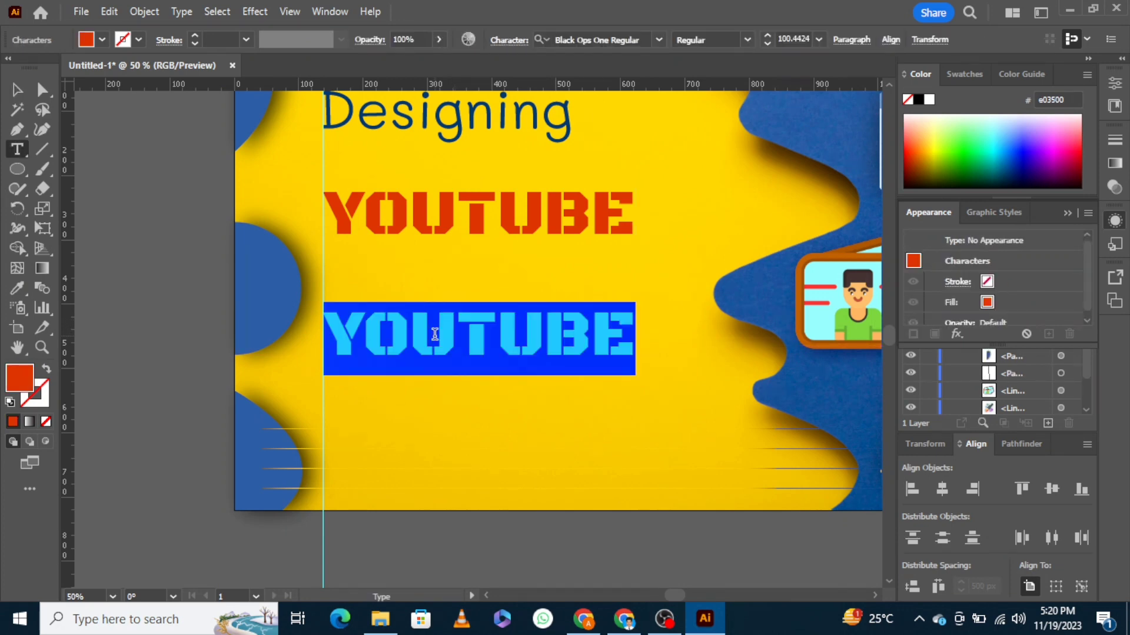
{"action": "type", "text": "tT"}
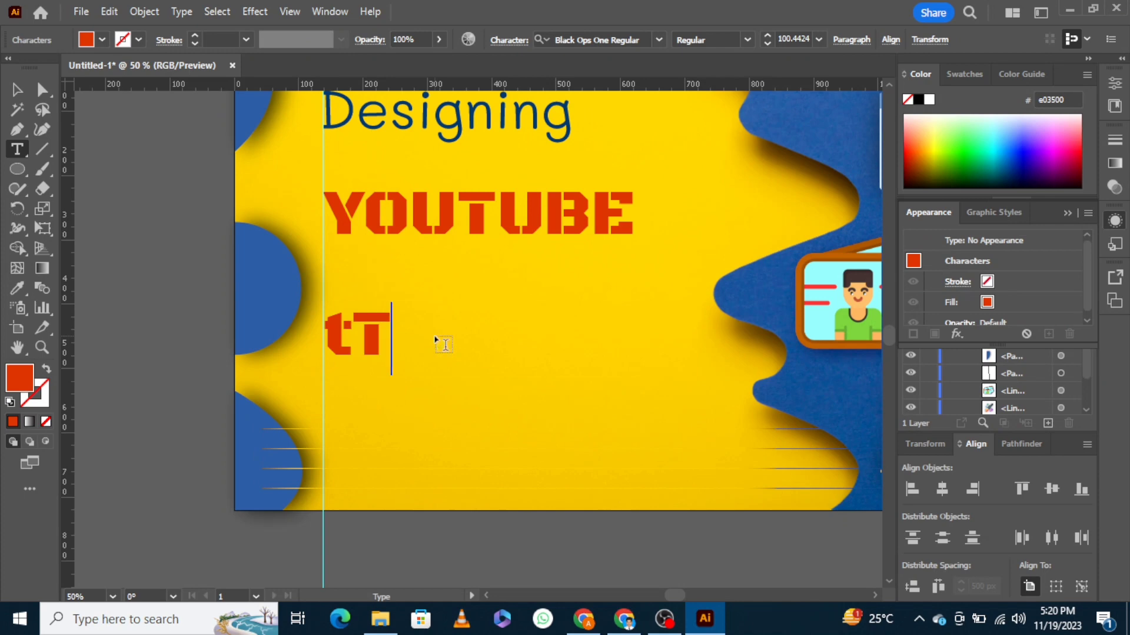
{"action": "key", "text": "BackSpace"}
{"action": "key", "text": "BackSpace"}
{"action": "type", "text": "th"}
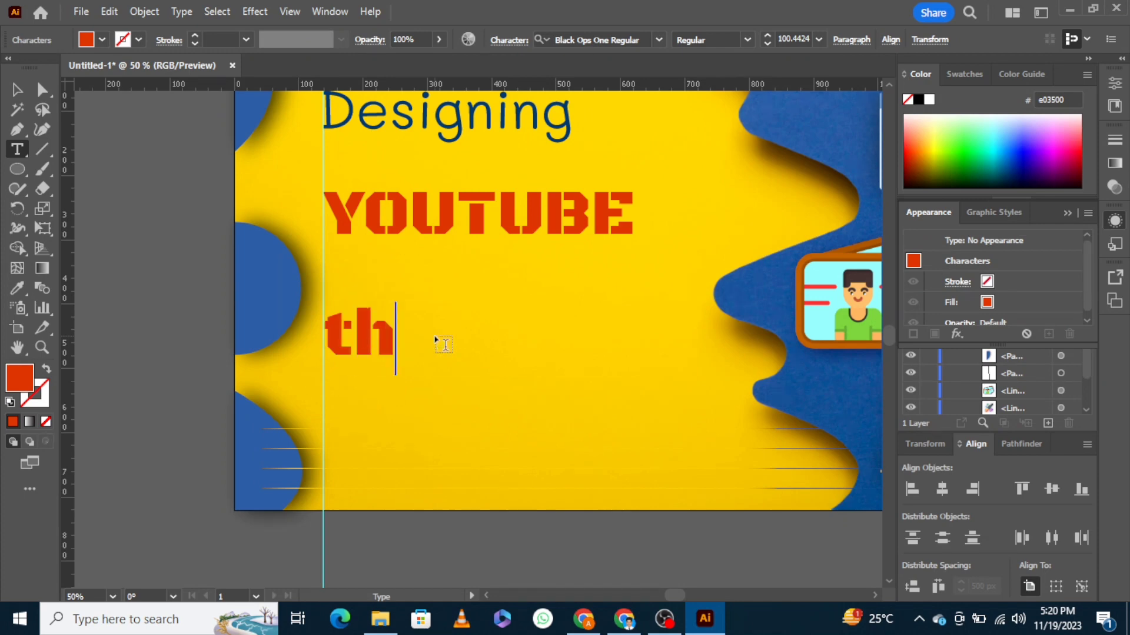
{"action": "key", "text": "BackSpace"}
{"action": "key", "text": "BackSpace"}
{"action": "type", "text": "Thum"}
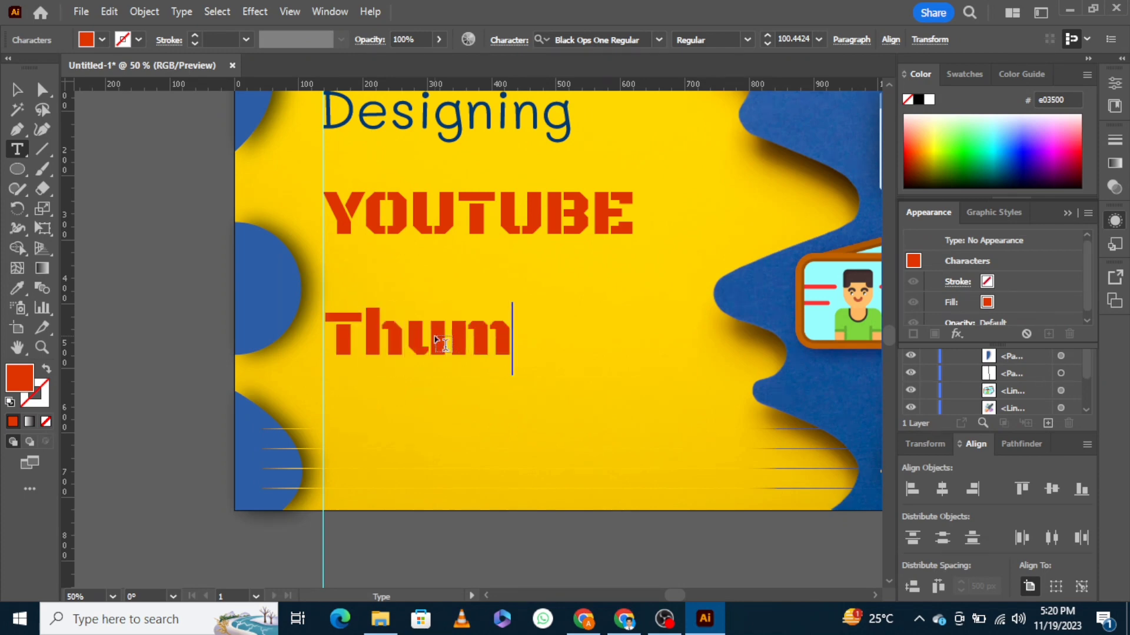
{"action": "type", "text": "bnail"}
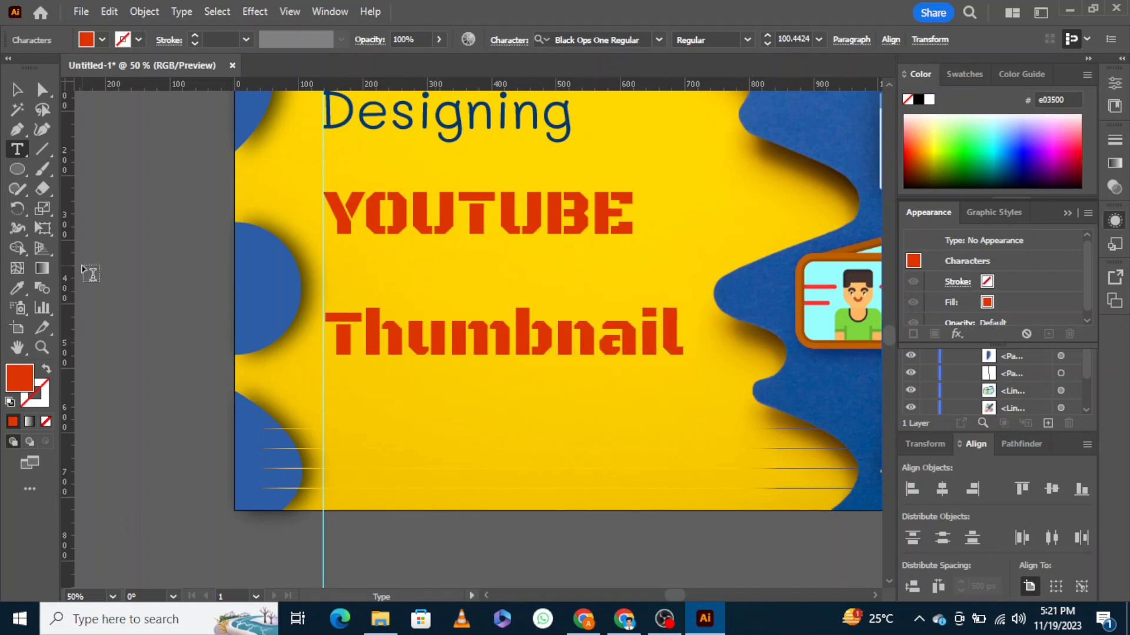
{"action": "left_click", "coordinate": [16, 89]}
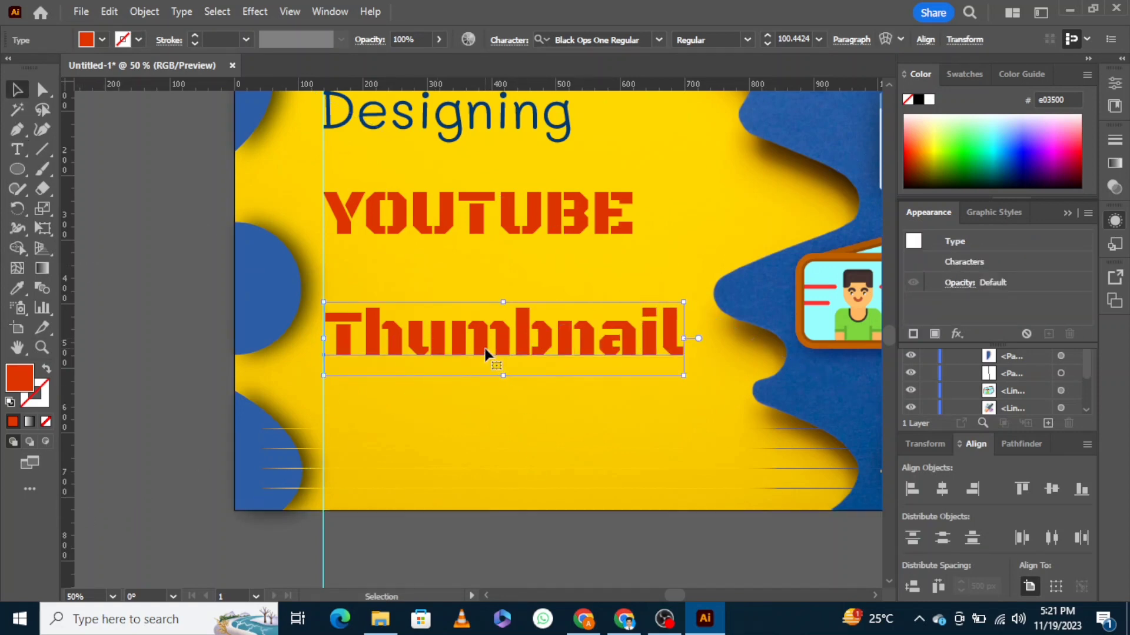
{"action": "left_click_drag", "start_coordinate": [488, 348], "coordinate": [484, 342]}
{"action": "left_click", "coordinate": [189, 291]}
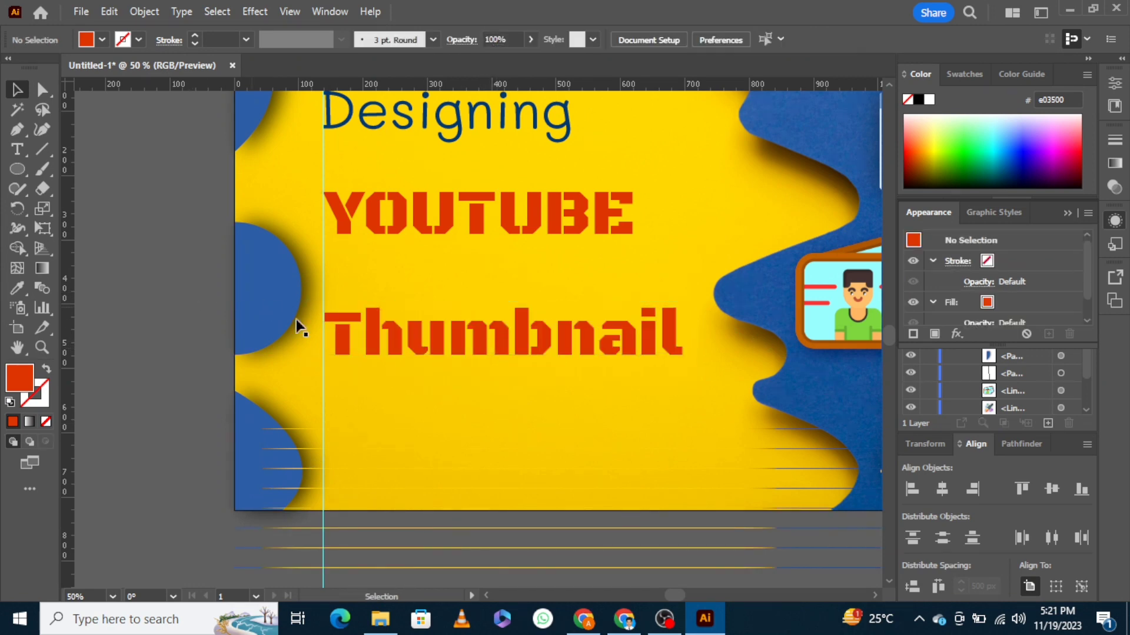
Apply a black Multiply drop shadow to the "Thumbnail" text with 69% opacity, 15 px X offset, 0 px Y offset and 25 px blur
{"action": "left_click", "coordinate": [465, 345]}
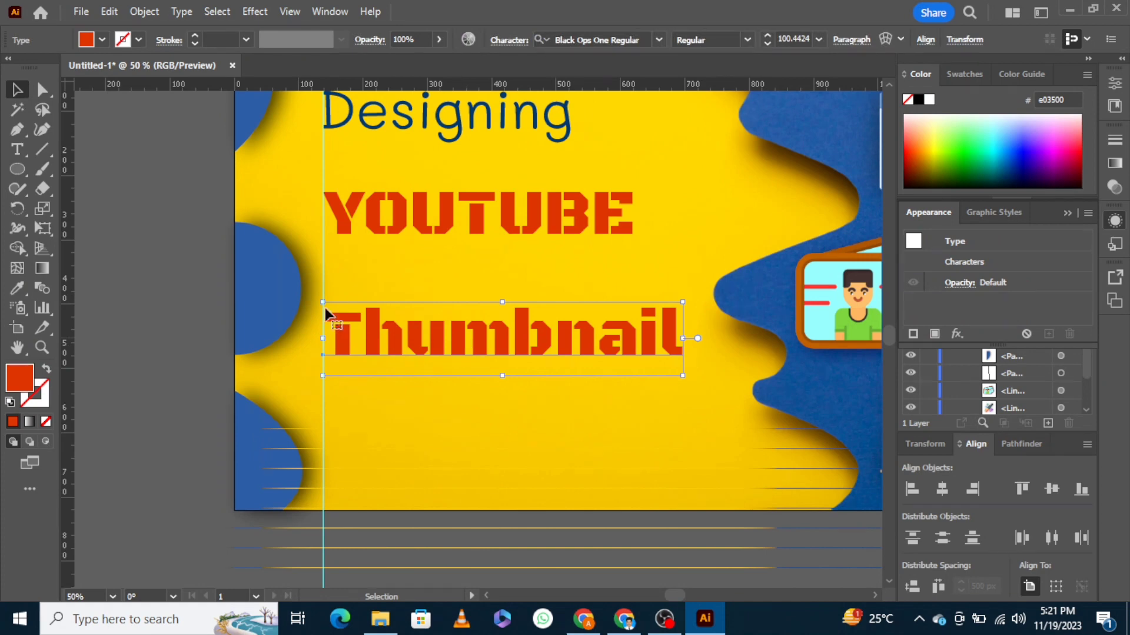
{"action": "left_click", "coordinate": [256, 13]}
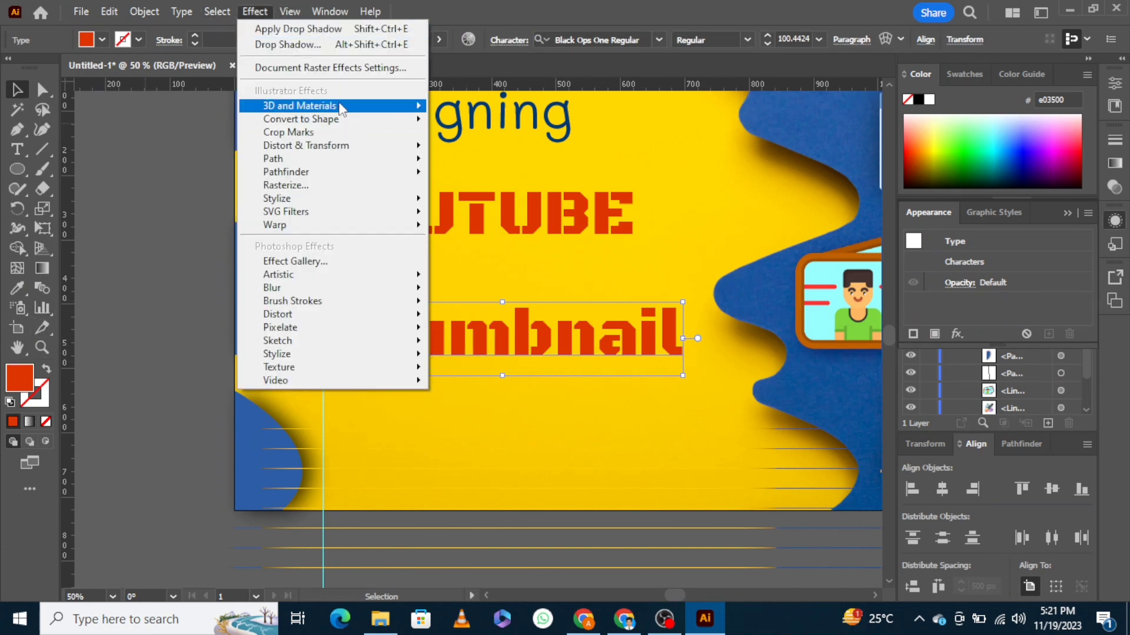
{"action": "left_click", "coordinate": [343, 45]}
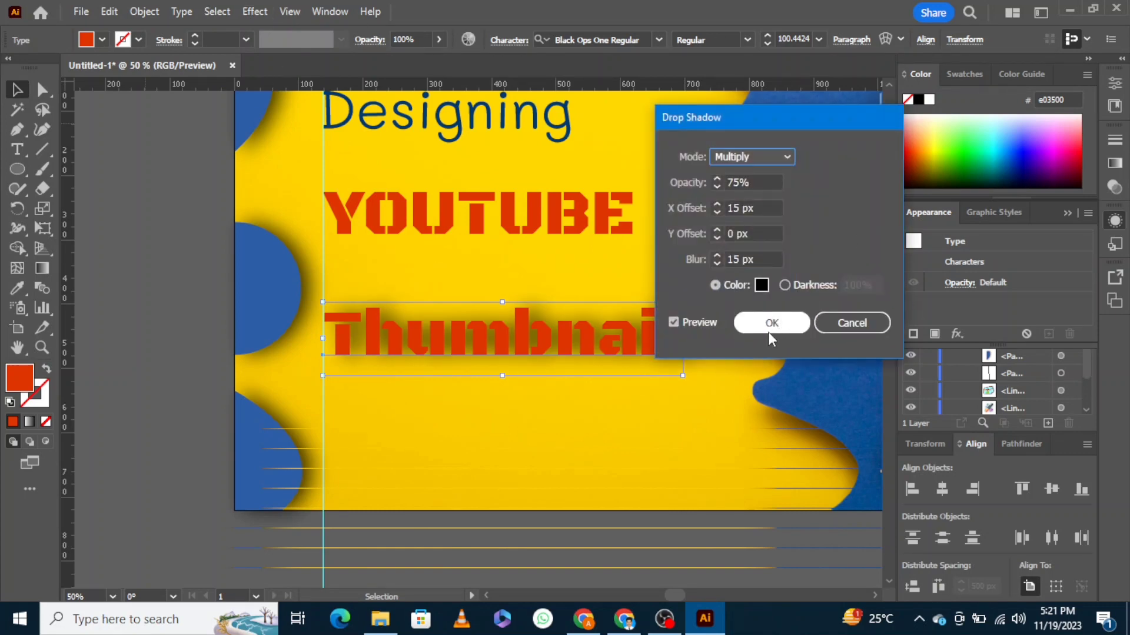
{"action": "left_click", "coordinate": [717, 179]}
{"action": "left_click", "coordinate": [717, 179]}
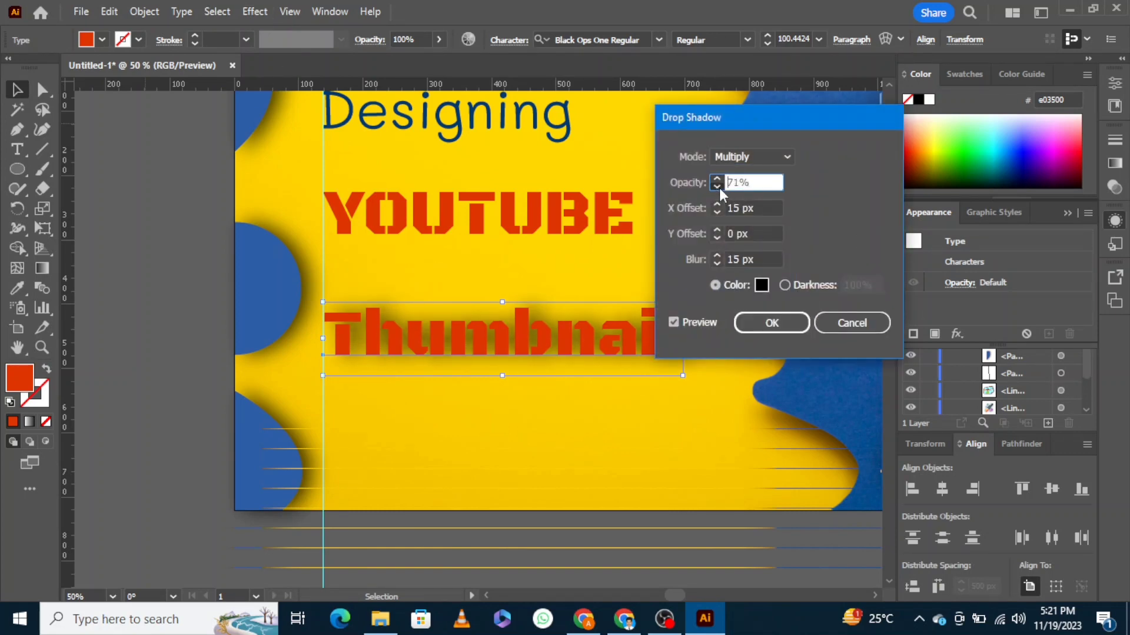
{"action": "left_click", "coordinate": [715, 256]}
{"action": "left_click", "coordinate": [716, 255]}
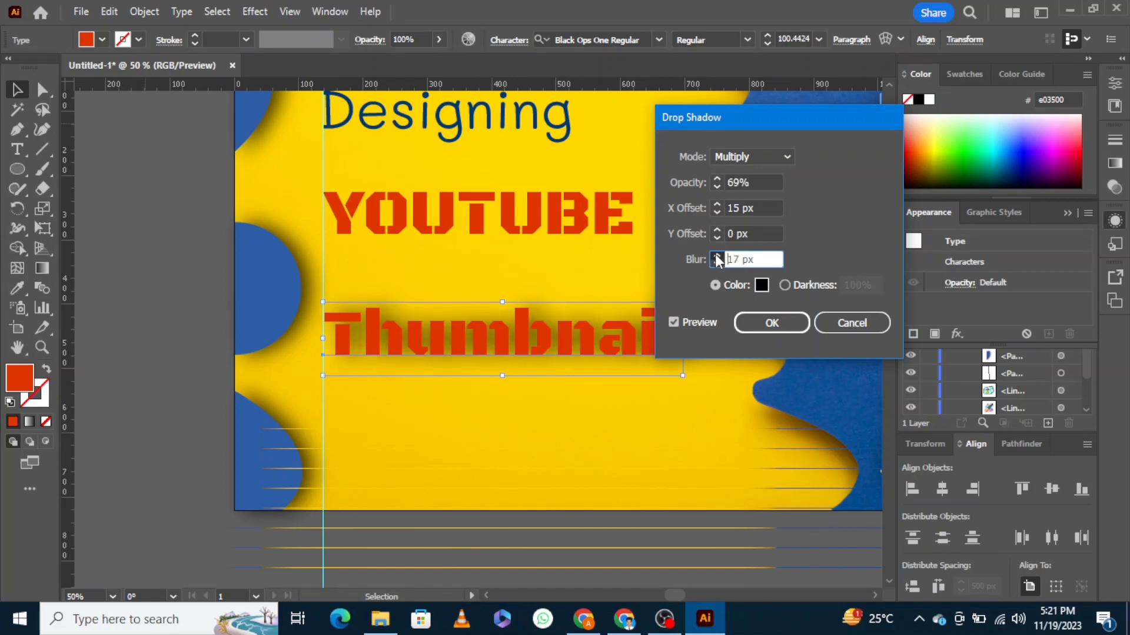
{"action": "left_click", "coordinate": [715, 256]}
{"action": "left_click", "coordinate": [715, 256]}
{"action": "left_click", "coordinate": [715, 255]}
{"action": "left_click", "coordinate": [715, 255]}
{"action": "left_click", "coordinate": [715, 255]}
{"action": "left_click", "coordinate": [716, 256]}
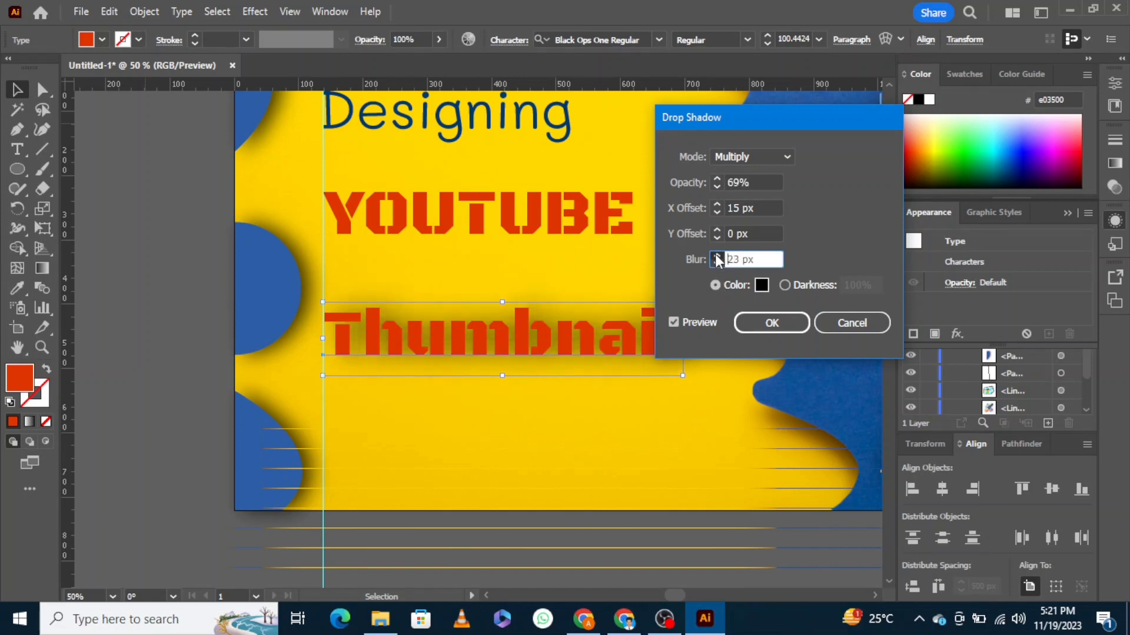
{"action": "left_click", "coordinate": [719, 185]}
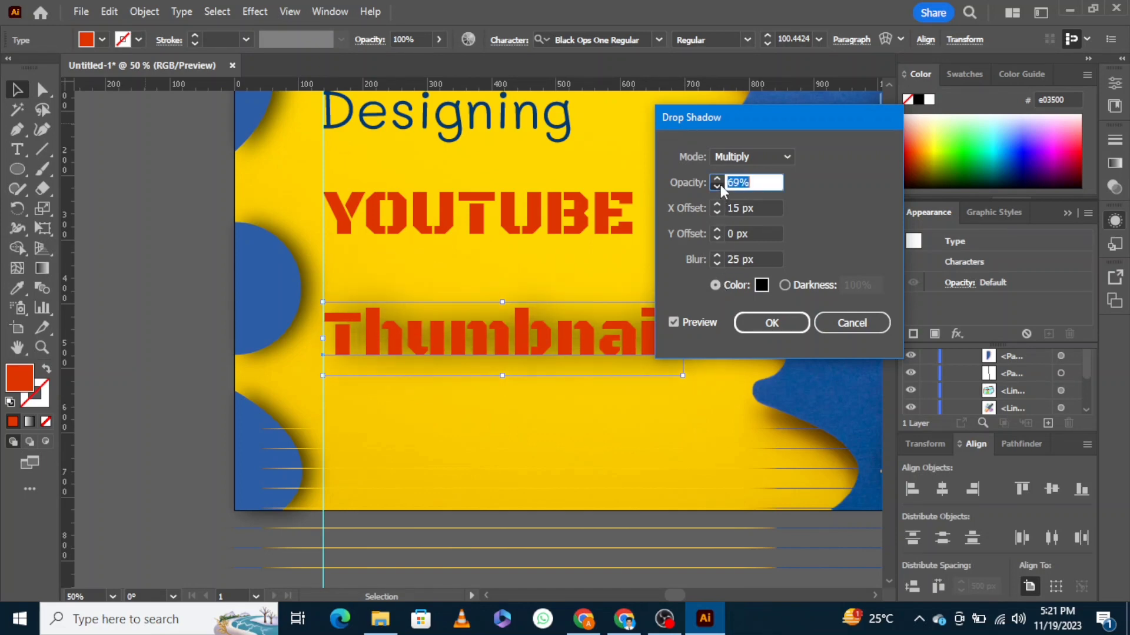
{"action": "left_click", "coordinate": [772, 313]}
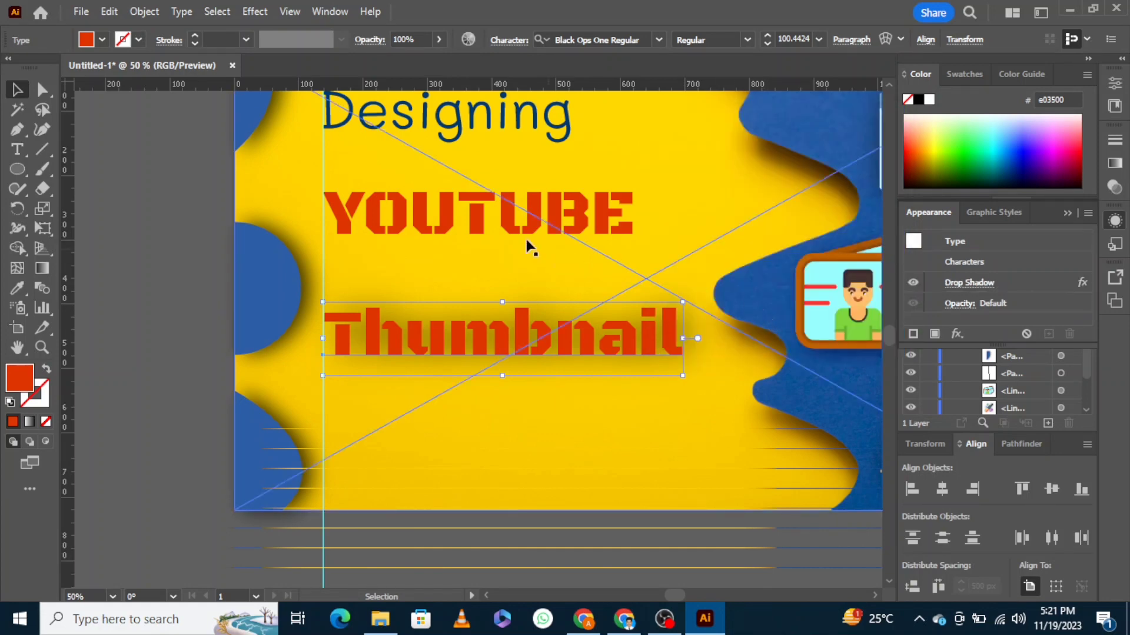
Apply the last used drop shadow settings to the "YOUTUBE" text and deselect it
{"action": "left_click", "coordinate": [470, 229]}
{"action": "key", "text": "i"}
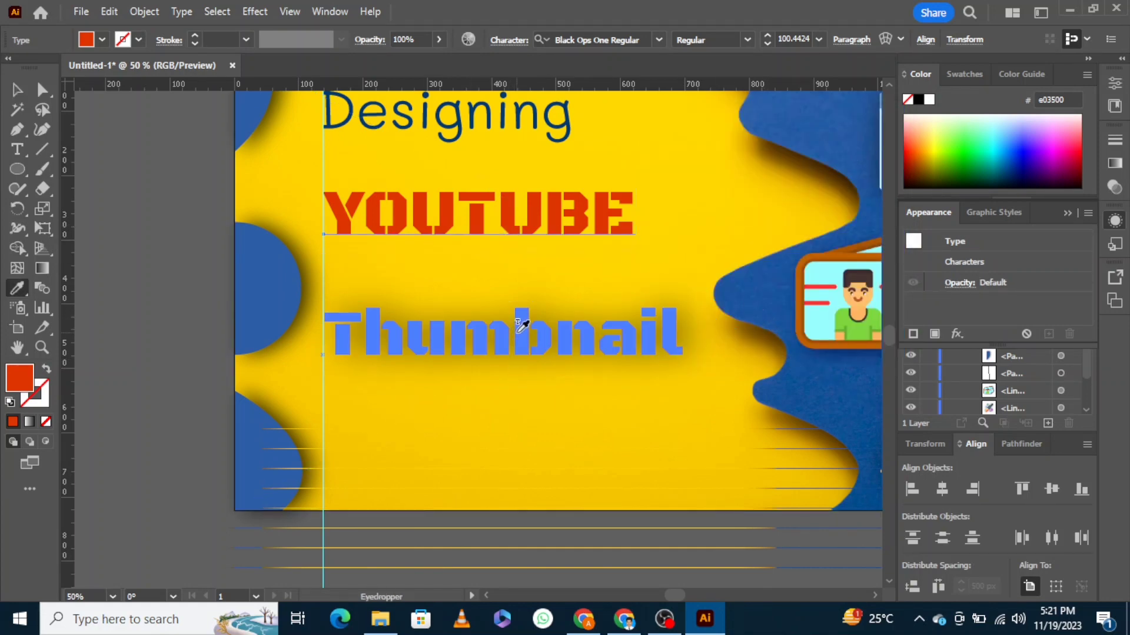
{"action": "key", "text": "v"}
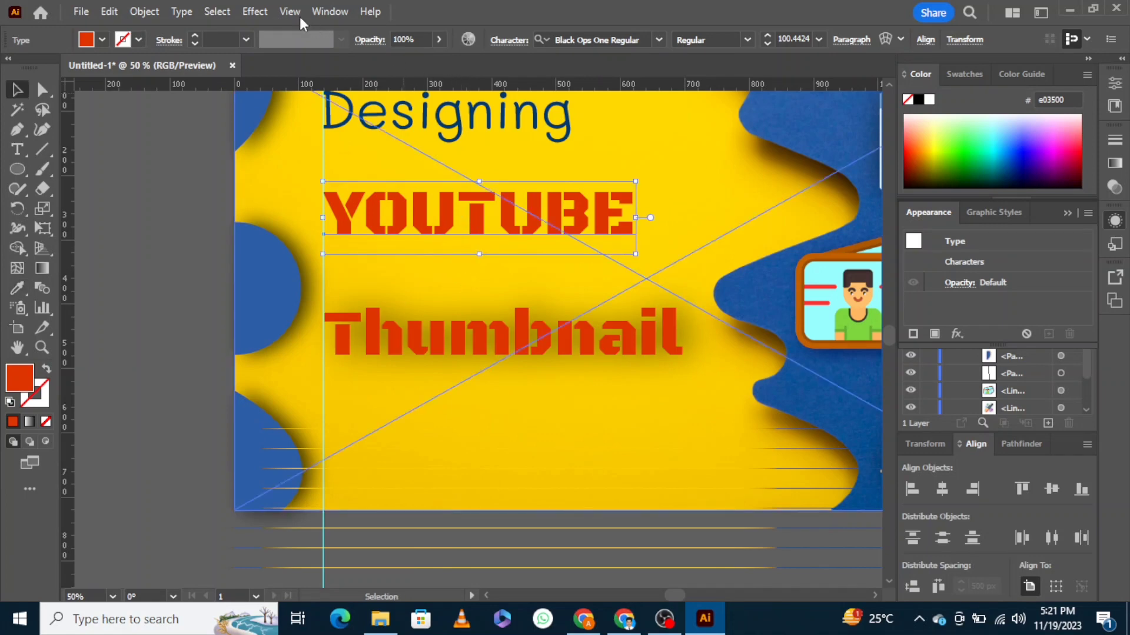
{"action": "left_click", "coordinate": [254, 12]}
{"action": "left_click", "coordinate": [295, 32]}
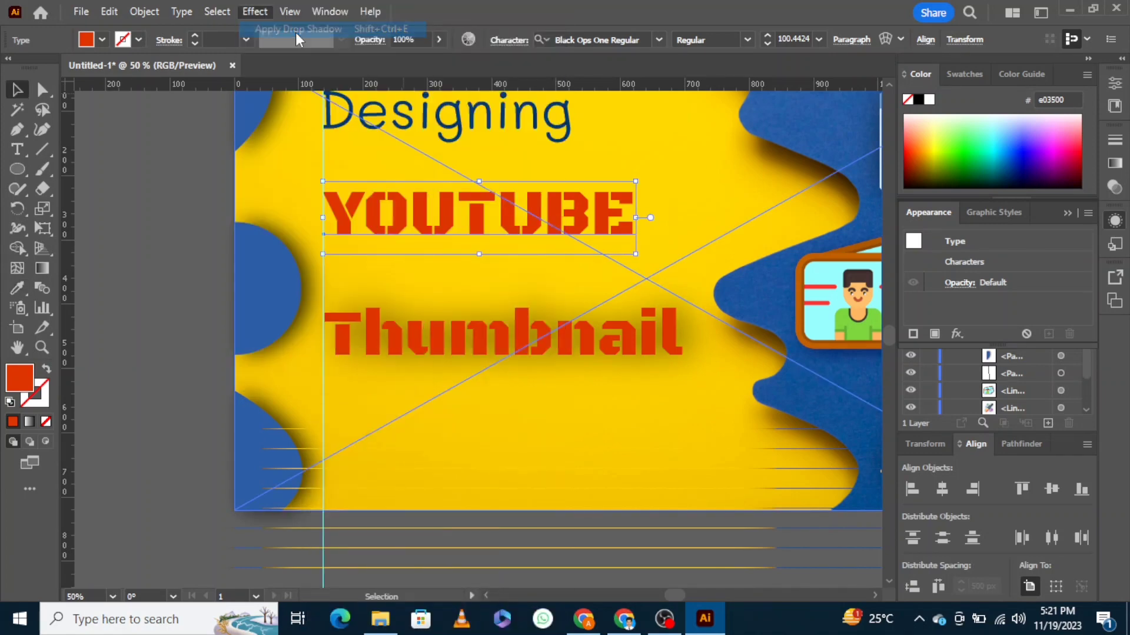
{"action": "left_click", "coordinate": [148, 203]}
{"action": "scroll", "coordinate": [143, 270], "scroll_direction": "up", "scroll_amount": 3}
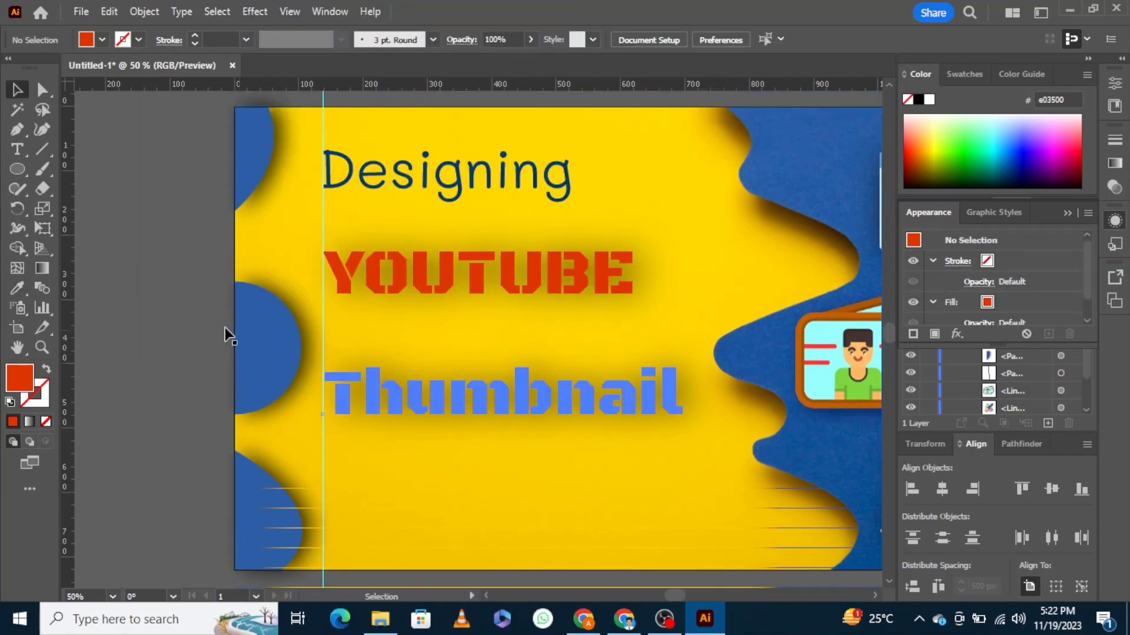
Try to add a white (ffffff) stroke to the live "Thumbnail" text
{"action": "left_click", "coordinate": [321, 382]}
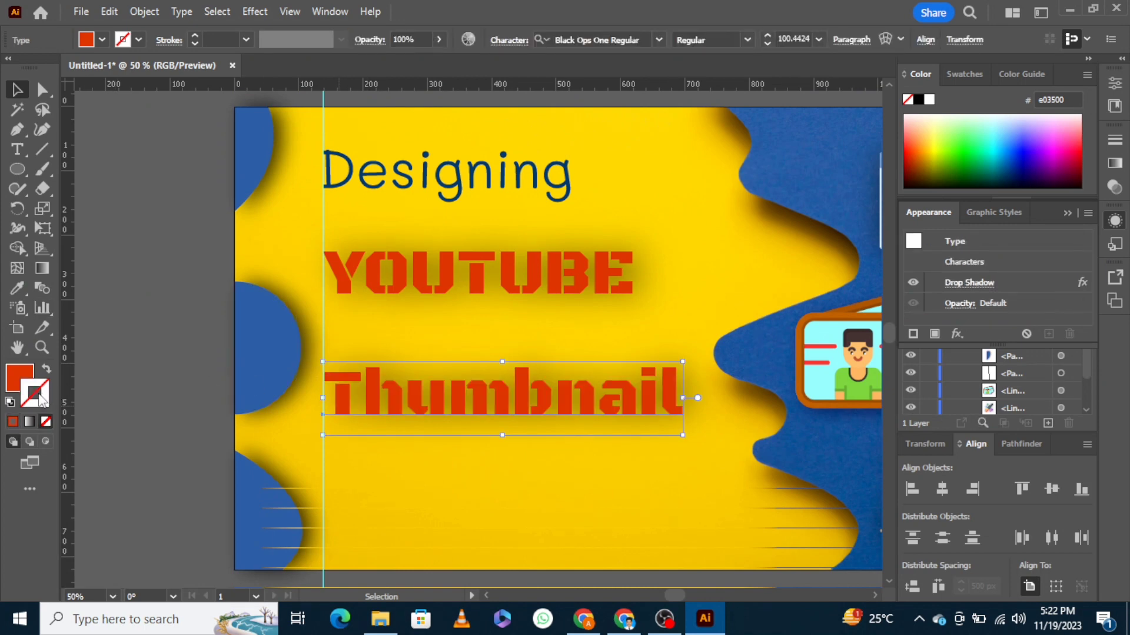
{"action": "left_click", "coordinate": [12, 422]}
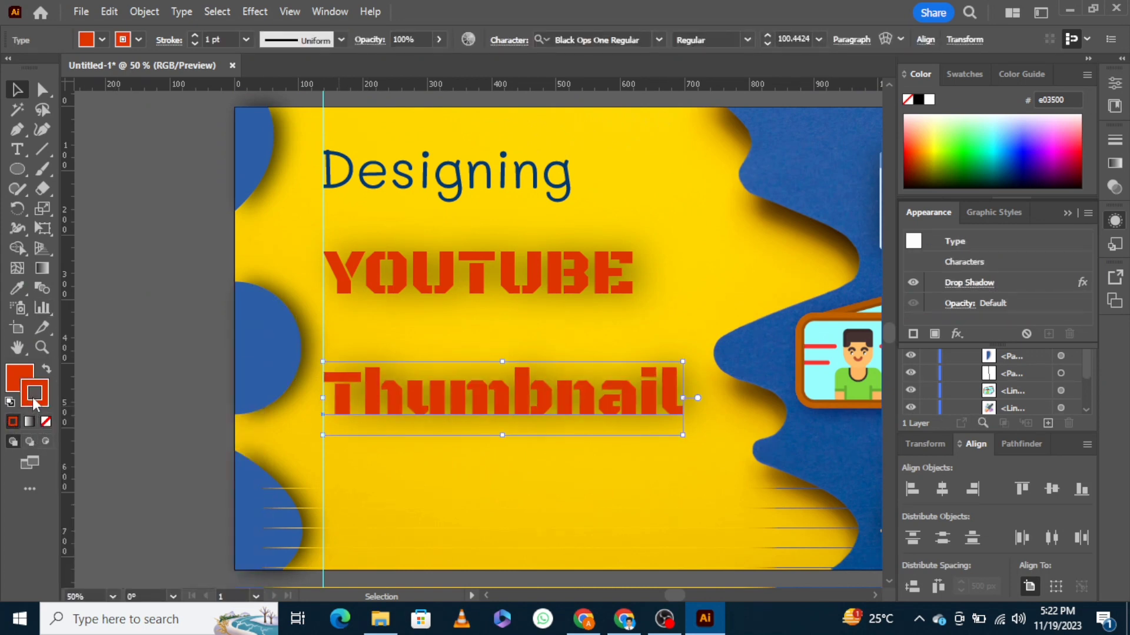
{"action": "double_click", "coordinate": [35, 393]}
{"action": "left_click_drag", "start_coordinate": [714, 171], "coordinate": [665, 157]}
{"action": "left_click", "coordinate": [1057, 170]}
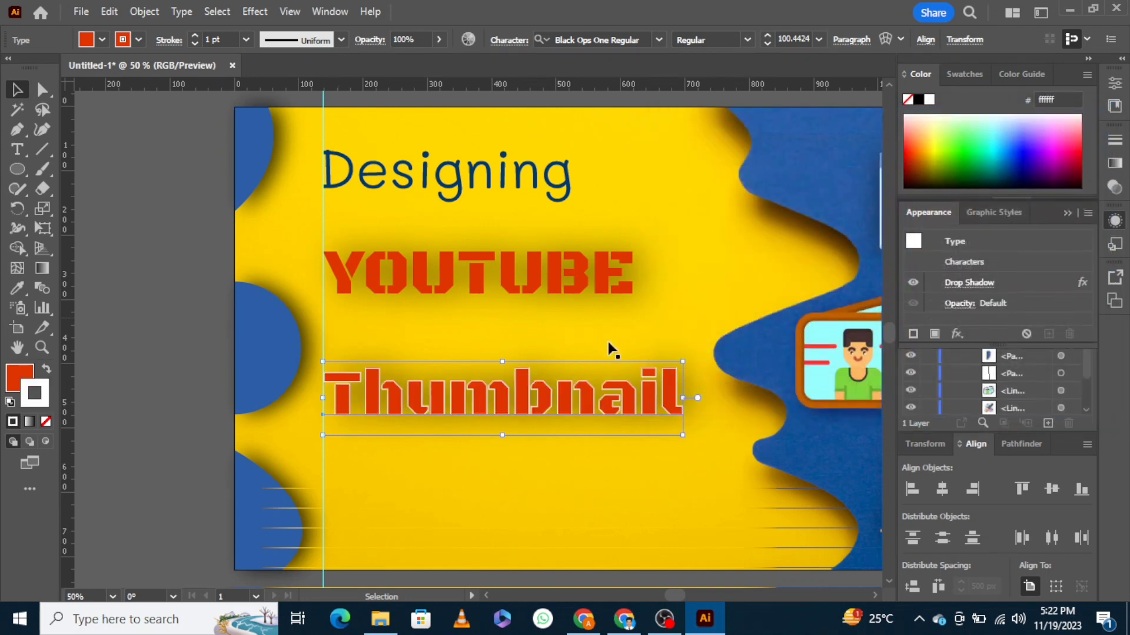
{"action": "left_click", "coordinate": [189, 255]}
{"action": "left_click", "coordinate": [499, 406]}
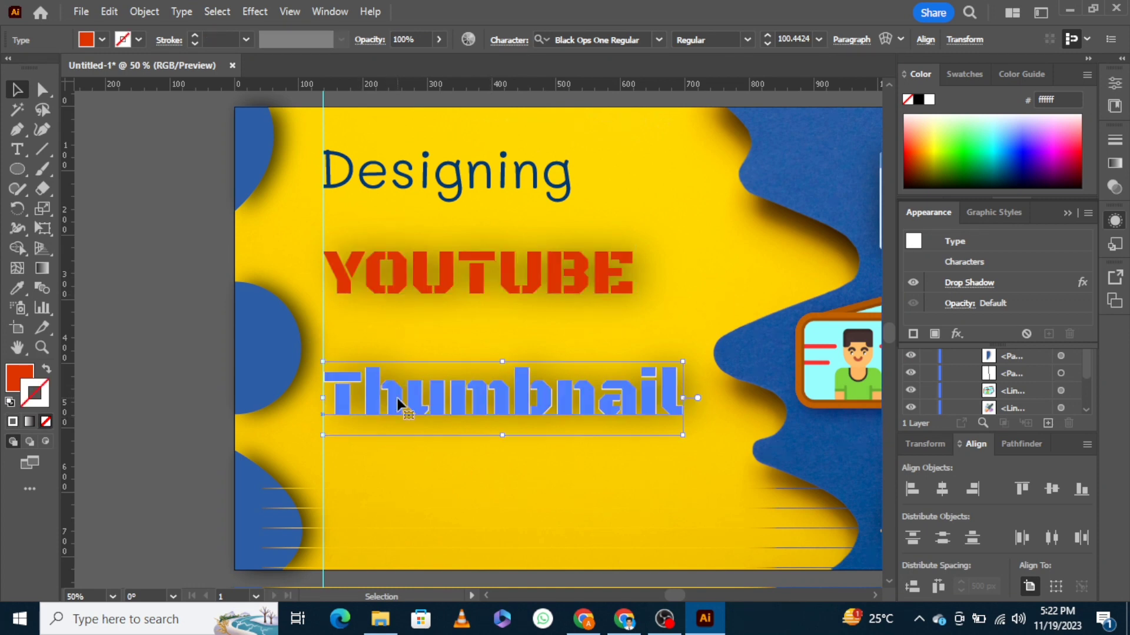
{"action": "left_click", "coordinate": [116, 326]}
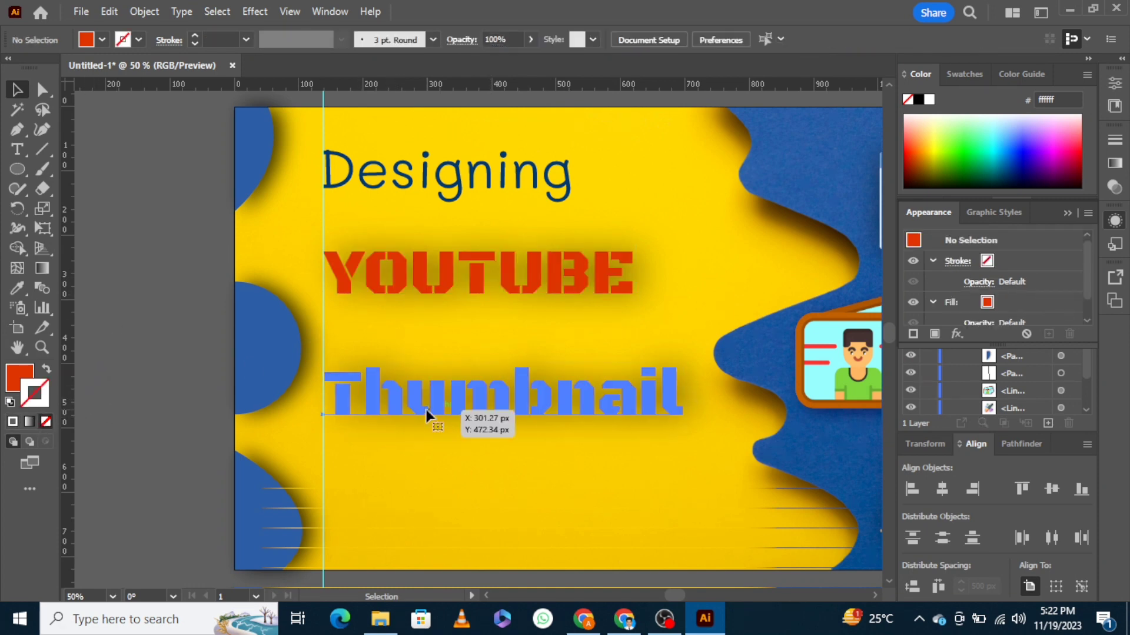
Expand the appearance of the "Thumbnail" text, then expand its object and fill into outlines
{"action": "left_click", "coordinate": [438, 415]}
{"action": "left_click", "coordinate": [145, 11]}
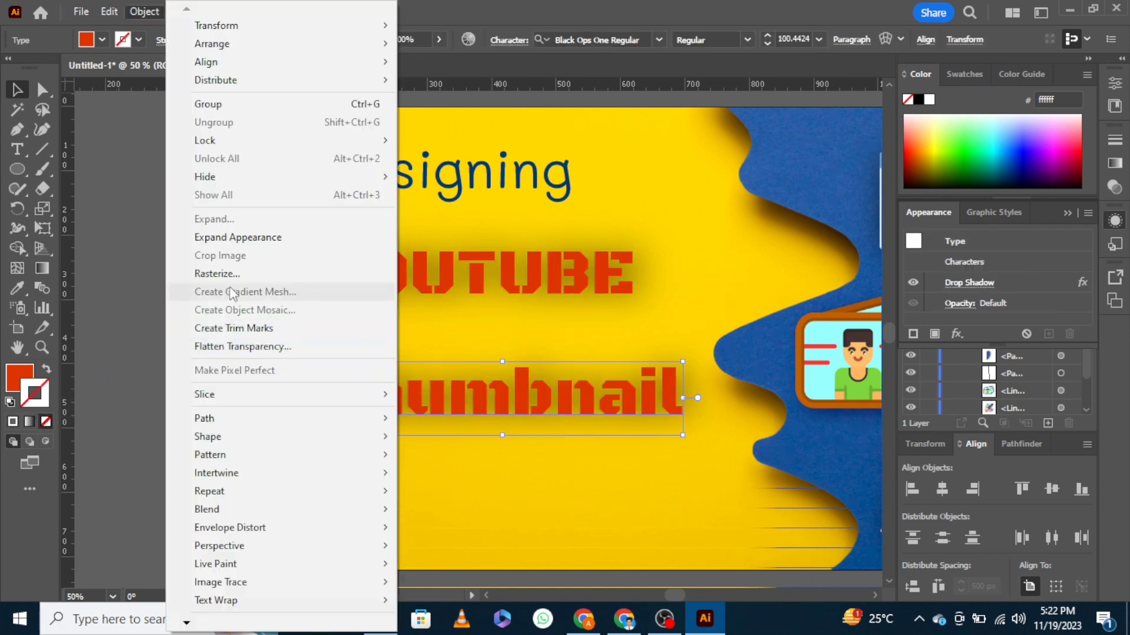
{"action": "left_click", "coordinate": [253, 237]}
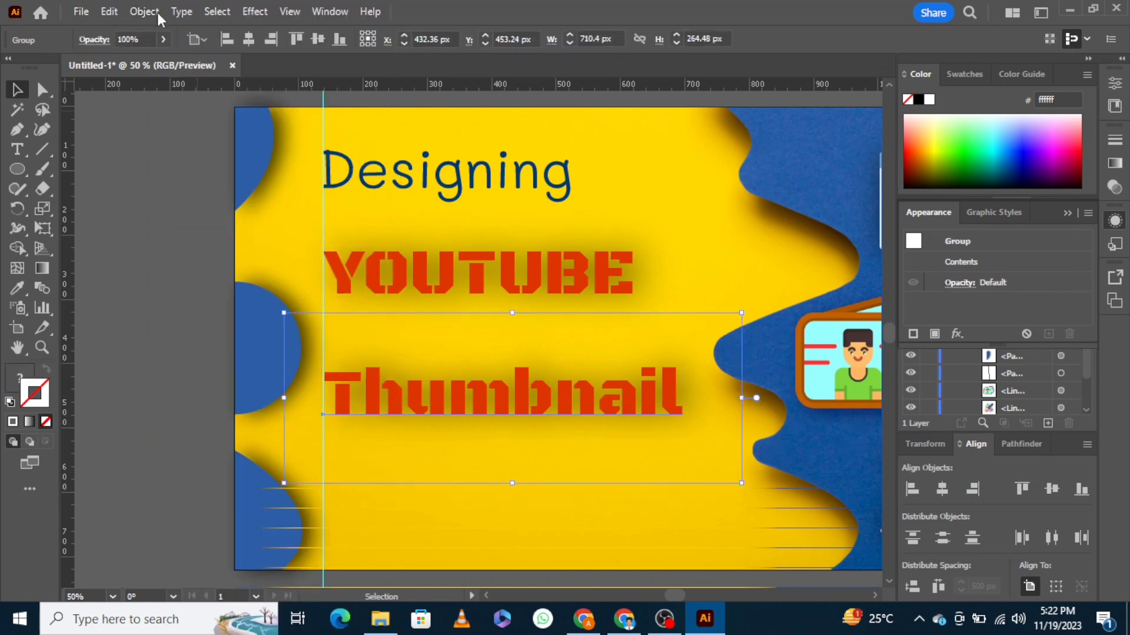
{"action": "left_click", "coordinate": [144, 12]}
{"action": "left_click", "coordinate": [227, 220]}
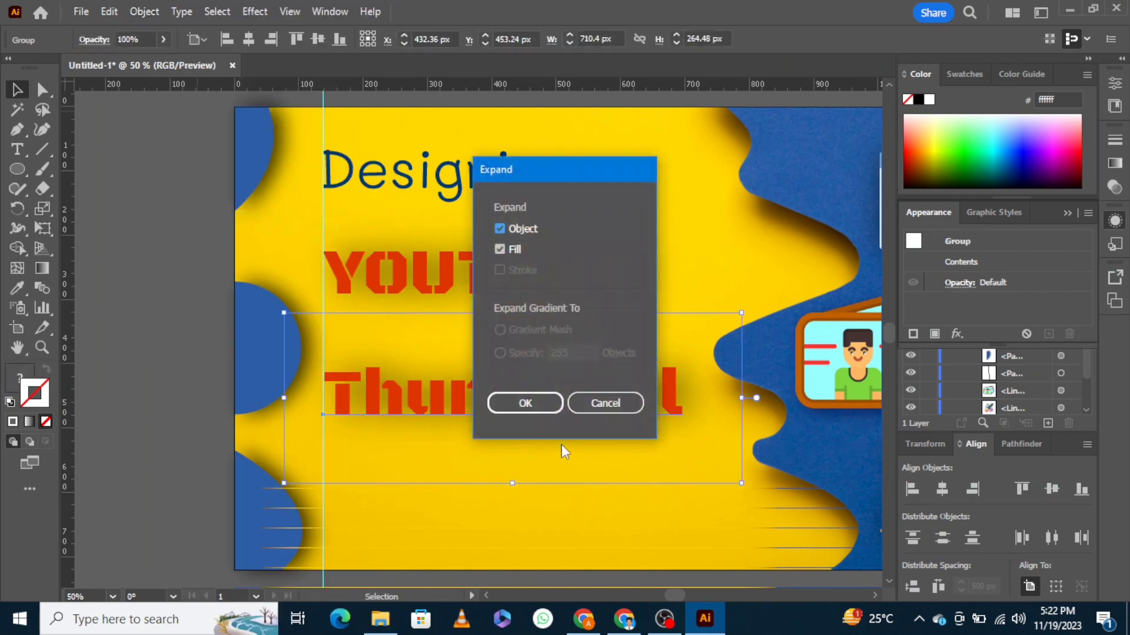
{"action": "left_click", "coordinate": [522, 403]}
Give the expanded "Thumbnail" lettering a white (ffffff) stroke with a 3 pt weight
{"action": "left_click", "coordinate": [464, 397]}
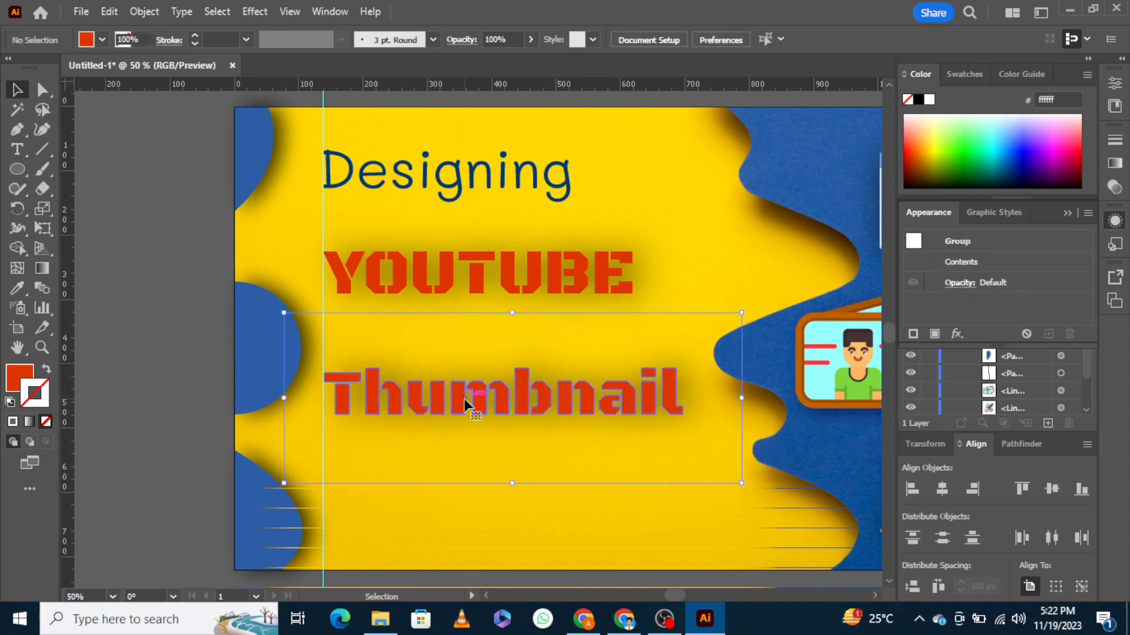
{"action": "left_click", "coordinate": [15, 420]}
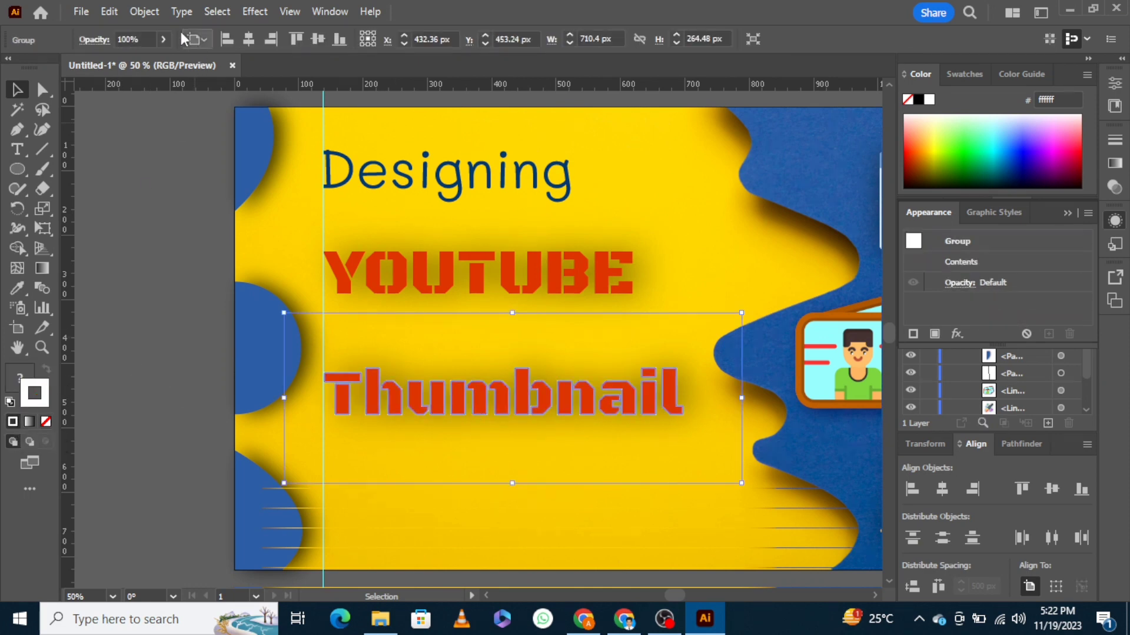
{"action": "left_click", "coordinate": [182, 122]}
{"action": "left_click", "coordinate": [408, 393]}
{"action": "left_click", "coordinate": [1113, 147]}
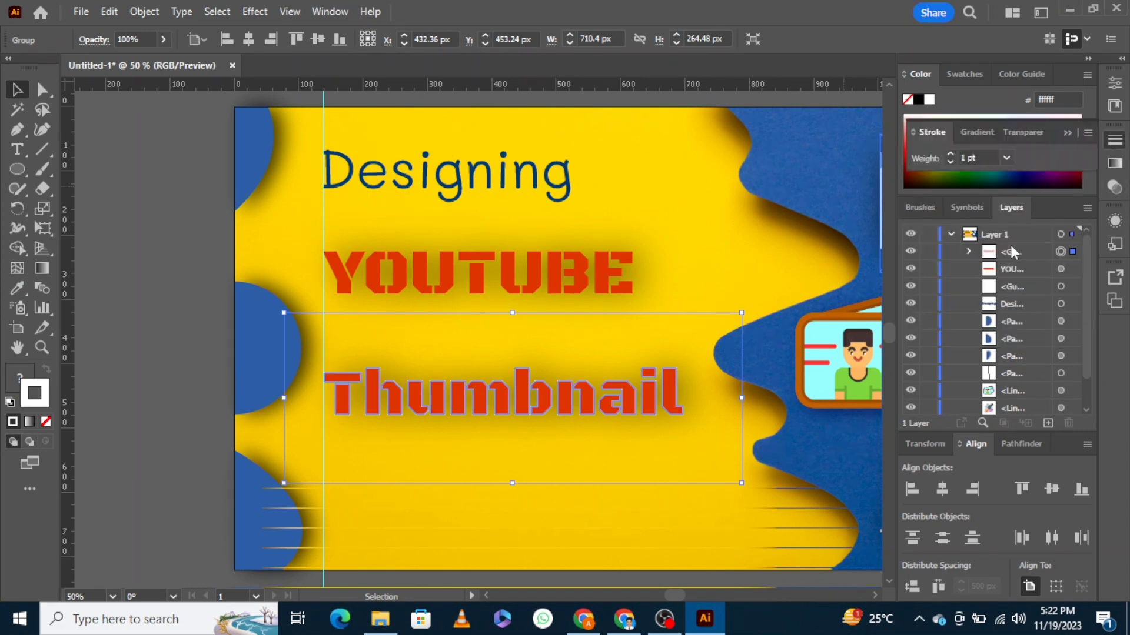
{"action": "left_click", "coordinate": [1007, 158]}
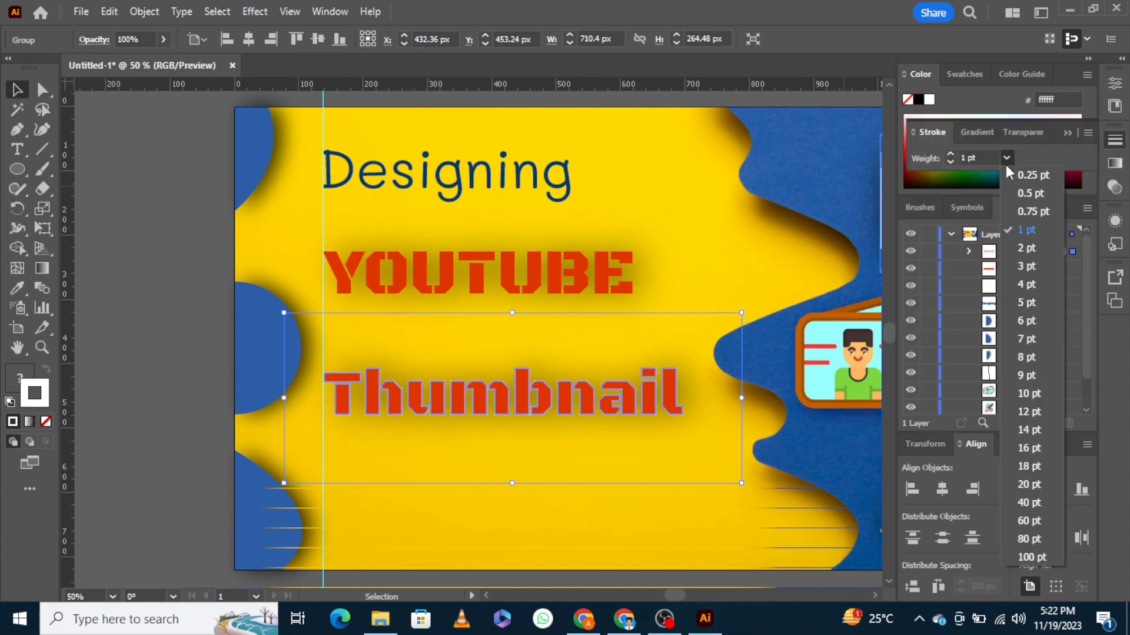
{"action": "left_click", "coordinate": [1029, 252]}
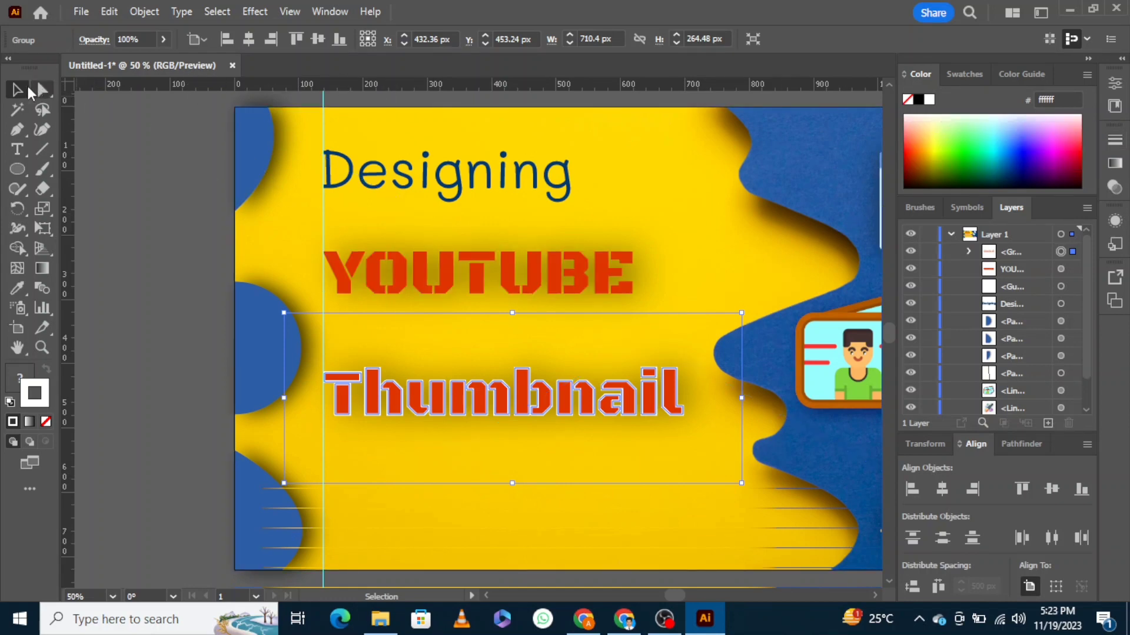
{"action": "left_click", "coordinate": [126, 272]}
{"action": "left_click", "coordinate": [461, 411]}
{"action": "left_click", "coordinate": [144, 11]}
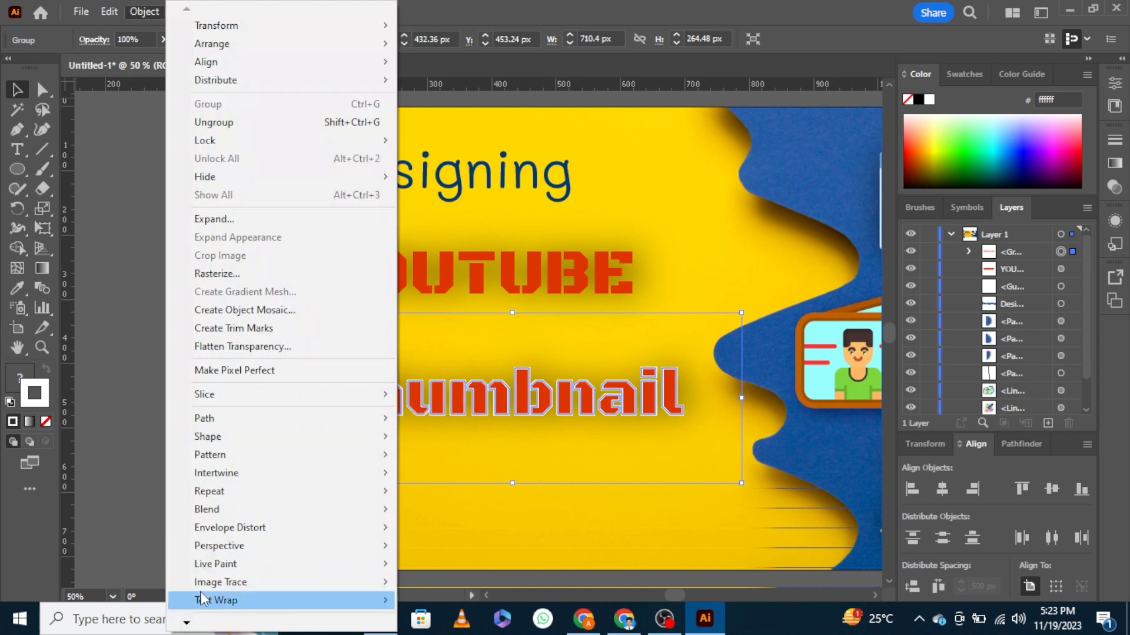
{"action": "left_click", "coordinate": [93, 281]}
{"action": "left_click", "coordinate": [387, 390]}
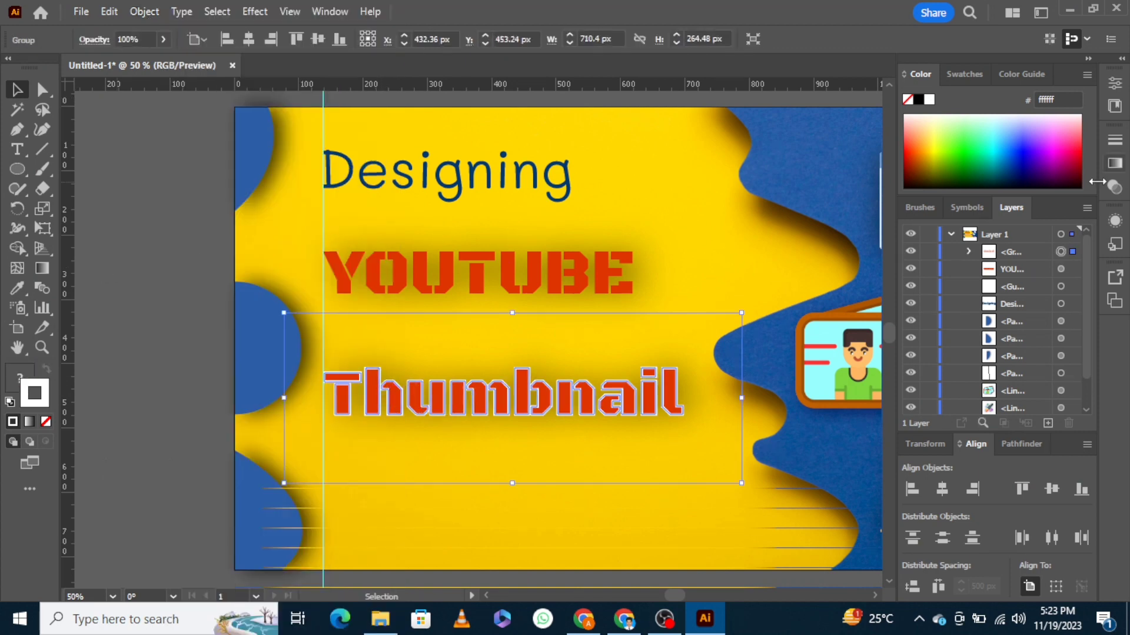
{"action": "left_click", "coordinate": [1113, 142]}
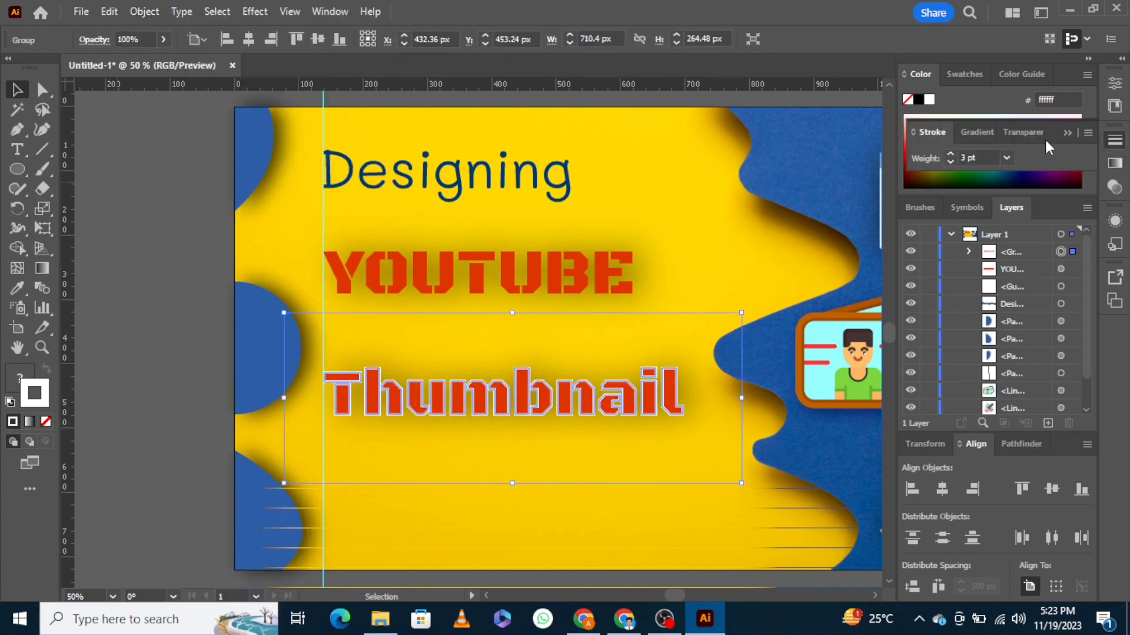
{"action": "left_click", "coordinate": [930, 137]}
{"action": "left_click", "coordinate": [1114, 142]}
{"action": "left_click", "coordinate": [1007, 159]}
{"action": "left_click", "coordinate": [940, 132]}
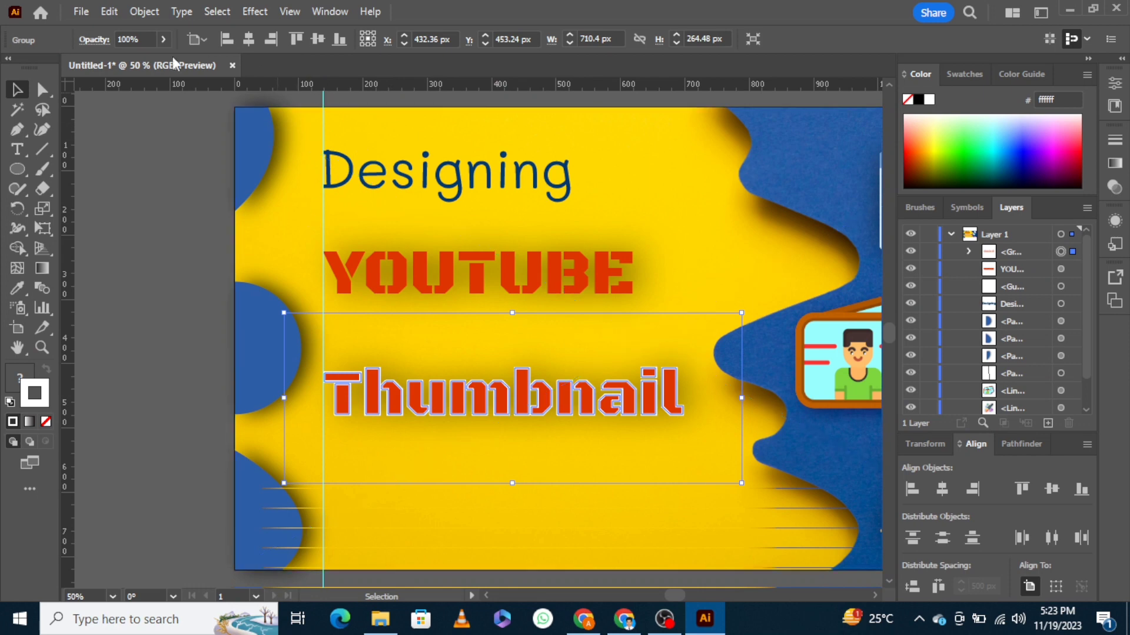
{"action": "left_click", "coordinate": [407, 291]}
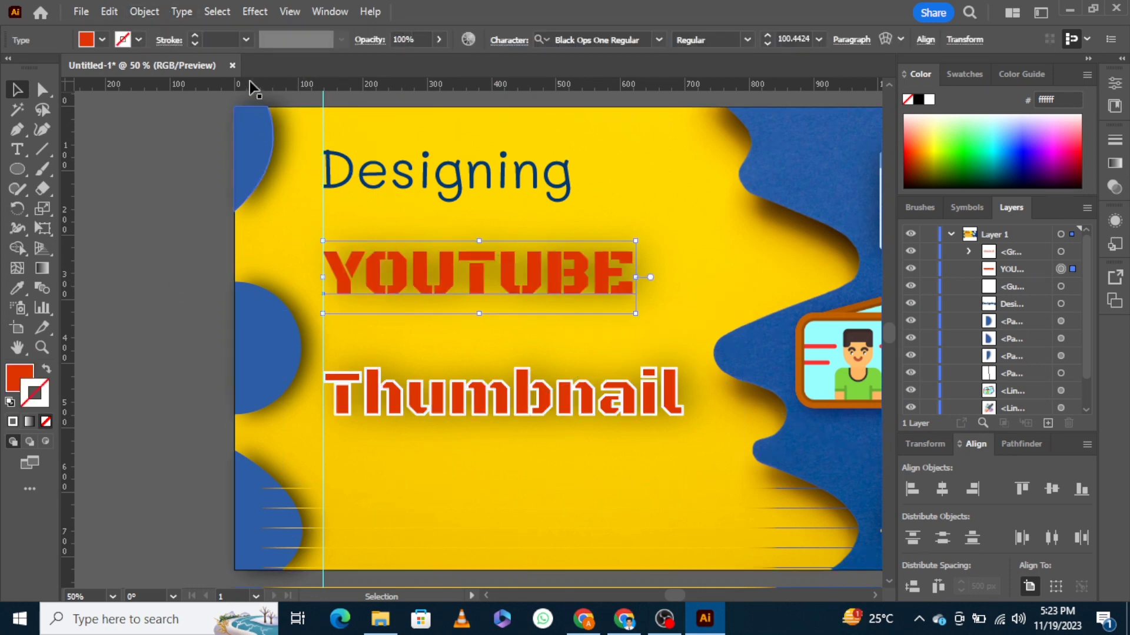
Align the stroke of only the letter "h" in "Thumbnail" to the outside of its path
{"action": "key", "text": "a"}
{"action": "left_click", "coordinate": [366, 393]}
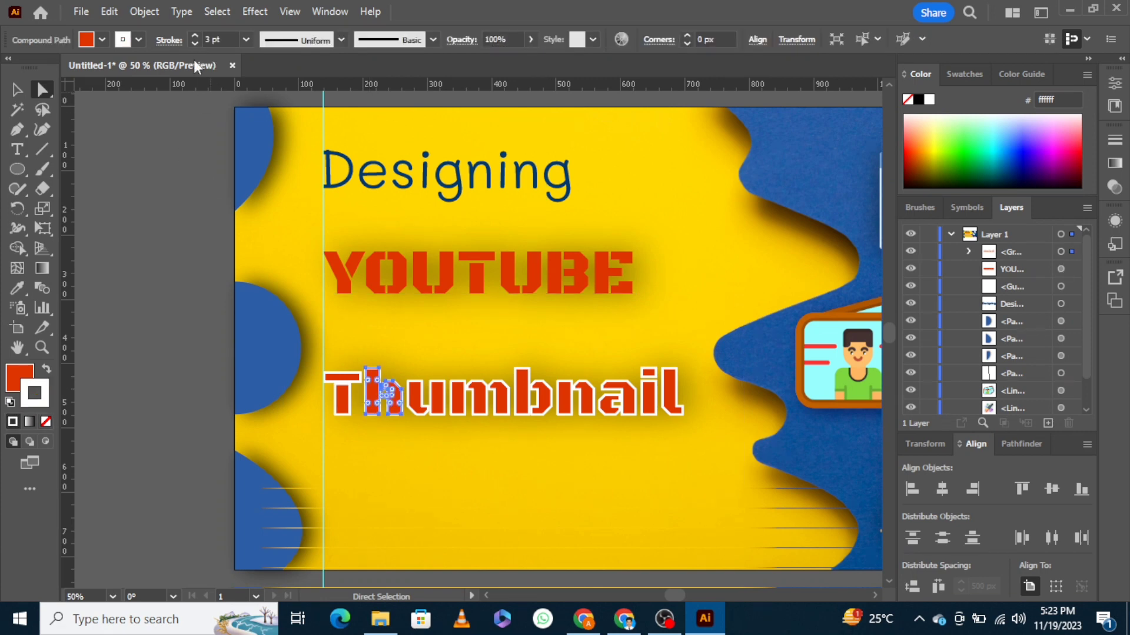
{"action": "left_click", "coordinate": [245, 39]}
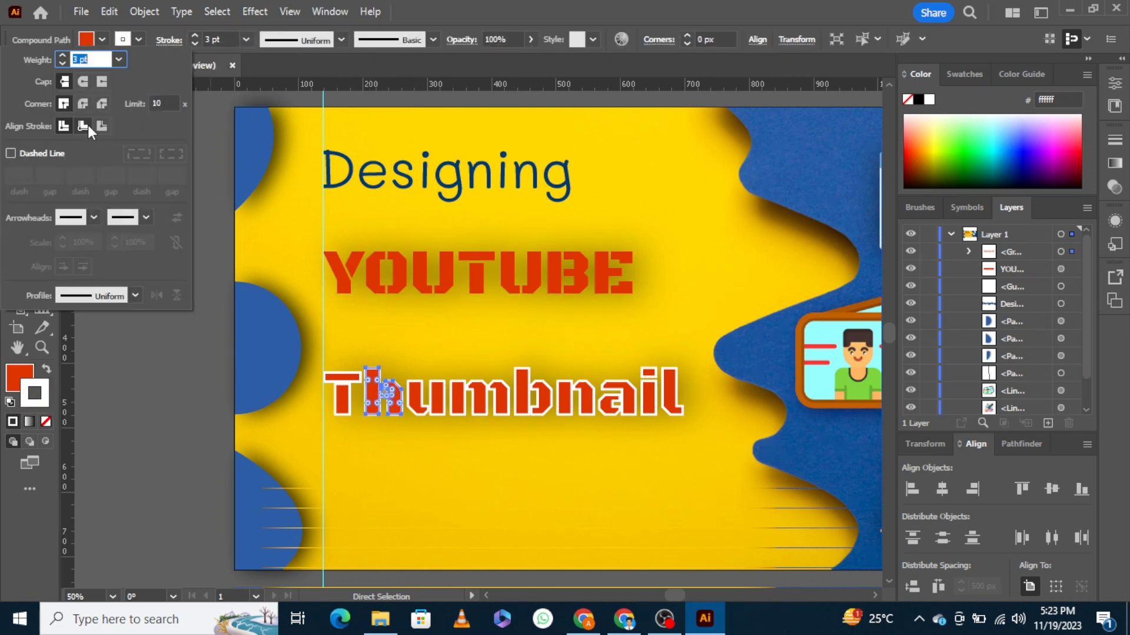
{"action": "left_click", "coordinate": [101, 125]}
{"action": "key", "text": "v"}
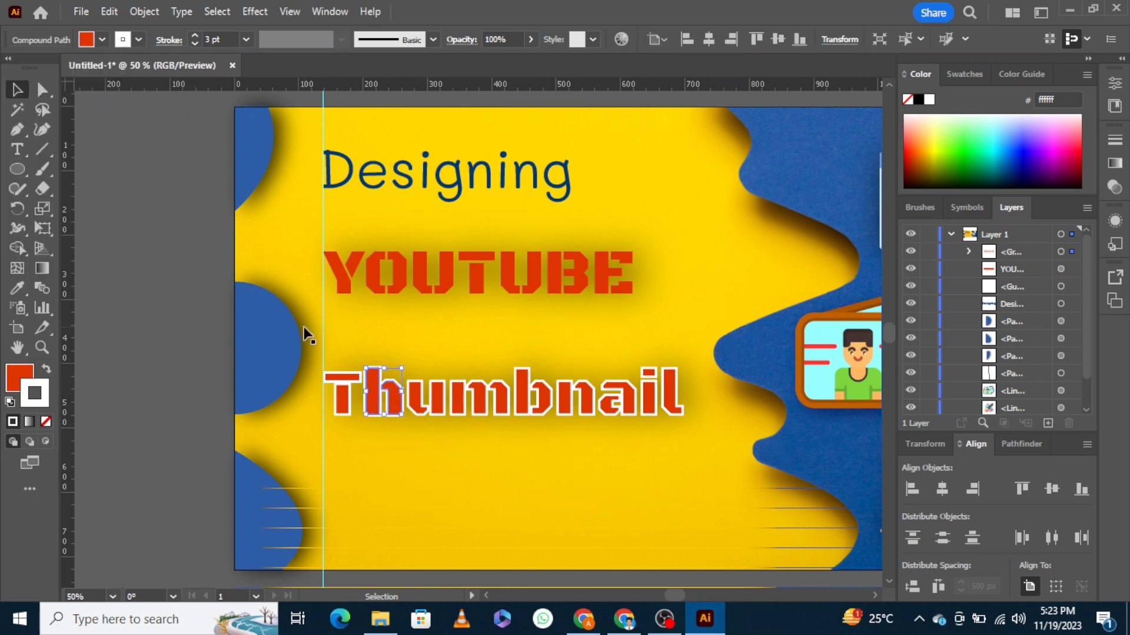
Isolate the "Thumbnail" group, align the stroke of all its letters to the outside and leave isolation mode
{"action": "left_click", "coordinate": [433, 398]}
{"action": "double_click", "coordinate": [384, 405]}
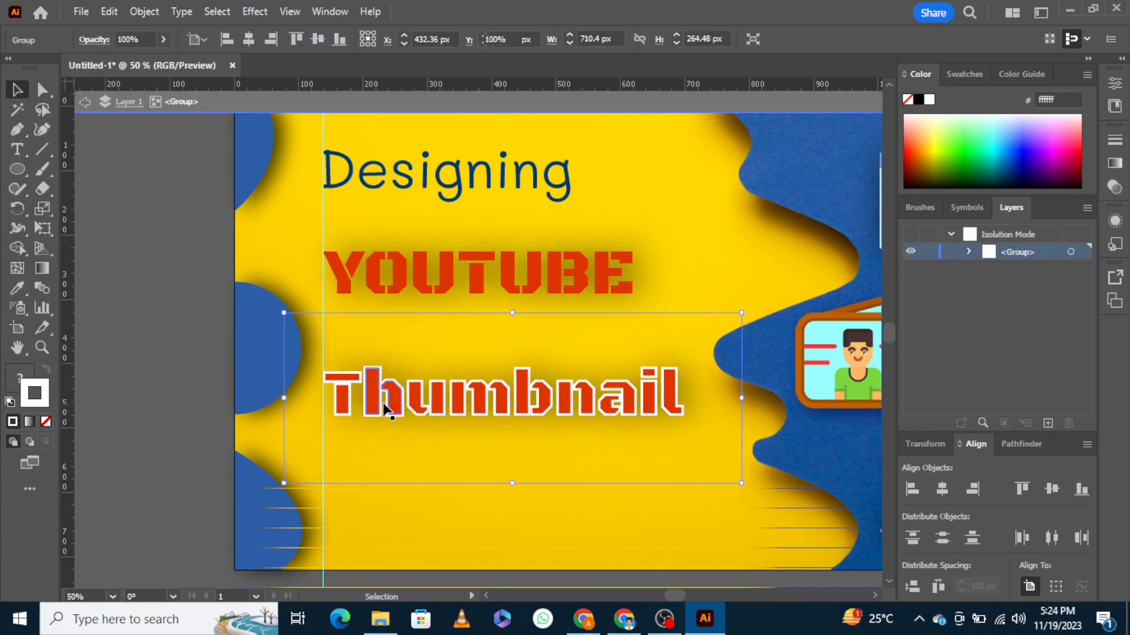
{"action": "left_click", "coordinate": [346, 400]}
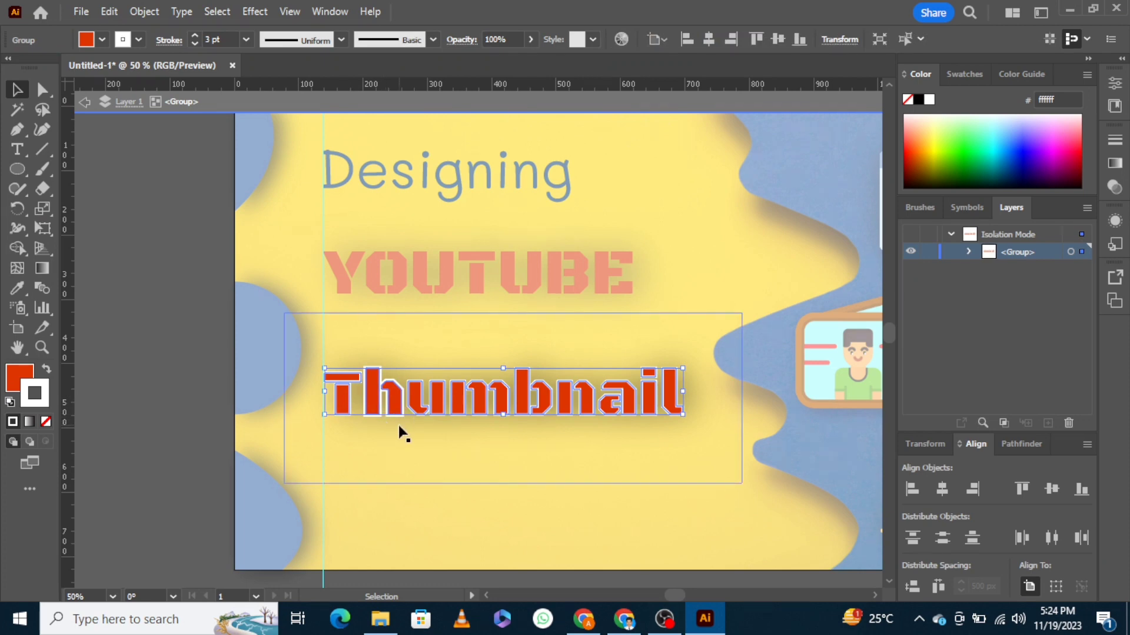
{"action": "left_click", "coordinate": [373, 419]}
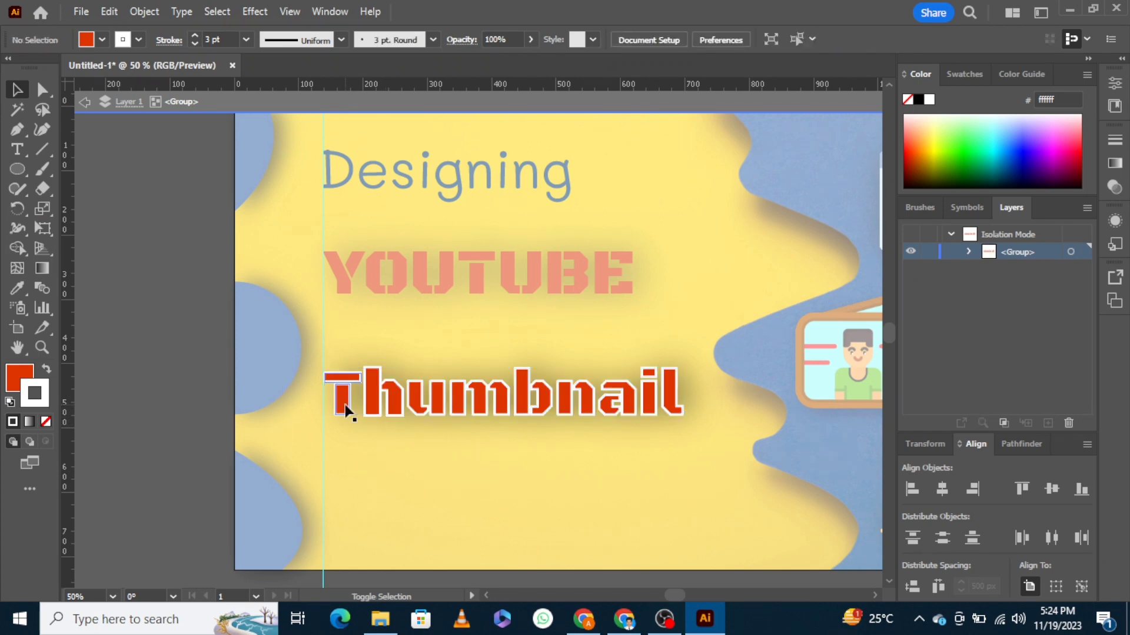
{"action": "left_click", "coordinate": [378, 404]}
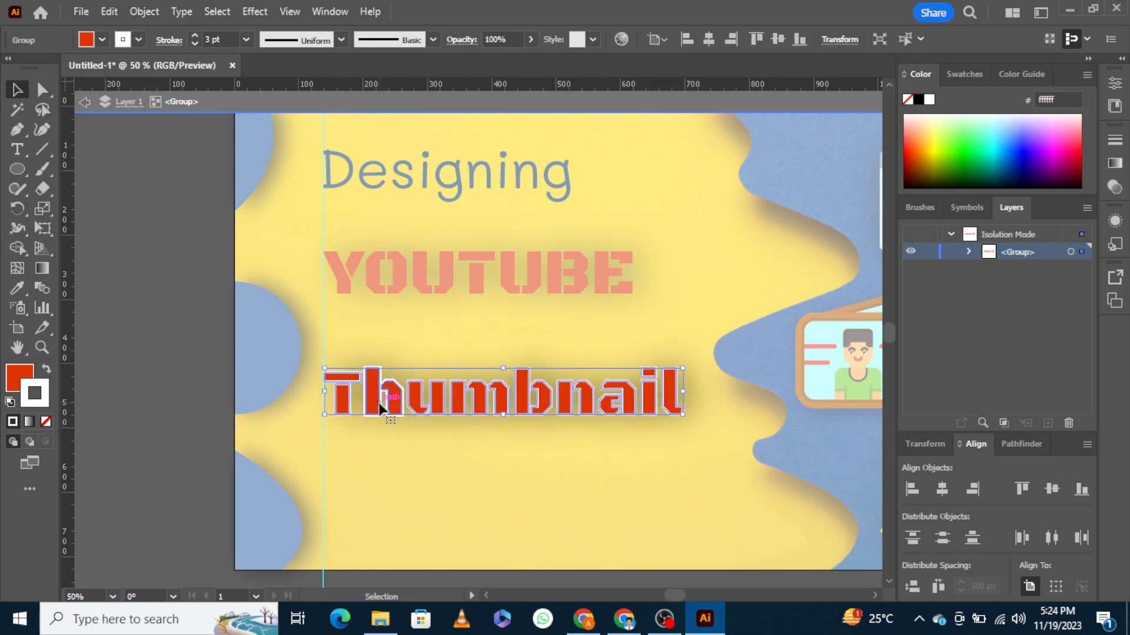
{"action": "left_click", "coordinate": [169, 40]}
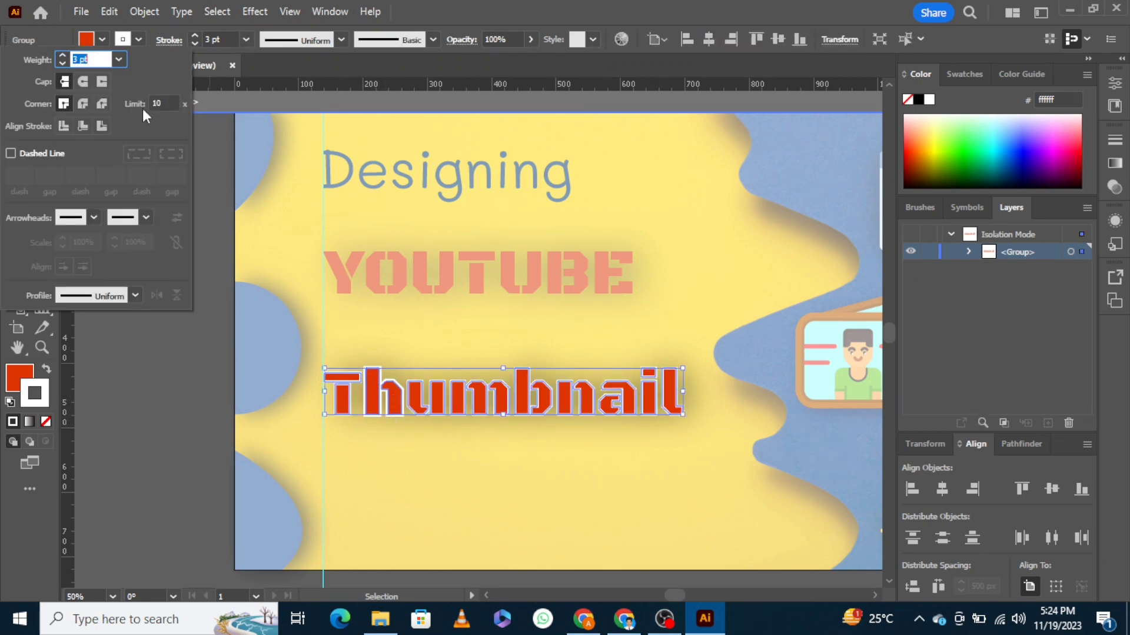
{"action": "left_click", "coordinate": [102, 124]}
{"action": "double_click", "coordinate": [187, 393]}
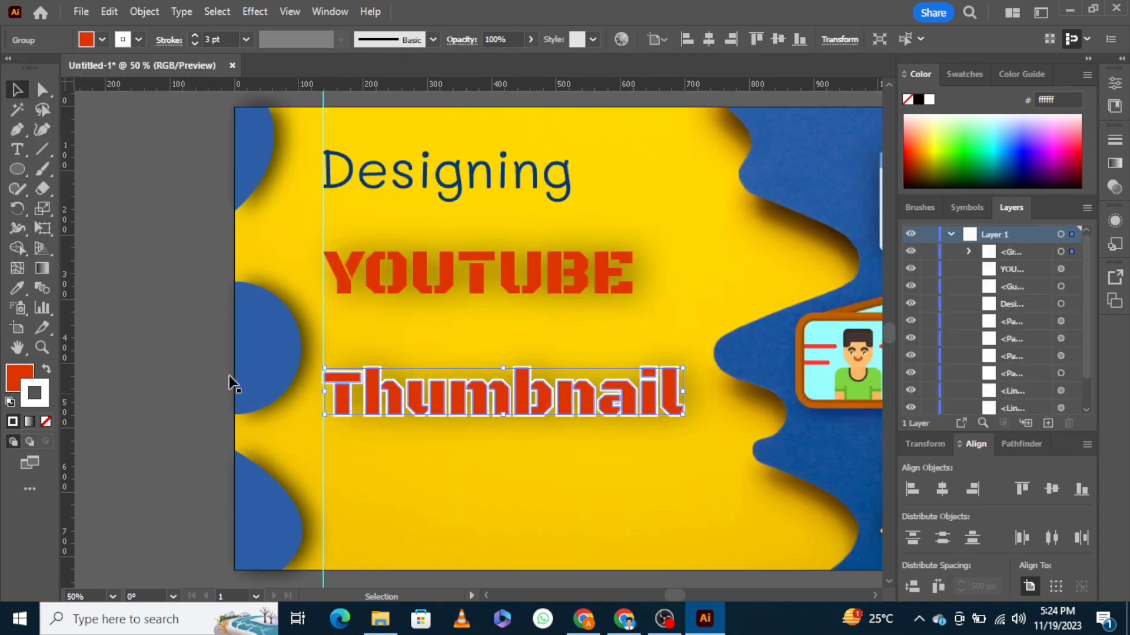
{"action": "left_click", "coordinate": [156, 366]}
Expand the appearance of the "YOUTUBE" text, then expand its object and fill into outlines
{"action": "left_click", "coordinate": [439, 259]}
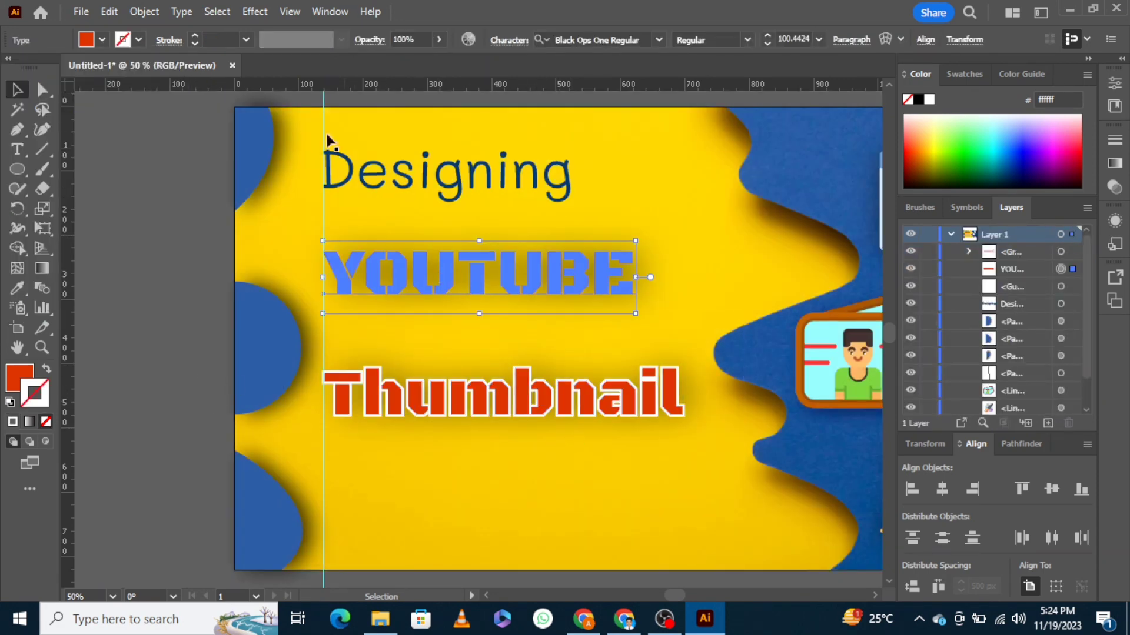
{"action": "left_click", "coordinate": [144, 12]}
{"action": "left_click", "coordinate": [238, 237]}
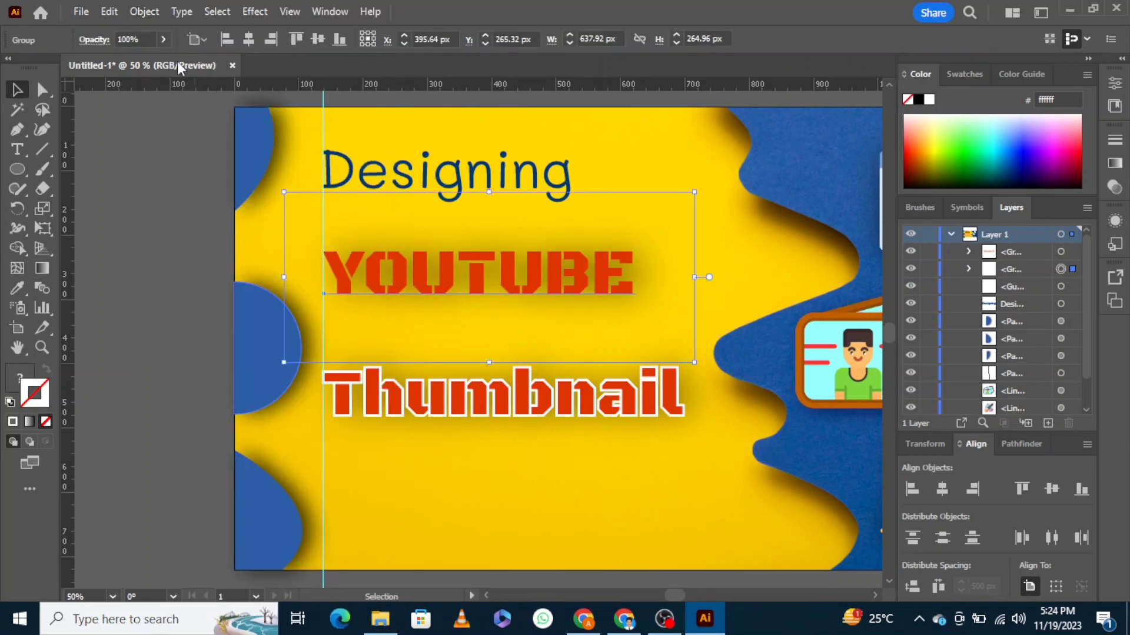
{"action": "left_click", "coordinate": [144, 12]}
{"action": "left_click", "coordinate": [233, 227]}
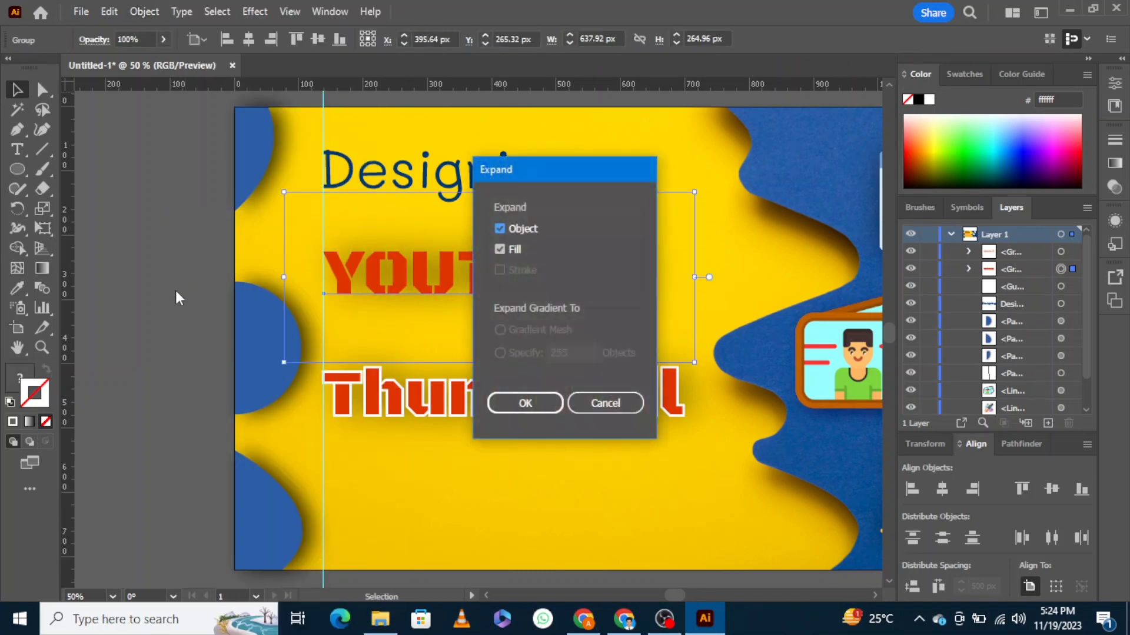
{"action": "left_click", "coordinate": [525, 404]}
{"action": "left_click", "coordinate": [171, 334]}
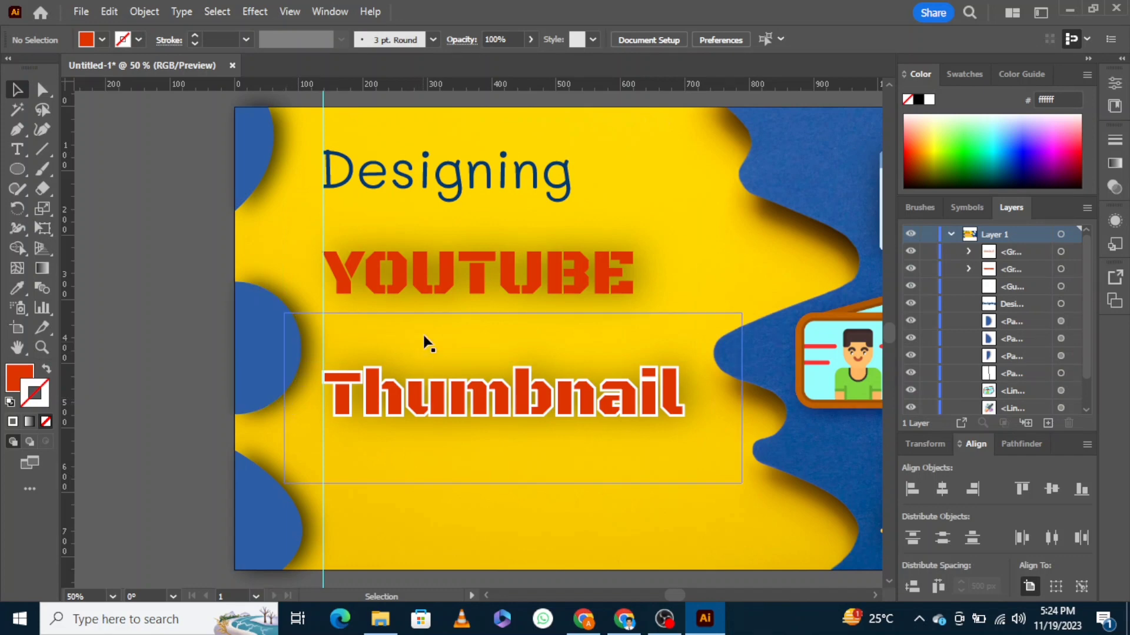
Copy the appearance of the "Thumbnail" lettering onto the "YOUTUBE" lettering with the Eyedropper tool
{"action": "left_click", "coordinate": [425, 295]}
{"action": "key", "text": "i"}
{"action": "left_click", "coordinate": [522, 393]}
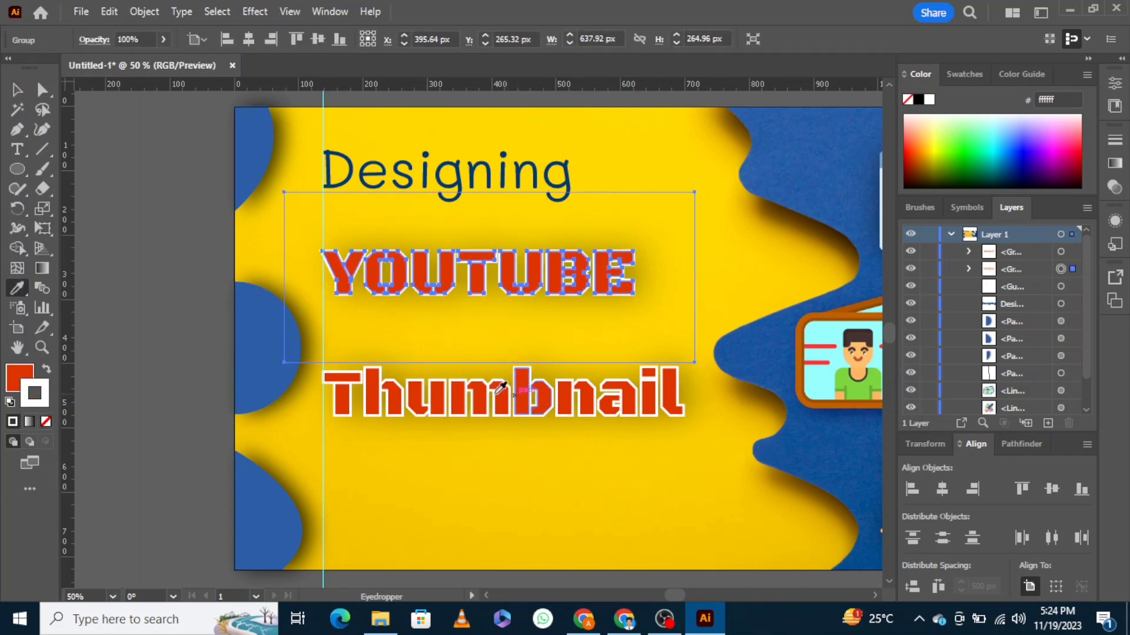
{"action": "key", "text": "v"}
{"action": "left_click", "coordinate": [122, 270]}
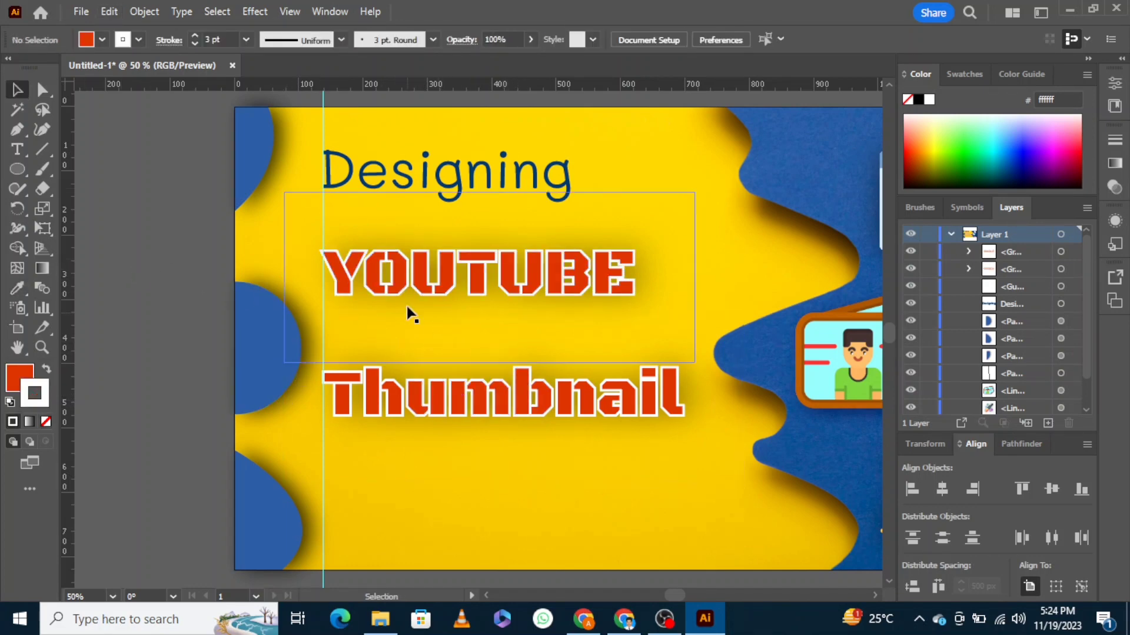
Start an Outer Glow effect on both the "YOUTUBE" and "Thumbnail" lettering, with light red (ff7a73) as the glow color
{"action": "left_click", "coordinate": [412, 287]}
{"action": "left_click", "coordinate": [488, 405], "text": "shift"}
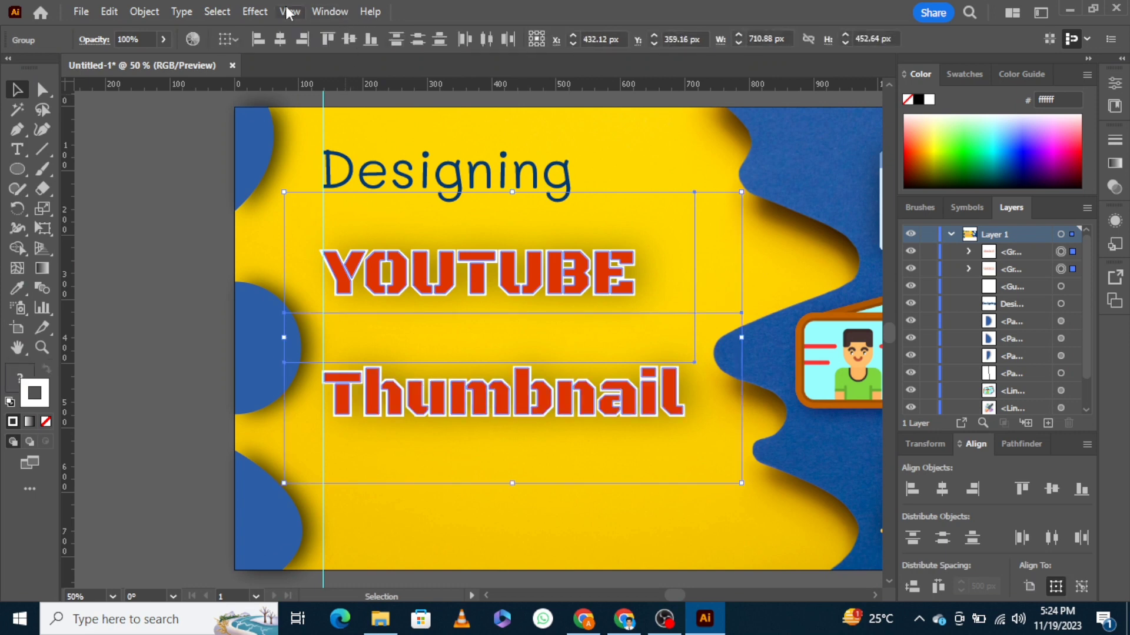
{"action": "left_click", "coordinate": [255, 11]}
{"action": "mouse_move", "coordinate": [353, 198]}
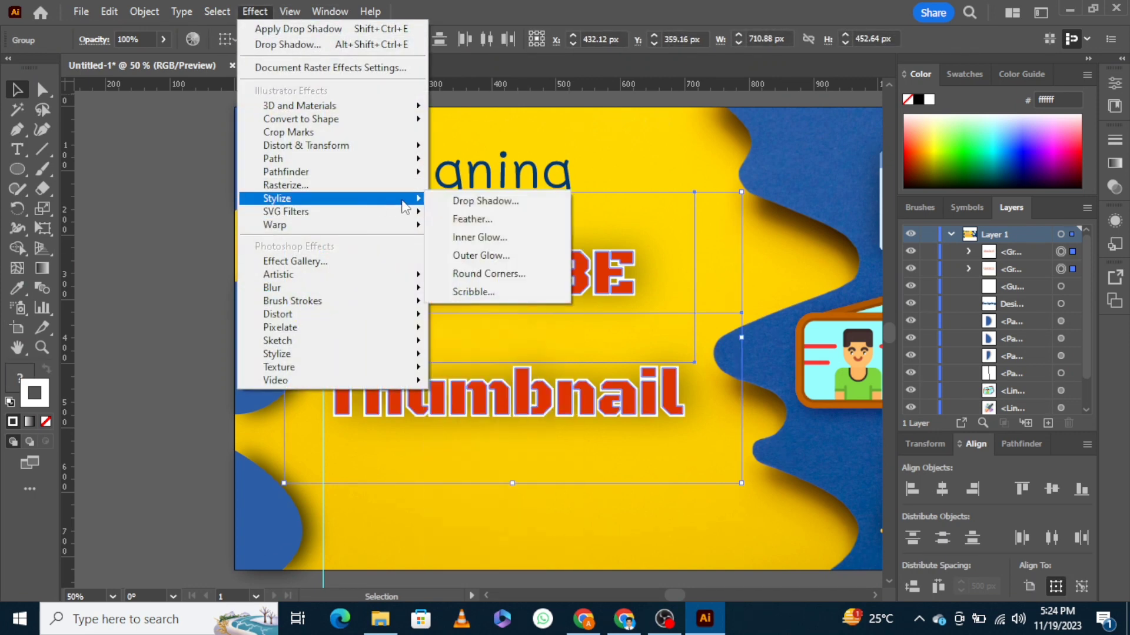
{"action": "left_click", "coordinate": [480, 259]}
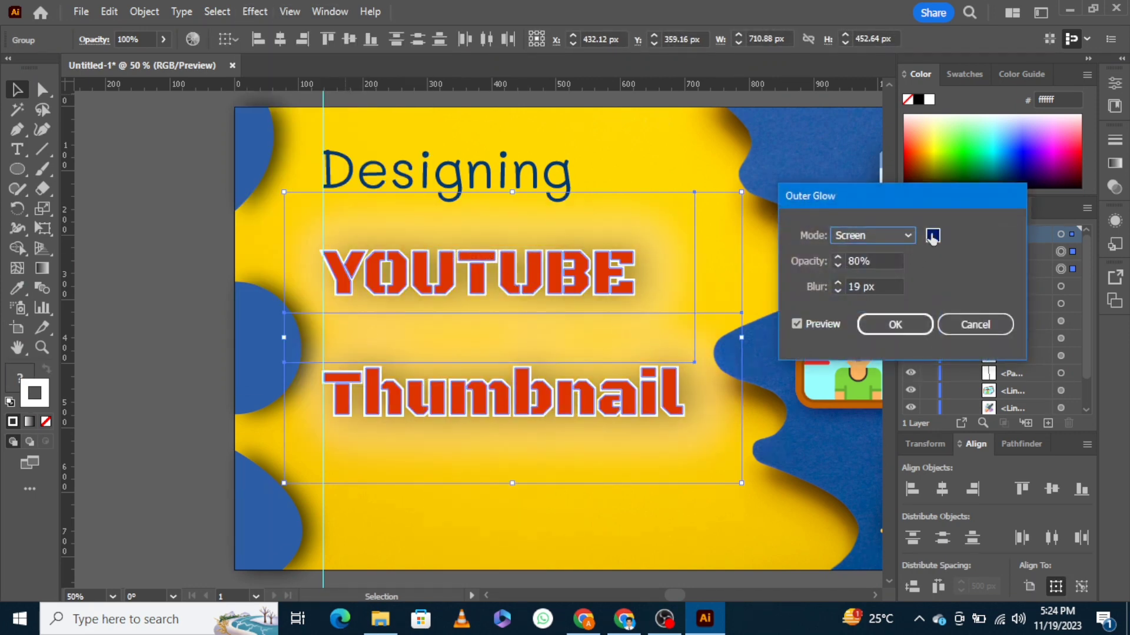
{"action": "left_click", "coordinate": [931, 236]}
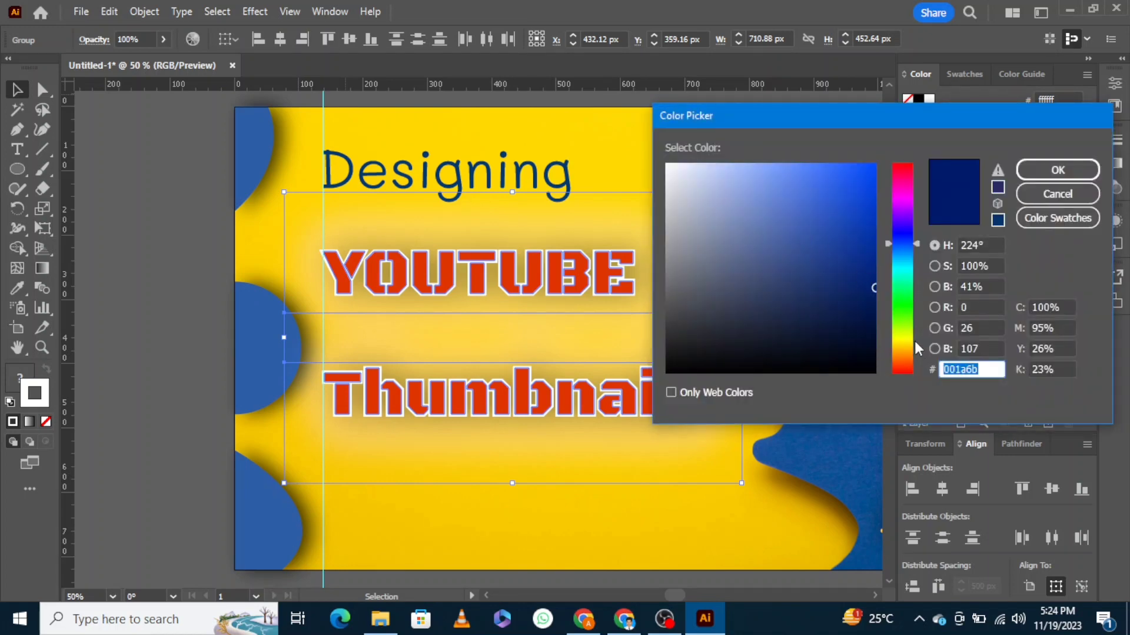
{"action": "left_click_drag", "start_coordinate": [917, 350], "coordinate": [916, 372]}
{"action": "left_click", "coordinate": [763, 167]}
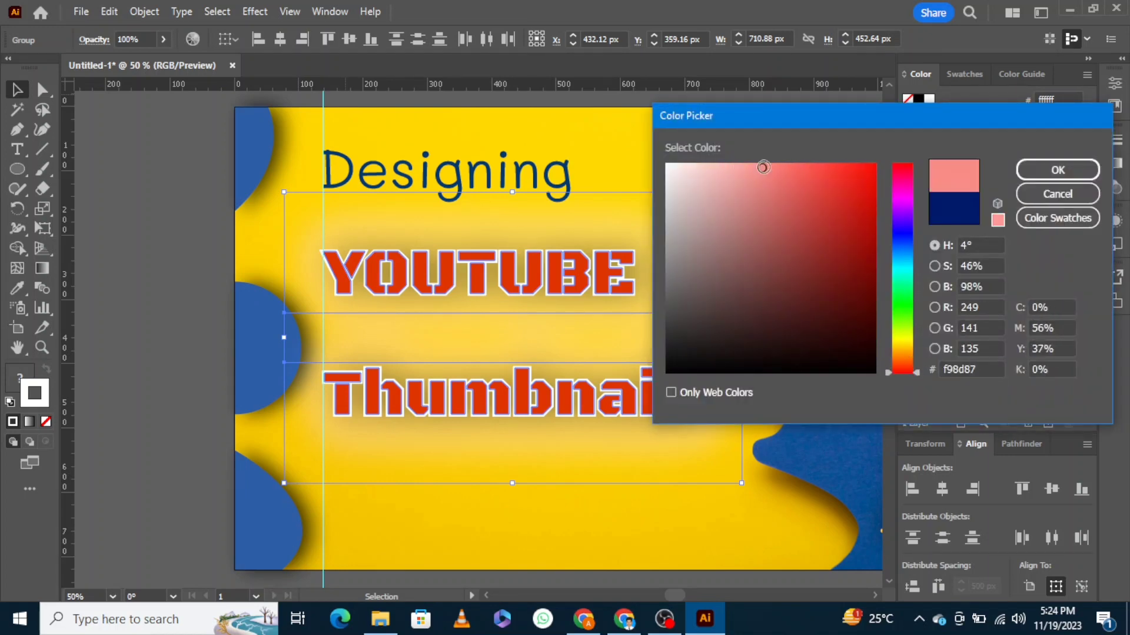
{"action": "left_click_drag", "start_coordinate": [763, 168], "coordinate": [784, 159]}
{"action": "left_click", "coordinate": [1052, 169]}
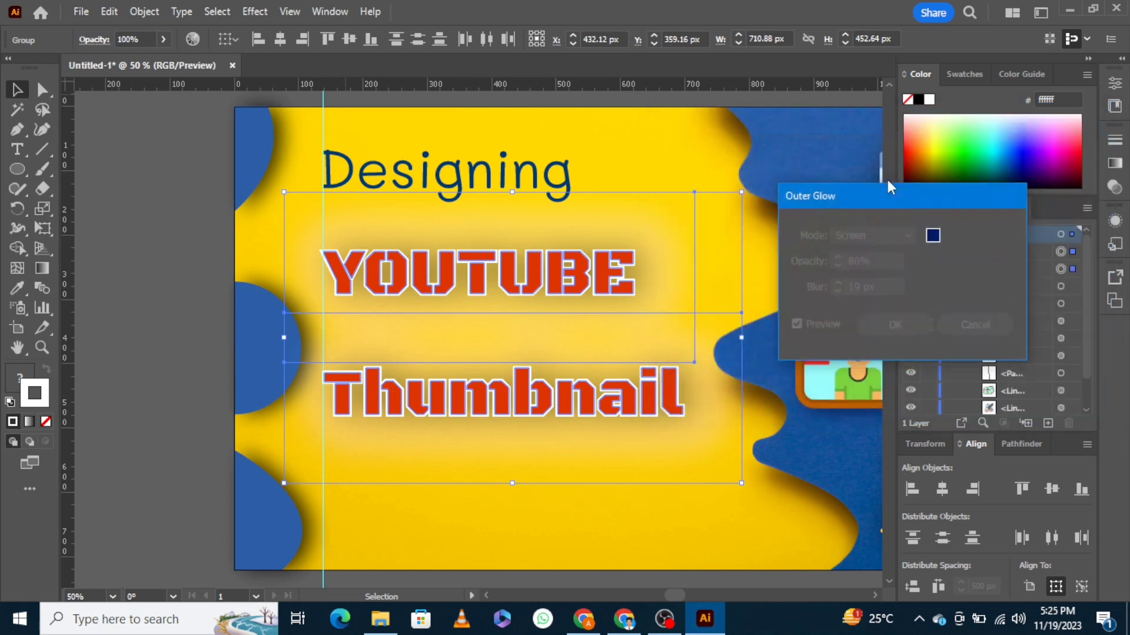
Raise the outer glow's opacity to 93% and reduce its blur
{"action": "left_click", "coordinate": [839, 259]}
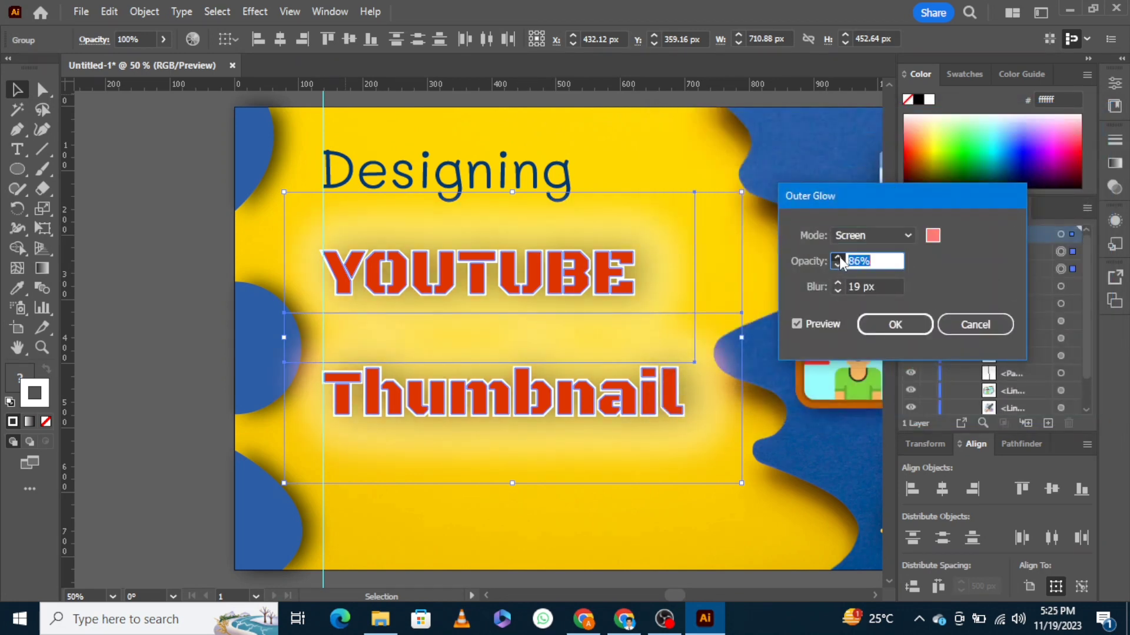
{"action": "left_click", "coordinate": [864, 254]}
{"action": "left_click", "coordinate": [837, 258]}
{"action": "left_click", "coordinate": [835, 258]}
{"action": "key", "text": "Tab"}
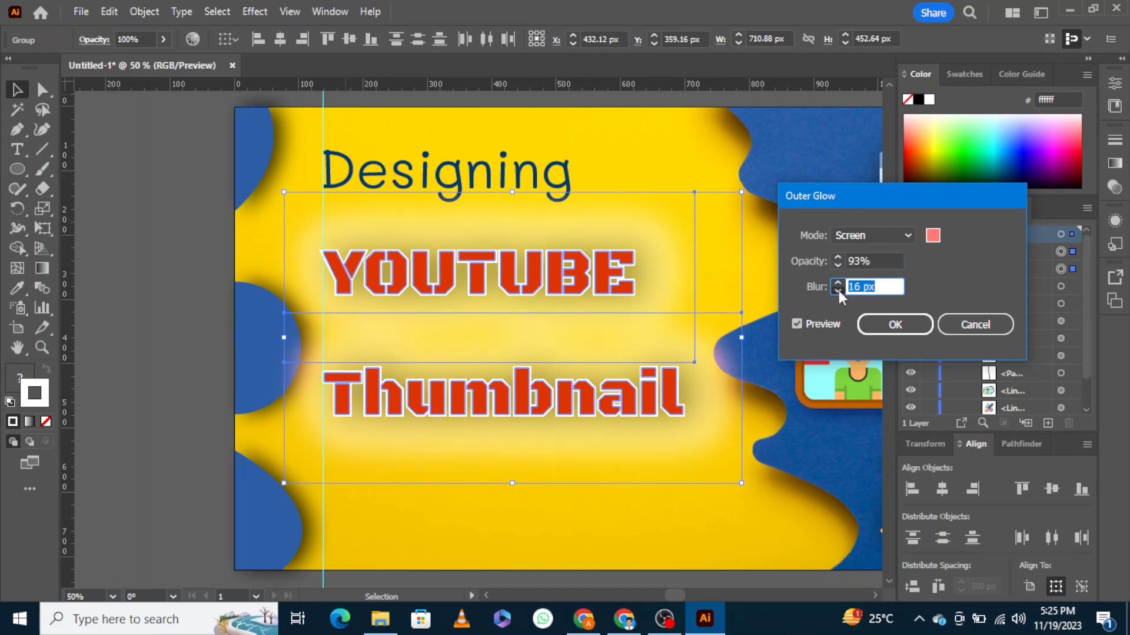
{"action": "left_click", "coordinate": [838, 290]}
{"action": "left_click", "coordinate": [838, 291]}
Switch the outer glow's blending mode to Multiply and bring its blur to 19 px
{"action": "left_click", "coordinate": [910, 232]}
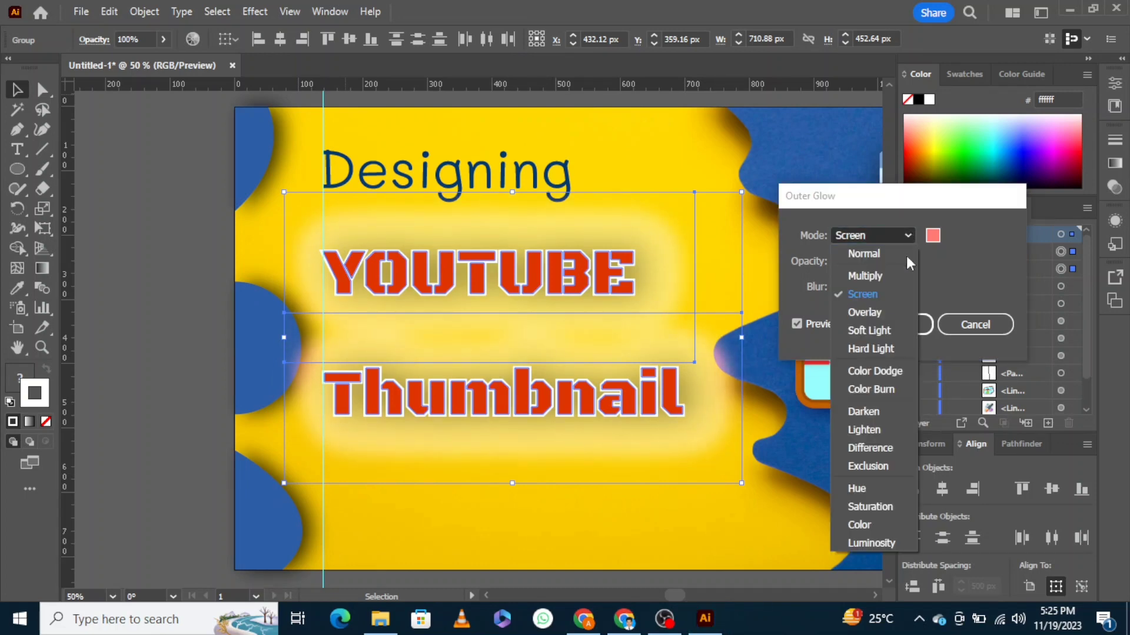
{"action": "left_click", "coordinate": [865, 275]}
{"action": "left_click", "coordinate": [906, 234]}
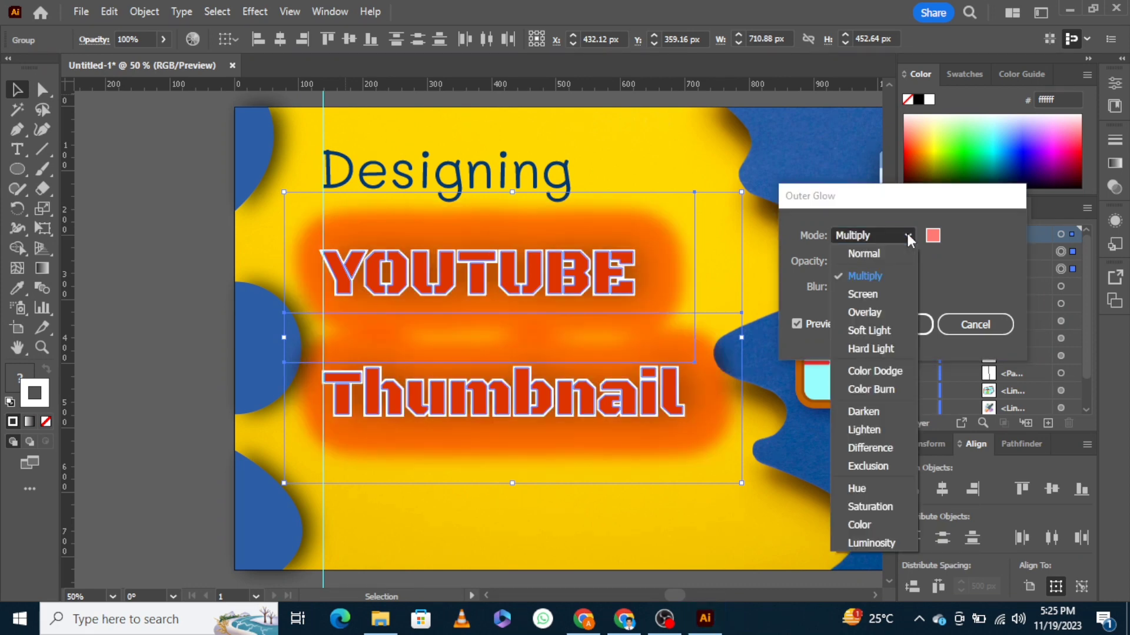
{"action": "left_click", "coordinate": [894, 273]}
{"action": "left_click", "coordinate": [838, 290]}
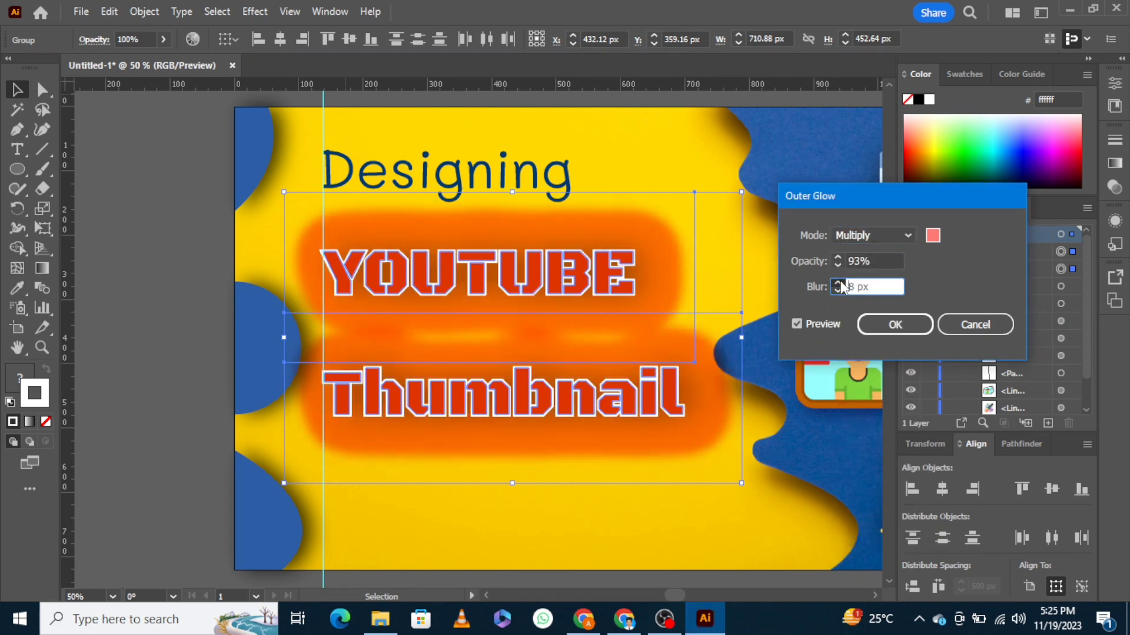
{"action": "left_click", "coordinate": [841, 281]}
{"action": "left_click", "coordinate": [841, 281]}
{"action": "left_click", "coordinate": [841, 281]}
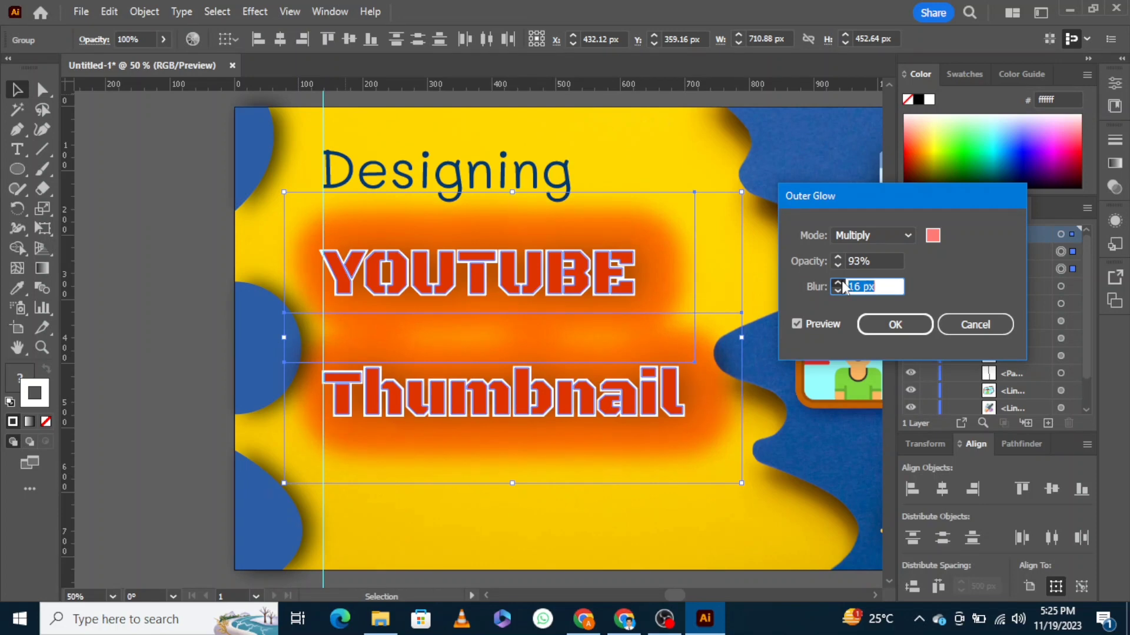
{"action": "key", "text": "Up"}
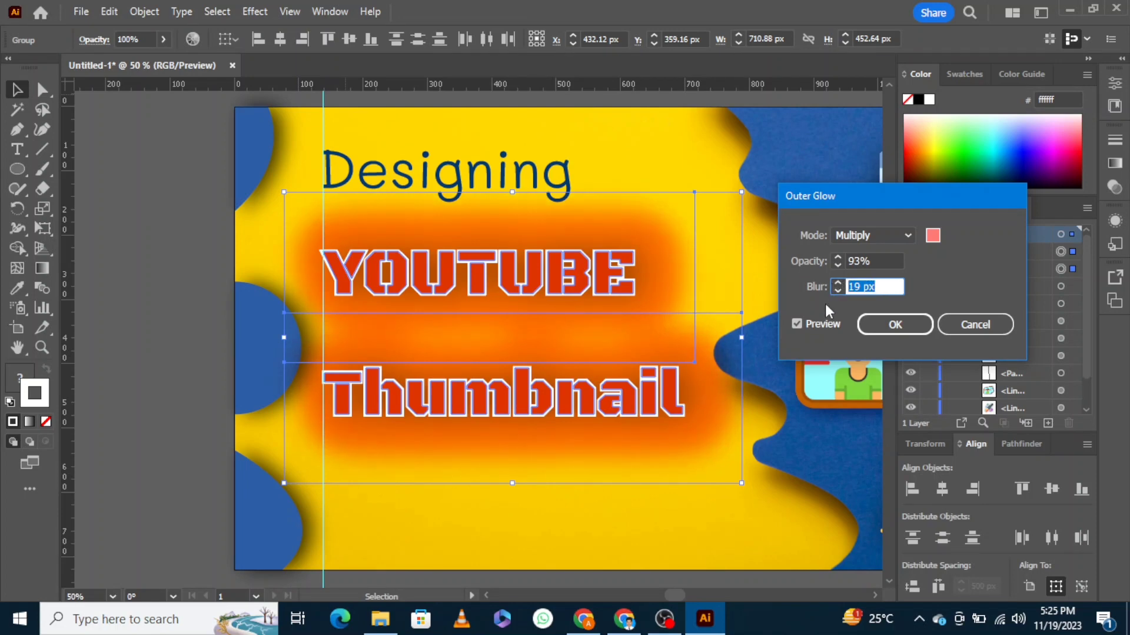
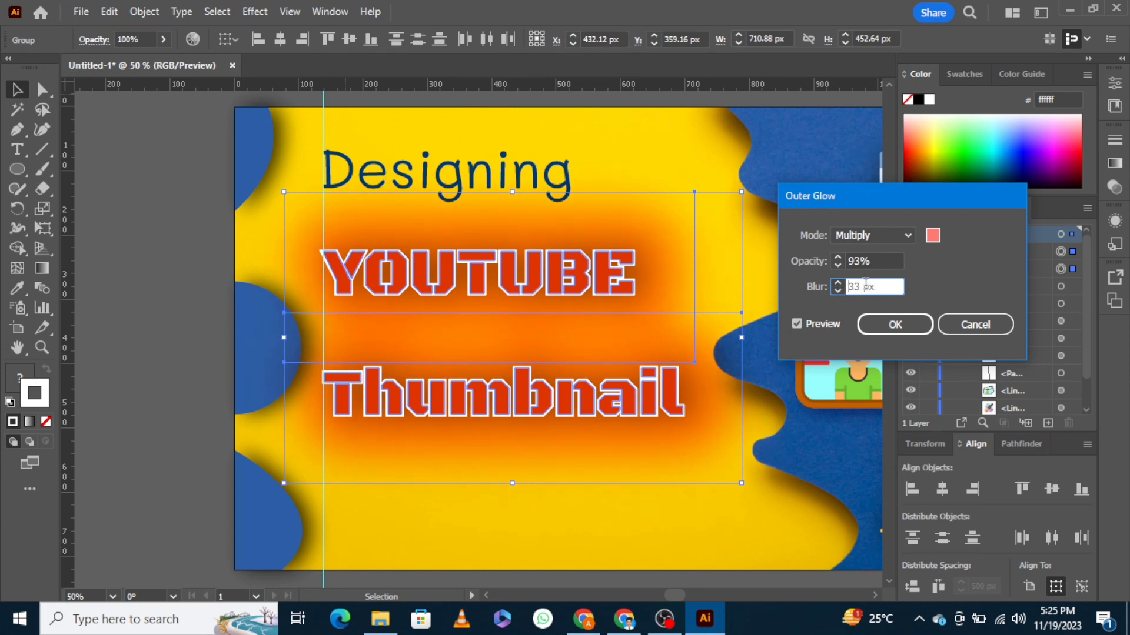
Set the outer glow's blur to 70 px and opacity to 60%, keeping the ff7a73 color
{"action": "left_click", "coordinate": [838, 281]}
{"action": "type", "text": "70"}
{"action": "key", "text": "shift+Tab"}
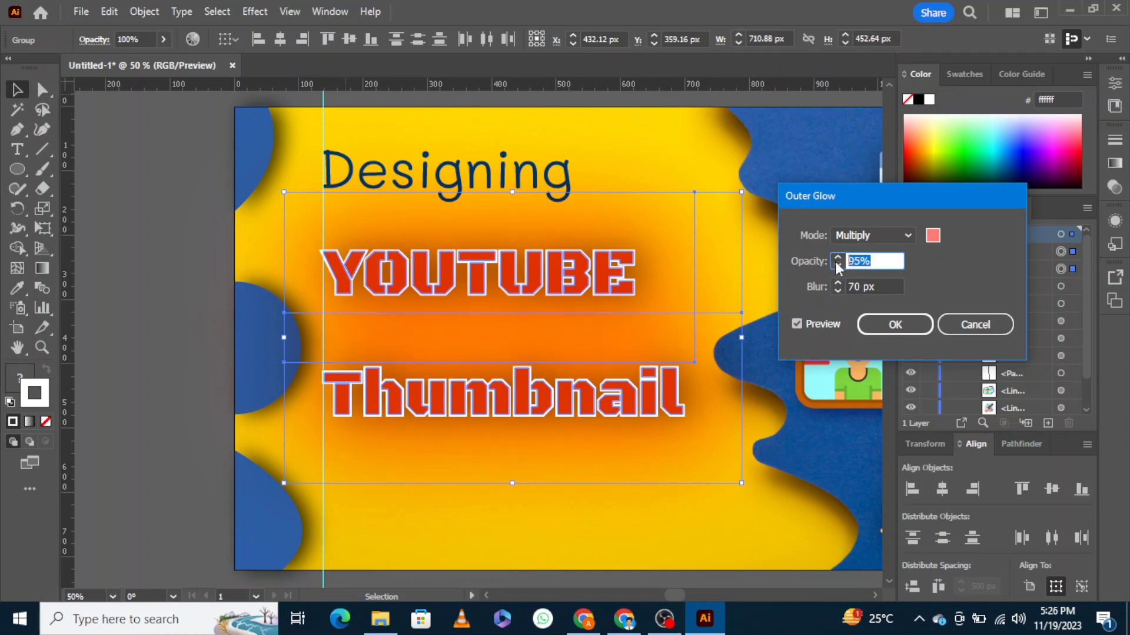
{"action": "type", "text": "60"}
{"action": "left_click", "coordinate": [932, 235]}
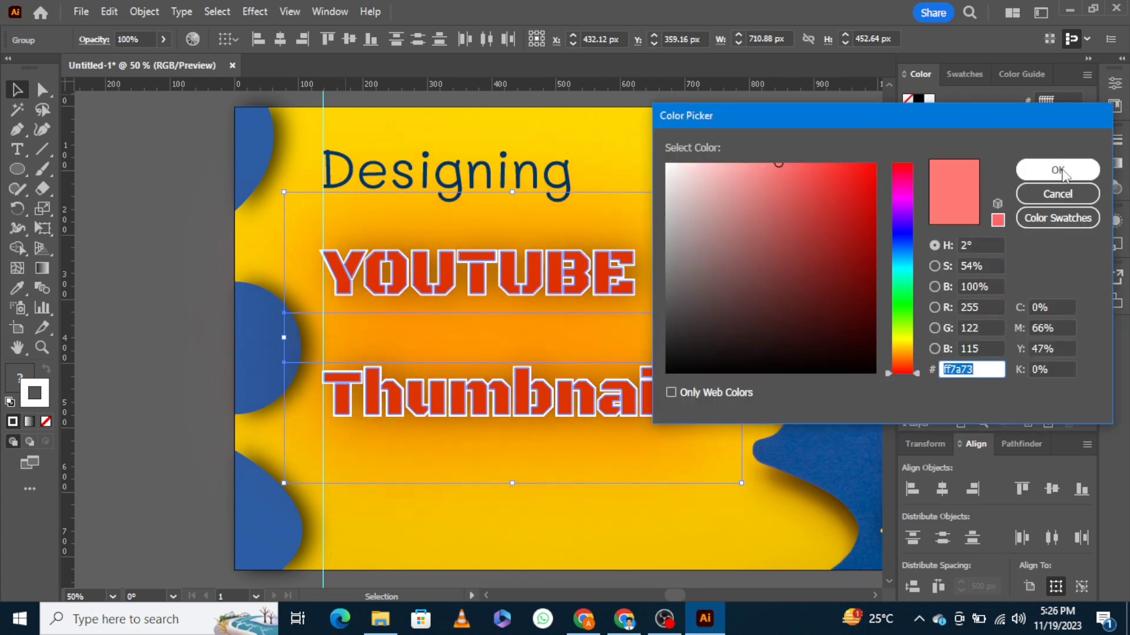
{"action": "left_click", "coordinate": [1056, 169]}
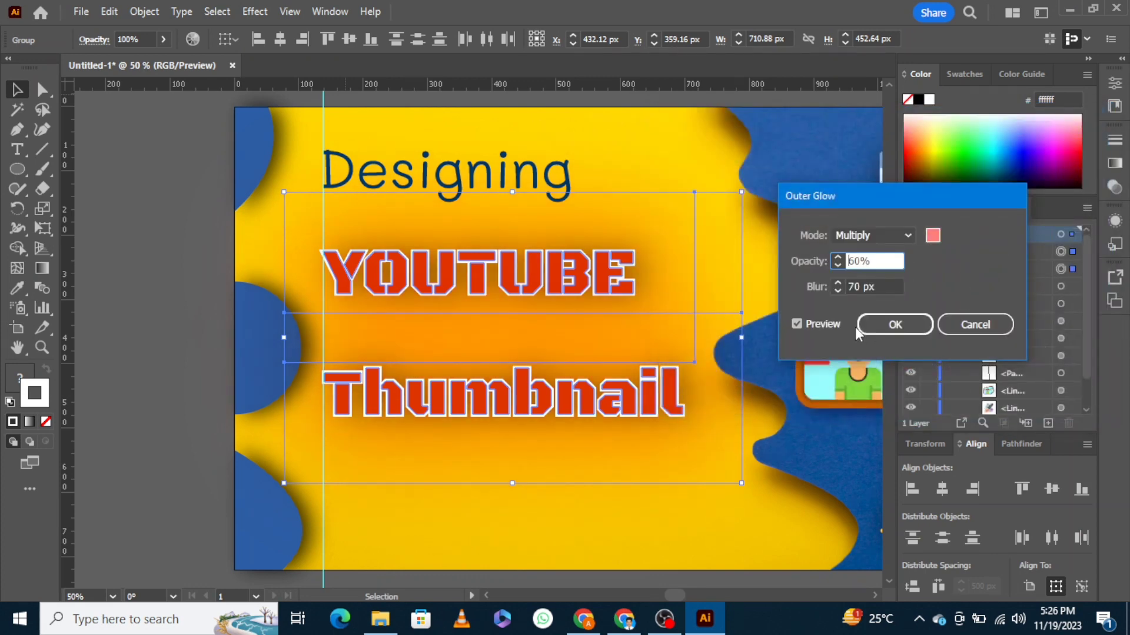
Try the Overlay, Multiply and Screen blending modes on the outer glow
{"action": "left_click", "coordinate": [902, 231]}
{"action": "left_click", "coordinate": [895, 231]}
{"action": "left_click", "coordinate": [897, 233]}
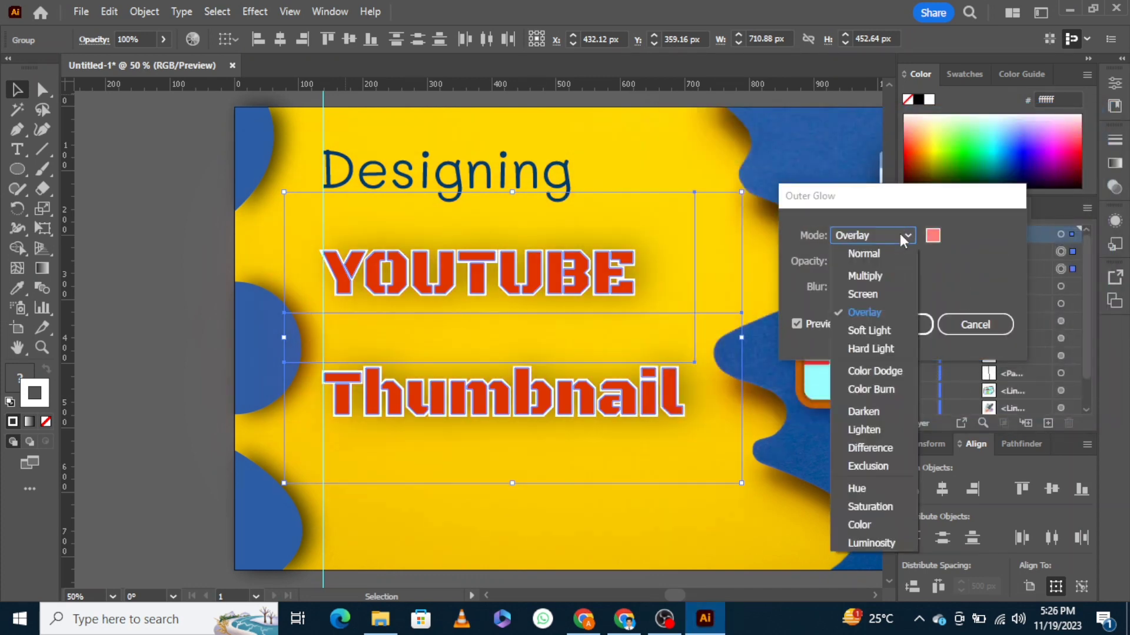
{"action": "left_click", "coordinate": [898, 274]}
{"action": "left_click", "coordinate": [904, 239]}
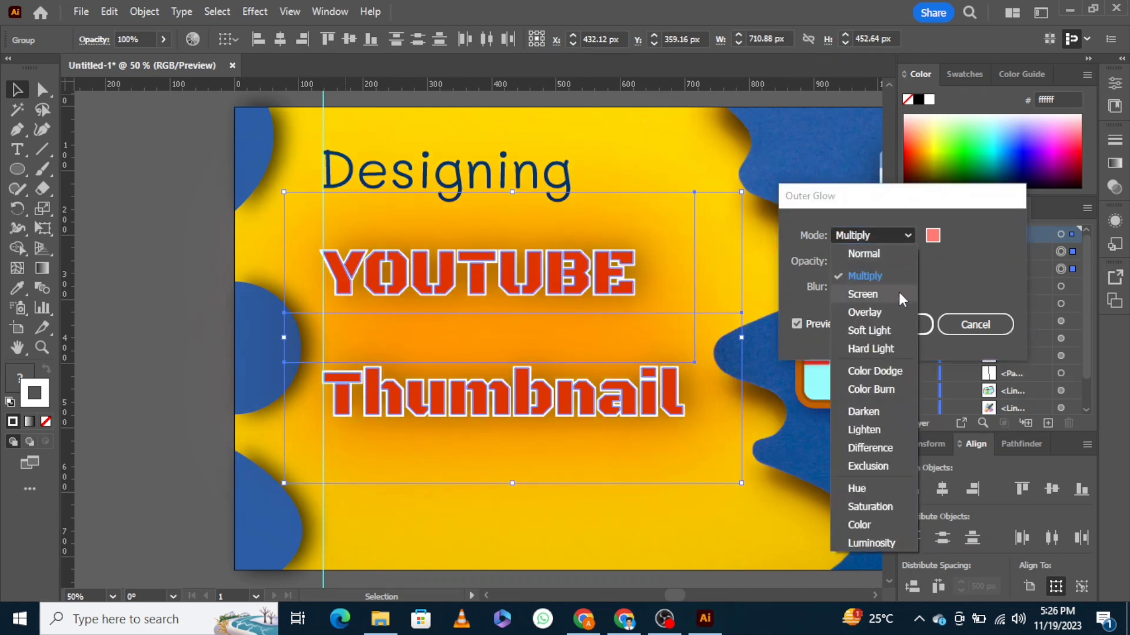
{"action": "left_click", "coordinate": [898, 289]}
Set the outer glow's blending mode to Normal and apply the effect to both words
{"action": "left_click", "coordinate": [904, 237]}
{"action": "left_click", "coordinate": [890, 255]}
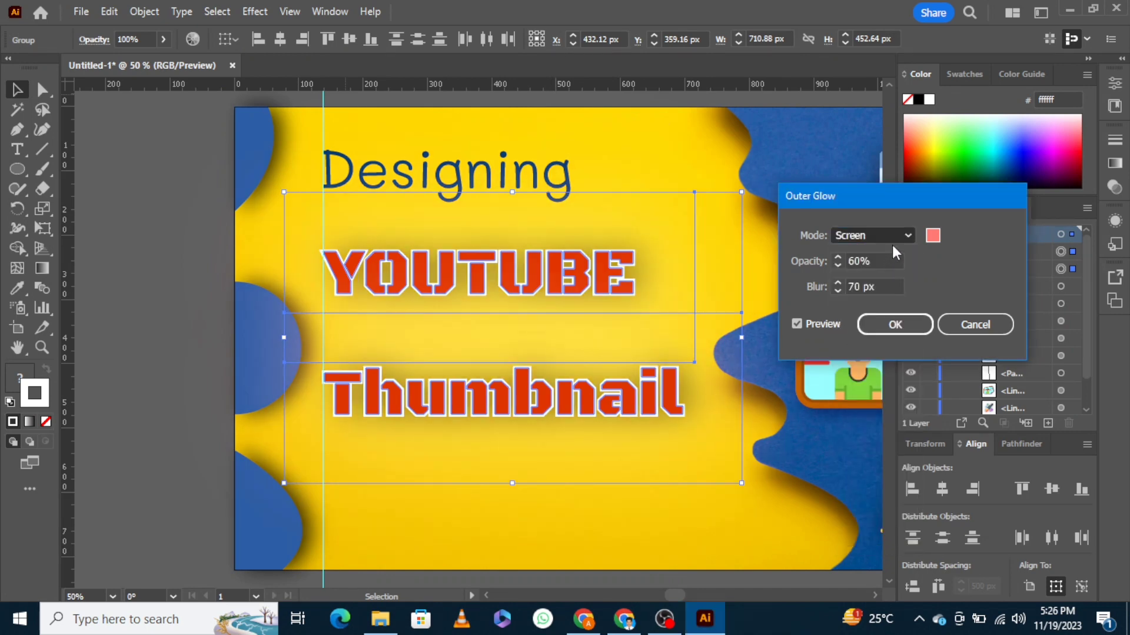
{"action": "left_click", "coordinate": [891, 323]}
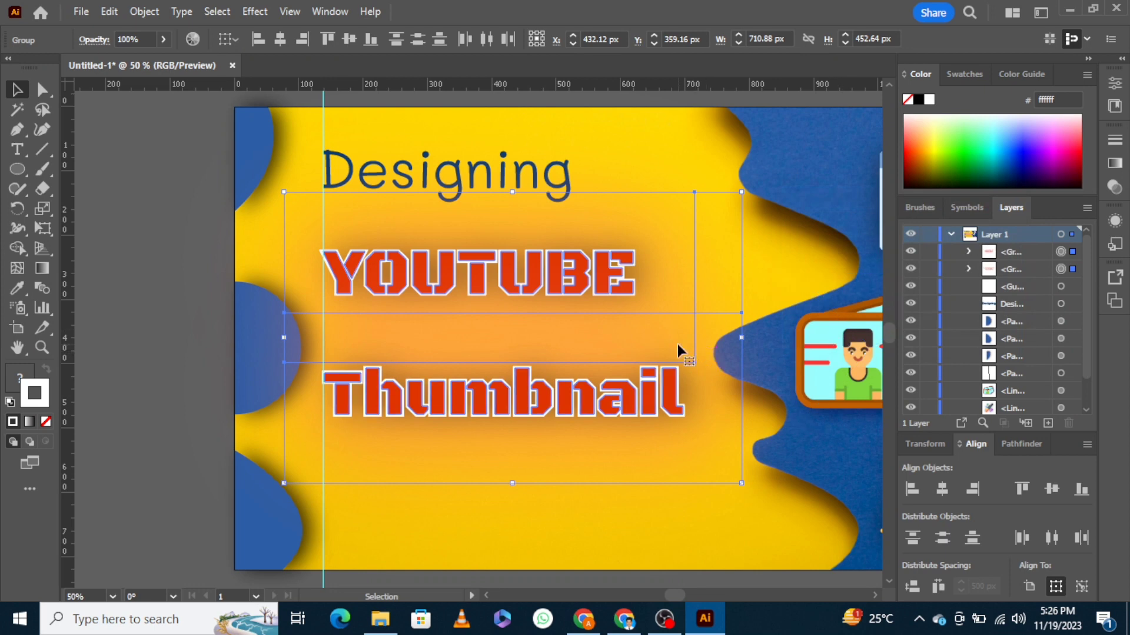
Deselect the lettering and examine its glow against the whole thumbnail
{"action": "left_click", "coordinate": [590, 318]}
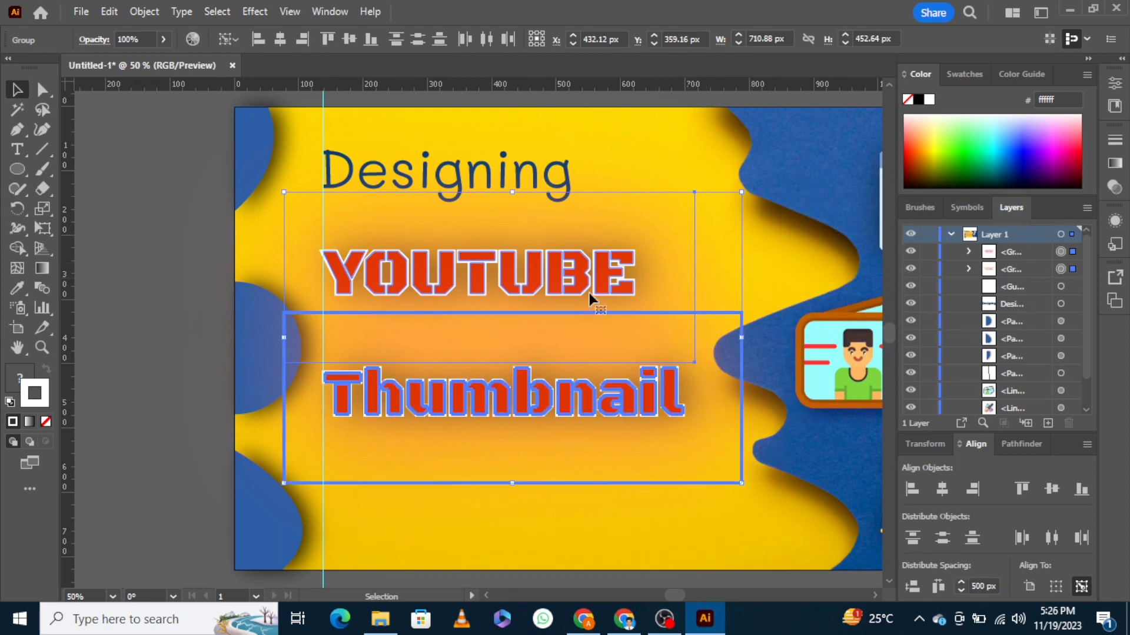
{"action": "left_click", "coordinate": [150, 235]}
{"action": "scroll", "coordinate": [148, 296], "scroll_direction": "down", "scroll_amount": 2, "text": "alt"}
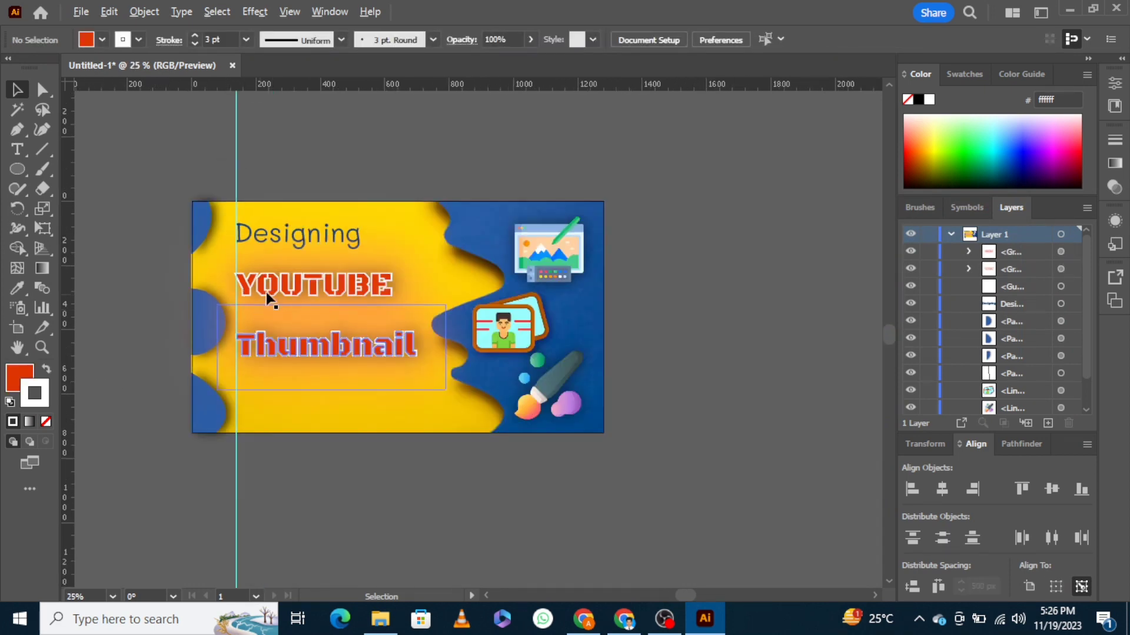
{"action": "scroll", "coordinate": [266, 292], "scroll_direction": "up", "scroll_amount": 2, "text": "alt"}
{"action": "scroll", "coordinate": [320, 373], "scroll_direction": "left", "scroll_amount": 3}
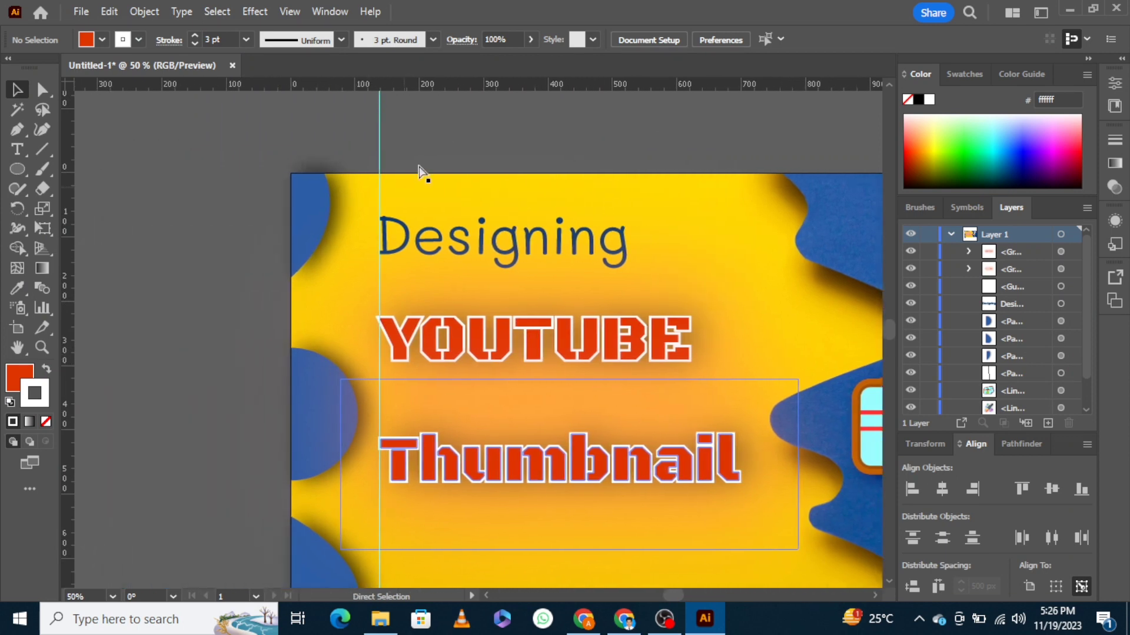
Group the "YOUTUBE" and "Thumbnail" lettering together and hide that group
{"action": "left_click", "coordinate": [502, 245]}
{"action": "left_click", "coordinate": [500, 125]}
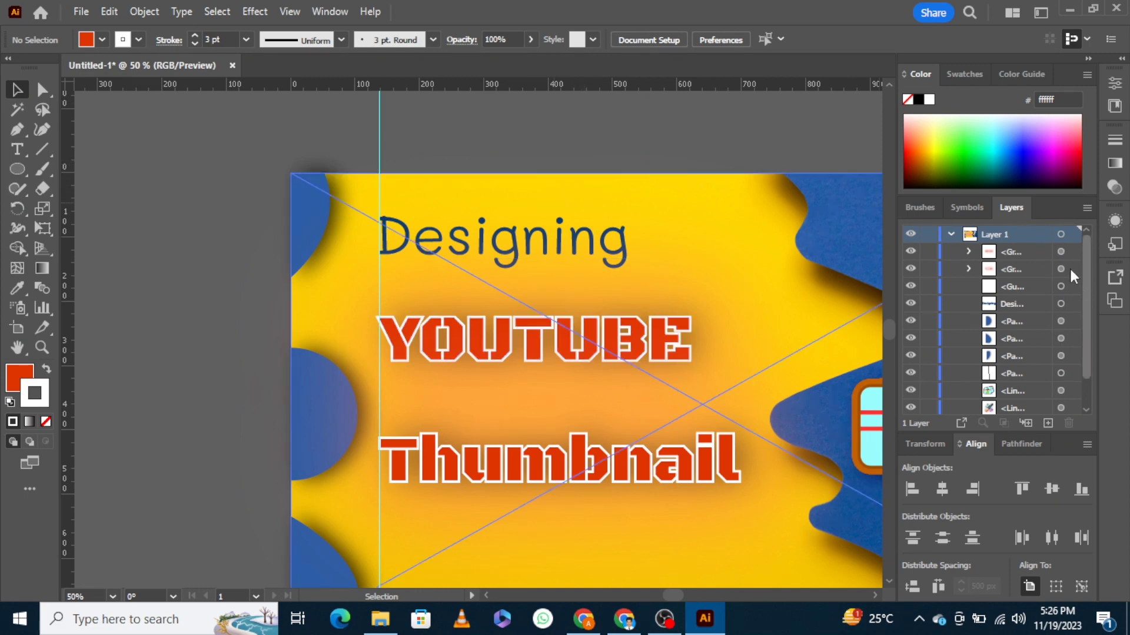
{"action": "mouse_move", "coordinate": [1086, 316]}
{"action": "left_mouse_down"}
{"action": "mouse_move", "coordinate": [1101, 379]}
{"action": "mouse_move", "coordinate": [1086, 310]}
{"action": "left_mouse_up"}
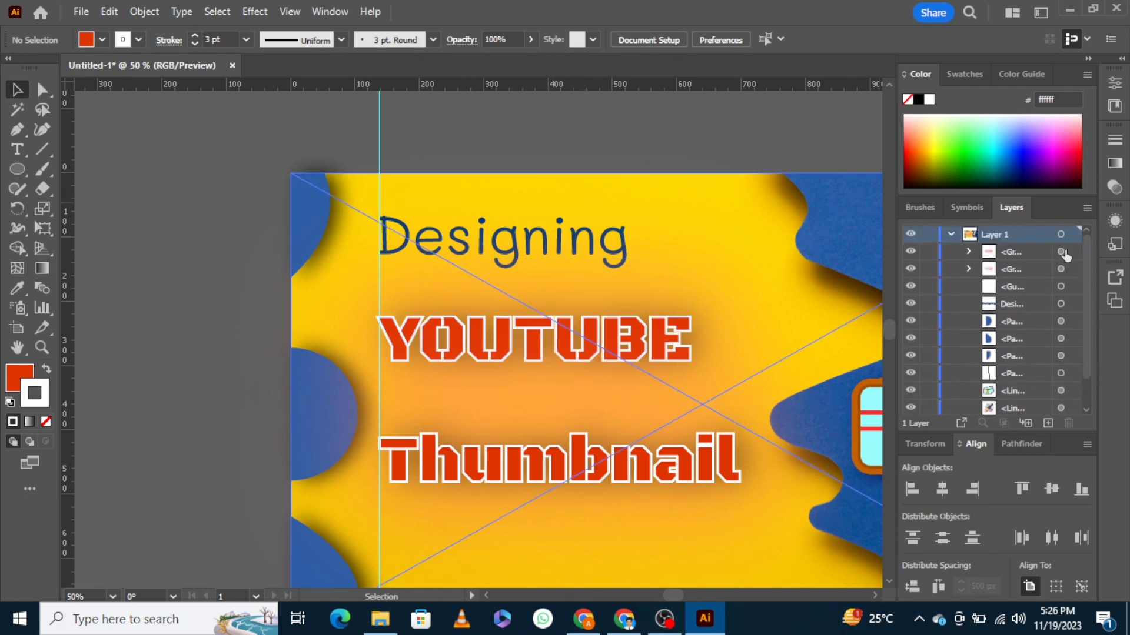
{"action": "left_click", "coordinate": [1071, 253]}
{"action": "left_click", "coordinate": [1072, 271], "text": "shift"}
{"action": "key", "text": "ctrl+g"}
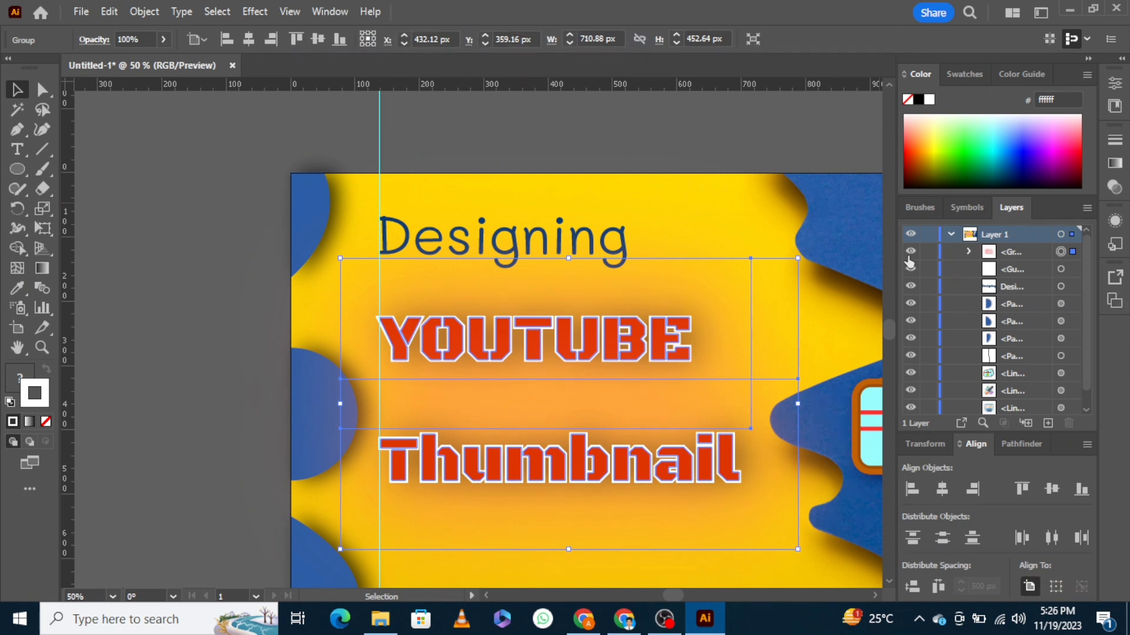
{"action": "left_click", "coordinate": [910, 252]}
Expand the object and fill of the "Designing" text into outlines
{"action": "left_click", "coordinate": [583, 259]}
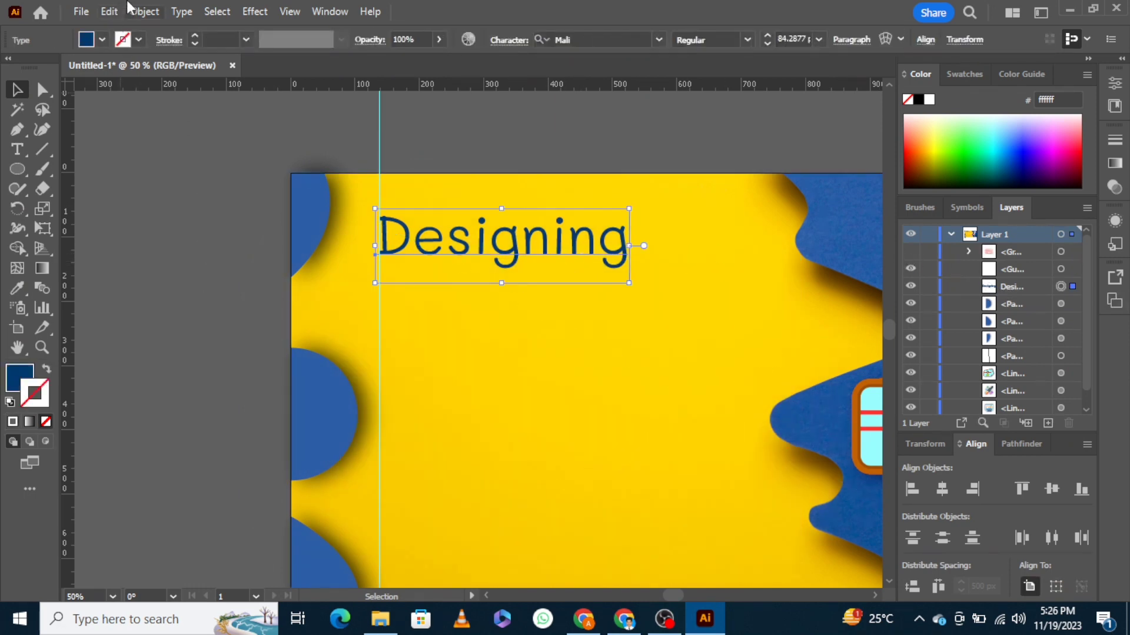
{"action": "left_click", "coordinate": [144, 12]}
{"action": "left_click", "coordinate": [214, 219]}
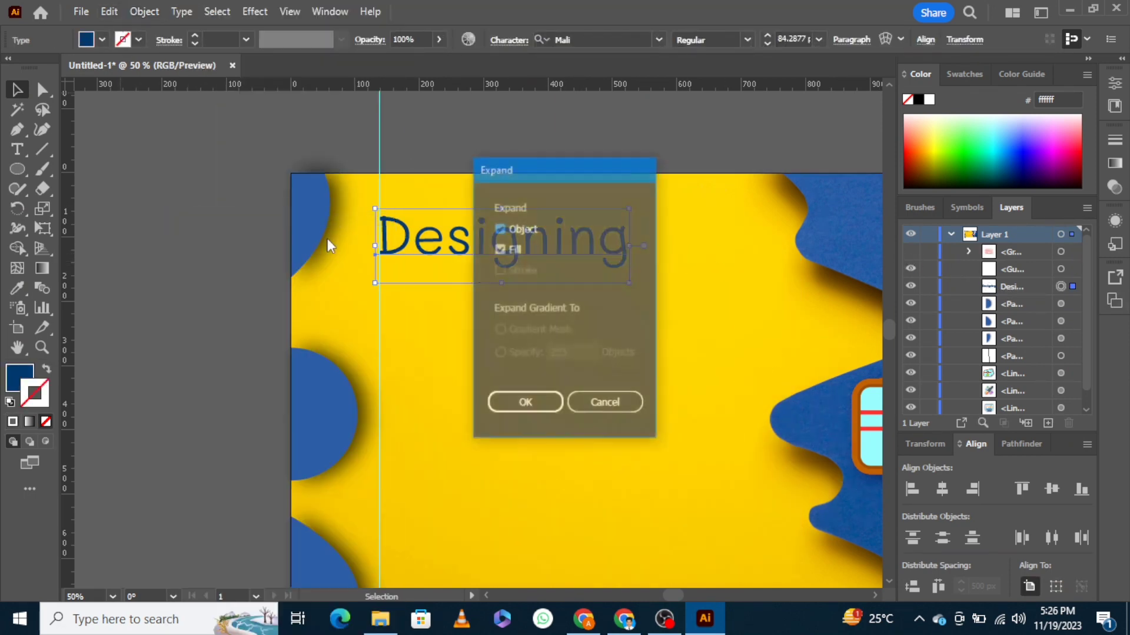
{"action": "left_click", "coordinate": [537, 399]}
{"action": "left_click", "coordinate": [486, 131]}
Give the expanded "Designing" lettering a white 1 pt stroke aligned to the outside
{"action": "left_click", "coordinate": [504, 249]}
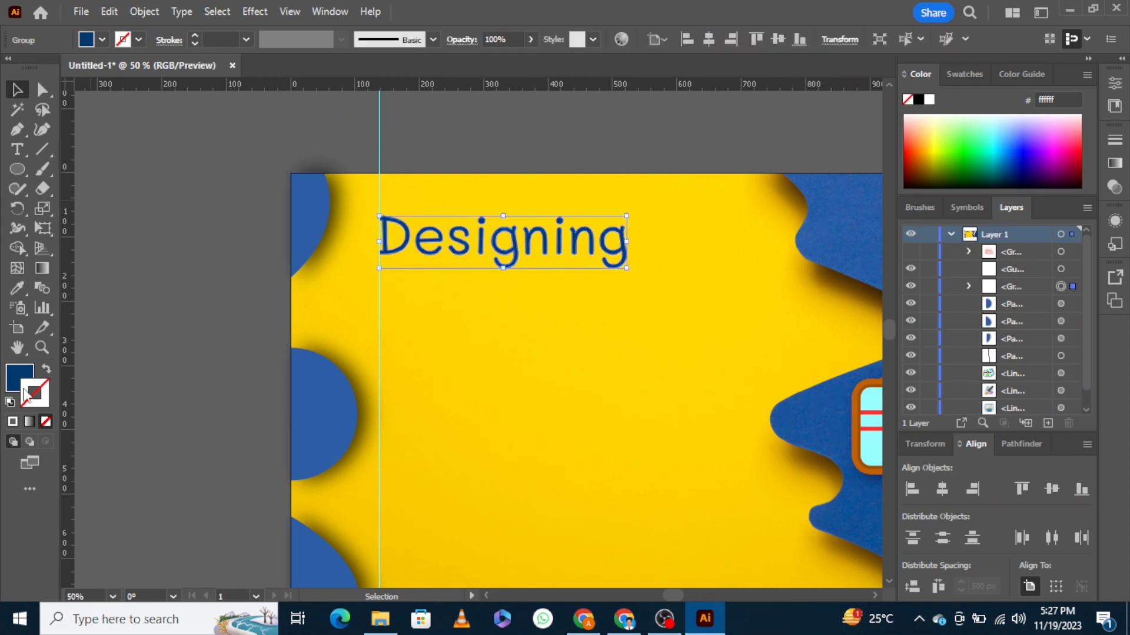
{"action": "left_click", "coordinate": [166, 40]}
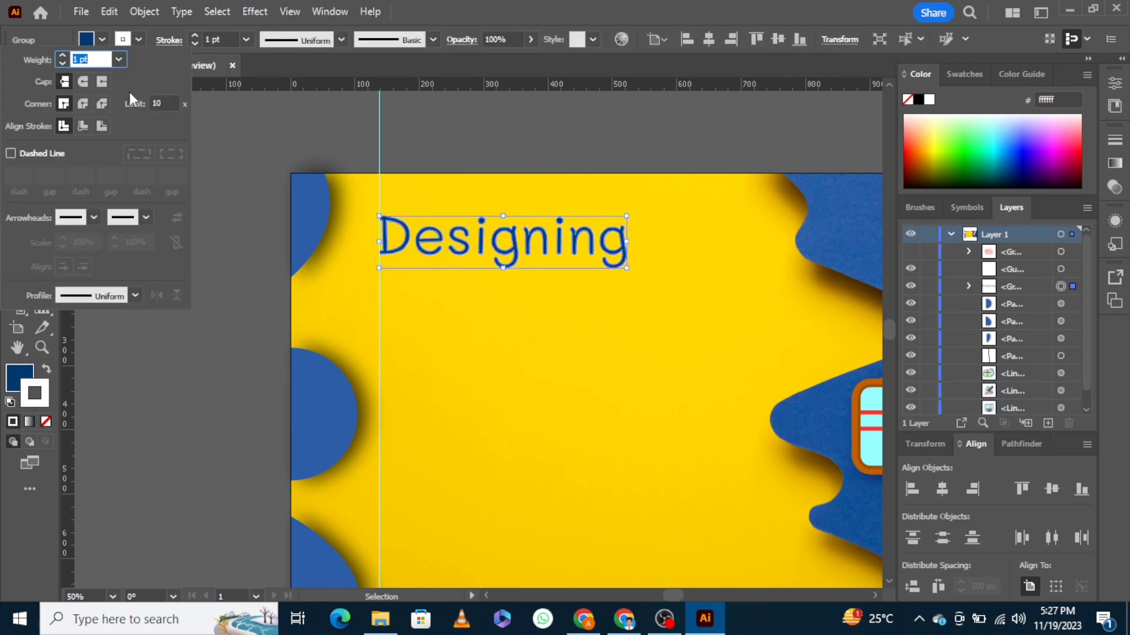
{"action": "left_click", "coordinate": [103, 125]}
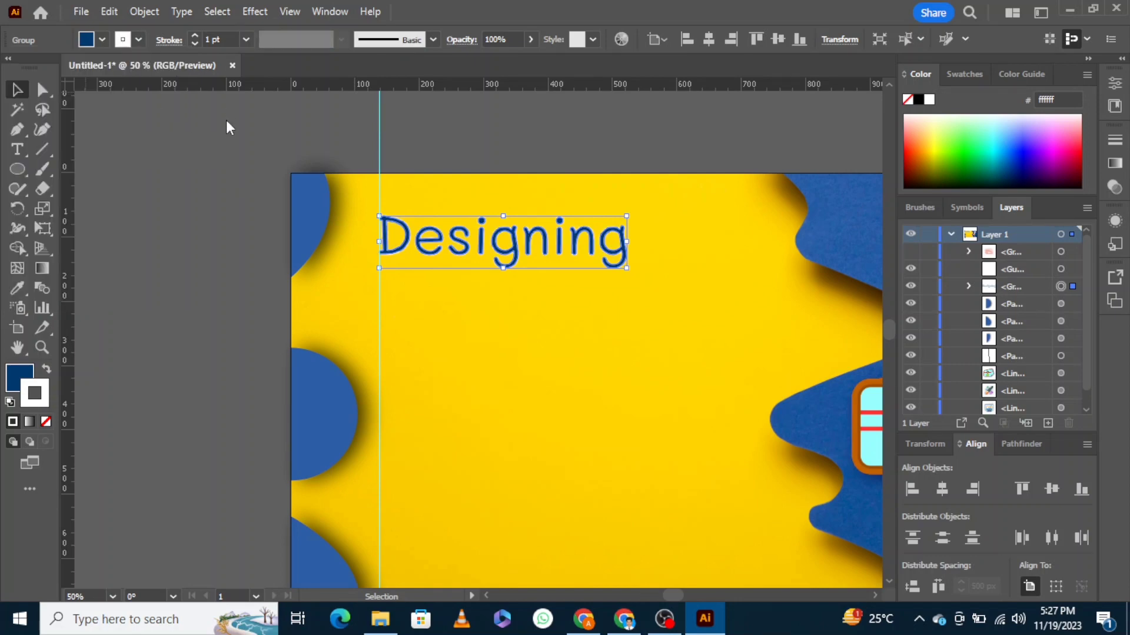
{"action": "left_click", "coordinate": [496, 143]}
{"action": "left_click", "coordinate": [504, 247]}
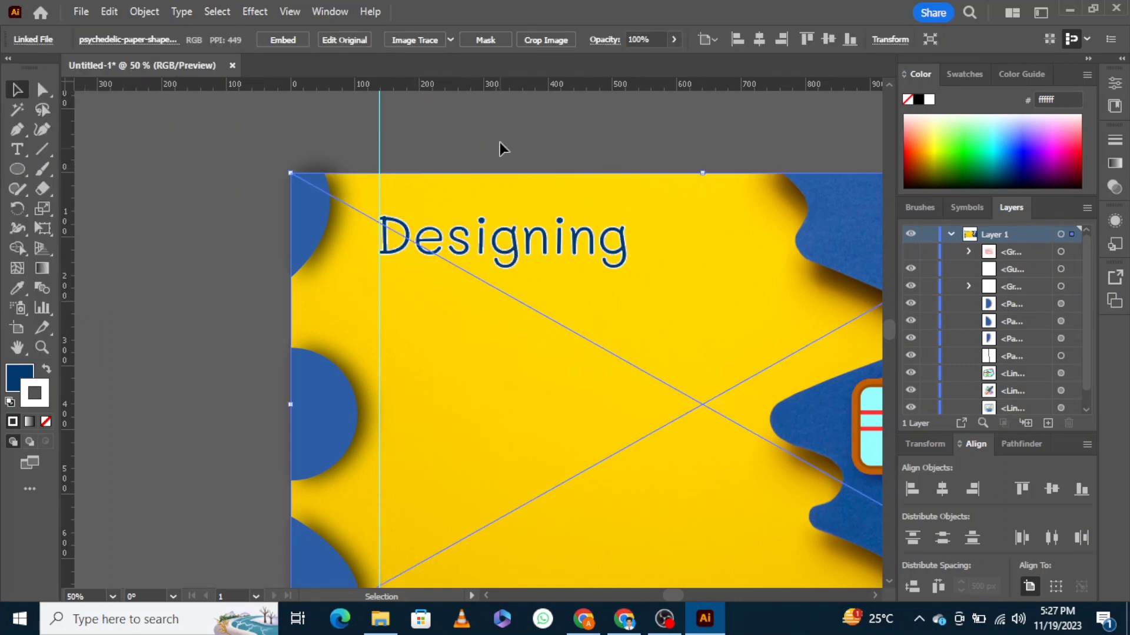
Set the stroke weight of the "Designing" lettering's white outline to 3 pt
{"action": "left_click", "coordinate": [499, 143]}
{"action": "left_click", "coordinate": [517, 238]}
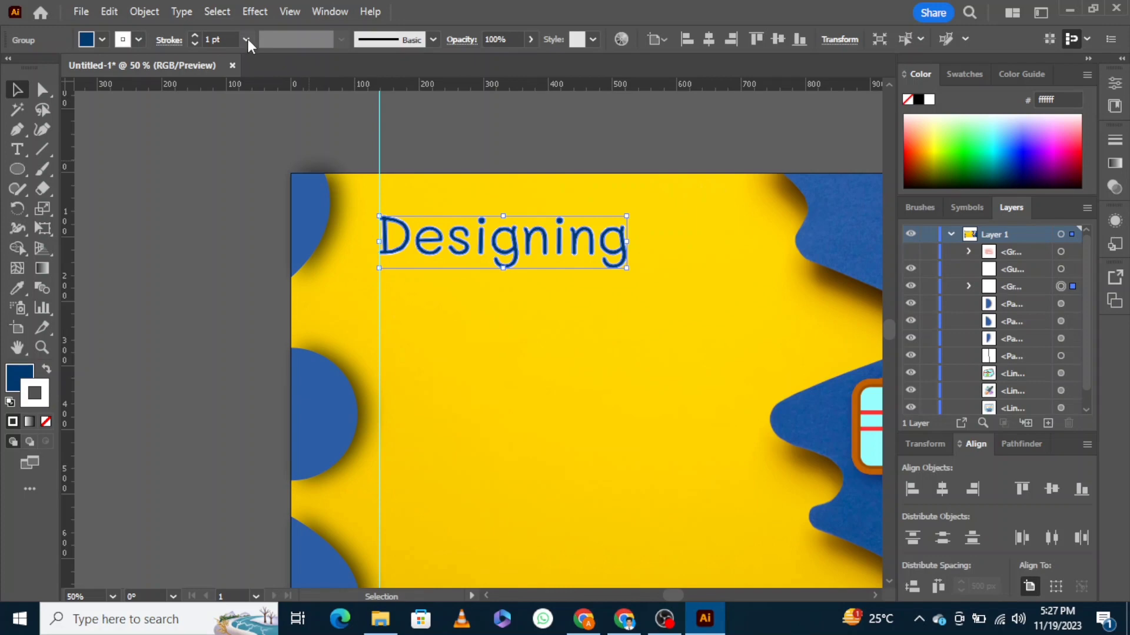
{"action": "left_click", "coordinate": [248, 39]}
{"action": "left_click", "coordinate": [280, 150]}
{"action": "left_click", "coordinate": [526, 115]}
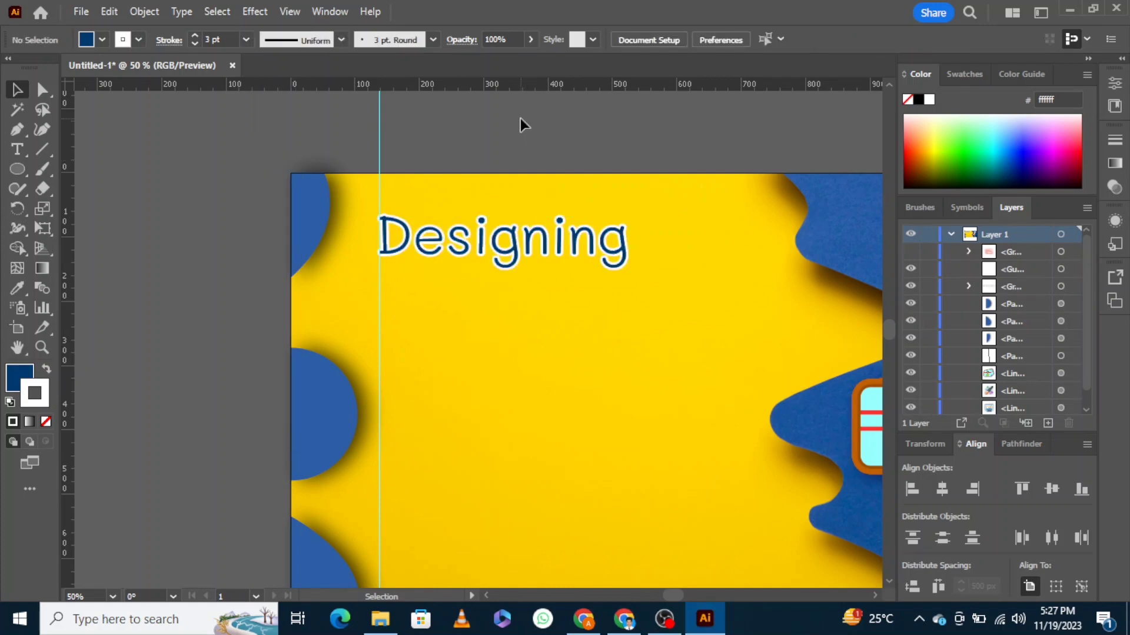
Show the hidden group containing the "YOUTUBE" and "Thumbnail" lettering again, leaving nothing selected
{"action": "left_click", "coordinate": [909, 251]}
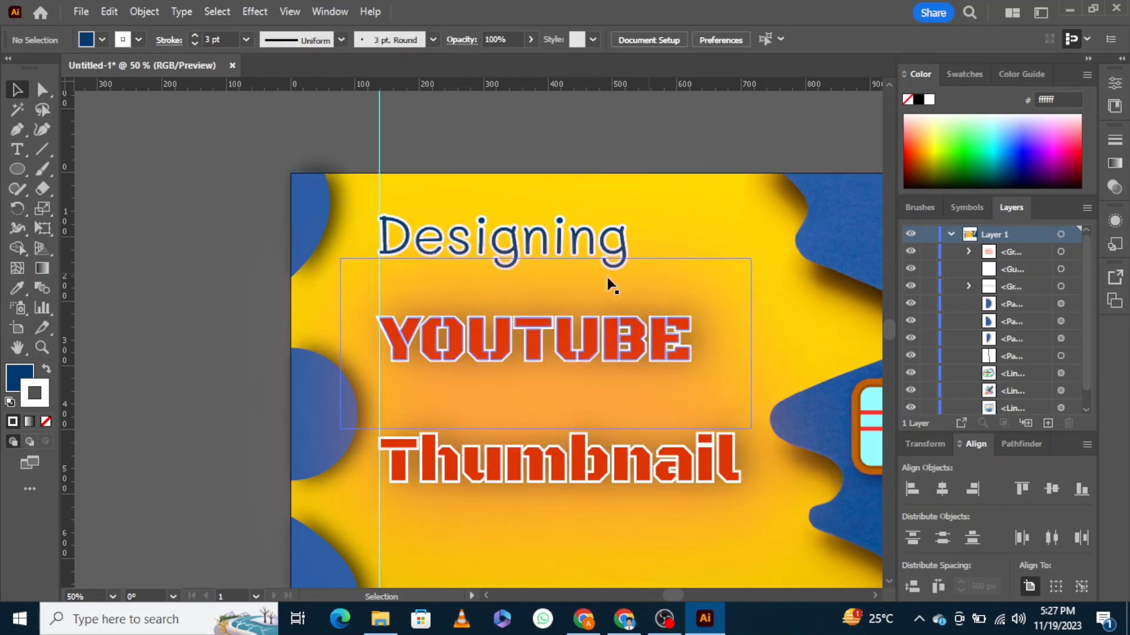
{"action": "left_click", "coordinate": [1072, 252]}
{"action": "left_click", "coordinate": [1072, 269], "text": "shift"}
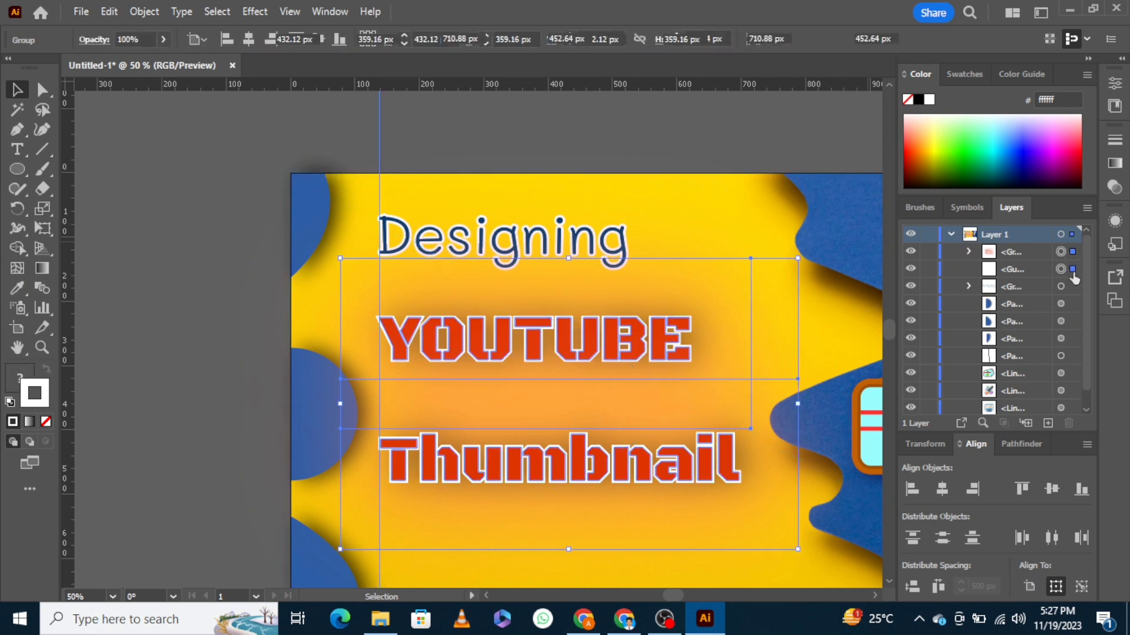
{"action": "left_click", "coordinate": [1072, 269], "text": "shift"}
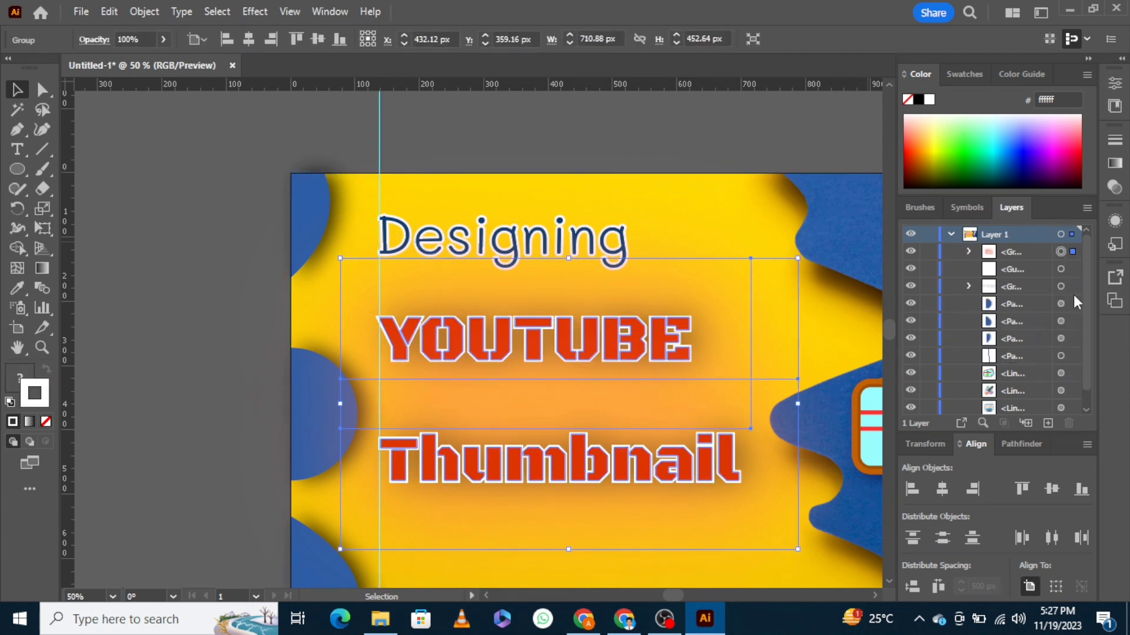
{"action": "left_click", "coordinate": [488, 143]}
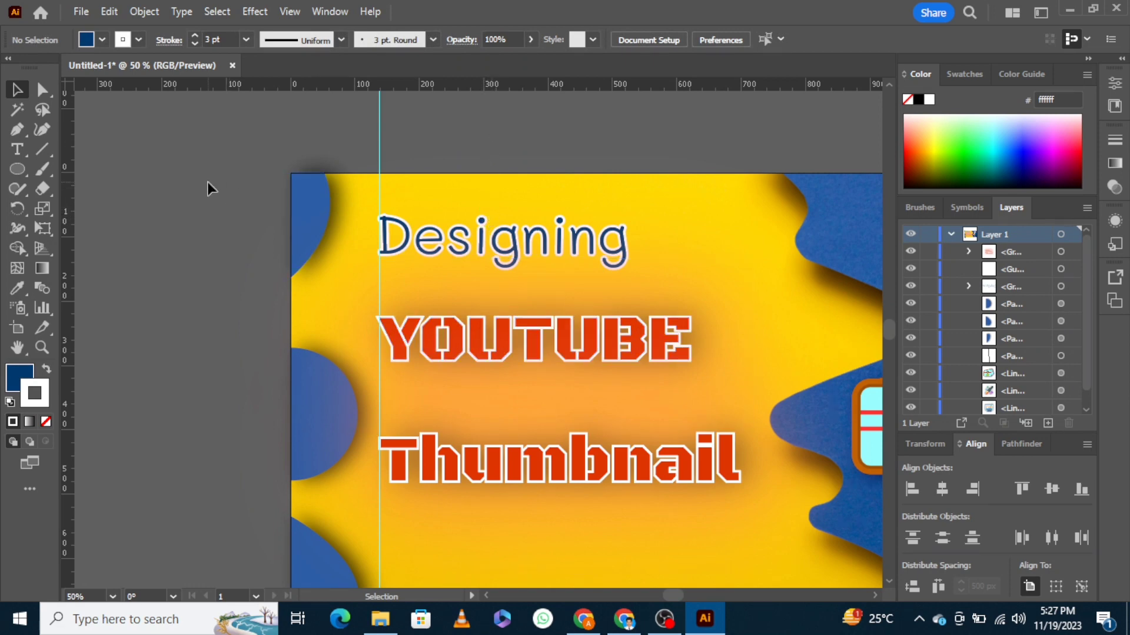
Delete the vertical guide that runs along the start of the text lines
{"action": "scroll", "coordinate": [277, 320], "scroll_direction": "down", "scroll_amount": 2, "text": "alt"}
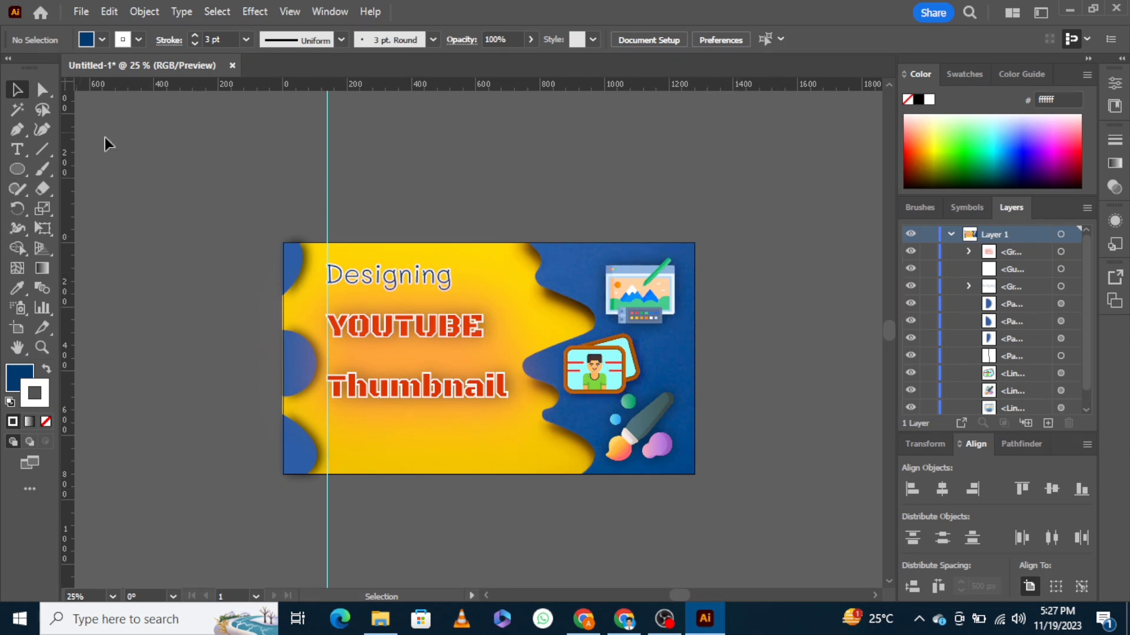
{"action": "left_click_drag", "start_coordinate": [237, 179], "coordinate": [232, 172]}
{"action": "key", "text": "Delete"}
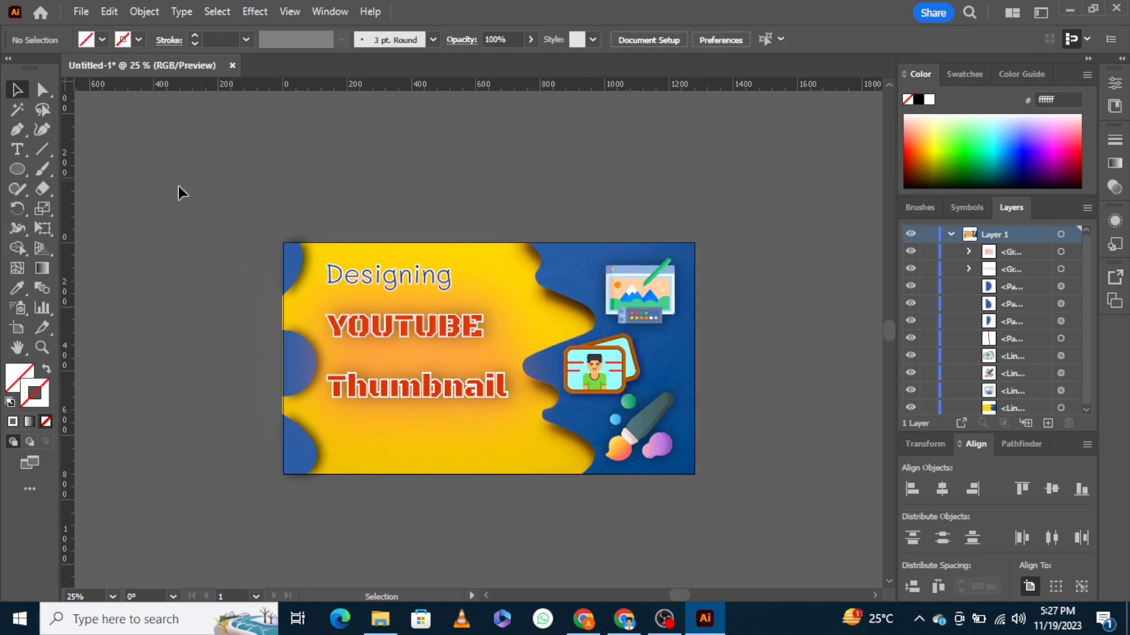
Draw a straight vertical line about 500 px long on the empty canvas beside the artboard
{"action": "left_click", "coordinate": [42, 149]}
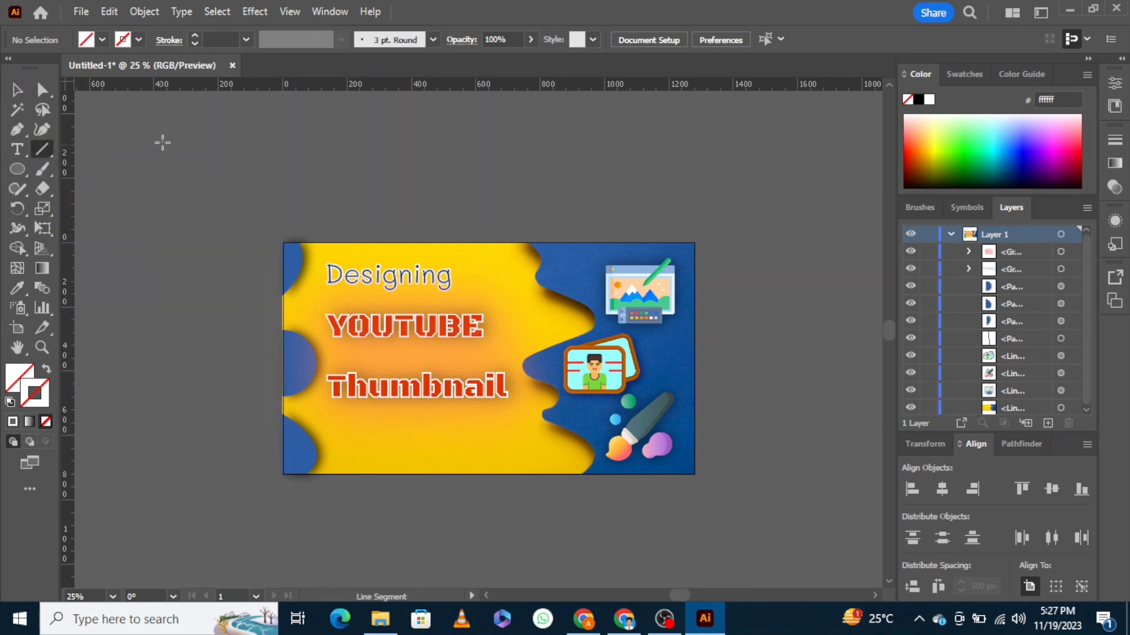
{"action": "left_click_drag", "start_coordinate": [166, 133], "coordinate": [168, 295]}
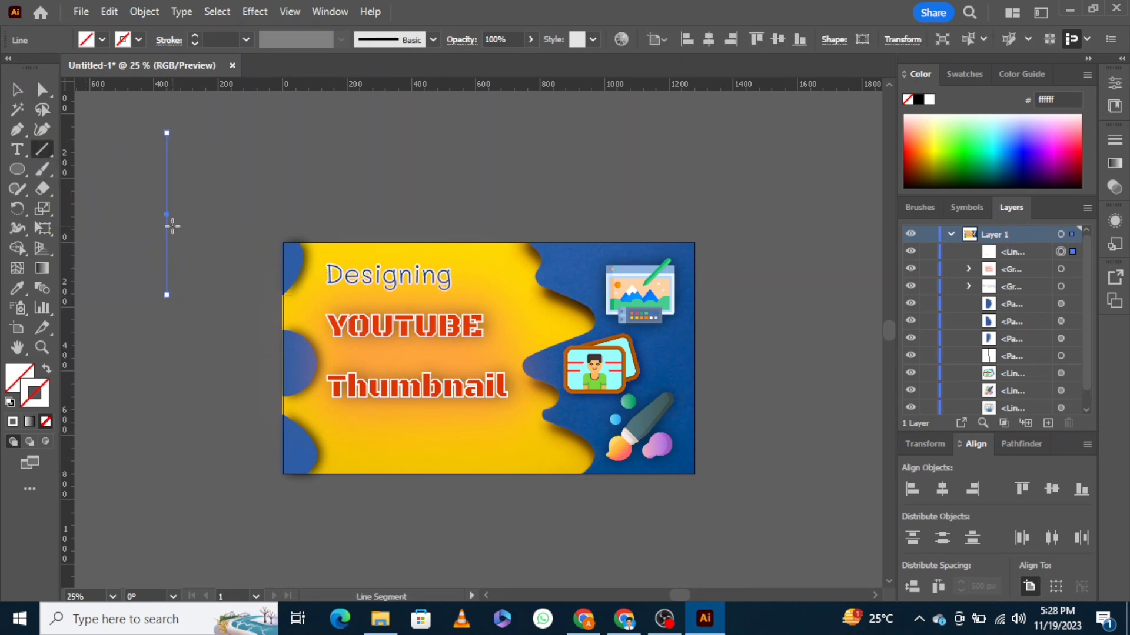
{"action": "key", "text": "v"}
{"action": "left_click", "coordinate": [204, 176]}
{"action": "left_click_drag", "start_coordinate": [209, 195], "coordinate": [145, 253]}
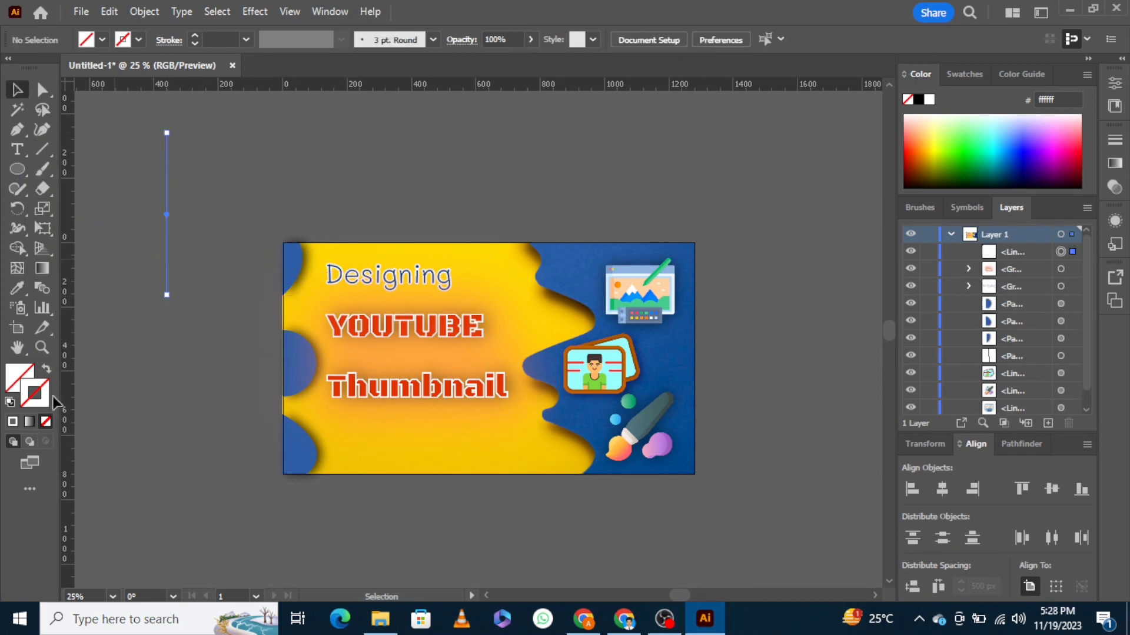
Give the vertical line a solid black 1 pt stroke
{"action": "left_click", "coordinate": [13, 422]}
{"action": "left_click", "coordinate": [191, 199]}
{"action": "left_click", "coordinate": [166, 203]}
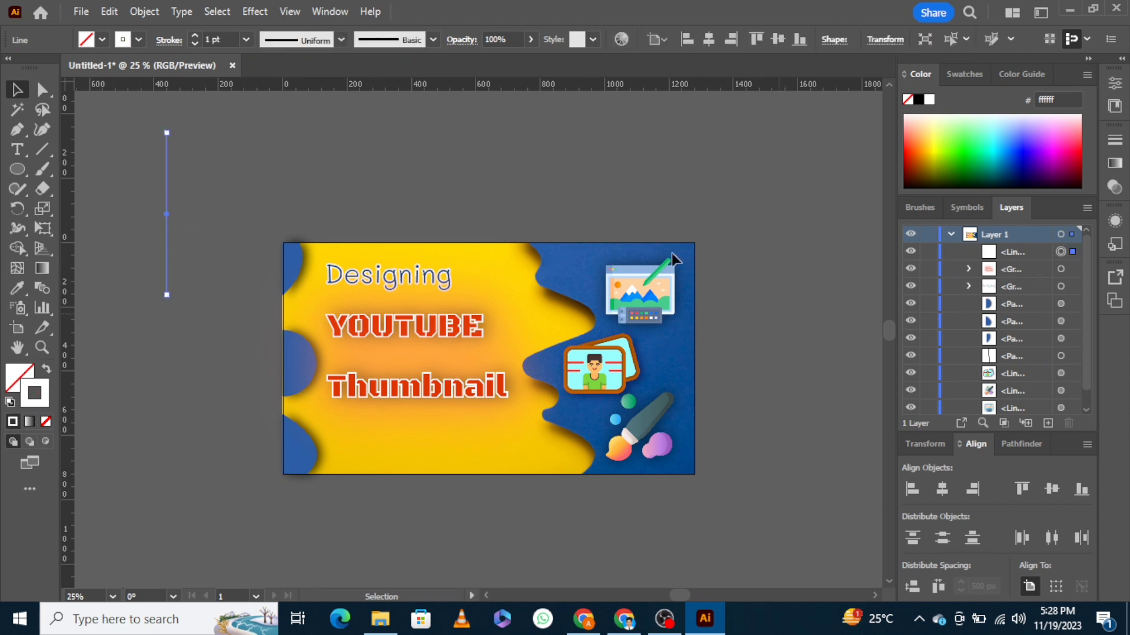
{"action": "left_click", "coordinate": [137, 40]}
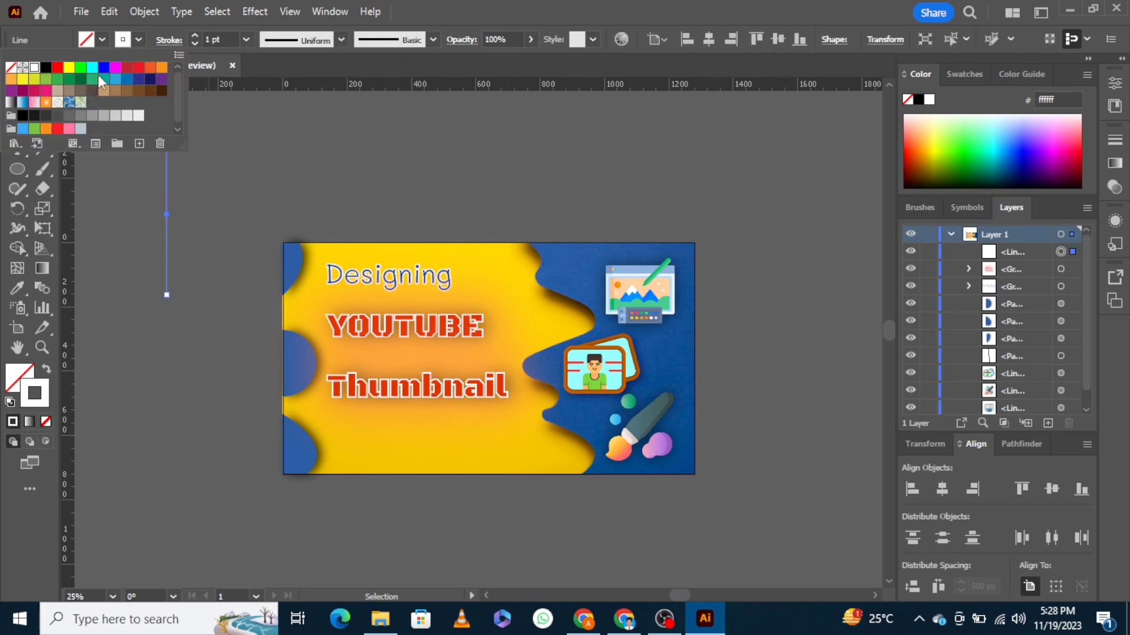
{"action": "left_click", "coordinate": [47, 67]}
{"action": "left_click", "coordinate": [119, 226]}
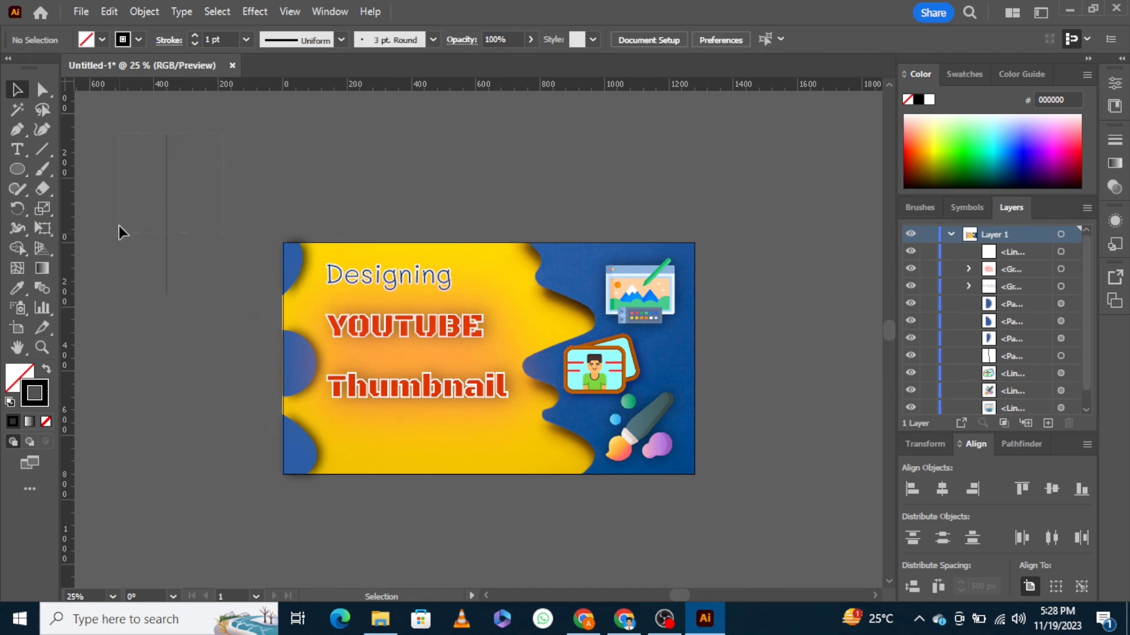
{"action": "left_click", "coordinate": [167, 178]}
{"action": "left_click_drag", "start_coordinate": [167, 179], "coordinate": [174, 180]}
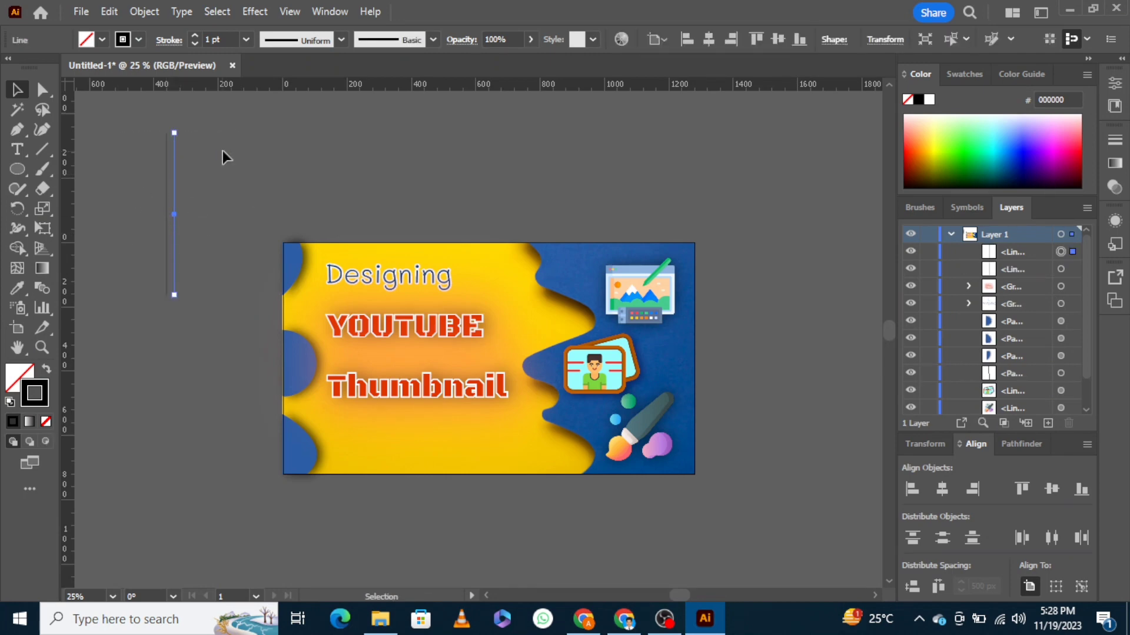
{"action": "left_click", "coordinate": [217, 159]}
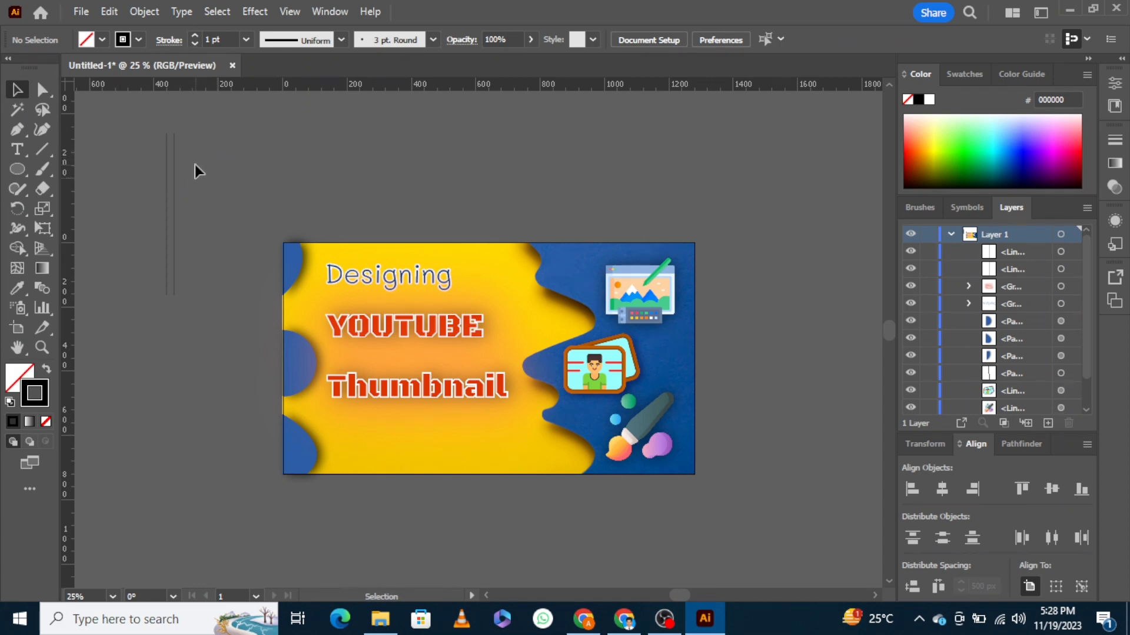
{"action": "right_click", "coordinate": [195, 167]}
{"action": "left_click", "coordinate": [290, 132]}
{"action": "left_click_drag", "start_coordinate": [150, 210], "coordinate": [152, 212]}
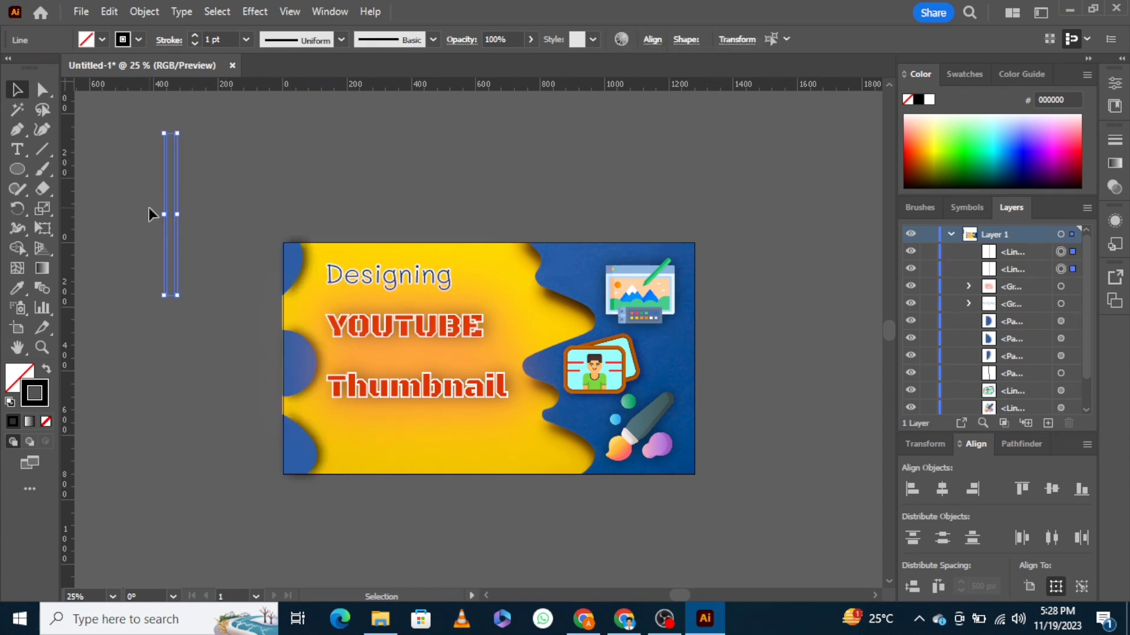
{"action": "left_click", "coordinate": [179, 192]}
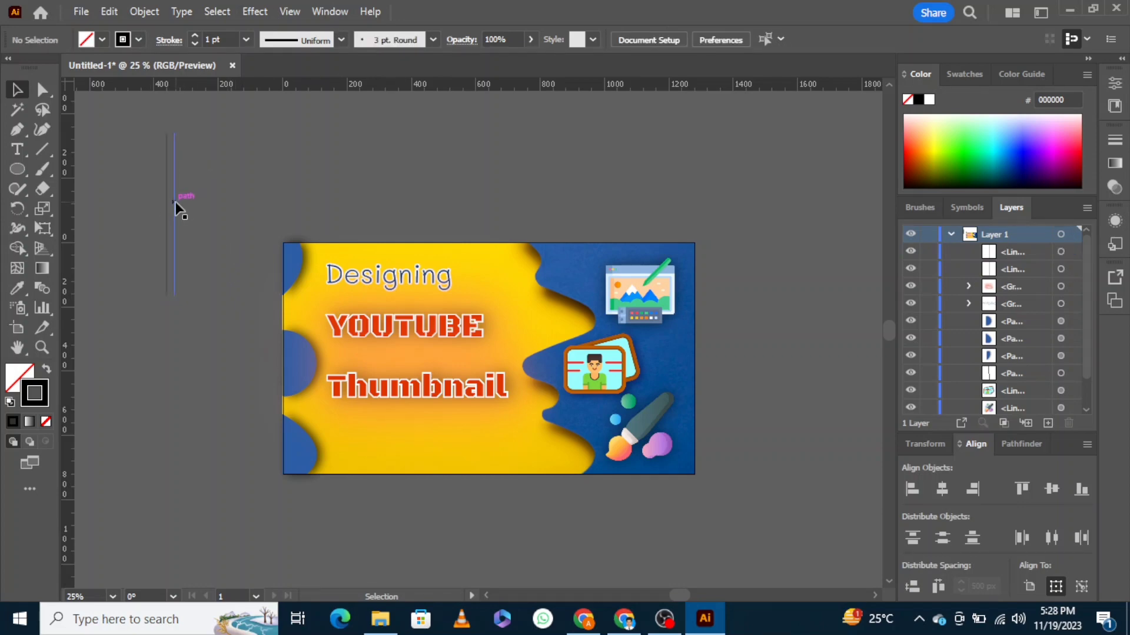
{"action": "left_click", "coordinate": [174, 213]}
{"action": "key", "text": "Delete"}
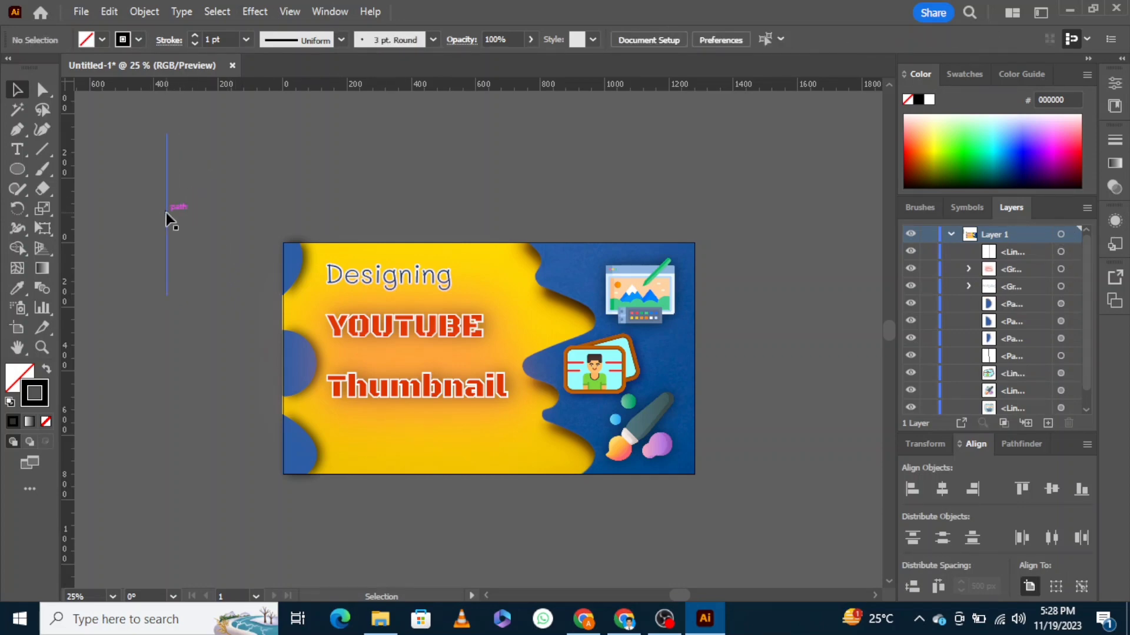
Duplicate the vertical line a short distance sideways and repeat the duplication 16 times to build a row of evenly spaced lines
{"action": "left_click_drag", "start_coordinate": [165, 213], "coordinate": [174, 213], "text": "alt"}
{"action": "key", "text": "ctrl+d"}
{"action": "key", "text": "ctrl+d"}
{"action": "key", "text": "ctrl+d"}
{"action": "key", "text": "ctrl+d"}
{"action": "key", "text": "ctrl+d"}
{"action": "key", "text": "ctrl+d"}
{"action": "key", "text": "ctrl+d"}
{"action": "key", "text": "ctrl+d"}
{"action": "key", "text": "ctrl+d"}
{"action": "key", "text": "ctrl+d"}
{"action": "key", "text": "ctrl+d"}
{"action": "key", "text": "ctrl+d"}
{"action": "key", "text": "ctrl+d"}
{"action": "key", "text": "ctrl+d"}
{"action": "key", "text": "ctrl+d"}
{"action": "key", "text": "ctrl+d"}
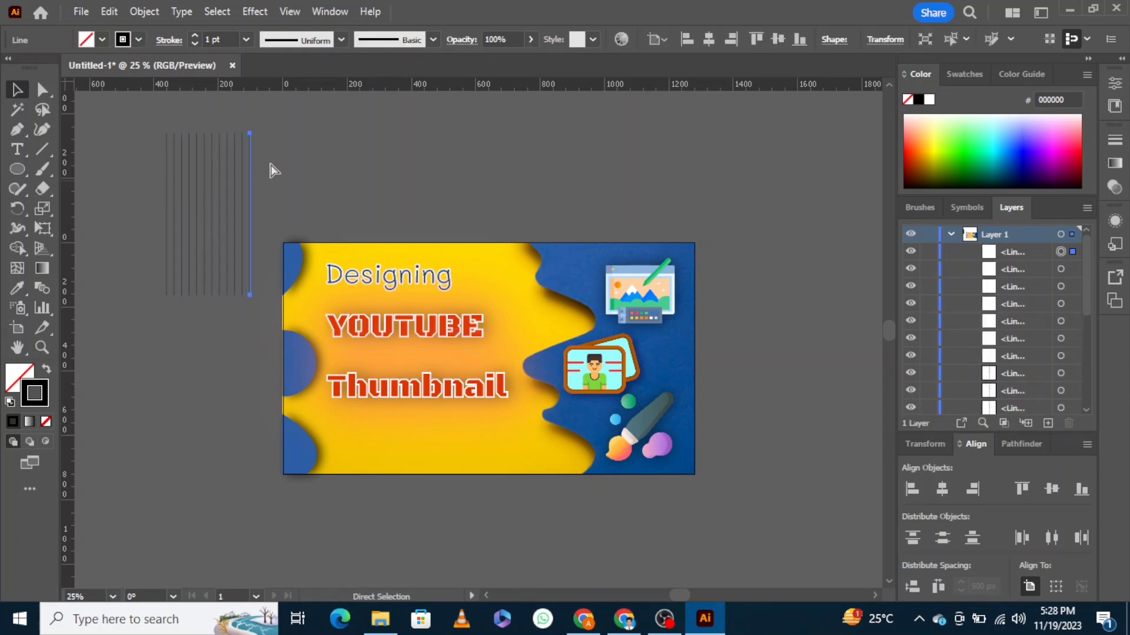
Move the whole row of lines diagonally down and away from the artboard so it no longer overlaps it
{"action": "left_click_drag", "start_coordinate": [313, 128], "coordinate": [111, 205]}
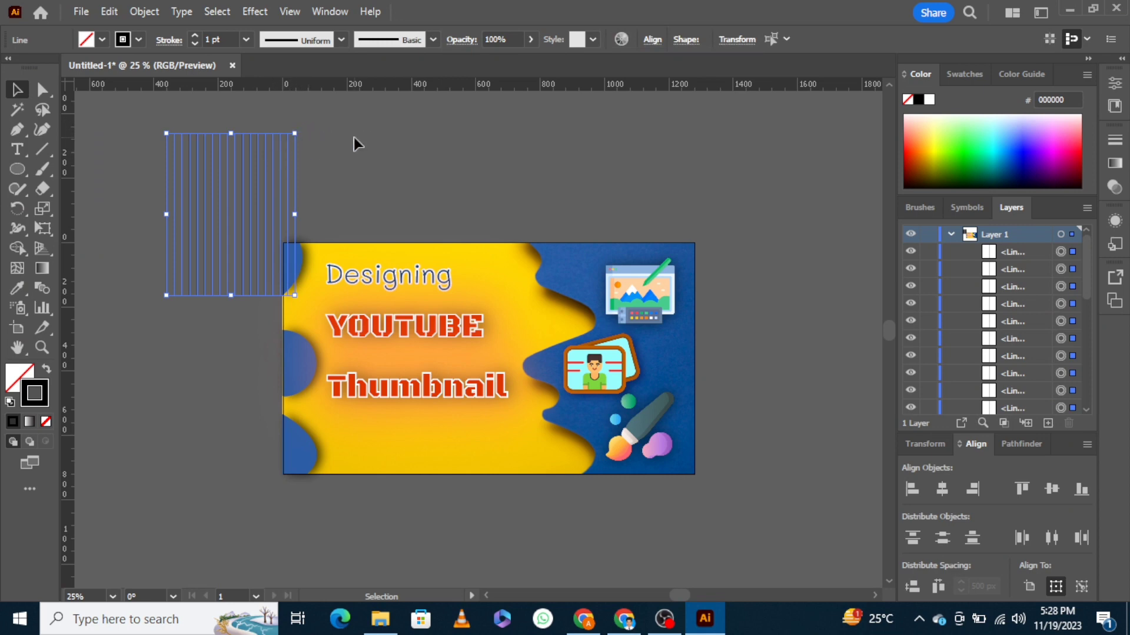
{"action": "left_click_drag", "start_coordinate": [227, 212], "coordinate": [179, 268]}
{"action": "left_click", "coordinate": [298, 190]}
Draw a circle about 400 px in diameter, as wide as the row of lines, and centre it over them
{"action": "left_click", "coordinate": [18, 170]}
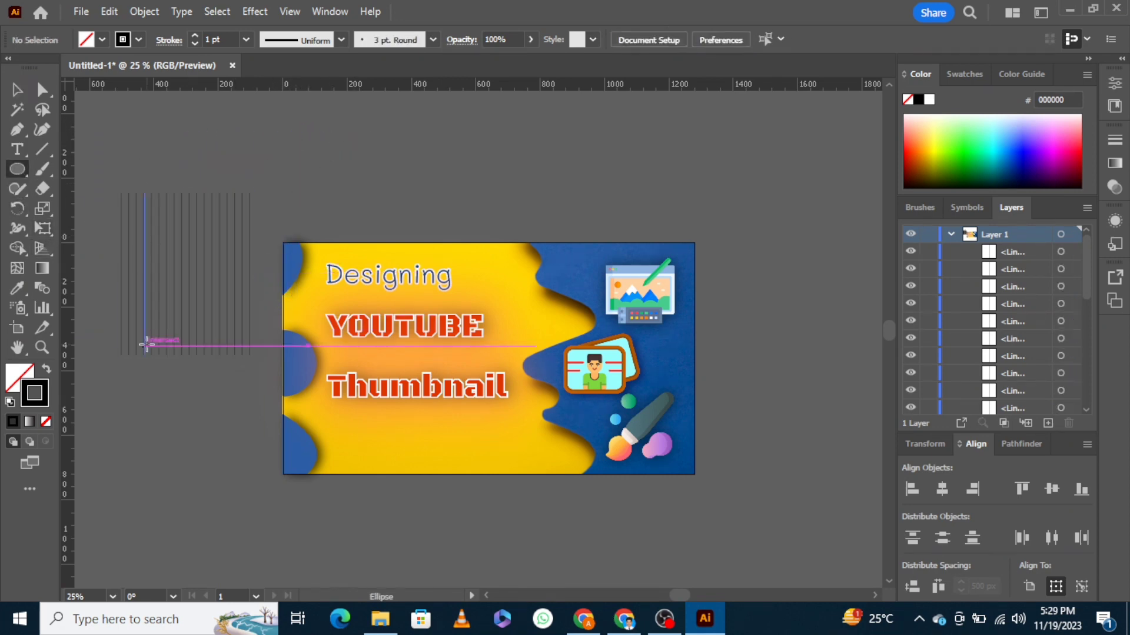
{"action": "left_click_drag", "start_coordinate": [121, 272], "coordinate": [253, 289]}
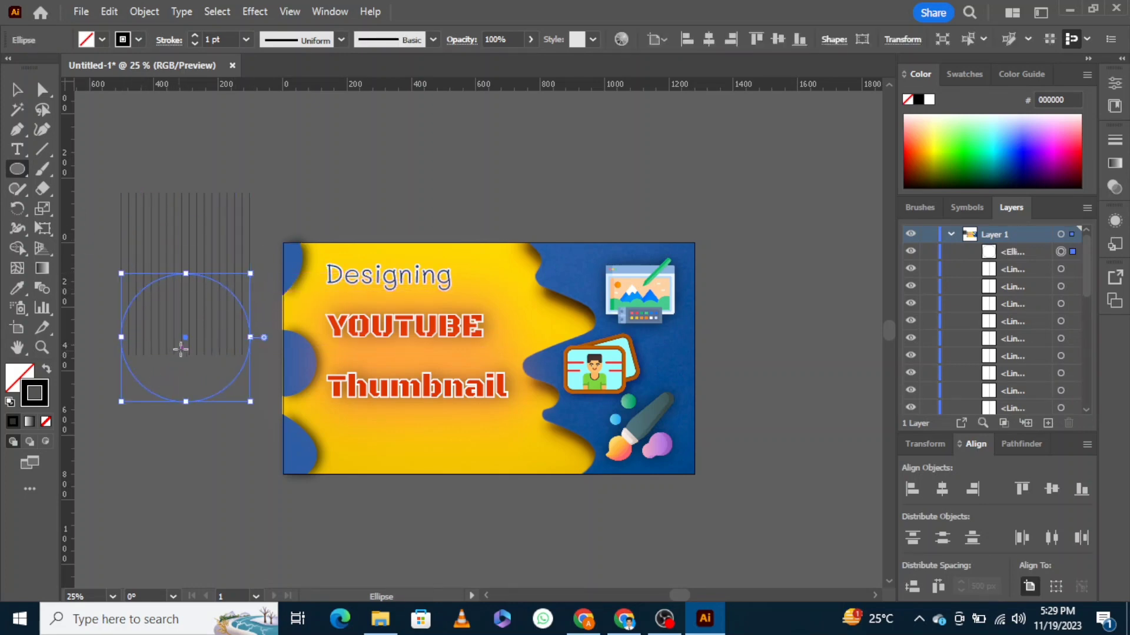
{"action": "left_click_drag", "start_coordinate": [186, 338], "coordinate": [184, 275]}
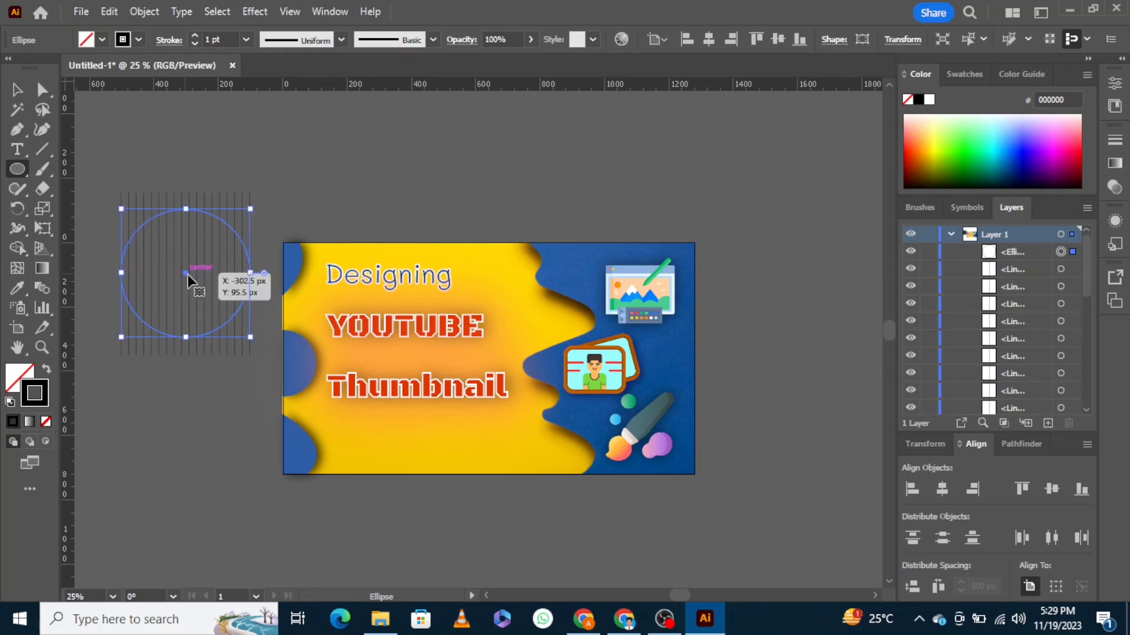
Rotate the row of lines together with the circle about 45° so the lines run diagonally
{"action": "key", "text": "v"}
{"action": "left_click_drag", "start_coordinate": [98, 287], "coordinate": [296, 231]}
{"action": "left_click", "coordinate": [288, 179]}
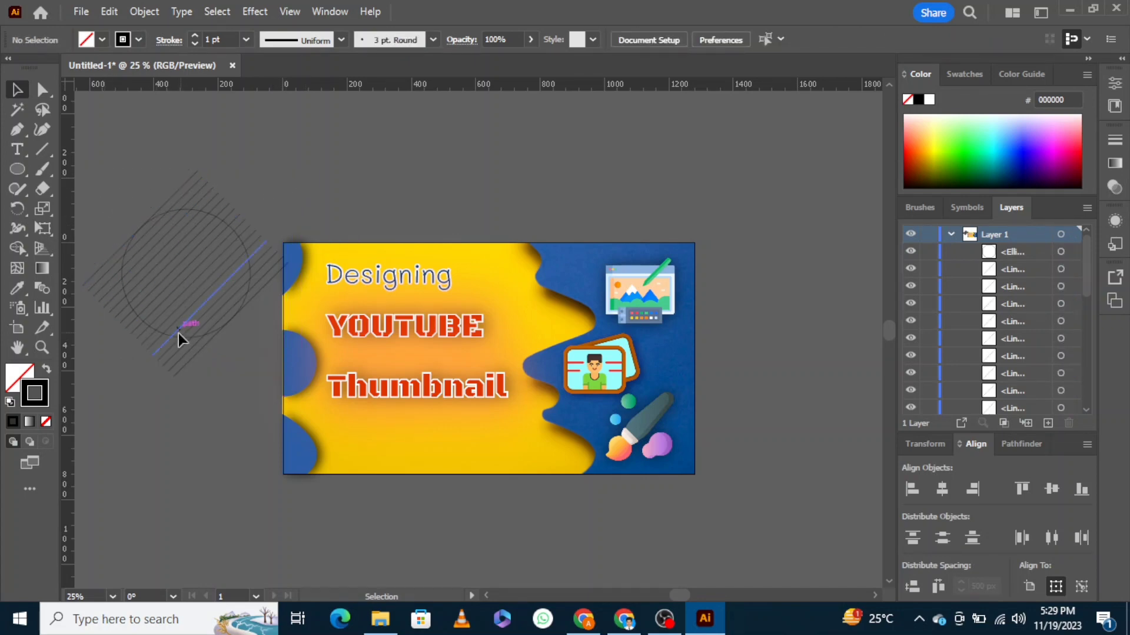
Remove all line segments outside the circle with the Shape Builder tool
{"action": "mouse_move", "coordinate": [238, 364]}
{"action": "left_mouse_down"}
{"action": "mouse_move", "coordinate": [85, 222]}
{"action": "mouse_move", "coordinate": [118, 294]}
{"action": "left_mouse_up"}
{"action": "left_click", "coordinate": [18, 248]}
{"action": "left_click_drag", "start_coordinate": [189, 352], "coordinate": [197, 352]}
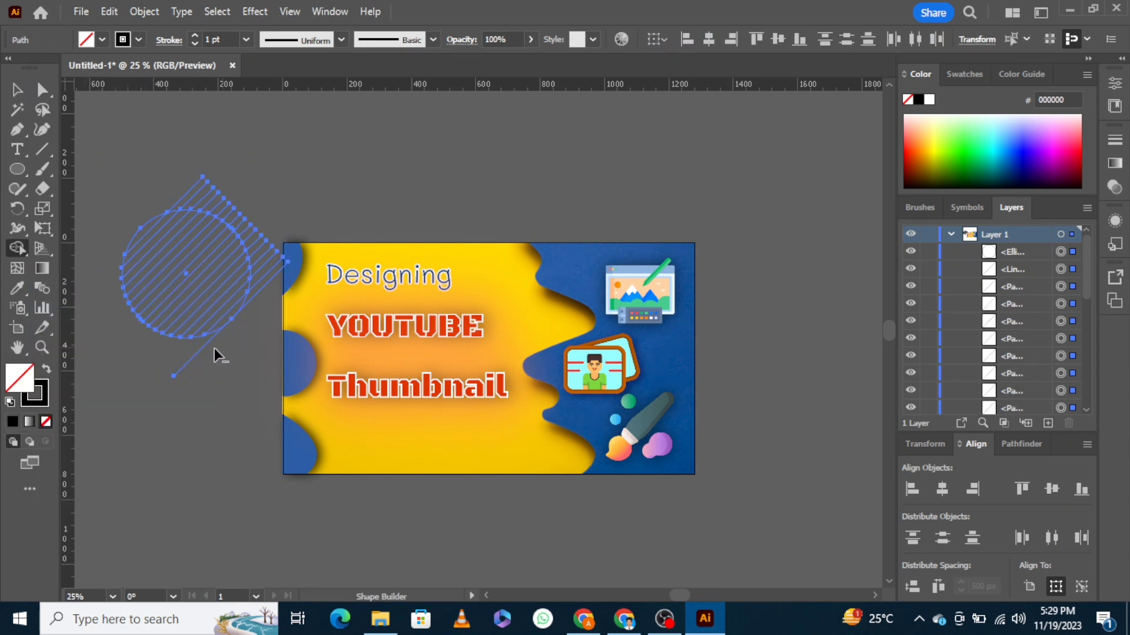
{"action": "left_click_drag", "start_coordinate": [254, 310], "coordinate": [267, 280]}
{"action": "left_click_drag", "start_coordinate": [184, 182], "coordinate": [183, 182]}
{"action": "key", "text": "v"}
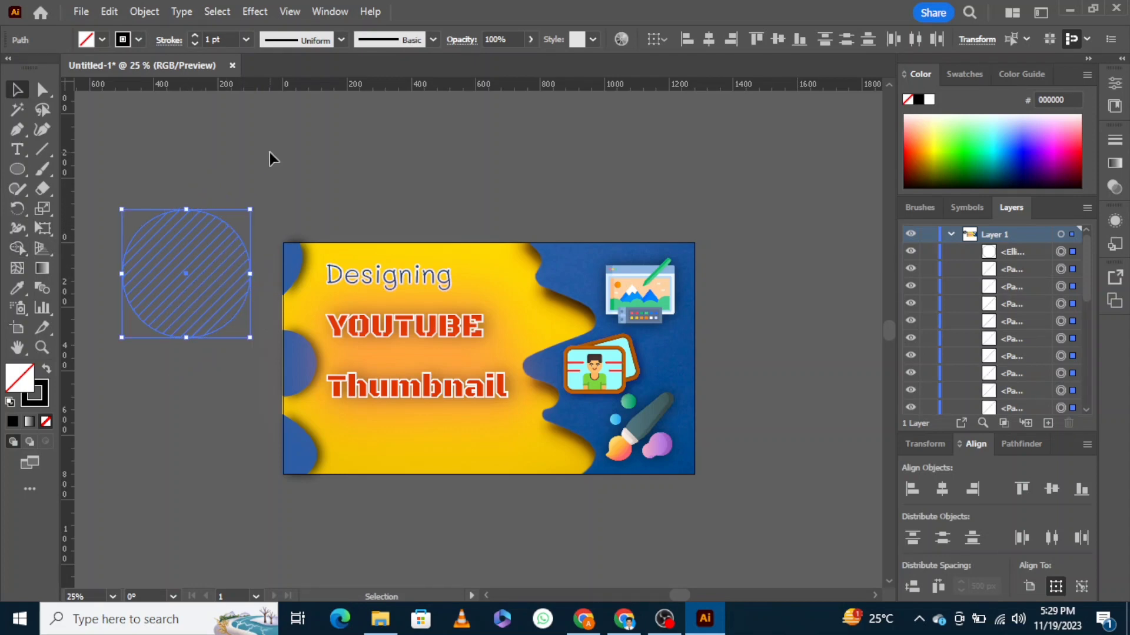
Delete the circle outline around the trimmed diagonal lines
{"action": "left_click", "coordinate": [269, 152]}
{"action": "left_click", "coordinate": [158, 213]}
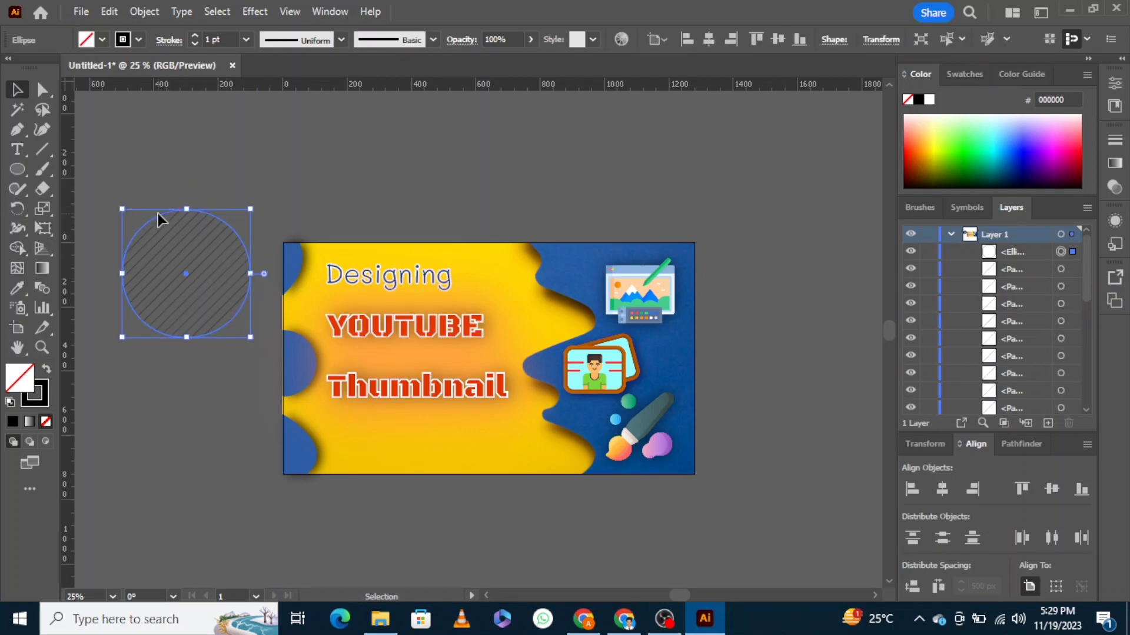
{"action": "key", "text": "Delete"}
Set the stroke colour of all the diagonal lines to orange dd6400
{"action": "left_click_drag", "start_coordinate": [234, 325], "coordinate": [238, 328]}
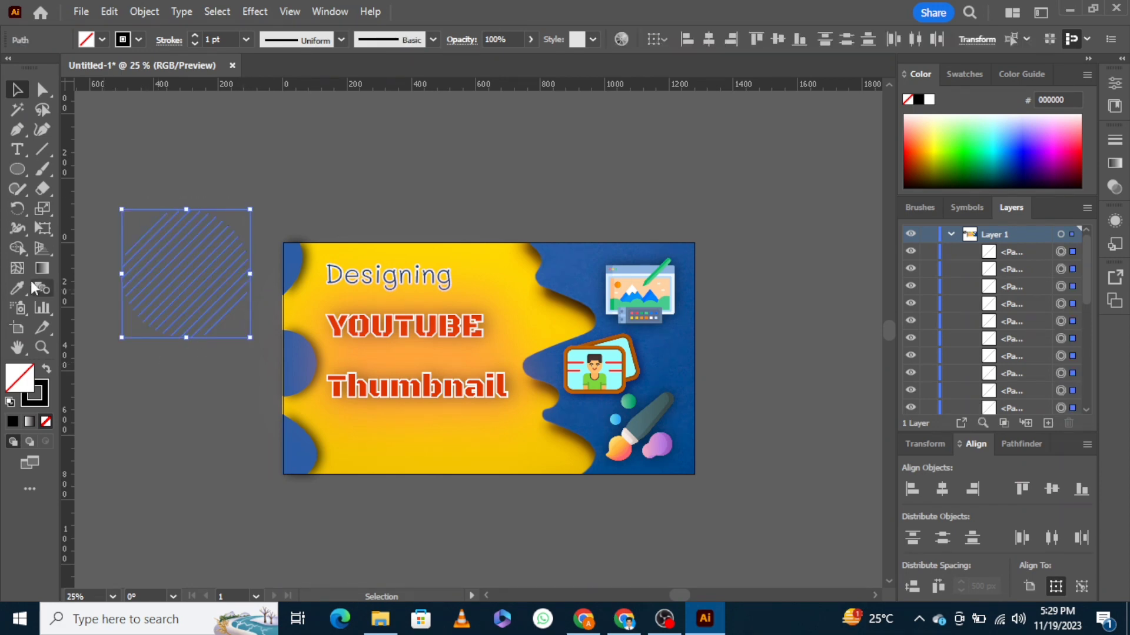
{"action": "double_click", "coordinate": [36, 402]}
{"action": "left_click", "coordinate": [901, 356]}
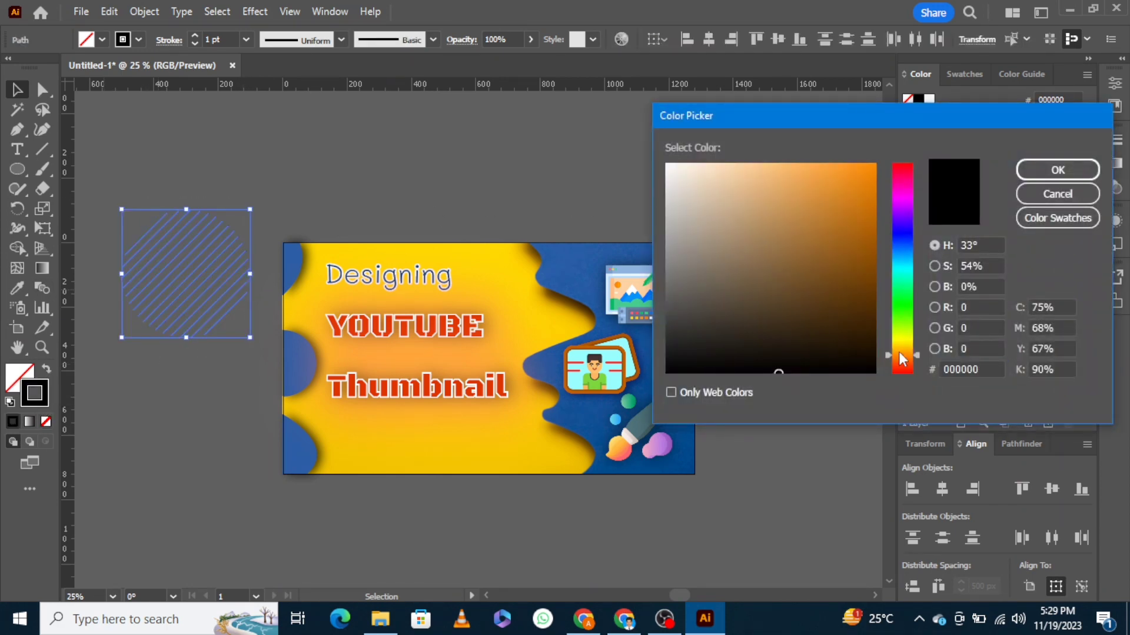
{"action": "left_click_drag", "start_coordinate": [875, 267], "coordinate": [875, 191]}
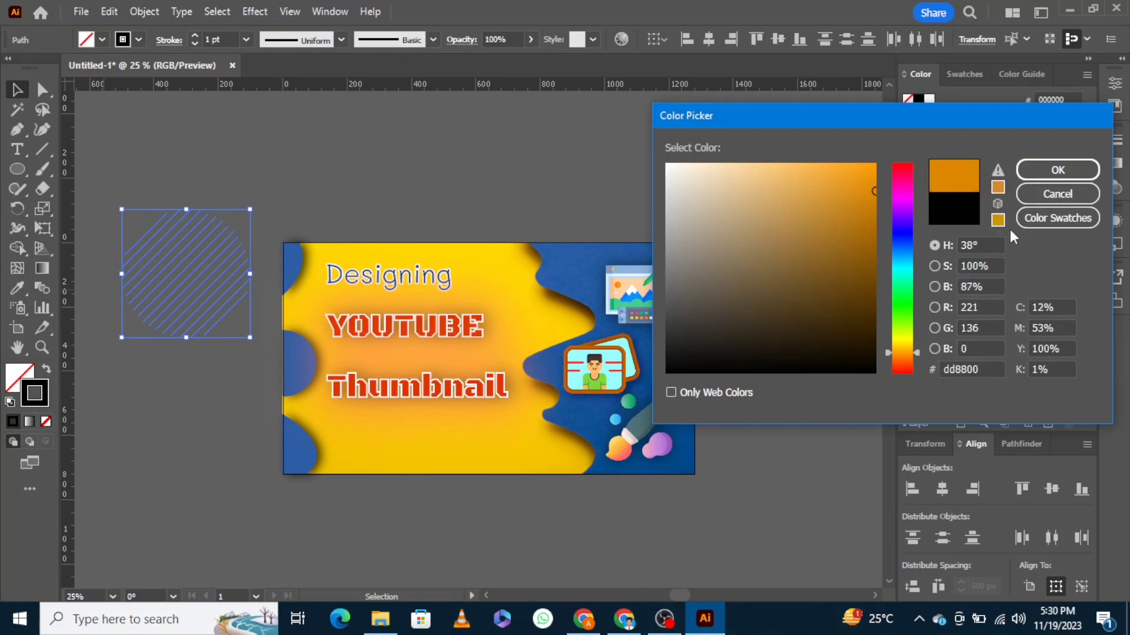
{"action": "left_click", "coordinate": [901, 358]}
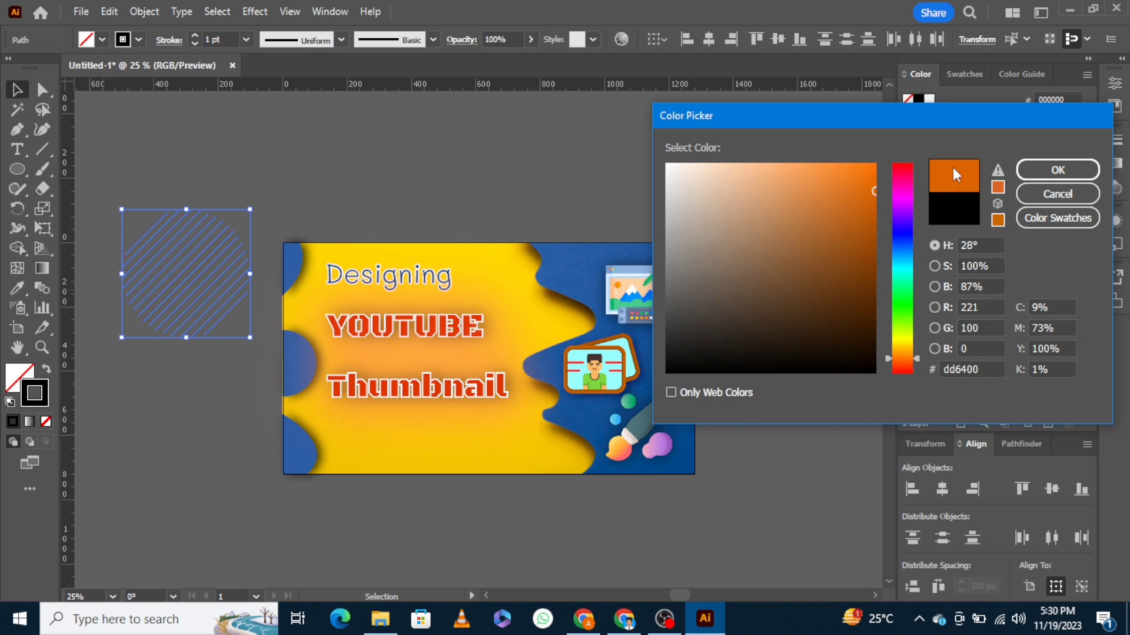
{"action": "left_click", "coordinate": [1038, 168]}
Give the diagonal lines a 3 pt stroke with round caps and round joins, and reselect them all
{"action": "left_click", "coordinate": [196, 35]}
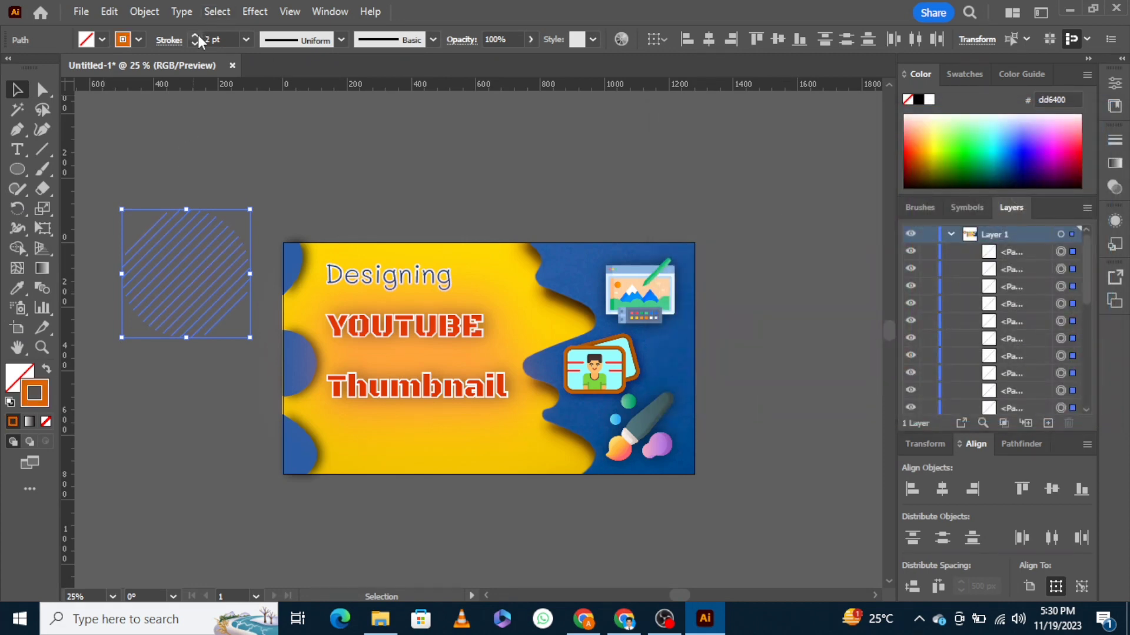
{"action": "left_click", "coordinate": [196, 35]}
{"action": "left_click", "coordinate": [169, 39]}
{"action": "left_click", "coordinate": [83, 81]}
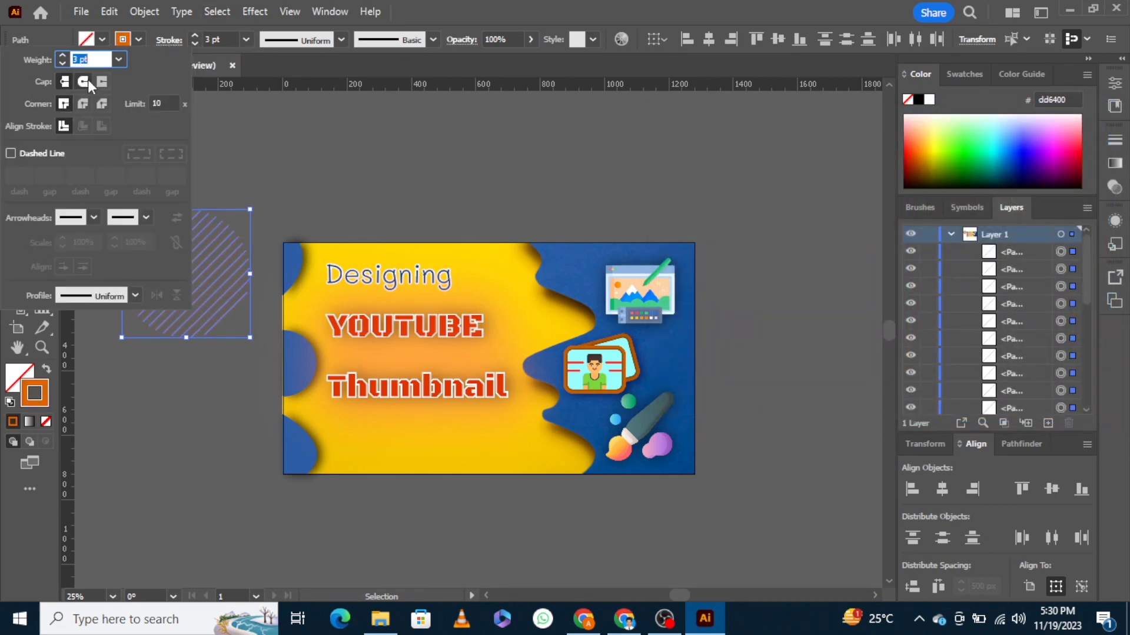
{"action": "left_click", "coordinate": [82, 104]}
{"action": "left_click", "coordinate": [277, 134]}
{"action": "left_click_drag", "start_coordinate": [253, 165], "coordinate": [121, 304]}
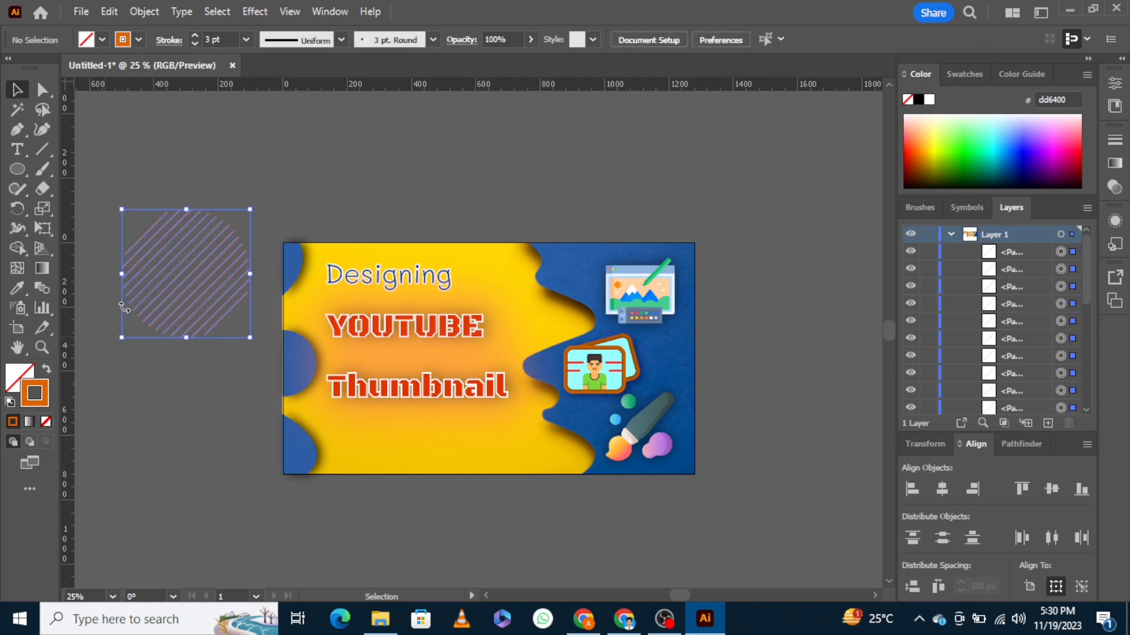
Group the diagonal lines, scale the group to about 150 px across, and place it on the yellow area below the end of "Thumbnail"
{"action": "key", "text": "ctrl+g"}
{"action": "left_click_drag", "start_coordinate": [186, 264], "coordinate": [577, 457]}
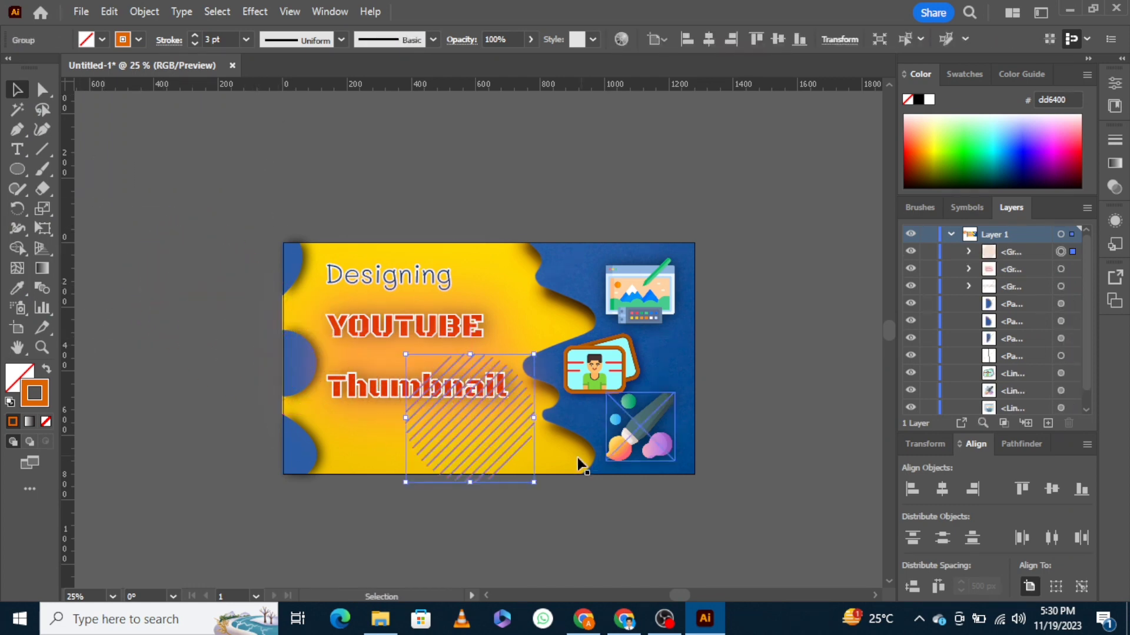
{"action": "scroll", "coordinate": [507, 434], "scroll_direction": "up", "scroll_amount": 1}
{"action": "scroll", "coordinate": [331, 349], "scroll_direction": "up", "scroll_amount": 2}
{"action": "left_click_drag", "start_coordinate": [151, 168], "coordinate": [364, 383]}
{"action": "left_click_drag", "start_coordinate": [425, 446], "coordinate": [444, 394]}
{"action": "left_click", "coordinate": [531, 524]}
{"action": "scroll", "coordinate": [453, 520], "scroll_direction": "down", "scroll_amount": 2}
{"action": "scroll", "coordinate": [435, 497], "scroll_direction": "down", "scroll_amount": 1}
{"action": "left_click", "coordinate": [528, 509]}
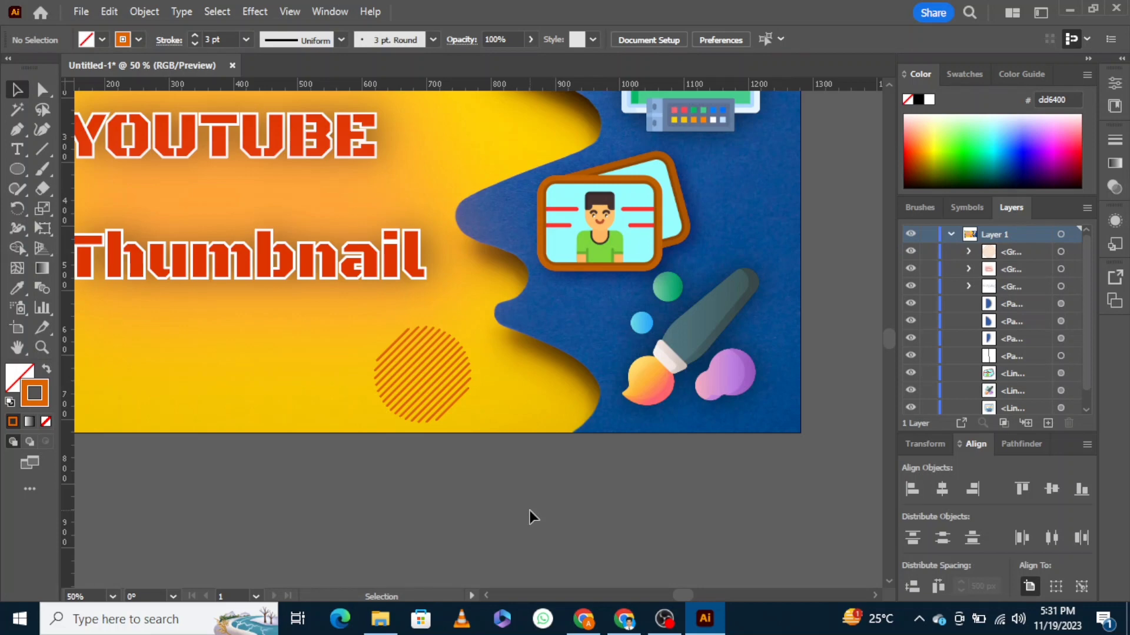
Review the whole thumbnail layout, including the title text, the icons, the blue shapes and the striped circle ornament
{"action": "scroll", "coordinate": [782, 257], "scroll_direction": "up", "scroll_amount": 2}
{"action": "scroll", "coordinate": [783, 258], "scroll_direction": "up", "scroll_amount": 8}
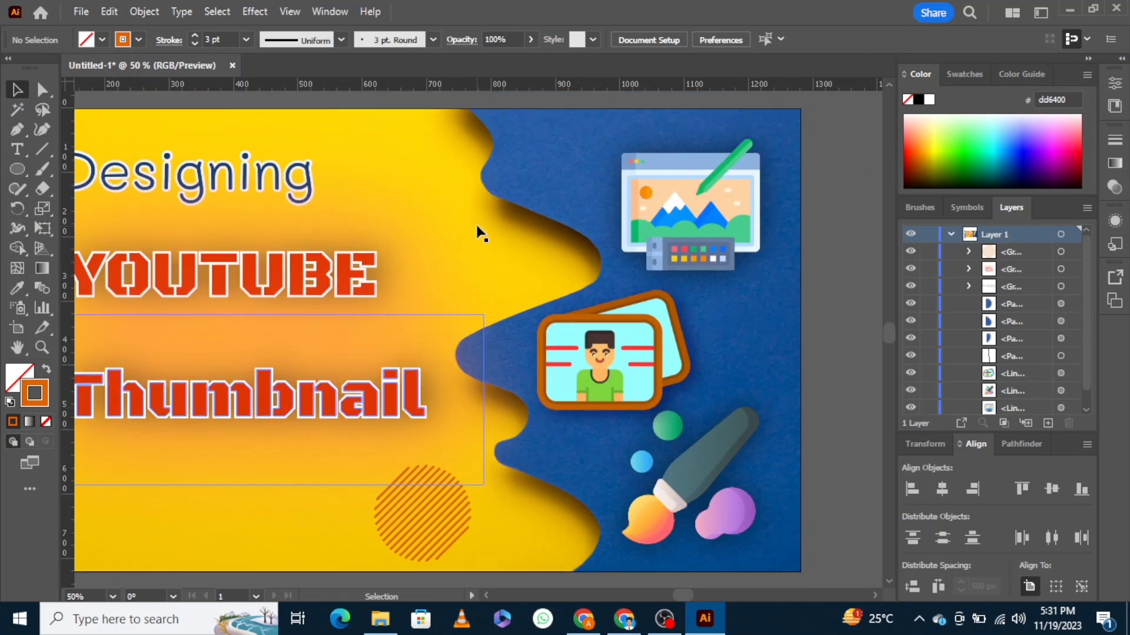
{"action": "scroll", "coordinate": [353, 391], "scroll_direction": "left", "scroll_amount": 6}
{"action": "scroll", "coordinate": [353, 395], "scroll_direction": "left", "scroll_amount": 2}
{"action": "scroll", "coordinate": [353, 395], "scroll_direction": "down", "scroll_amount": 12}
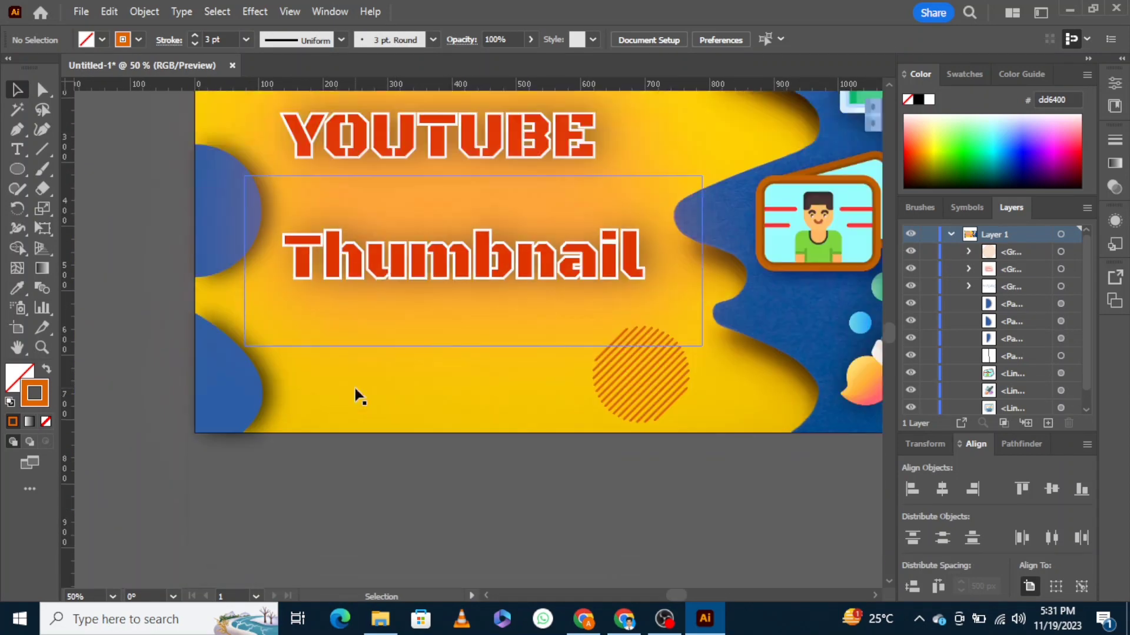
{"action": "scroll", "coordinate": [113, 320], "scroll_direction": "up", "scroll_amount": 14}
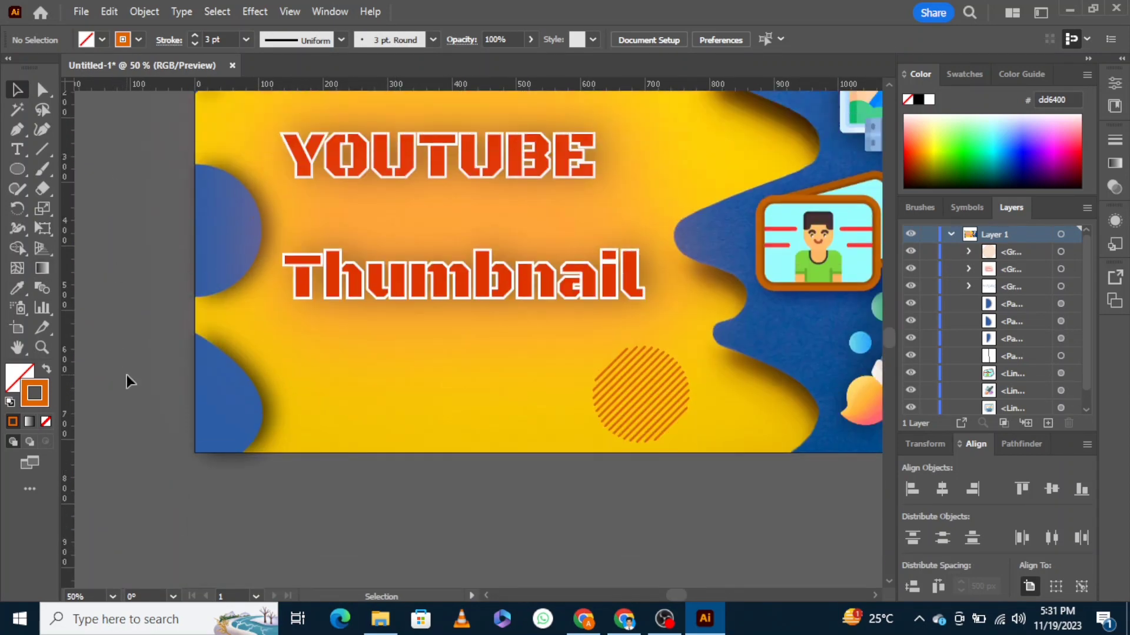
{"action": "scroll", "coordinate": [133, 371], "scroll_direction": "down", "scroll_amount": 2}
{"action": "scroll", "coordinate": [152, 329], "scroll_direction": "down", "scroll_amount": 7}
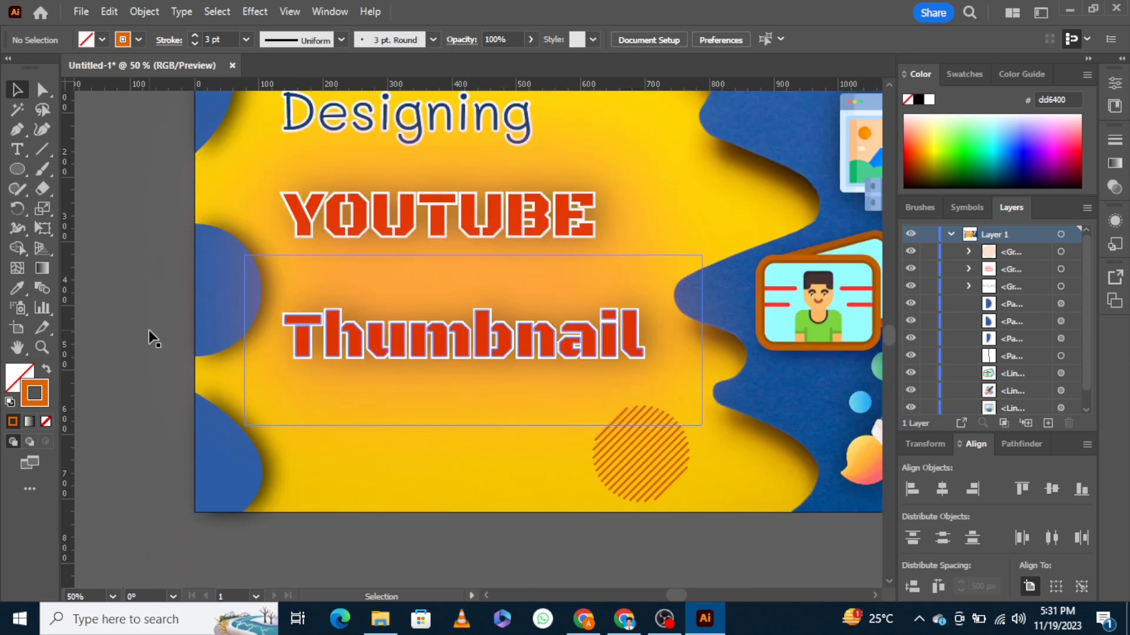
{"action": "scroll", "coordinate": [148, 335], "scroll_direction": "up", "scroll_amount": 2}
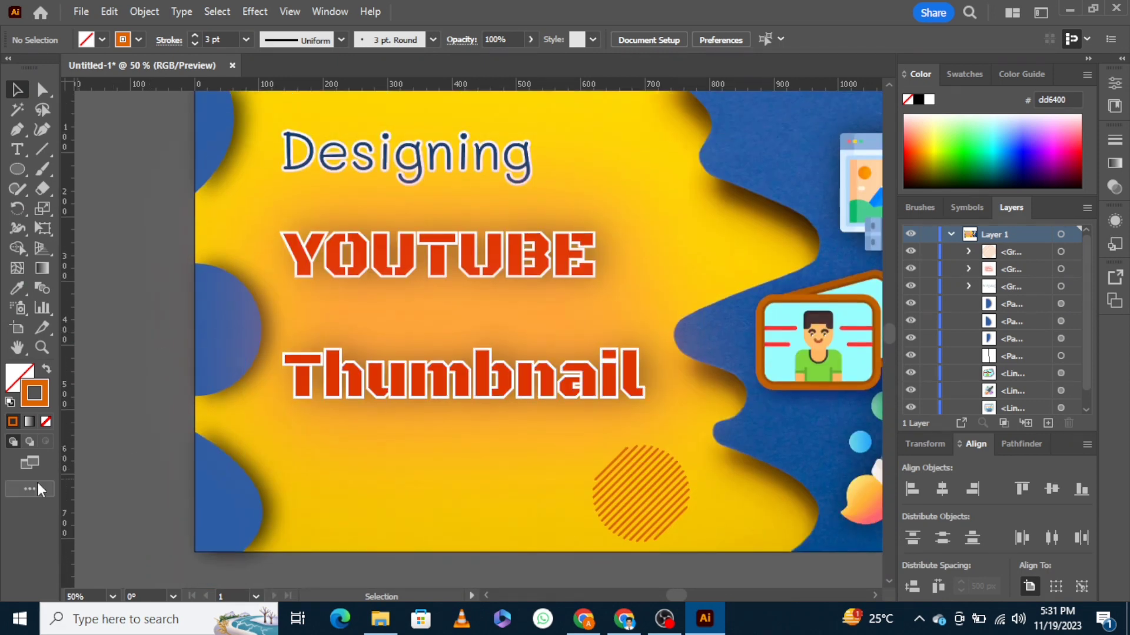
{"action": "scroll", "coordinate": [148, 312], "scroll_direction": "down", "scroll_amount": 1}
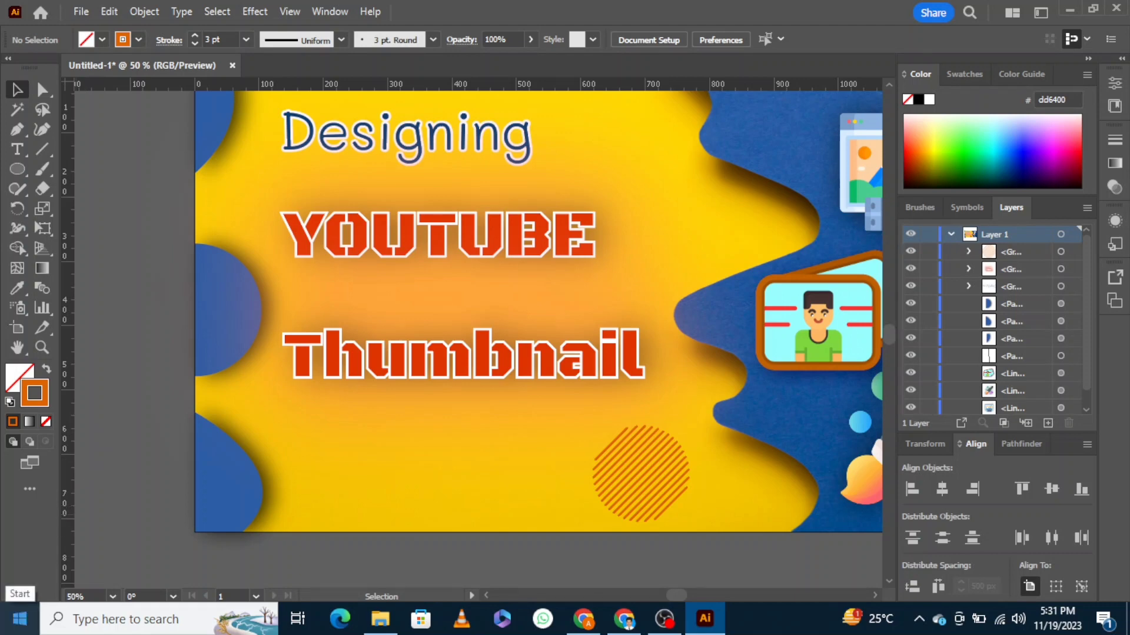
{"action": "scroll", "coordinate": [144, 256], "scroll_direction": "up", "scroll_amount": 3}
{"action": "scroll", "coordinate": [144, 264], "scroll_direction": "right", "scroll_amount": 6}
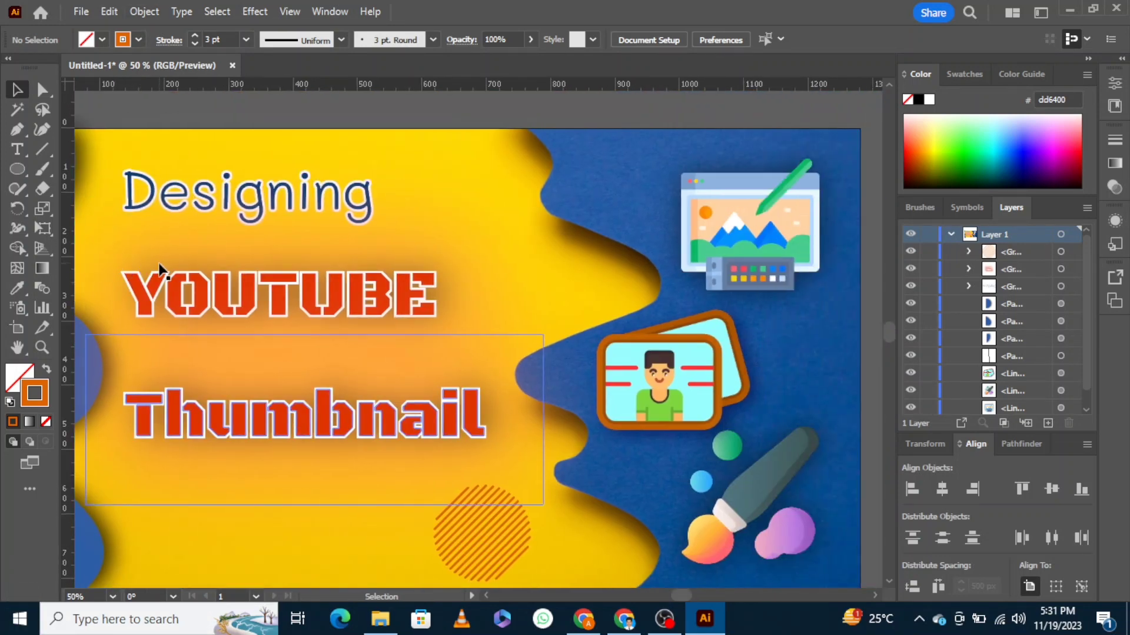
{"action": "scroll", "coordinate": [239, 260], "scroll_direction": "down", "scroll_amount": 3}
{"action": "scroll", "coordinate": [190, 324], "scroll_direction": "left", "scroll_amount": 3}
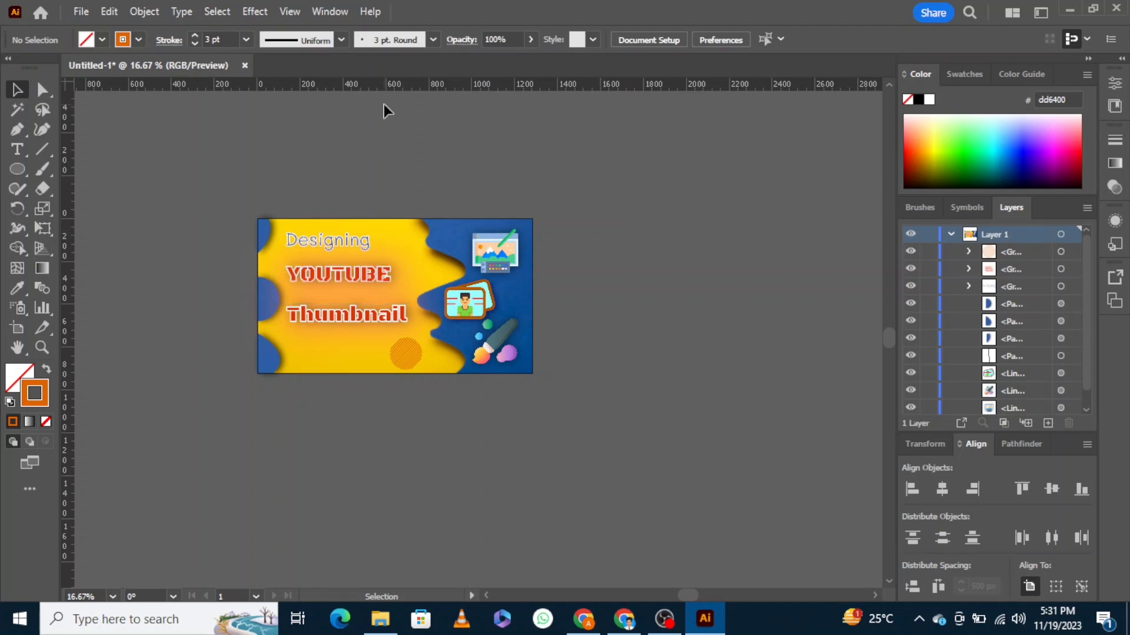
{"action": "scroll", "coordinate": [347, 323], "scroll_direction": "up", "scroll_amount": 3}
{"action": "scroll", "coordinate": [348, 315], "scroll_direction": "up", "scroll_amount": 3}
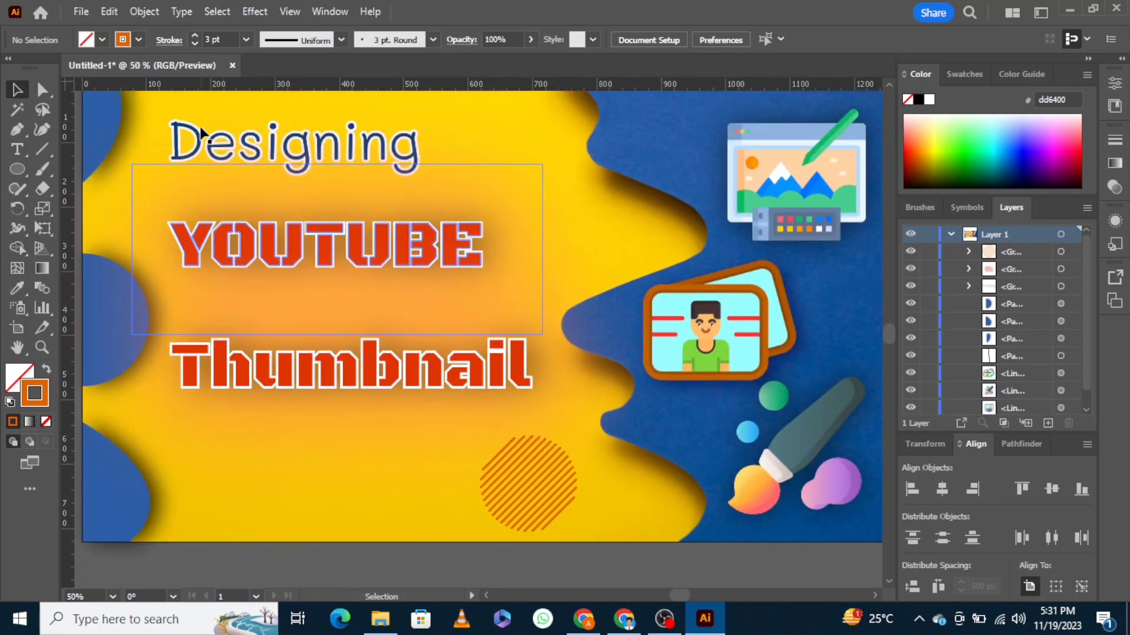
{"action": "scroll", "coordinate": [382, 447], "scroll_direction": "down", "scroll_amount": 3}
Draw a straight horizontal line about 280 px long with the Pen tool in the empty area beside the artboard
{"action": "scroll", "coordinate": [388, 435], "scroll_direction": "left", "scroll_amount": 20}
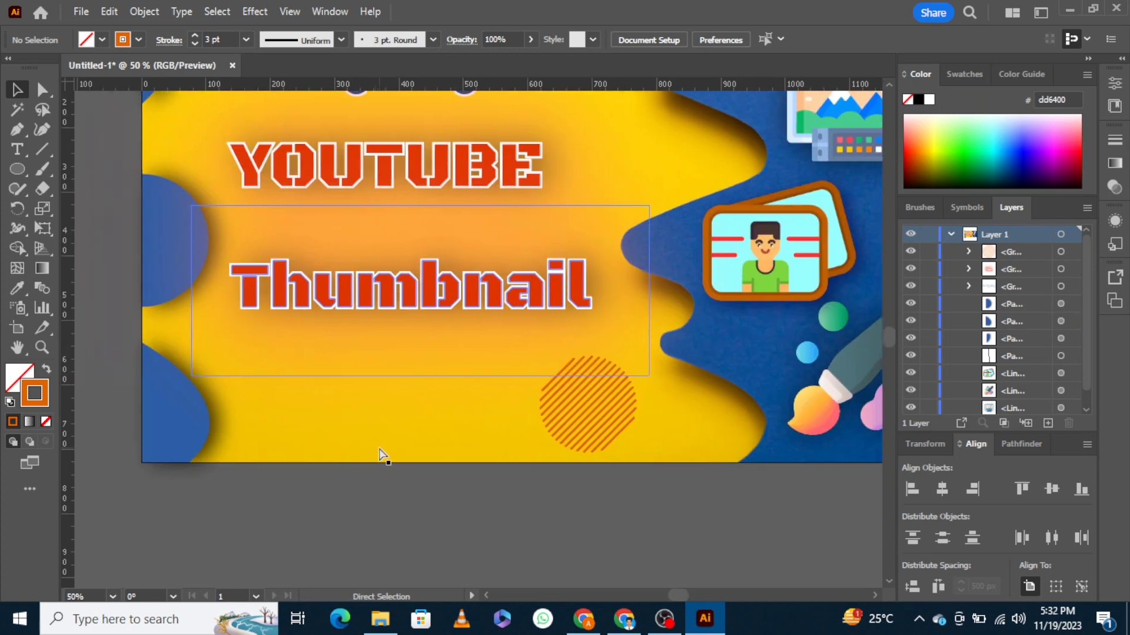
{"action": "left_click", "coordinate": [16, 129]}
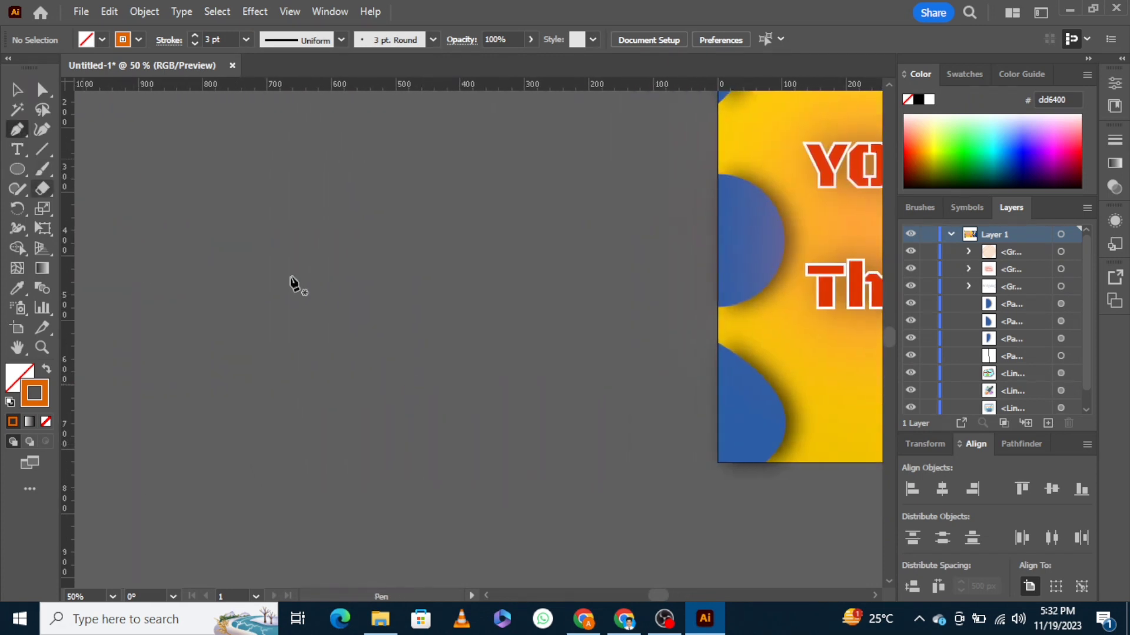
{"action": "left_click", "coordinate": [200, 266]}
{"action": "left_click", "coordinate": [381, 265], "text": "shift"}
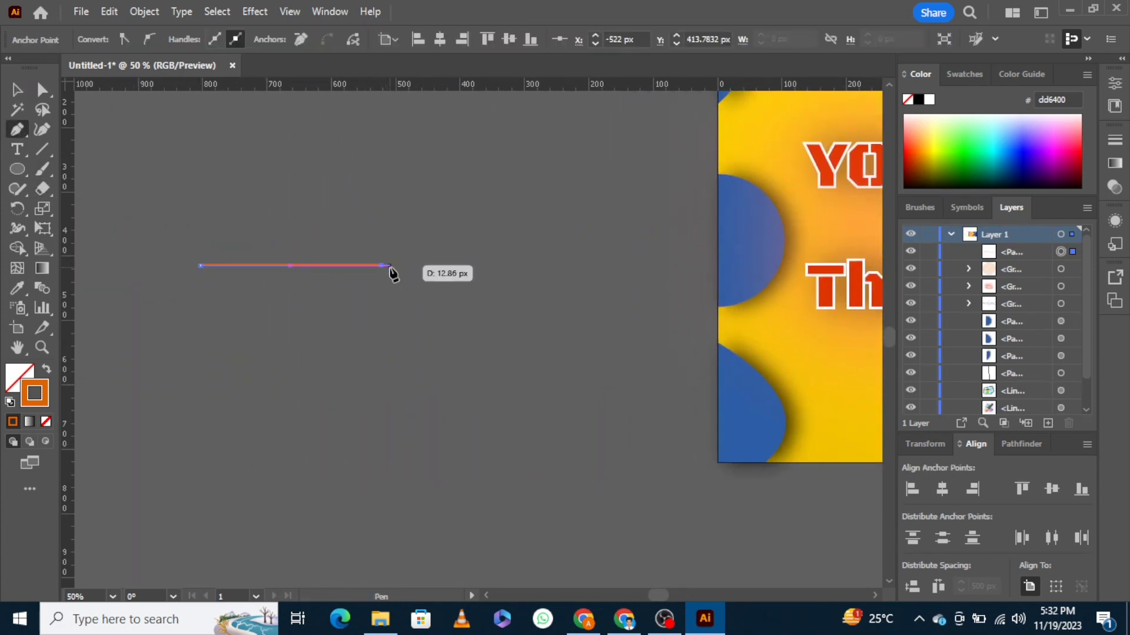
{"action": "key", "text": "v"}
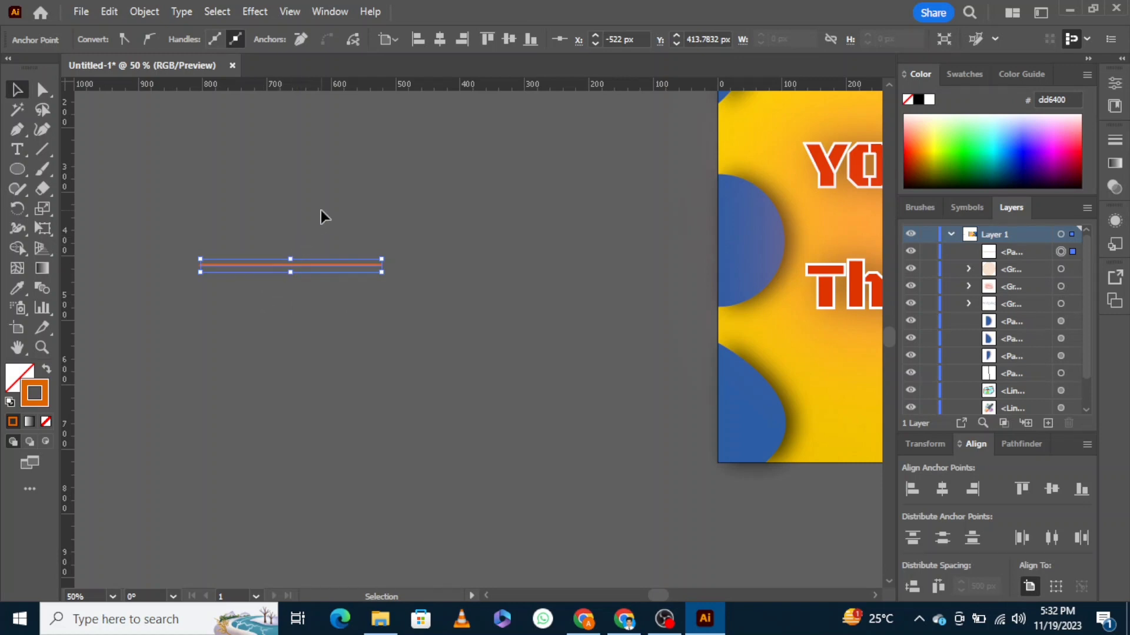
Try stroke weights of 5 pt and 10 pt on the horizontal line, and settle on 20 pt
{"action": "left_click_drag", "start_coordinate": [337, 215], "coordinate": [285, 328]}
{"action": "left_click", "coordinate": [252, 38]}
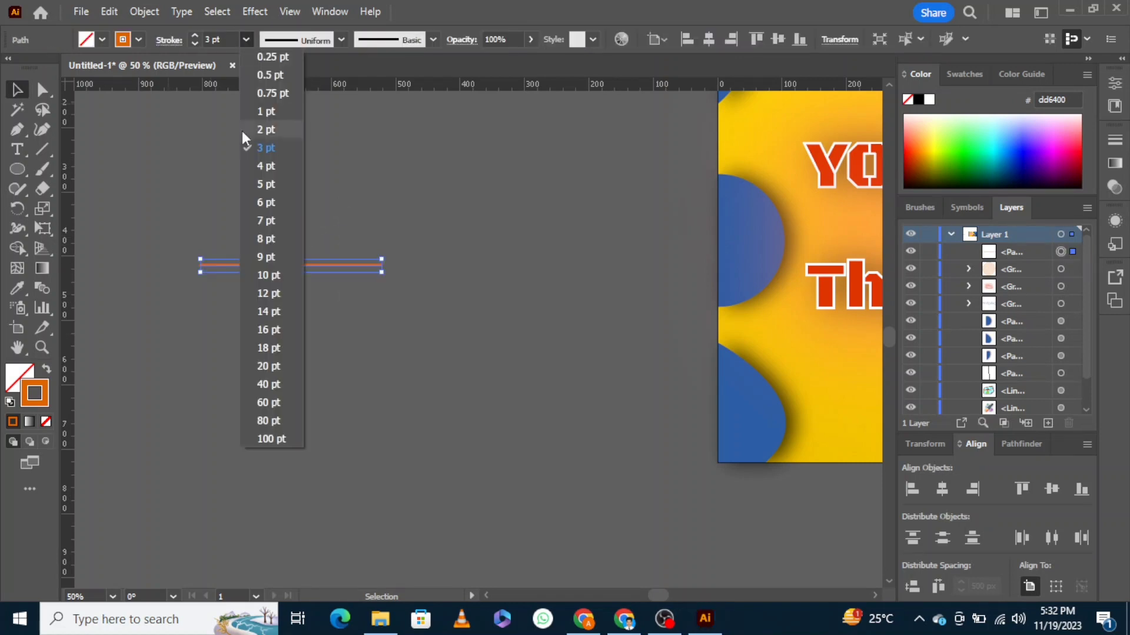
{"action": "left_click", "coordinate": [277, 185]}
{"action": "left_click", "coordinate": [379, 186]}
{"action": "left_click", "coordinate": [345, 264]}
{"action": "left_click", "coordinate": [246, 39]}
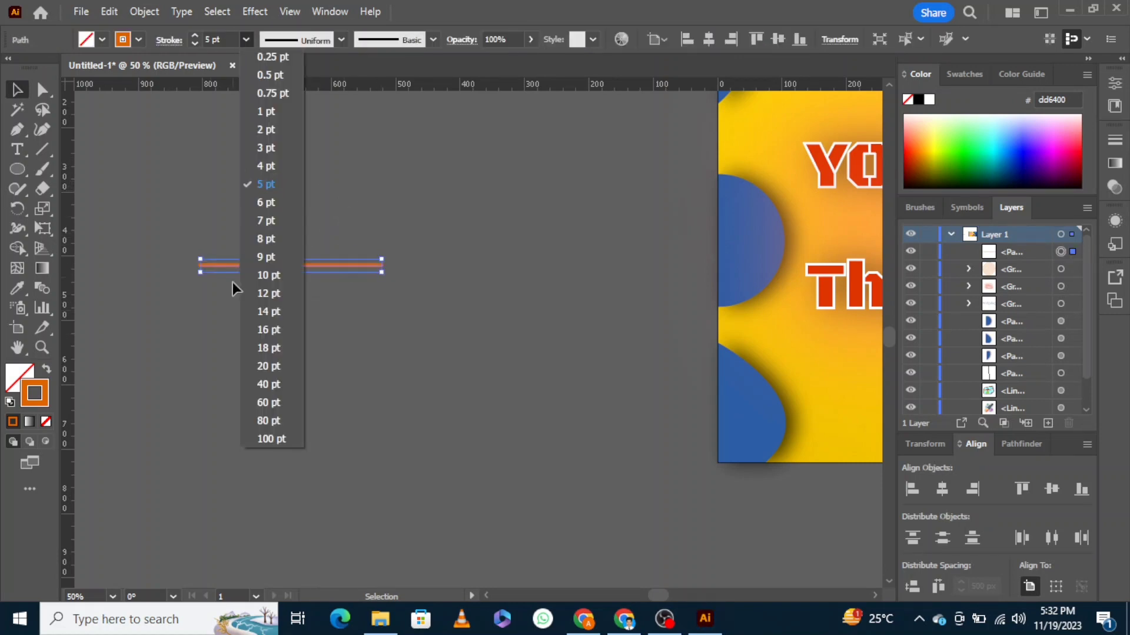
{"action": "left_click", "coordinate": [265, 283]}
{"action": "left_click", "coordinate": [365, 260]}
{"action": "left_click", "coordinate": [333, 264]}
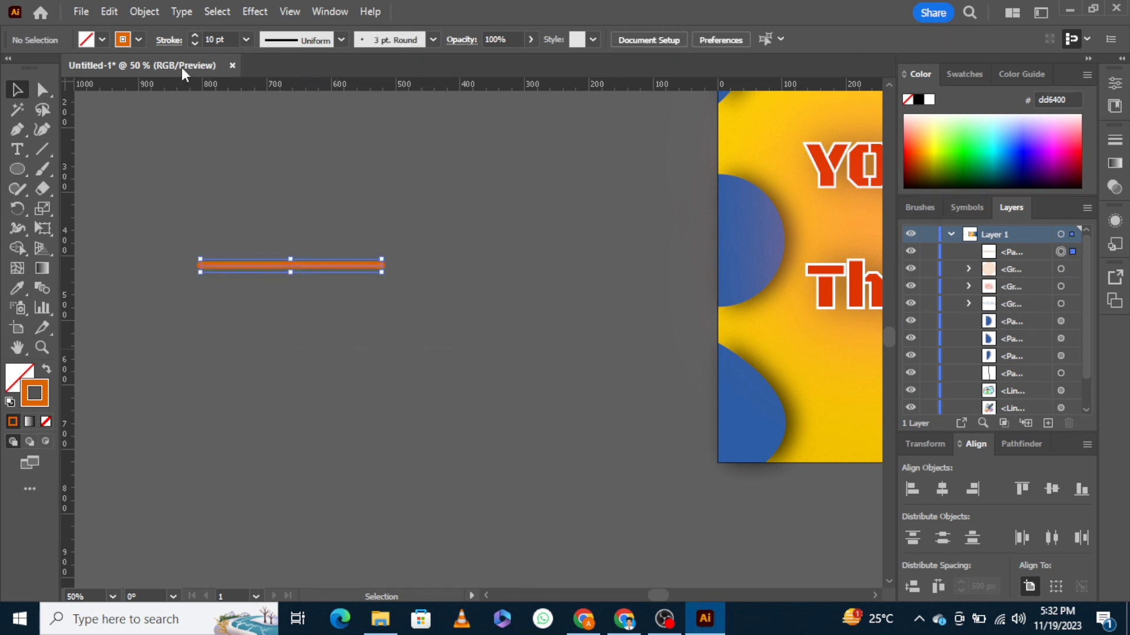
{"action": "left_click", "coordinate": [246, 39]}
{"action": "left_click", "coordinate": [271, 366]}
{"action": "left_click", "coordinate": [330, 275]}
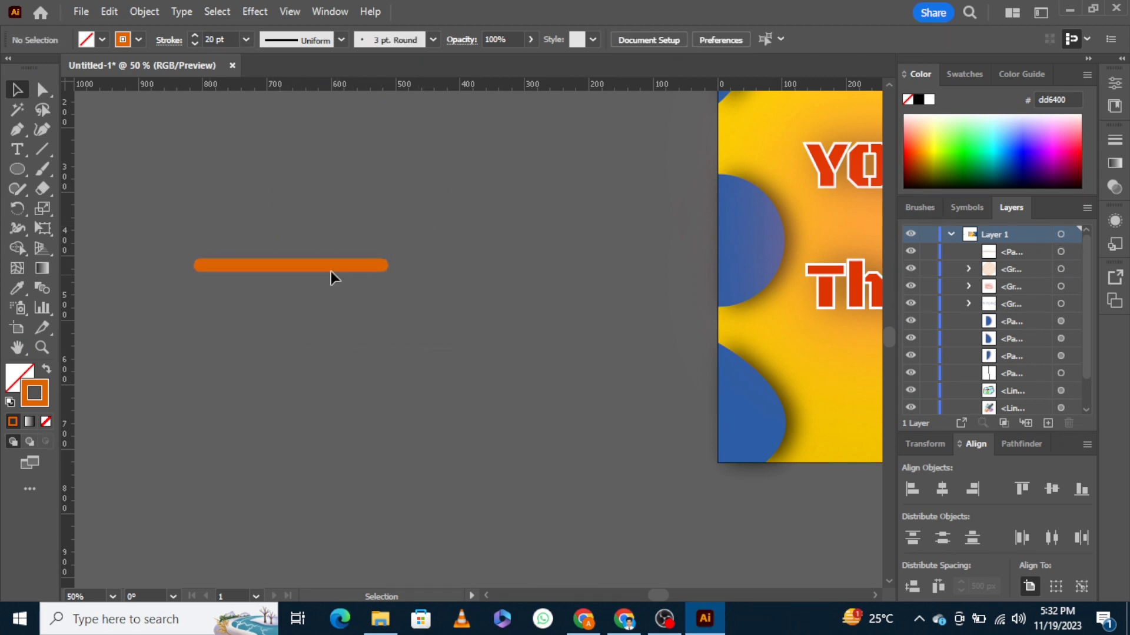
Copy the orange bar directly beneath itself, offset to the right, and shorten the copy to about half its length
{"action": "left_click_drag", "start_coordinate": [327, 264], "coordinate": [353, 282]}
{"action": "left_click_drag", "start_coordinate": [231, 288], "coordinate": [328, 285]}
{"action": "left_click", "coordinate": [460, 210]}
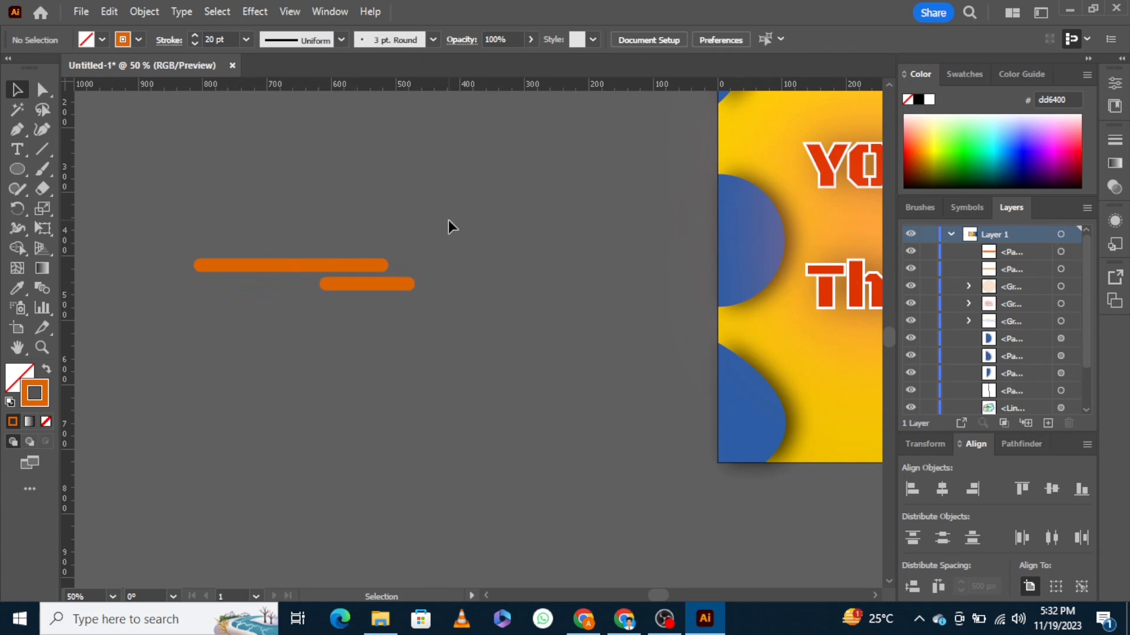
Copy the short bar above the long one, and add another copy to its left in the lower row, lengthened
{"action": "left_click_drag", "start_coordinate": [397, 286], "coordinate": [308, 246]}
{"action": "left_click", "coordinate": [423, 296]}
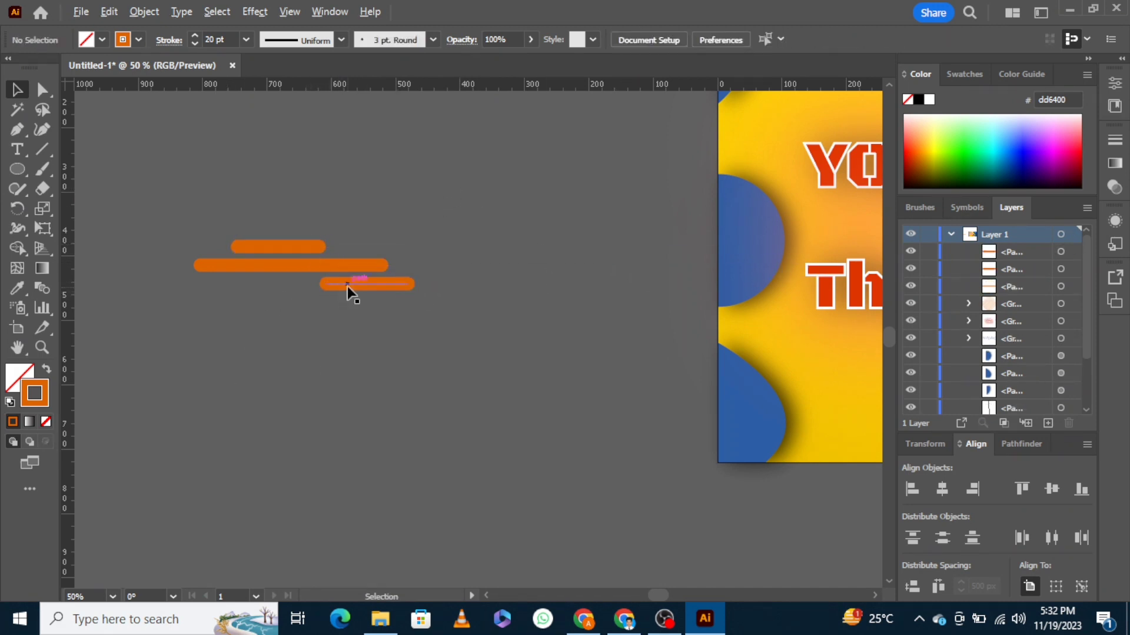
{"action": "left_click_drag", "start_coordinate": [347, 286], "coordinate": [170, 286]}
{"action": "left_click", "coordinate": [535, 329]}
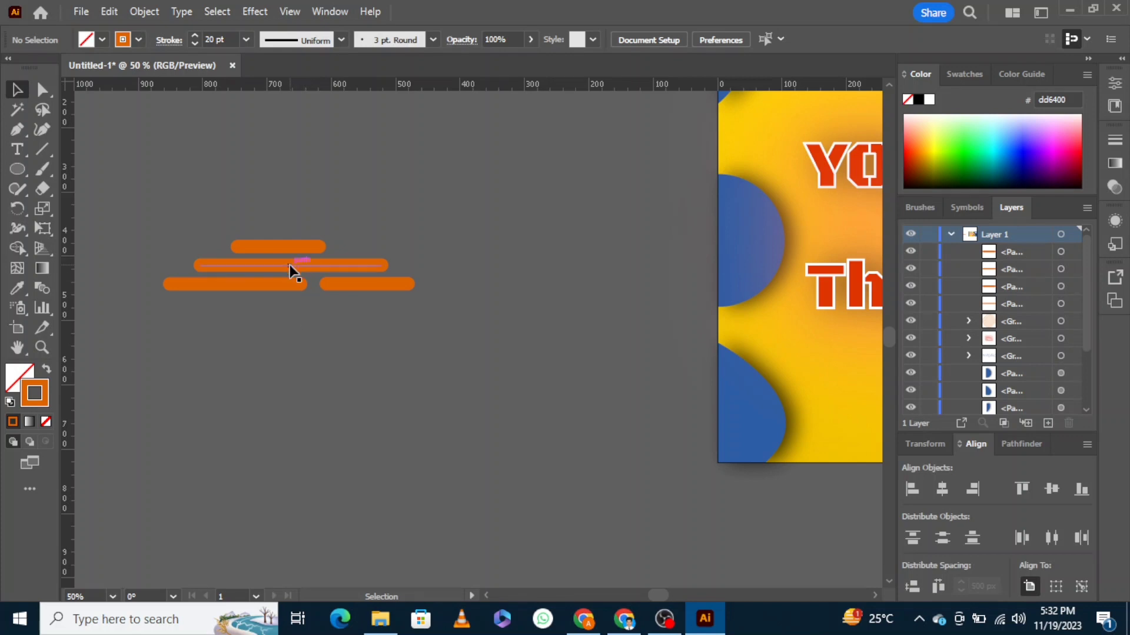
Build a fourth row from copies of the long bar and the short bar side by side, and shift both to the right
{"action": "left_click_drag", "start_coordinate": [288, 266], "coordinate": [355, 301]}
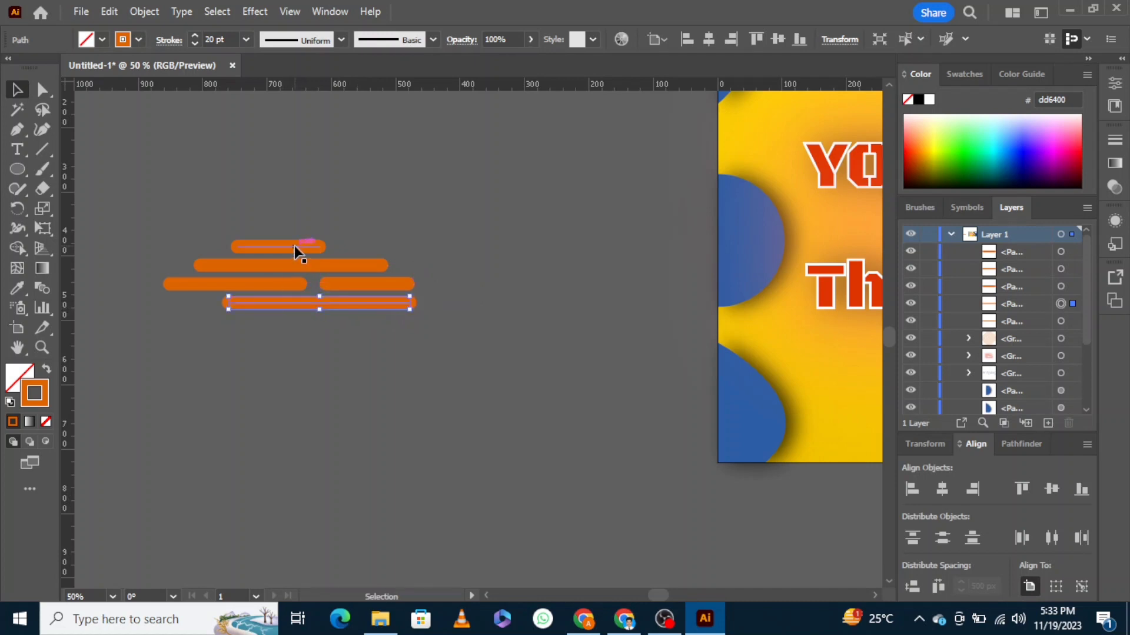
{"action": "left_click_drag", "start_coordinate": [291, 248], "coordinate": [187, 305]}
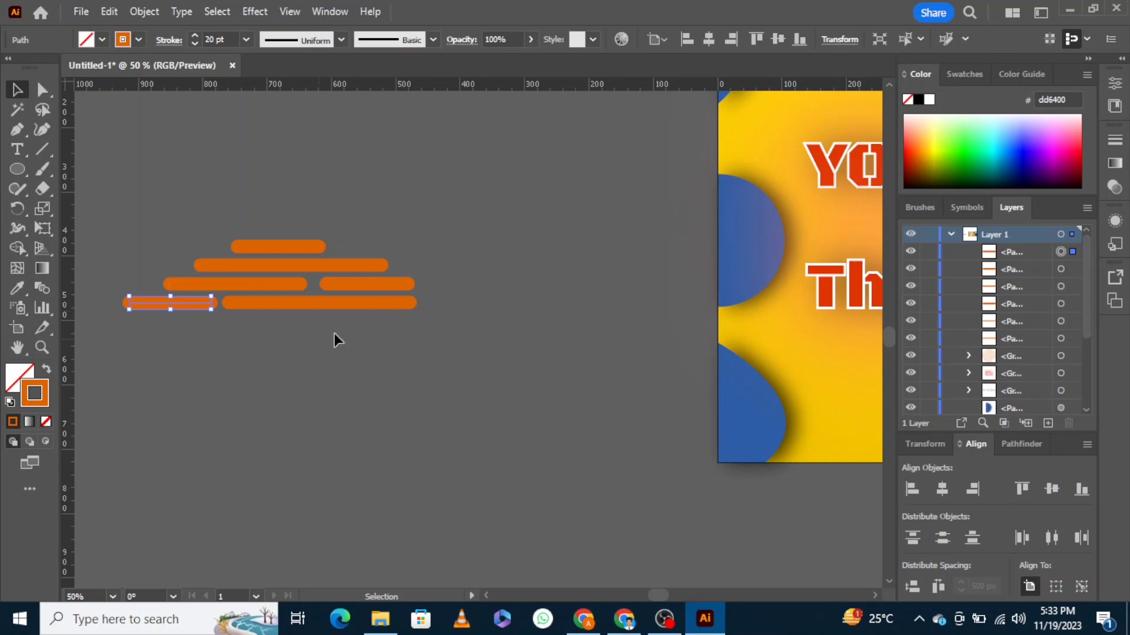
{"action": "left_click", "coordinate": [265, 303], "text": "shift"}
{"action": "left_click_drag", "start_coordinate": [266, 302], "coordinate": [319, 303]}
{"action": "left_click", "coordinate": [220, 341]}
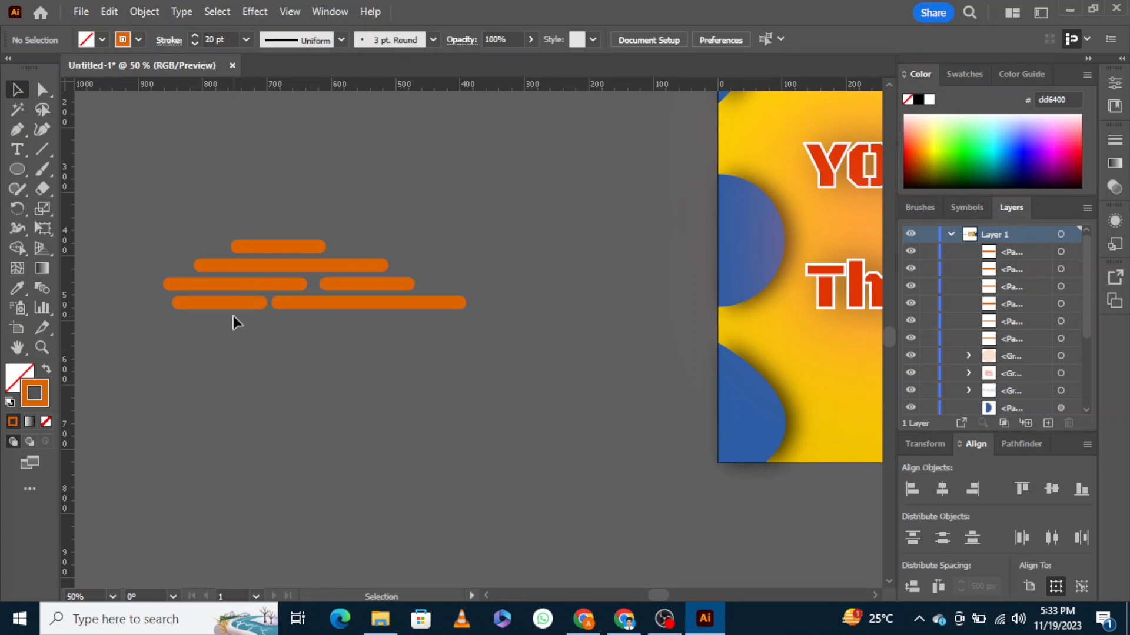
Start a fifth row with a copy of the short bar and a longer copy at its left
{"action": "left_click_drag", "start_coordinate": [233, 304], "coordinate": [297, 323]}
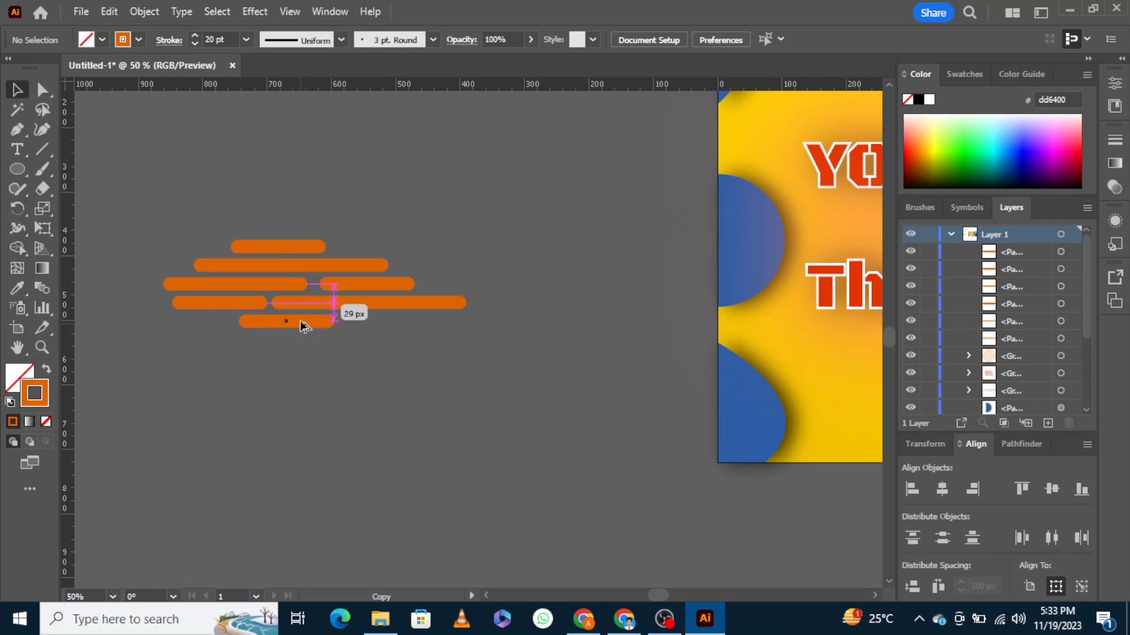
{"action": "left_click", "coordinate": [360, 325]}
{"action": "left_click_drag", "start_coordinate": [233, 303], "coordinate": [99, 320]}
{"action": "left_click", "coordinate": [303, 371]}
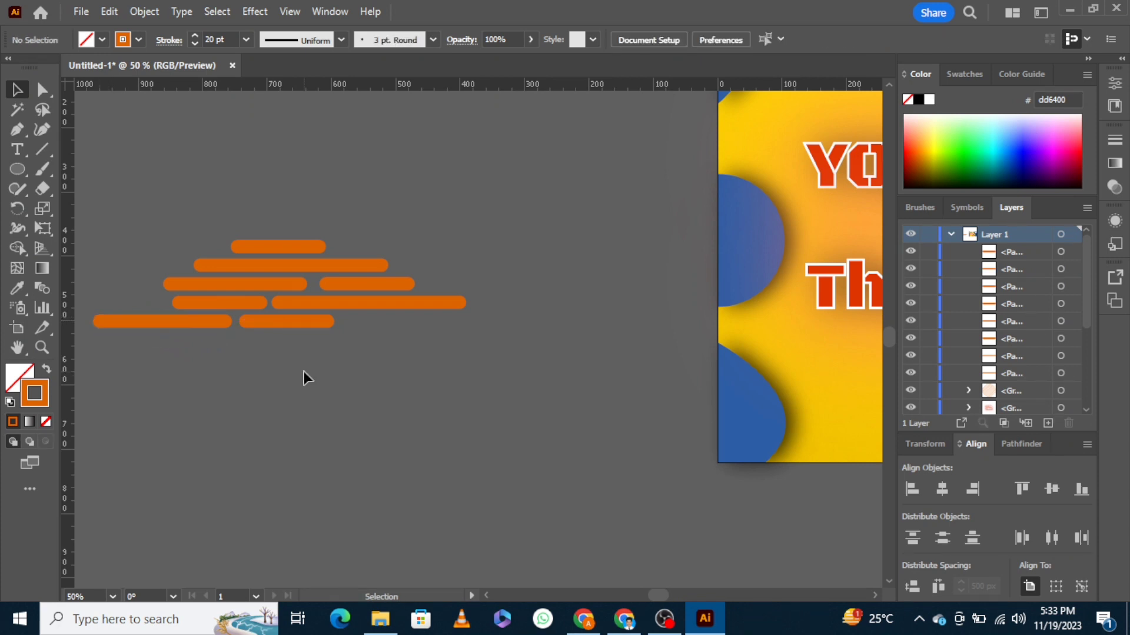
Add a third bar at the right end of the fifth row, copied from the short bar and lengthened
{"action": "left_click", "coordinate": [213, 305]}
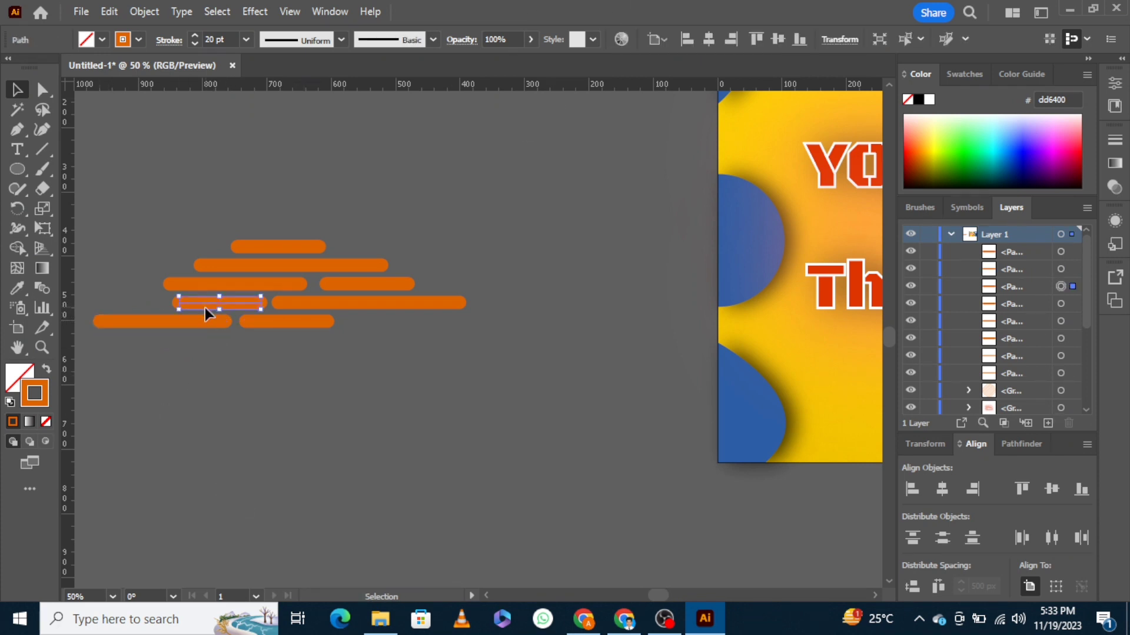
{"action": "left_click", "coordinate": [247, 302], "text": "shift"}
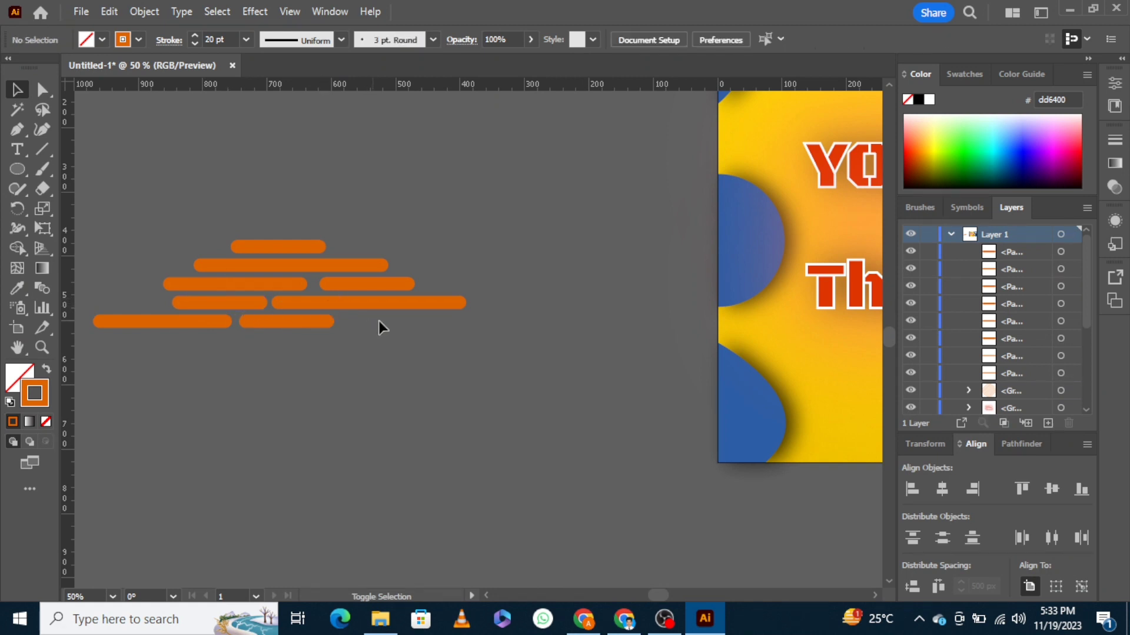
{"action": "left_click_drag", "start_coordinate": [238, 302], "coordinate": [436, 322]}
{"action": "mouse_move", "coordinate": [436, 321]}
{"action": "left_mouse_down"}
{"action": "mouse_move", "coordinate": [477, 323]}
{"action": "mouse_move", "coordinate": [452, 321]}
{"action": "left_mouse_up"}
{"action": "left_click", "coordinate": [155, 385]}
Extend the fourth row's left bar outward and shorten the fifth row's left bar
{"action": "left_click", "coordinate": [193, 303]}
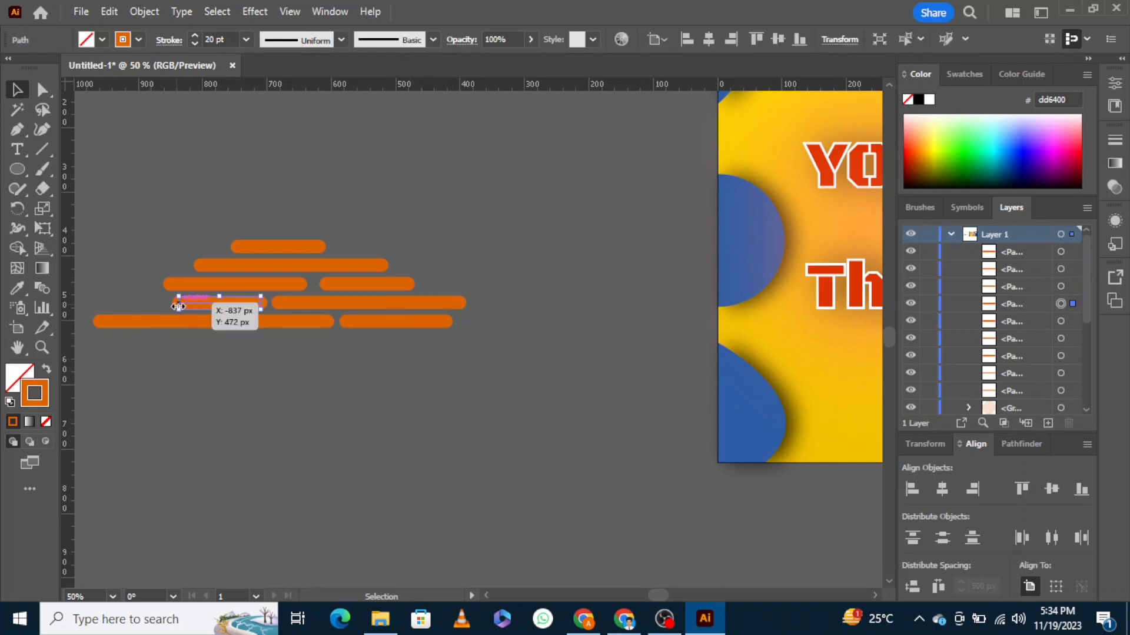
{"action": "left_click_drag", "start_coordinate": [178, 303], "coordinate": [139, 321]}
{"action": "left_click", "coordinate": [160, 316]}
{"action": "left_click", "coordinate": [162, 323]}
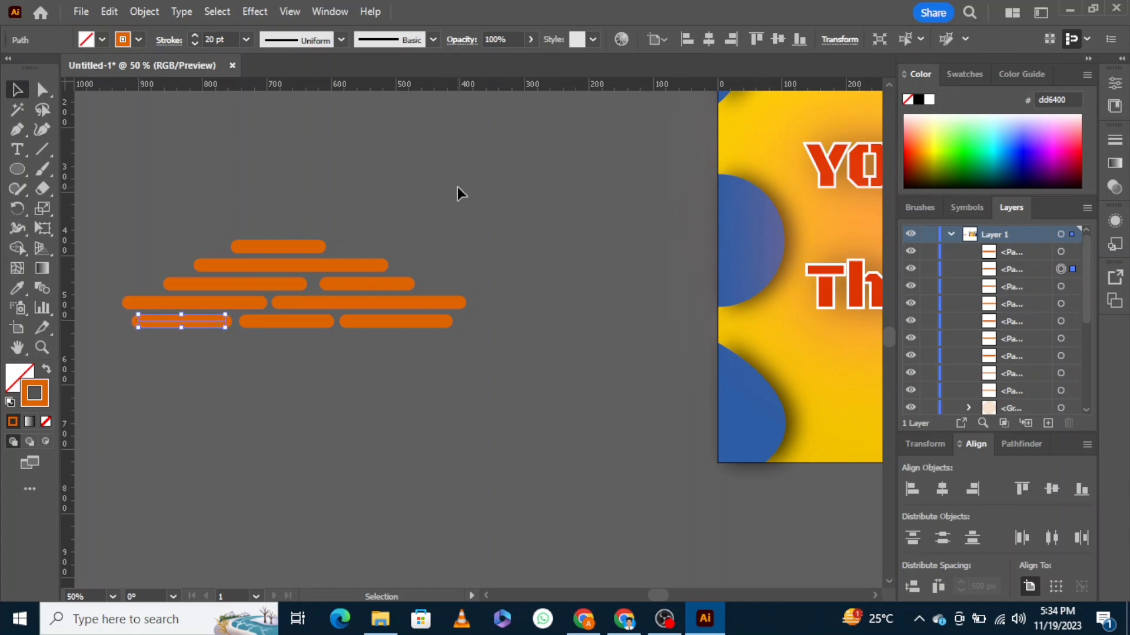
{"action": "left_click", "coordinate": [457, 186]}
{"action": "key", "text": "ctrl+a"}
{"action": "left_click", "coordinate": [246, 39]}
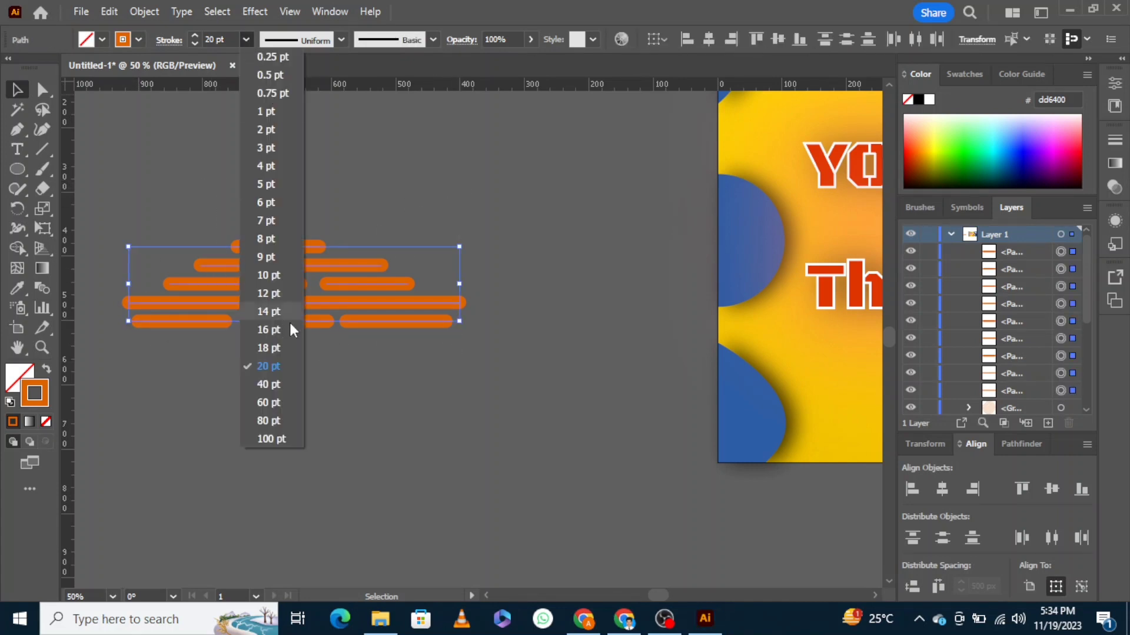
{"action": "left_click", "coordinate": [313, 221]}
{"action": "left_click", "coordinate": [320, 216]}
Select all the orange bars and distribute them horizontally and vertically with 5 px spacing, aligned to a key object
{"action": "key", "text": "ctrl+a"}
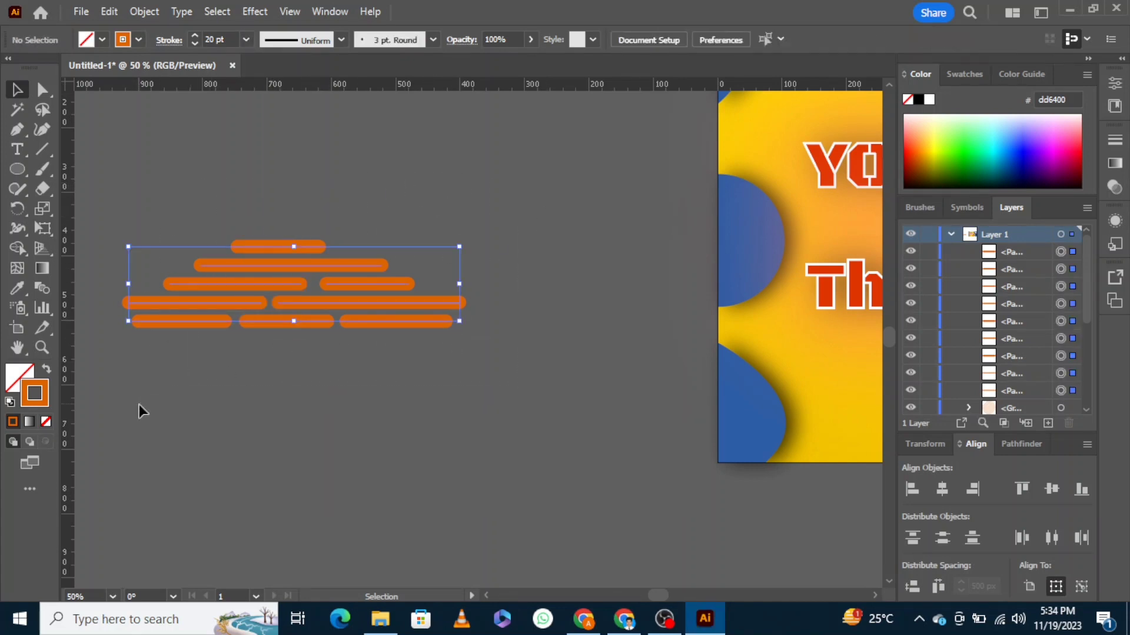
{"action": "left_click", "coordinate": [1080, 587]}
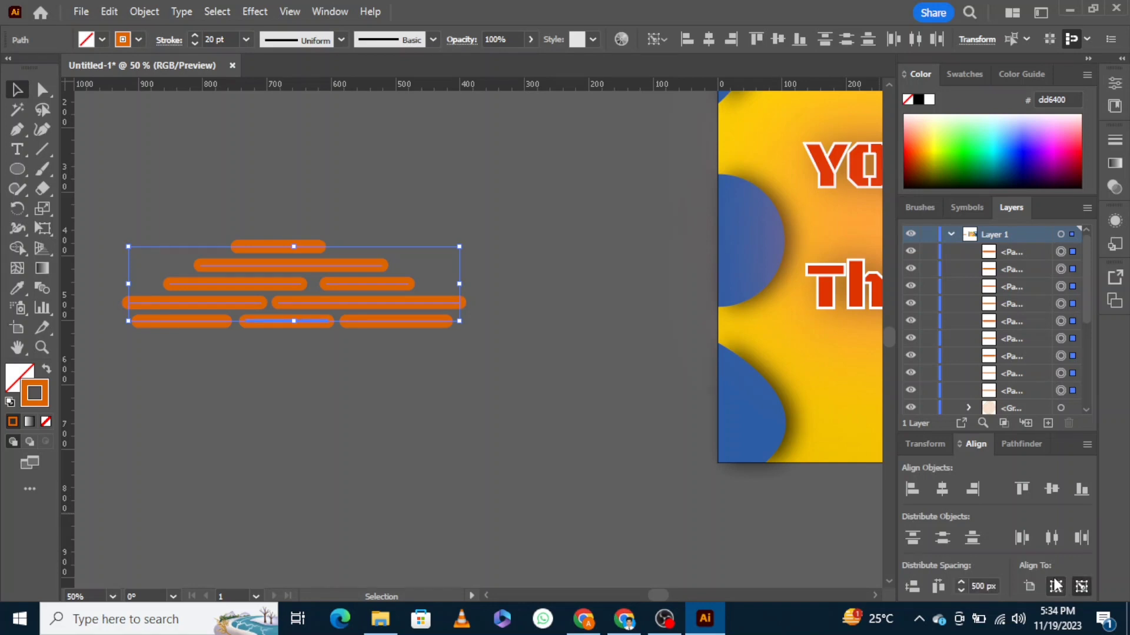
{"action": "left_click", "coordinate": [982, 586]}
{"action": "key", "text": "BackSpace"}
{"action": "left_click", "coordinate": [937, 587]}
{"action": "left_click", "coordinate": [915, 591]}
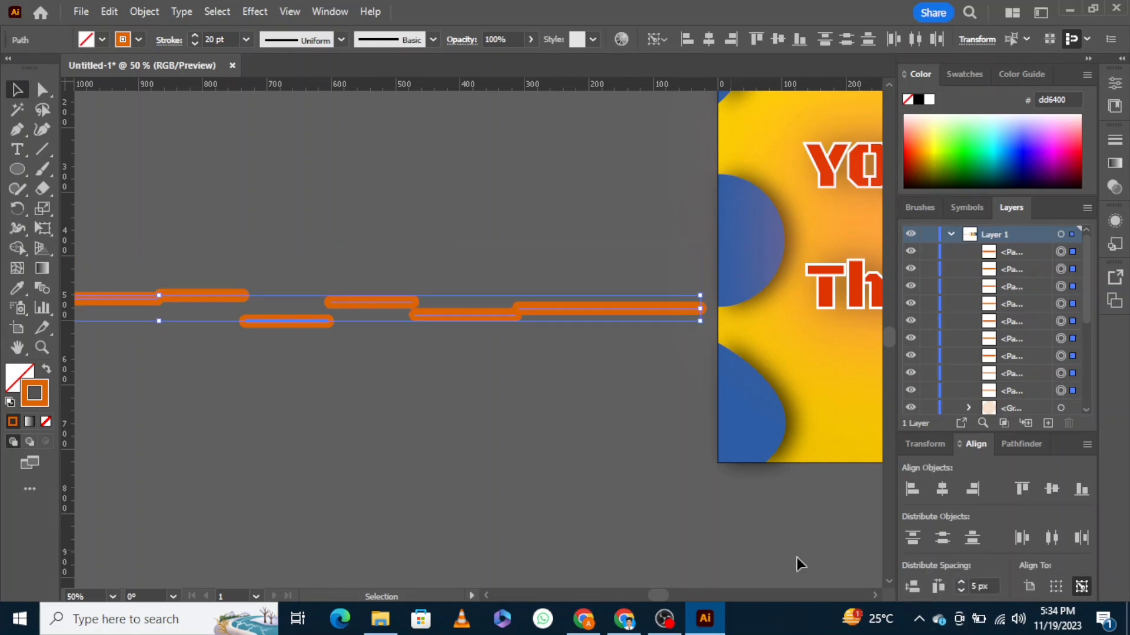
Undo the last distribution of the orange bars so they return to their stacked rows
{"action": "key", "text": "ctrl+z"}
{"action": "key", "text": "ctrl+z"}
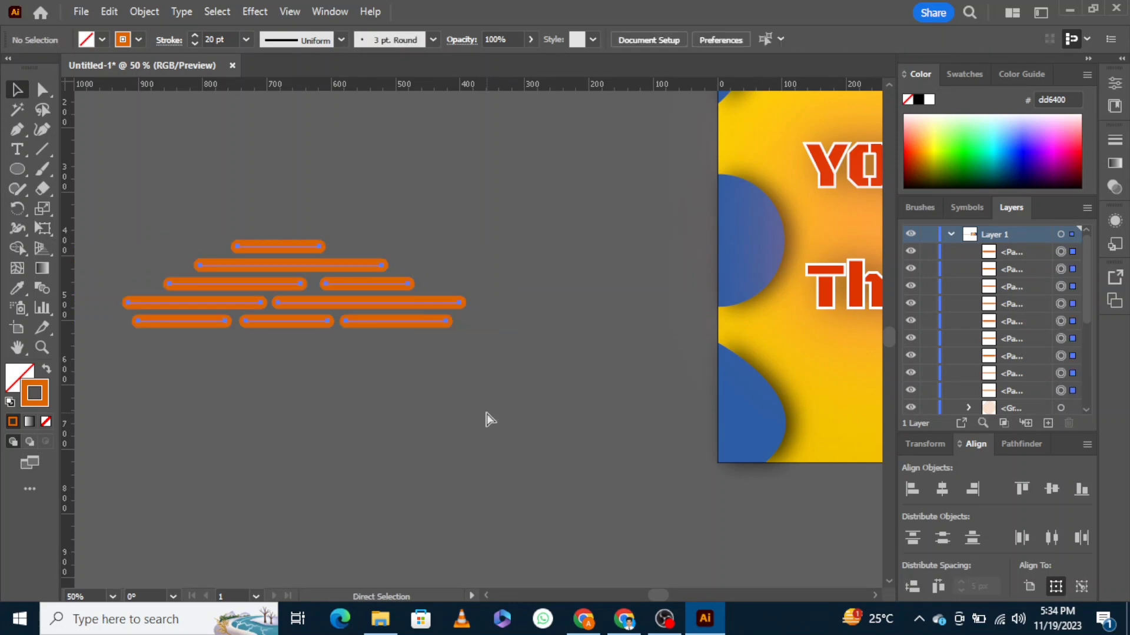
{"action": "left_click_drag", "start_coordinate": [354, 284], "coordinate": [347, 283]}
{"action": "left_click", "coordinate": [412, 215]}
{"action": "left_click_drag", "start_coordinate": [34, 395], "coordinate": [35, 395]}
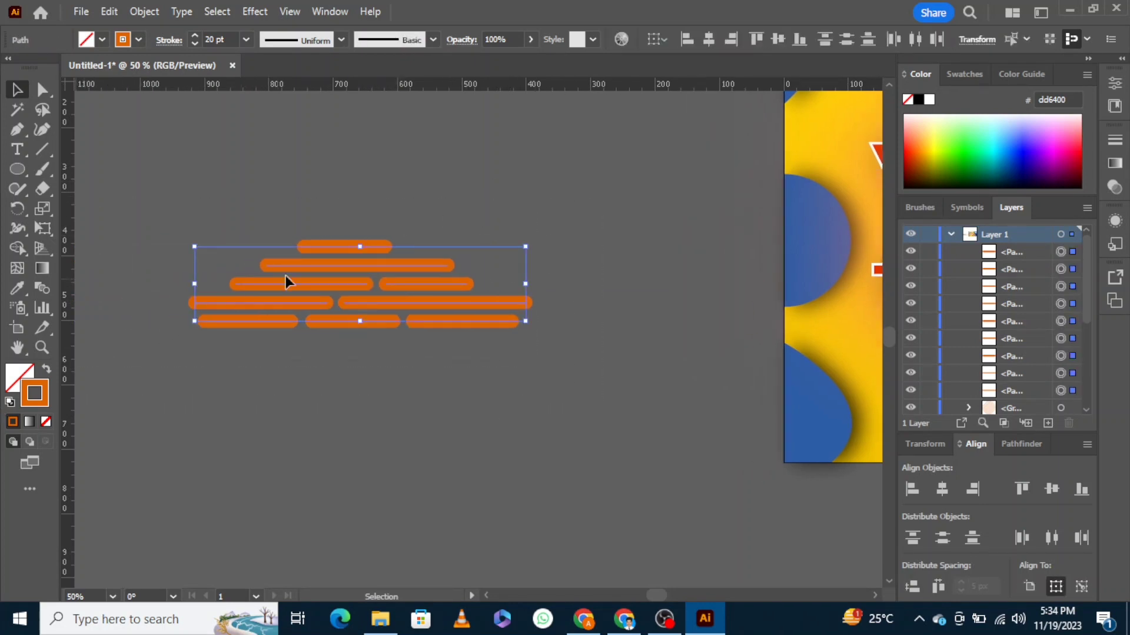
Move the whole stack of orange bars onto the artboard's lower-left area, below the "Thumbnail" text
{"action": "mouse_move", "coordinate": [295, 284]}
{"action": "left_mouse_down"}
{"action": "mouse_move", "coordinate": [475, 358]}
{"action": "mouse_move", "coordinate": [527, 443]}
{"action": "mouse_move", "coordinate": [756, 355]}
{"action": "mouse_move", "coordinate": [930, 335]}
{"action": "mouse_move", "coordinate": [897, 188]}
{"action": "mouse_move", "coordinate": [863, 221]}
{"action": "mouse_move", "coordinate": [813, 146]}
{"action": "mouse_move", "coordinate": [821, 156]}
{"action": "left_mouse_up"}
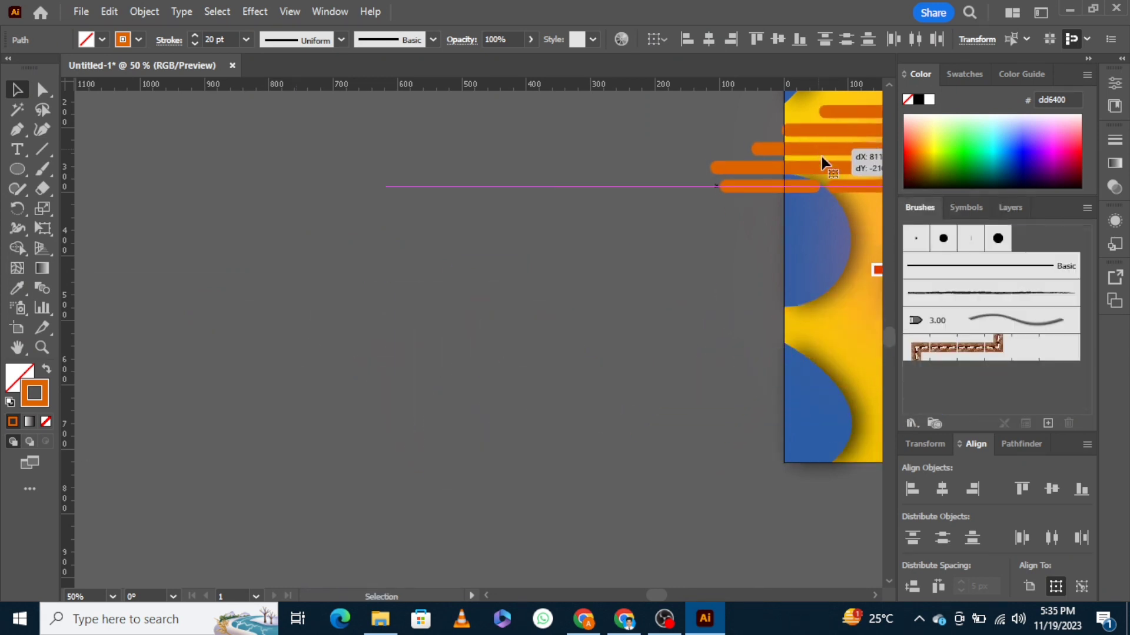
{"action": "scroll", "coordinate": [672, 432], "scroll_direction": "right", "scroll_amount": 3}
{"action": "scroll", "coordinate": [672, 439], "scroll_direction": "right", "scroll_amount": 10}
{"action": "scroll", "coordinate": [441, 398], "scroll_direction": "up", "scroll_amount": 5}
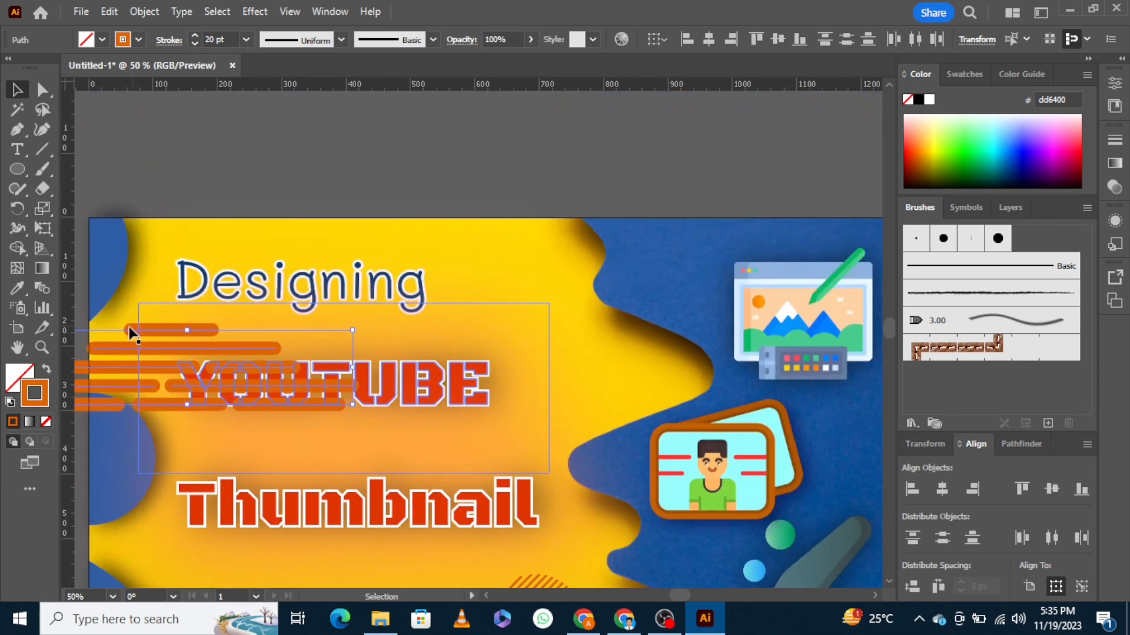
{"action": "left_click_drag", "start_coordinate": [154, 333], "coordinate": [318, 513]}
{"action": "scroll", "coordinate": [351, 394], "scroll_direction": "down", "scroll_amount": 5}
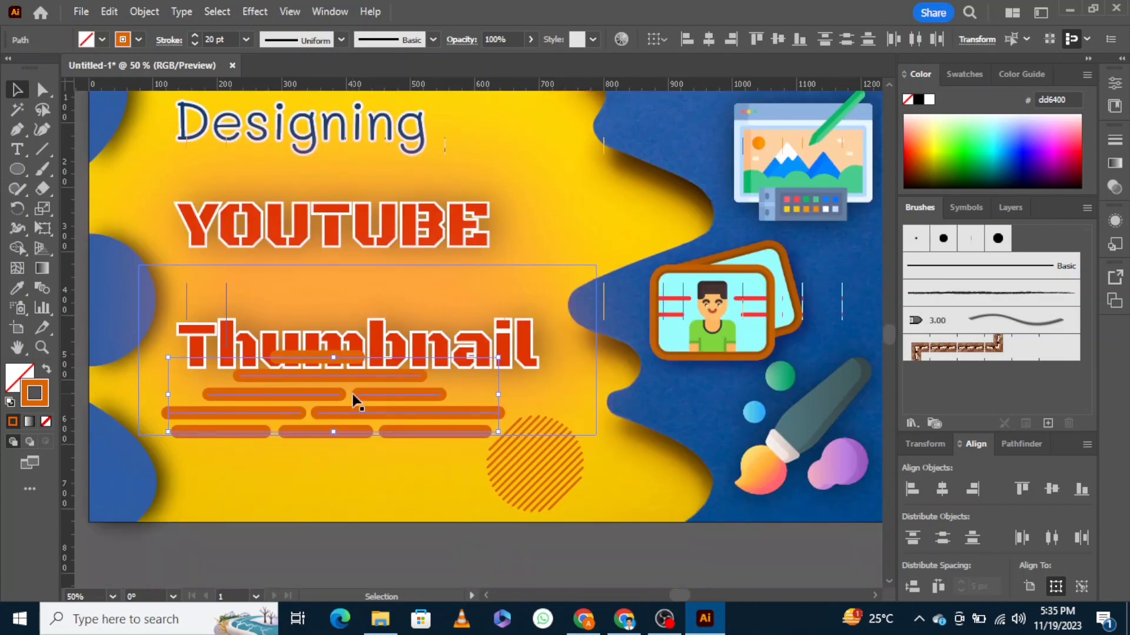
{"action": "left_click_drag", "start_coordinate": [319, 298], "coordinate": [274, 387]}
Select all nine orange bar paths in the layer list and group them
{"action": "left_click", "coordinate": [443, 481]}
{"action": "left_click", "coordinate": [383, 446]}
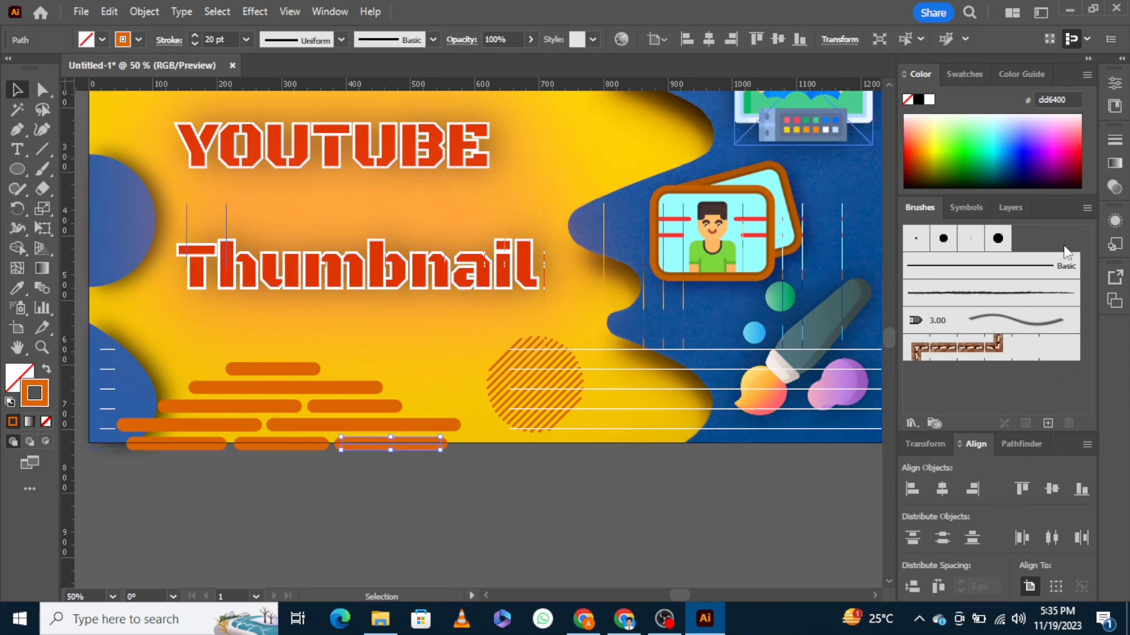
{"action": "left_click", "coordinate": [1012, 210]}
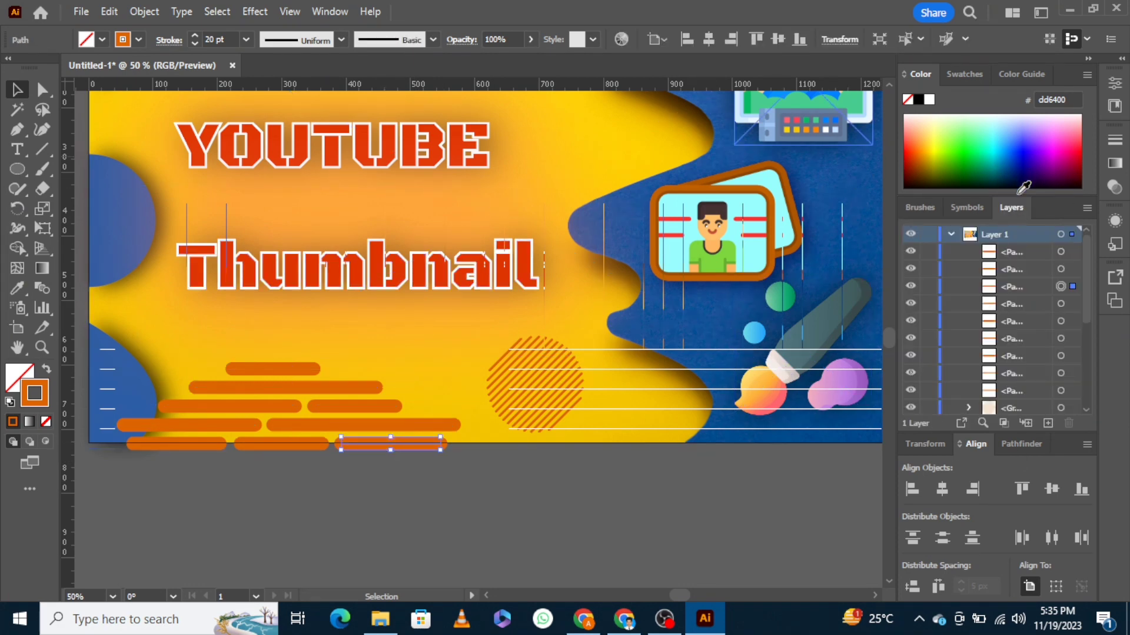
{"action": "left_click", "coordinate": [1061, 251]}
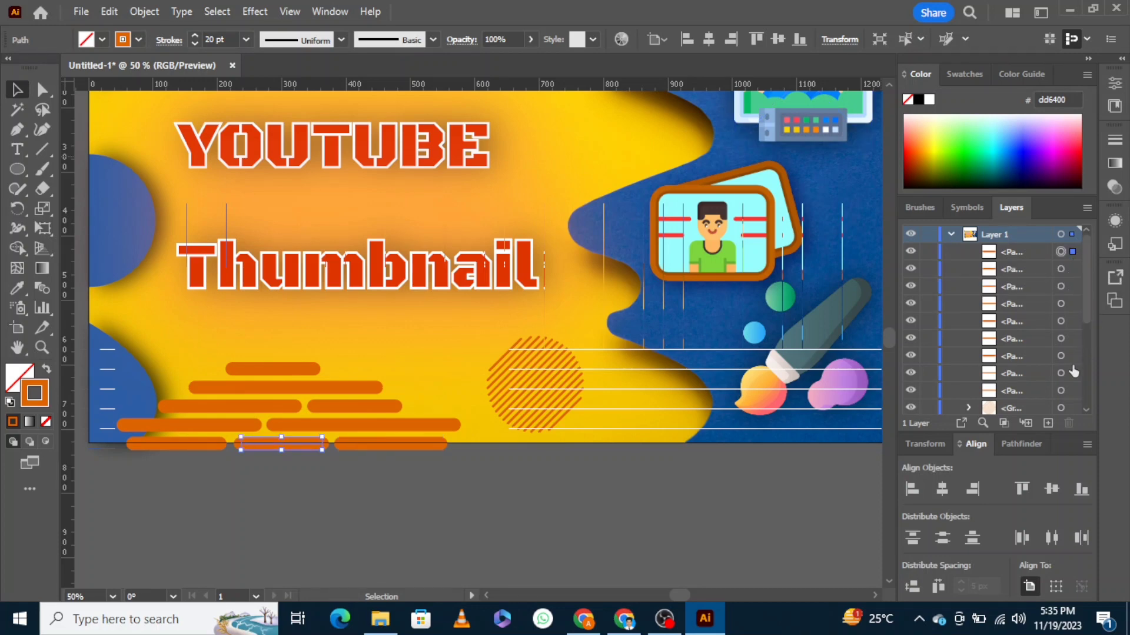
{"action": "left_click", "coordinate": [1062, 390], "text": "shift"}
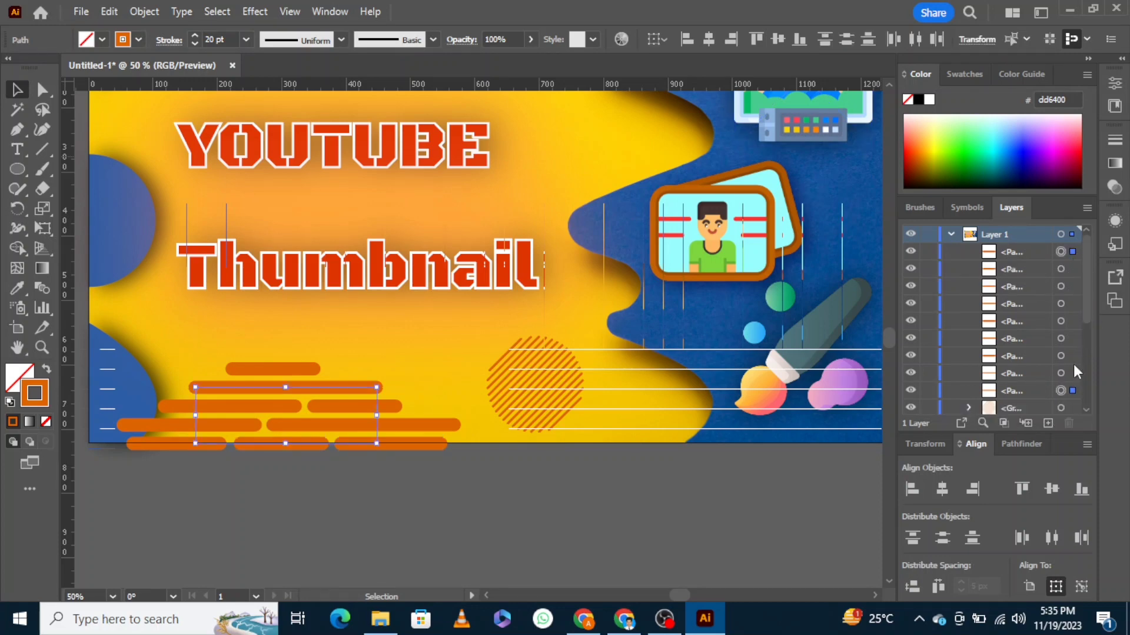
{"action": "left_click", "coordinate": [1070, 253]}
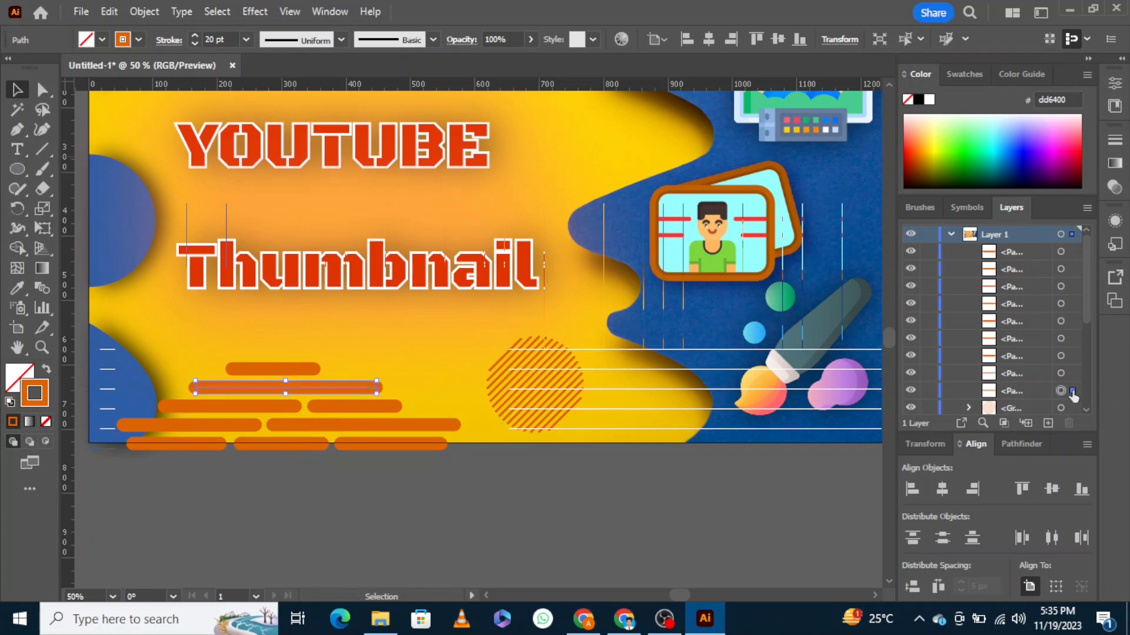
{"action": "left_click", "coordinate": [1072, 271], "text": "shift"}
{"action": "left_click", "coordinate": [1073, 288], "text": "shift"}
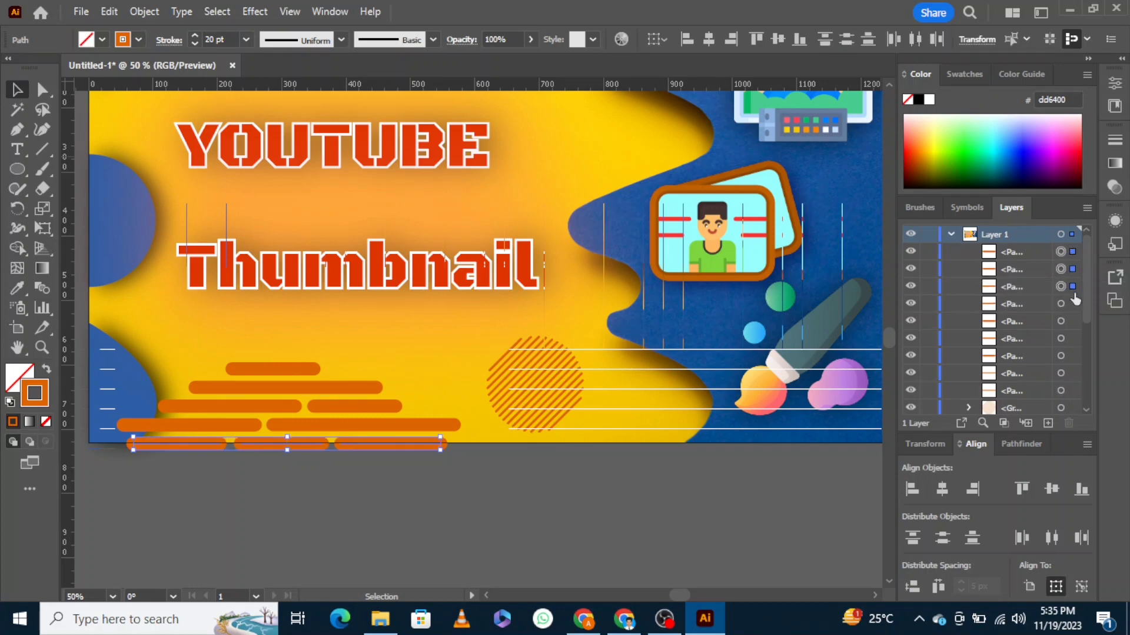
{"action": "left_click", "coordinate": [1073, 304], "text": "shift"}
{"action": "left_click", "coordinate": [1073, 323], "text": "shift"}
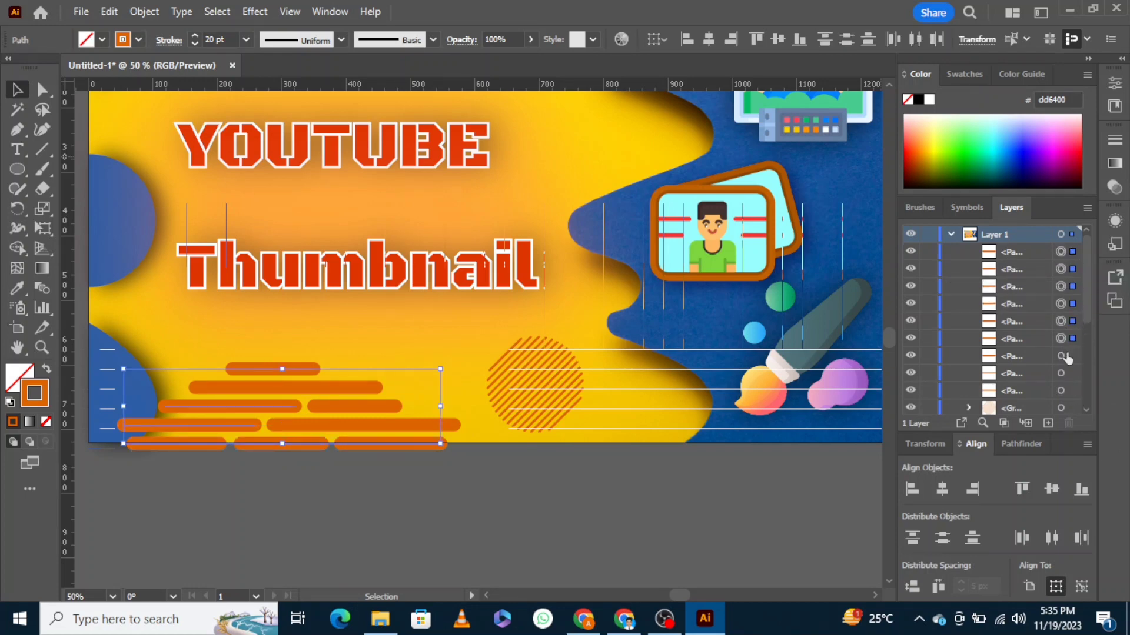
{"action": "left_click", "coordinate": [1072, 358], "text": "shift"}
{"action": "left_click", "coordinate": [1072, 375], "text": "shift"}
{"action": "left_click", "coordinate": [1073, 392], "text": "shift"}
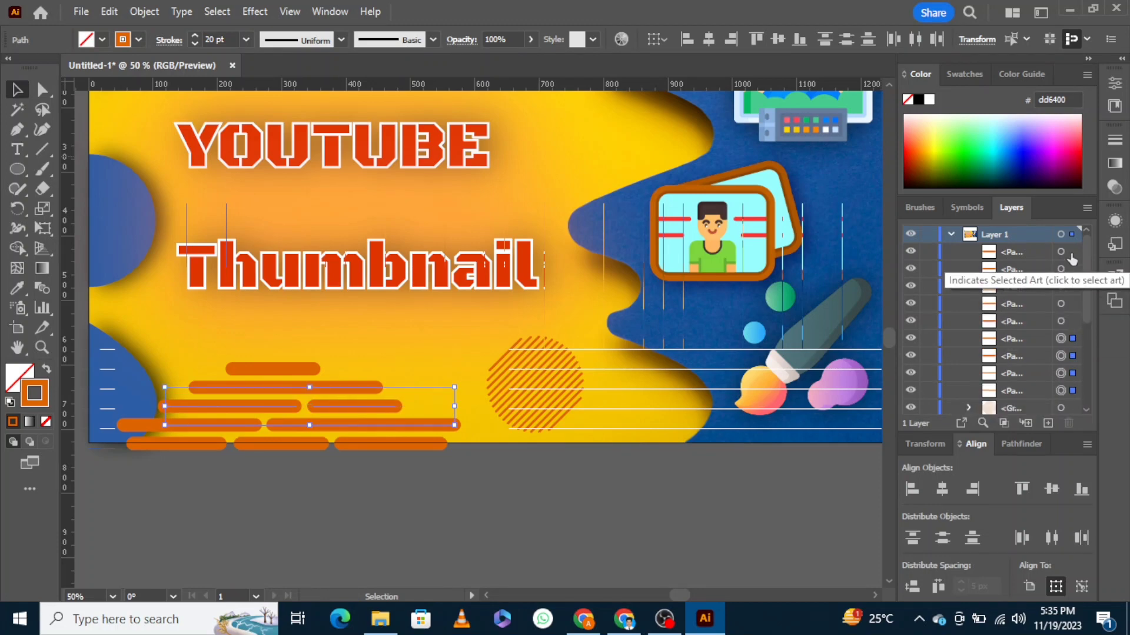
{"action": "left_click", "coordinate": [1071, 252], "text": "shift"}
{"action": "left_click", "coordinate": [1072, 269], "text": "shift"}
{"action": "left_click", "coordinate": [1073, 286], "text": "shift"}
{"action": "left_click", "coordinate": [1072, 304], "text": "shift"}
{"action": "left_click", "coordinate": [1073, 321], "text": "shift"}
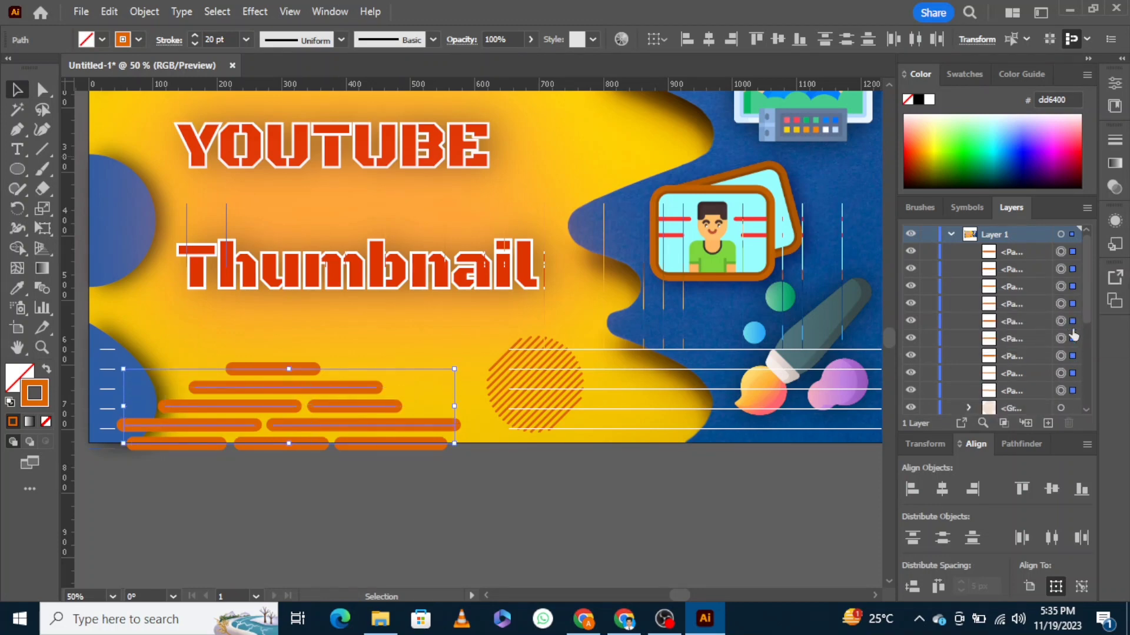
{"action": "key", "text": "ctrl+g"}
{"action": "left_click", "coordinate": [470, 518]}
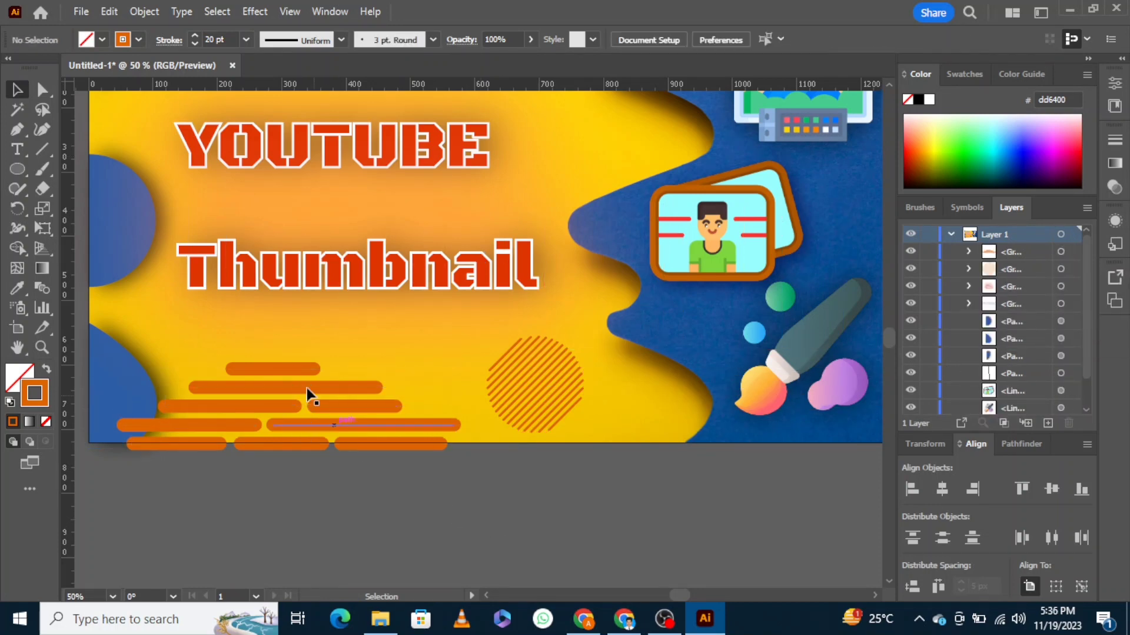
Shift the bar group slightly right, align it to the artboard's bottom edge and nudge it up 10 px
{"action": "left_click_drag", "start_coordinate": [291, 372], "coordinate": [305, 344]}
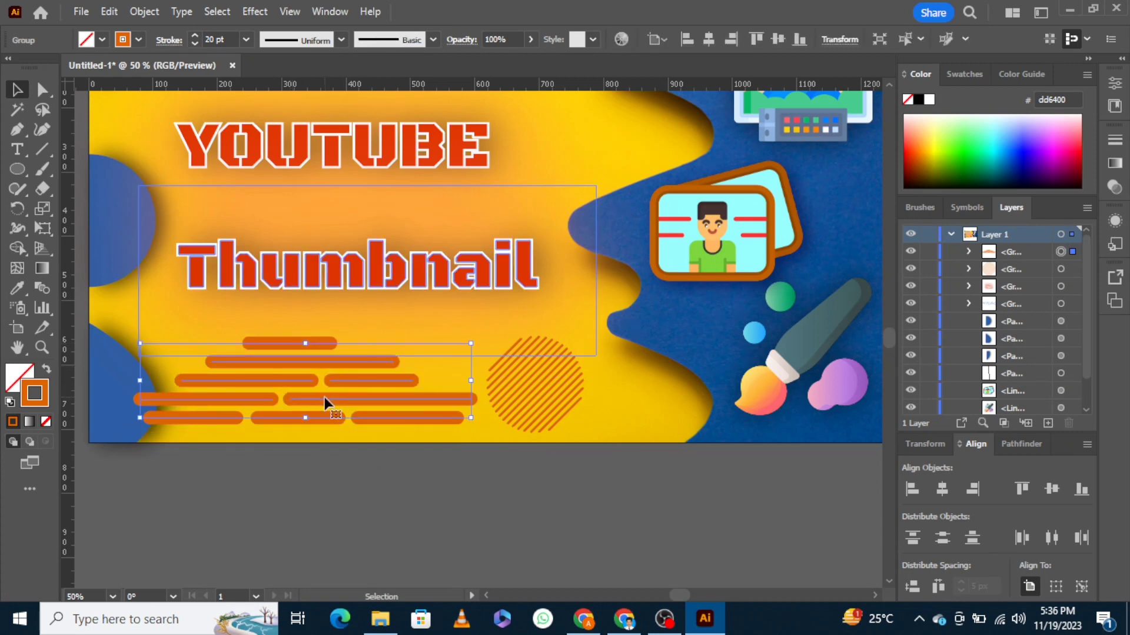
{"action": "left_click", "coordinate": [799, 38]}
{"action": "left_click", "coordinate": [437, 467]}
{"action": "left_click", "coordinate": [436, 423]}
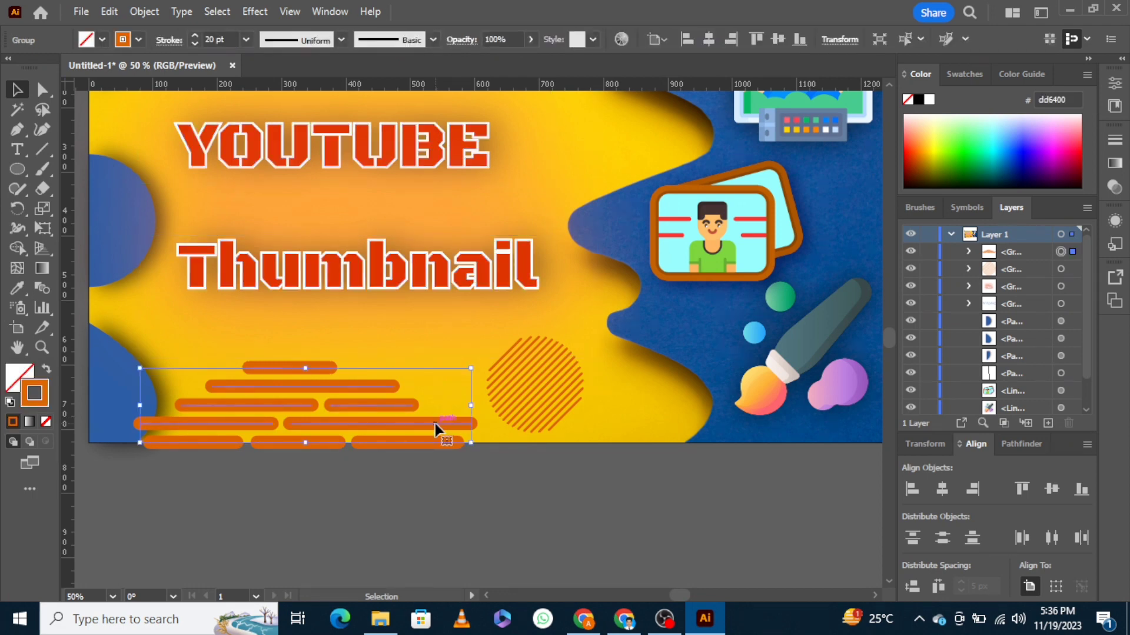
{"action": "key", "text": "shift+Up"}
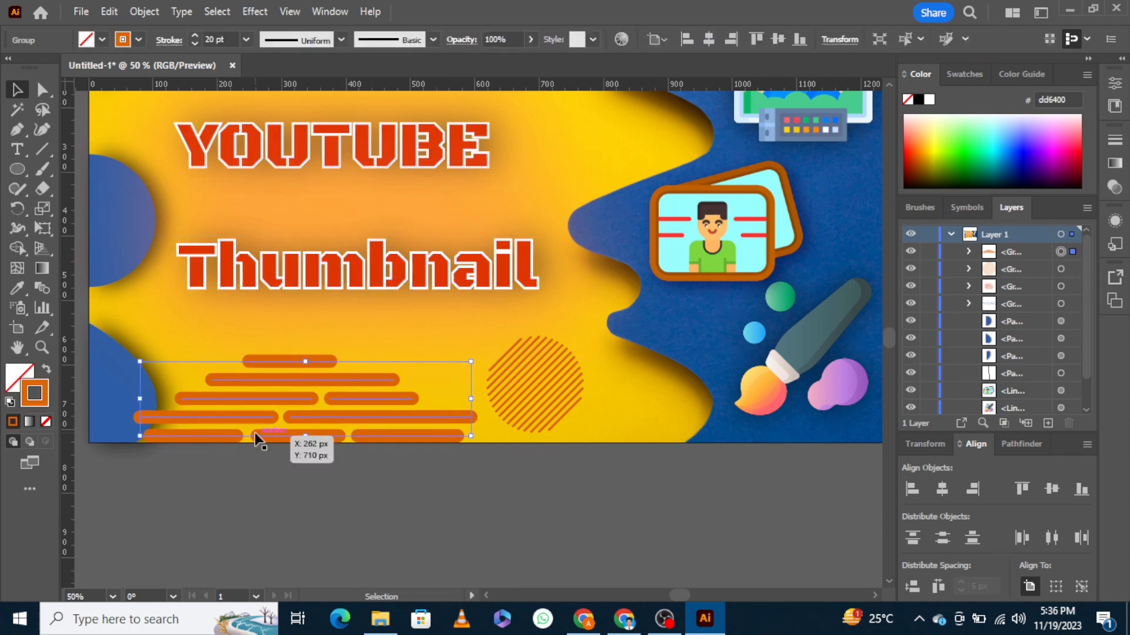
Change the bar group's stroke colour to purple b500db
{"action": "double_click", "coordinate": [36, 393]}
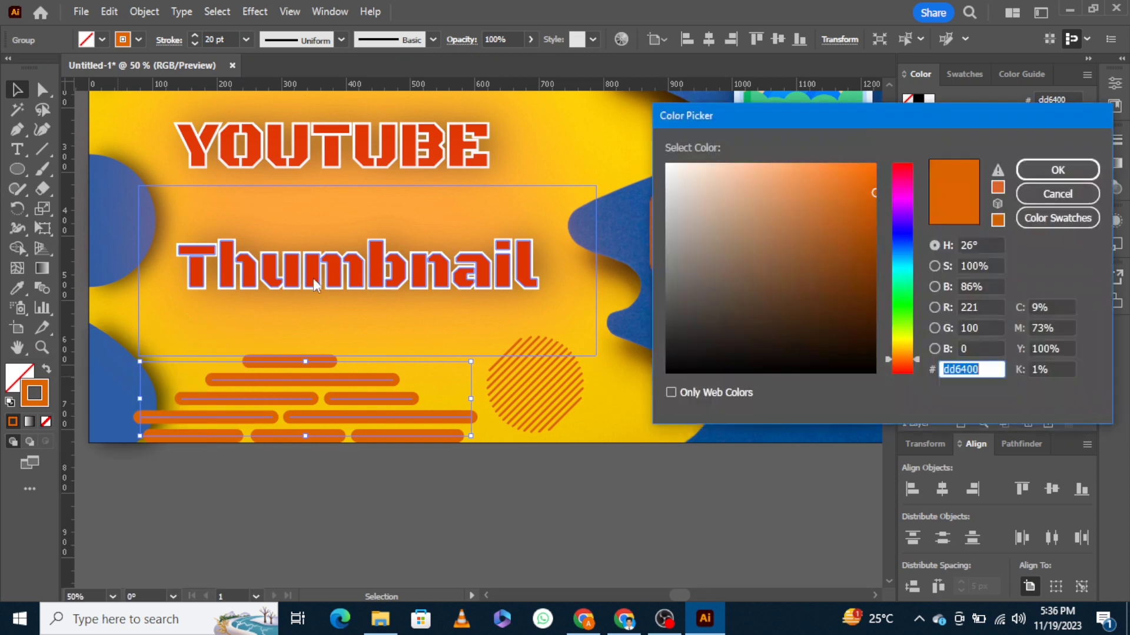
{"action": "left_click", "coordinate": [904, 204]}
{"action": "left_click", "coordinate": [1074, 168]}
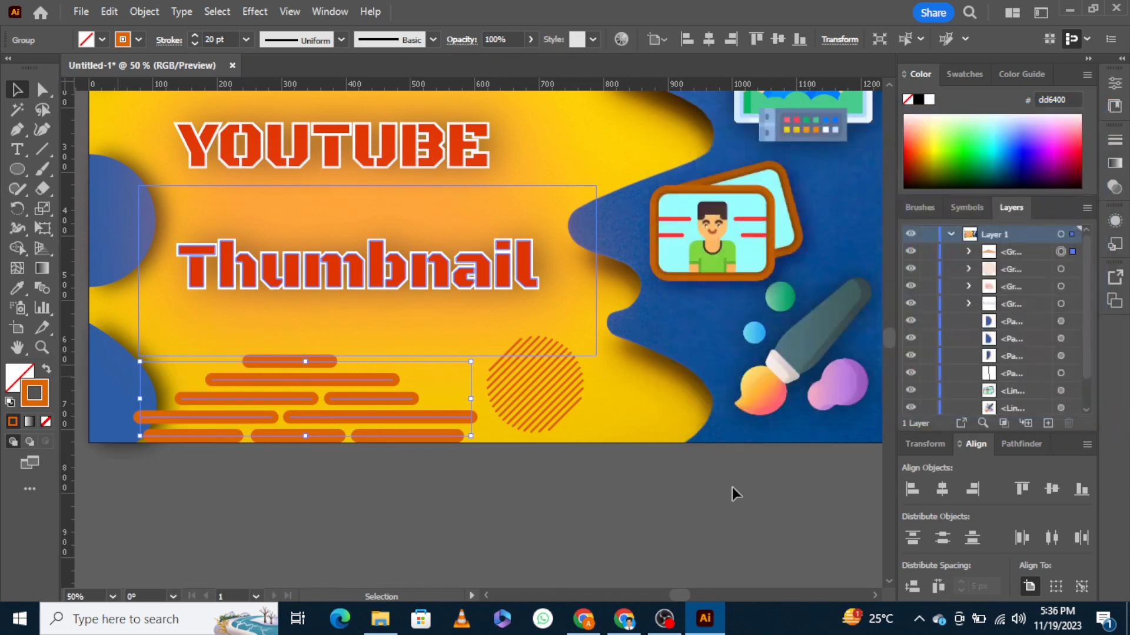
{"action": "left_click", "coordinate": [560, 517]}
{"action": "scroll", "coordinate": [560, 503], "scroll_direction": "down", "scroll_amount": 2}
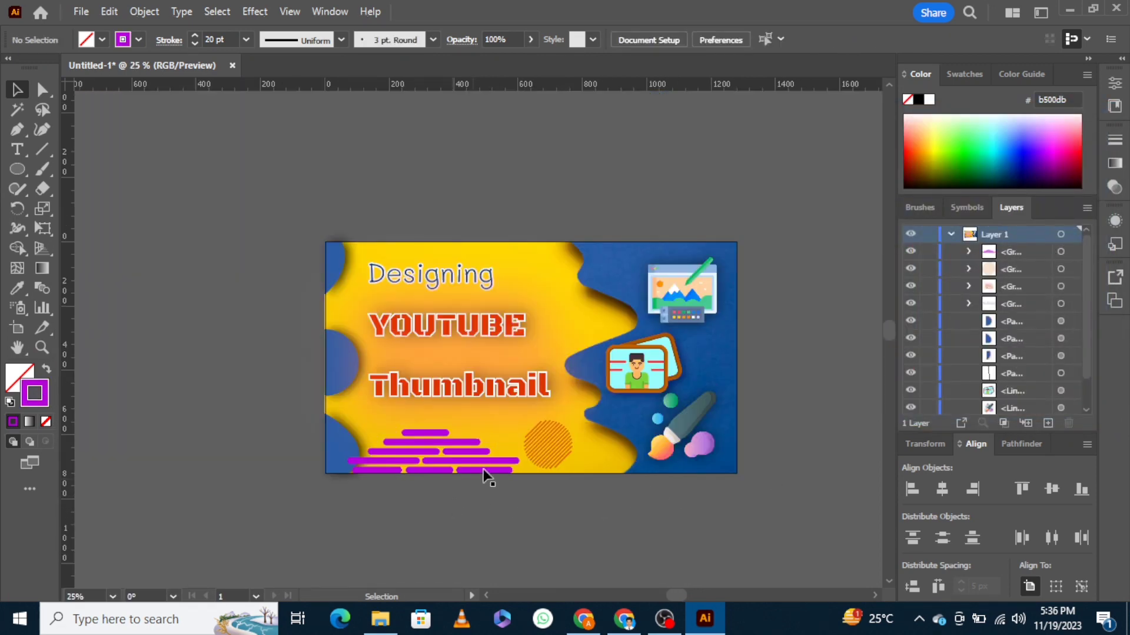
Recolour the striped circle by sampling the bars' purple with the Eyedropper
{"action": "left_click", "coordinate": [539, 455]}
{"action": "key", "text": "i"}
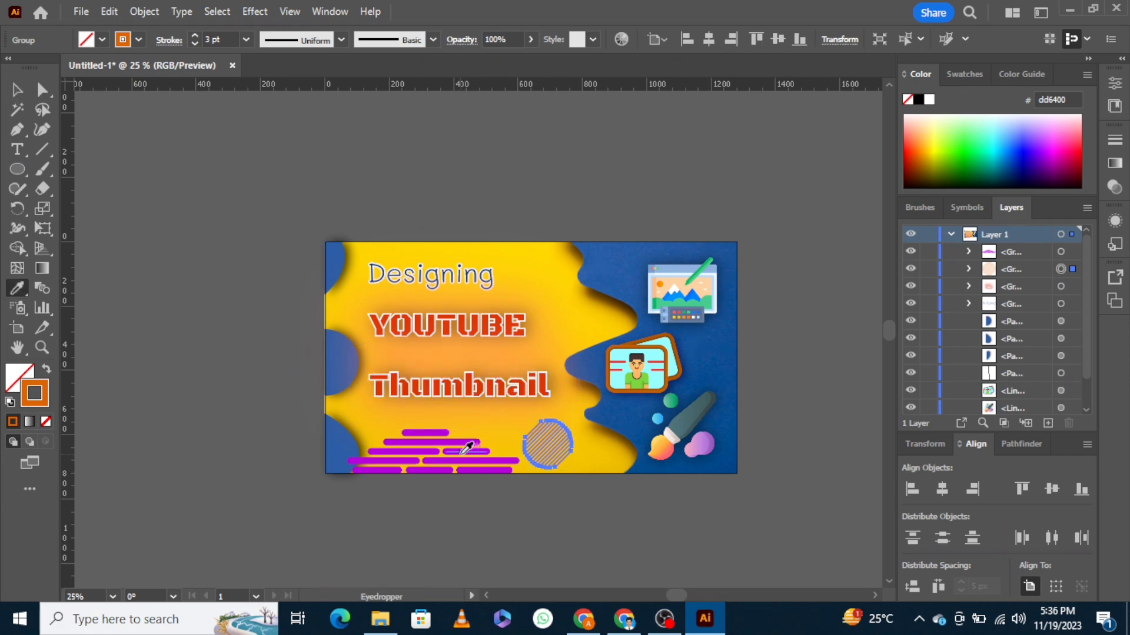
{"action": "left_click", "coordinate": [462, 449]}
{"action": "key", "text": "v"}
{"action": "left_click", "coordinate": [602, 511]}
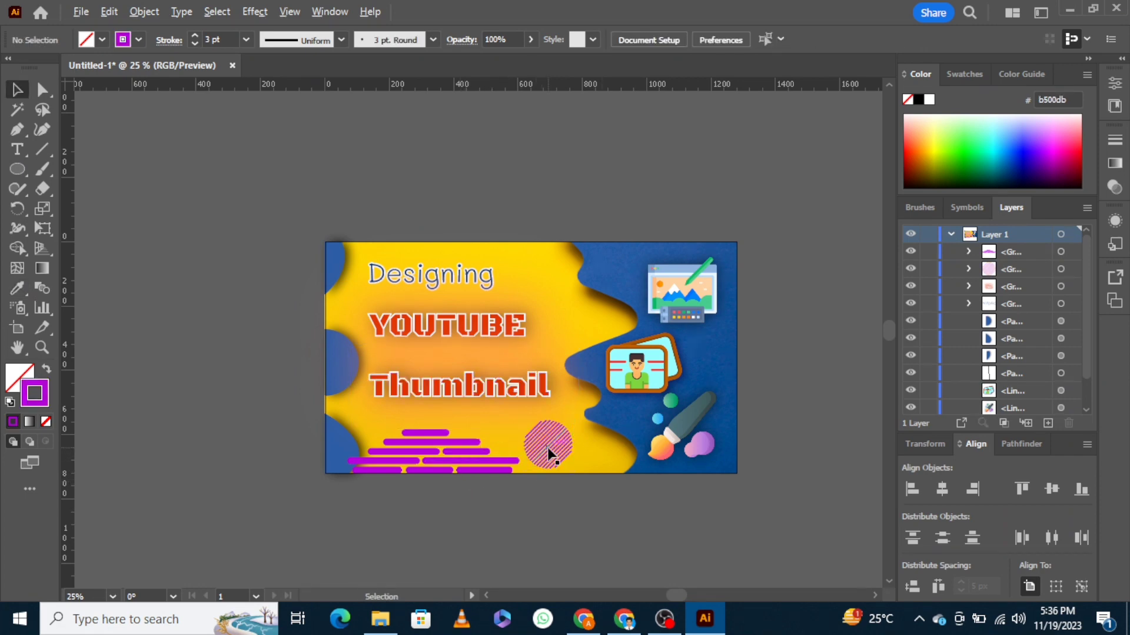
Move the striped circle about 50 px right, away from the purple bars, and deselect it
{"action": "scroll", "coordinate": [547, 447], "scroll_direction": "up", "scroll_amount": 1}
{"action": "left_click_drag", "start_coordinate": [557, 439], "coordinate": [675, 457]}
{"action": "scroll", "coordinate": [675, 457], "scroll_direction": "down", "scroll_amount": 3}
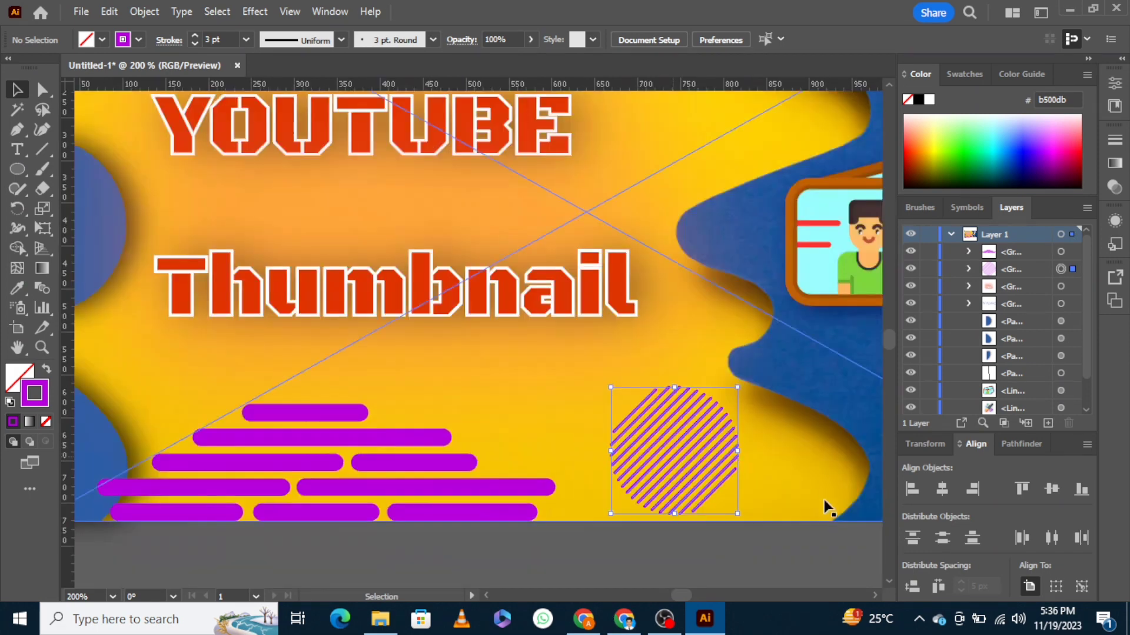
{"action": "scroll", "coordinate": [606, 559], "scroll_direction": "down", "scroll_amount": 2}
{"action": "scroll", "coordinate": [637, 516], "scroll_direction": "down", "scroll_amount": 2}
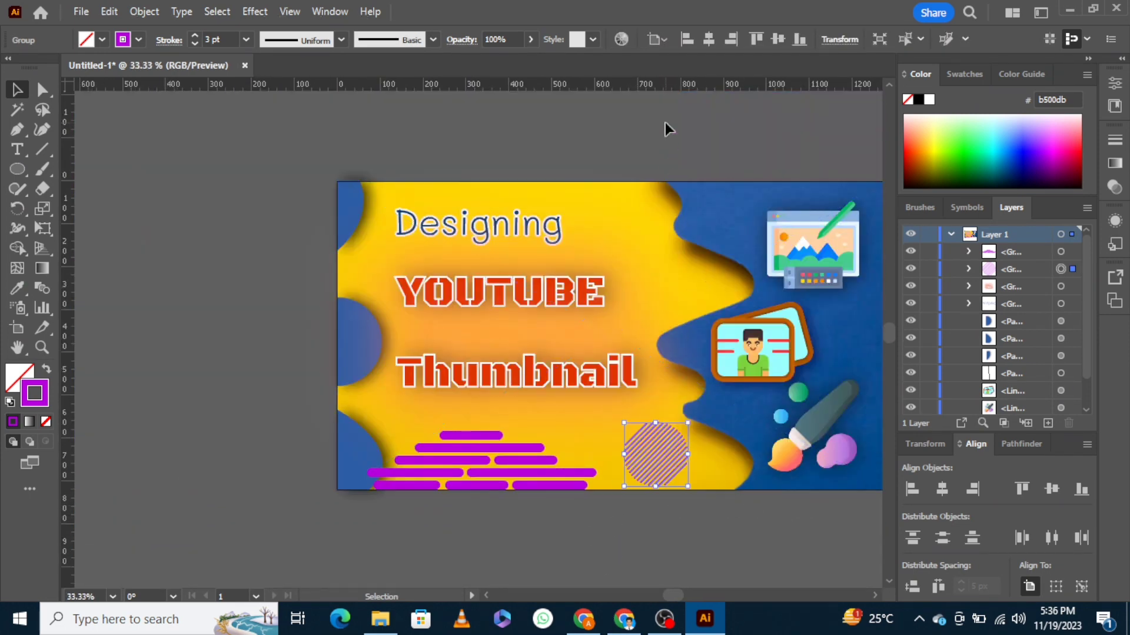
{"action": "left_click", "coordinate": [668, 128]}
Copy the bar group to the empty canvas beside the artboard and apply the striped circle's 3 pt stroke to it
{"action": "left_click_drag", "start_coordinate": [532, 491], "coordinate": [229, 273]}
{"action": "key", "text": "i"}
{"action": "left_click", "coordinate": [665, 437]}
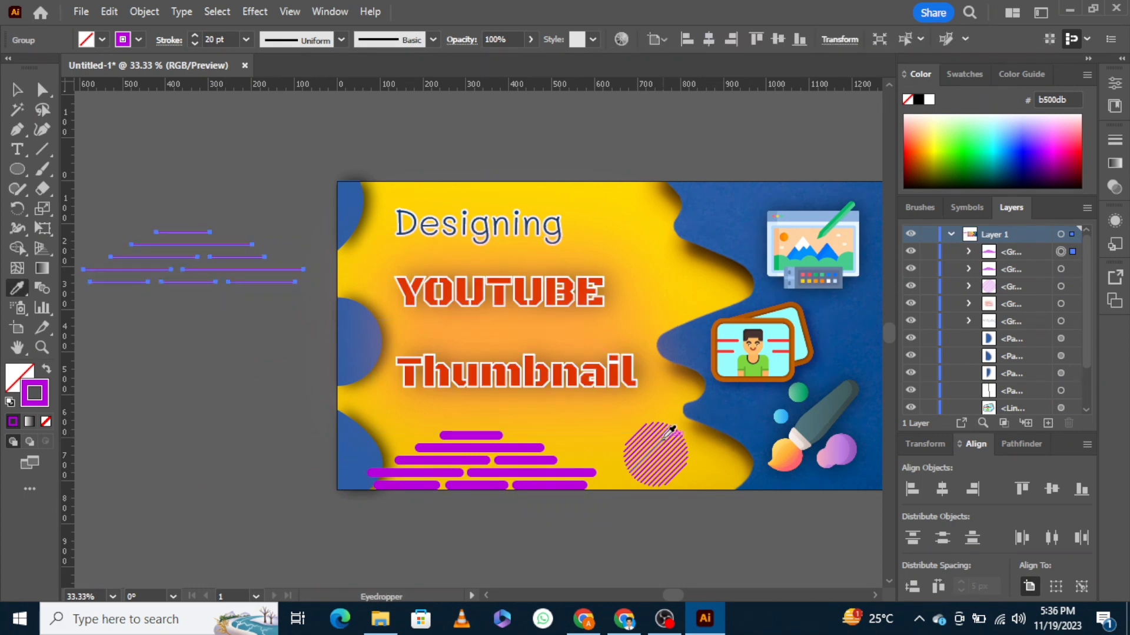
{"action": "key", "text": "v"}
{"action": "left_click", "coordinate": [305, 112]}
{"action": "left_click", "coordinate": [172, 238]}
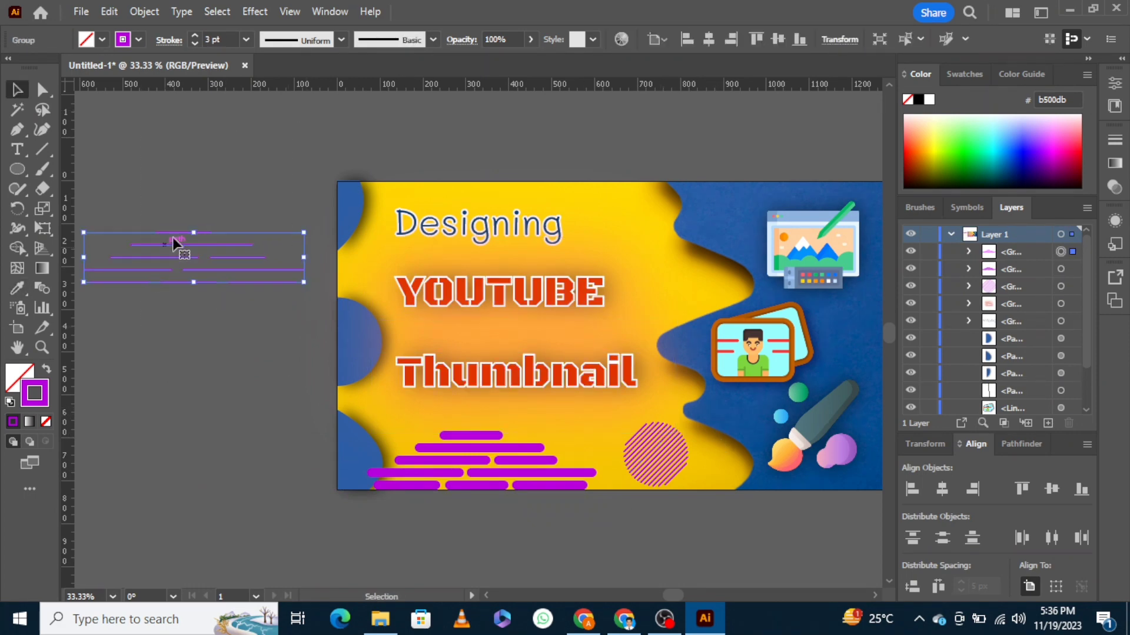
Rotate the thin-line copy 90° so its lines stand vertical and place it at the artboard's left edge beside "YOUTUBE"
{"action": "left_click_drag", "start_coordinate": [174, 243], "coordinate": [708, 203]}
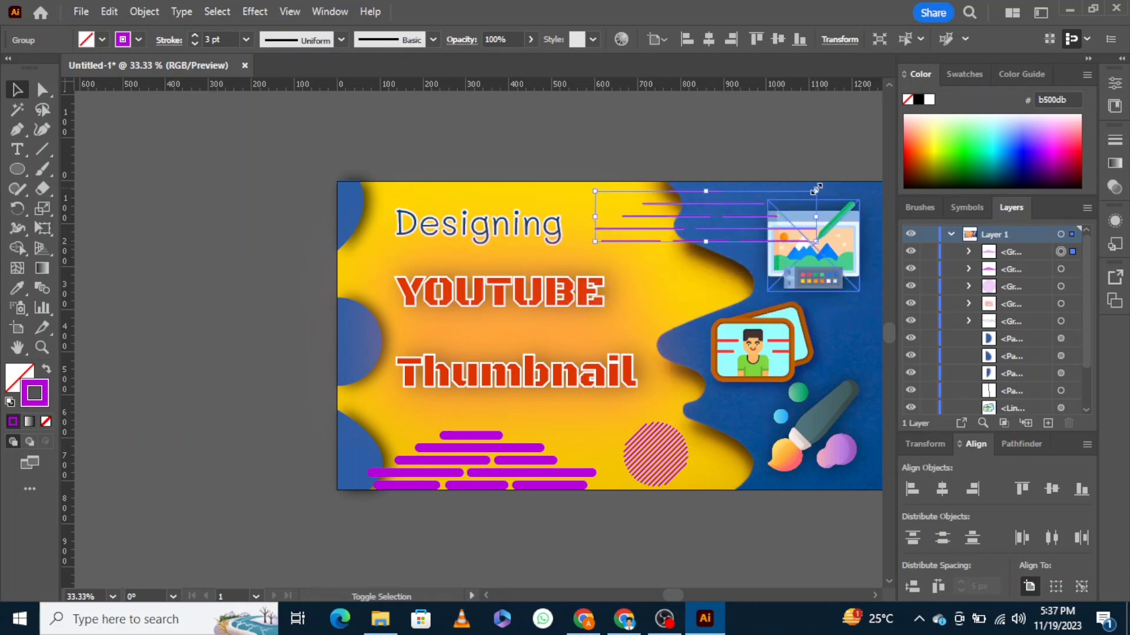
{"action": "left_click_drag", "start_coordinate": [823, 185], "coordinate": [682, 106]}
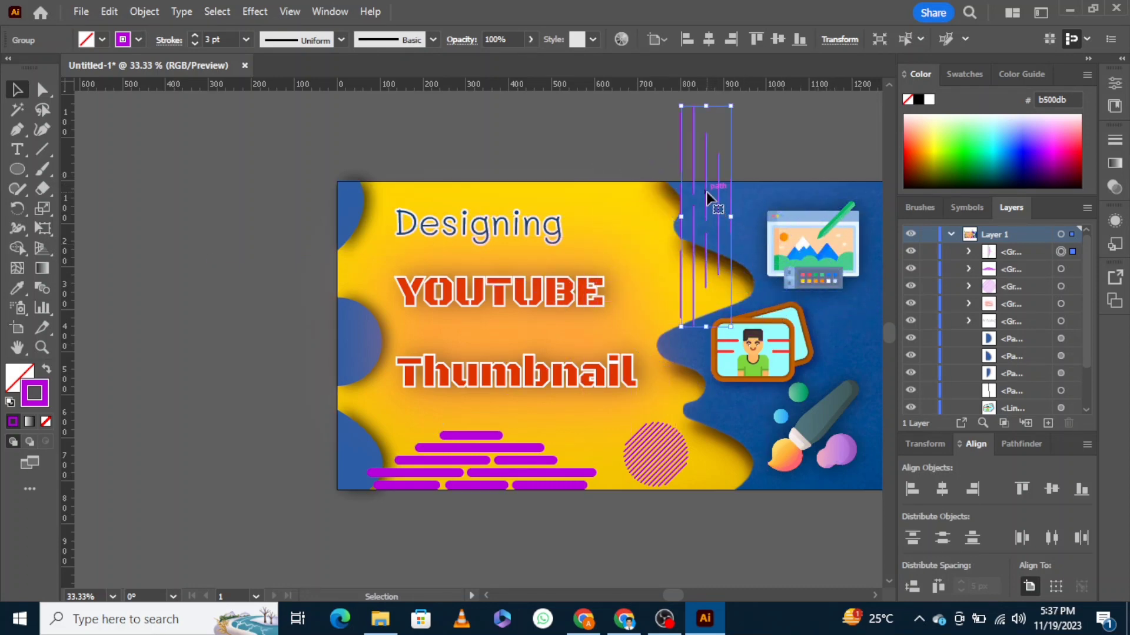
{"action": "left_click_drag", "start_coordinate": [706, 203], "coordinate": [686, 261]}
{"action": "left_click_drag", "start_coordinate": [685, 161], "coordinate": [686, 227]}
{"action": "left_click_drag", "start_coordinate": [688, 305], "coordinate": [367, 266]}
Align the vertical line group to the artboard's left edge and nudge it 2 px to the right
{"action": "scroll", "coordinate": [367, 266], "scroll_direction": "up", "scroll_amount": 5}
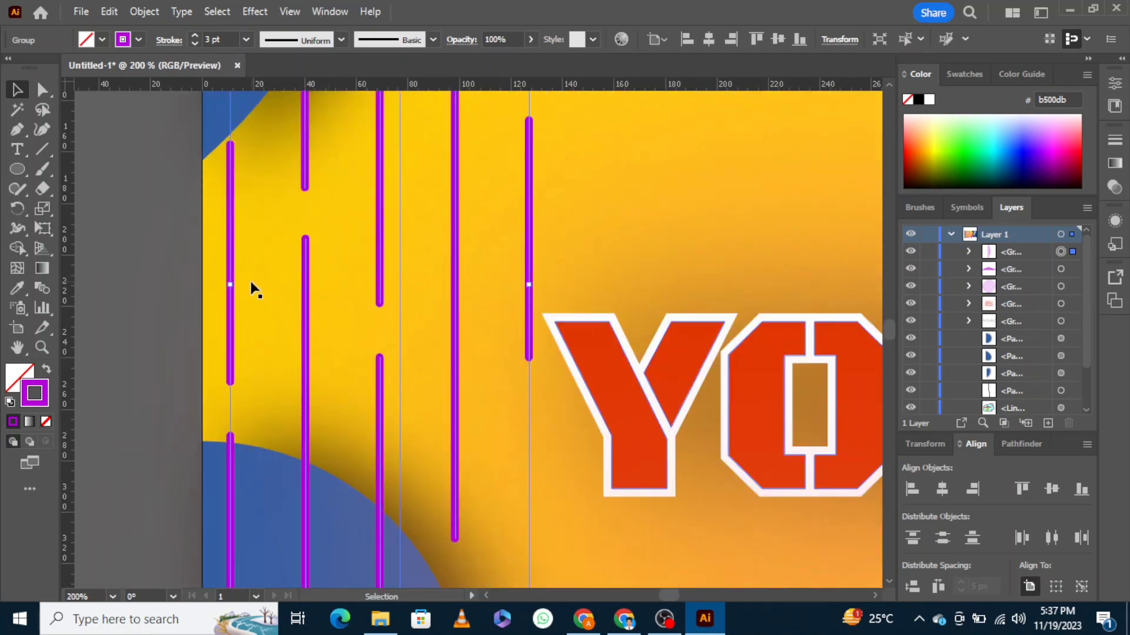
{"action": "left_click", "coordinate": [687, 39]}
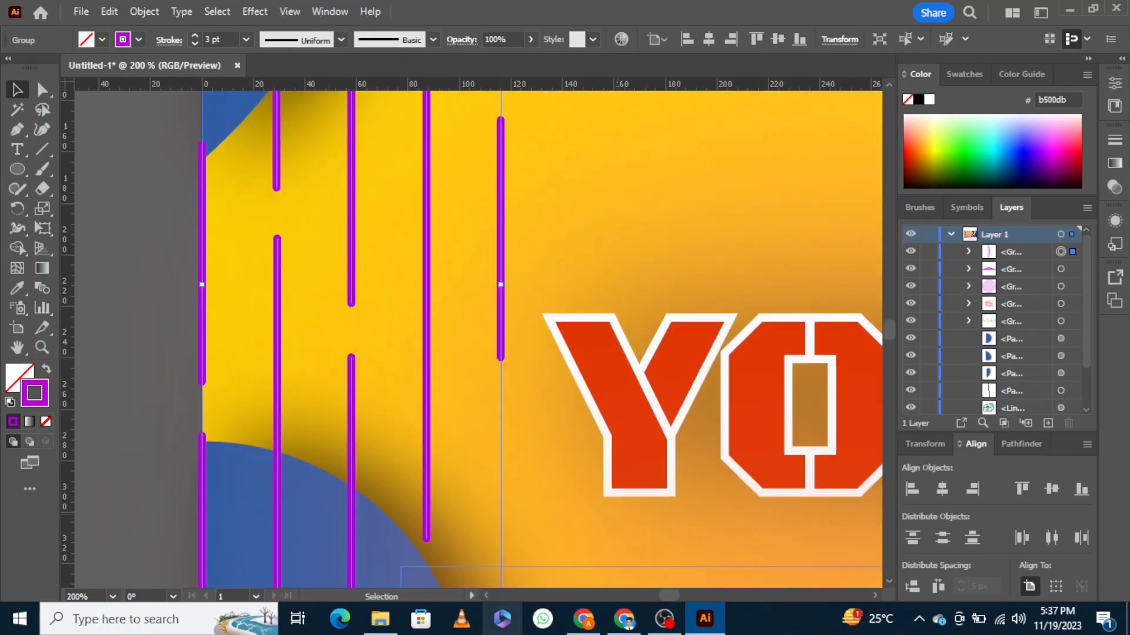
{"action": "key", "text": "Right"}
{"action": "key", "text": "Right"}
{"action": "double_click", "coordinate": [138, 279]}
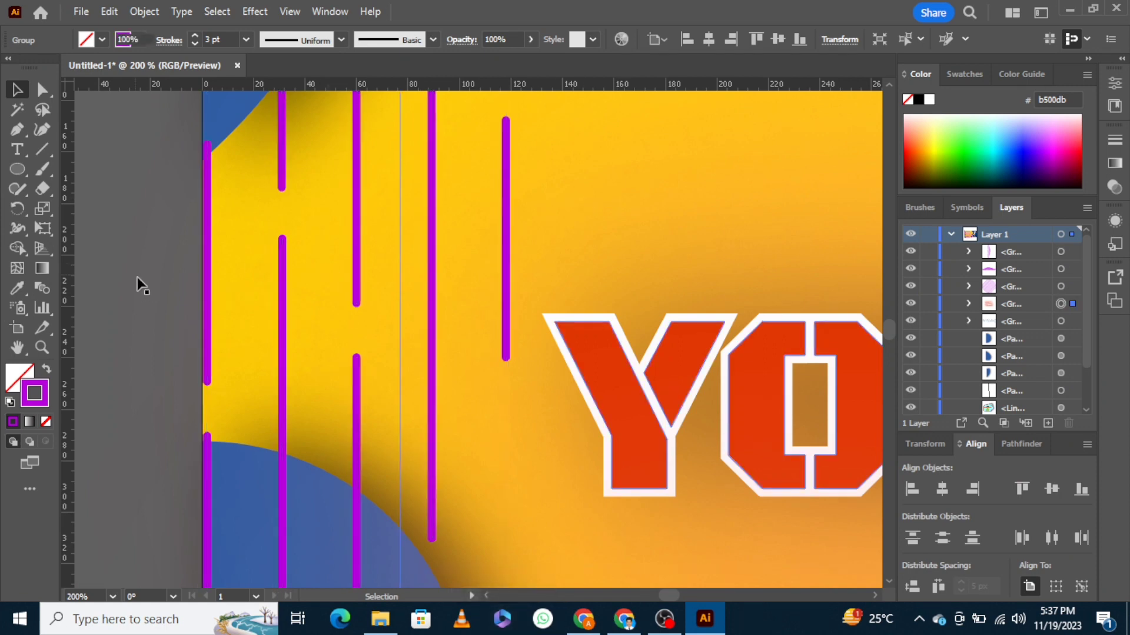
{"action": "scroll", "coordinate": [154, 308], "scroll_direction": "down", "scroll_amount": 2}
{"action": "key", "text": "ctrl+a"}
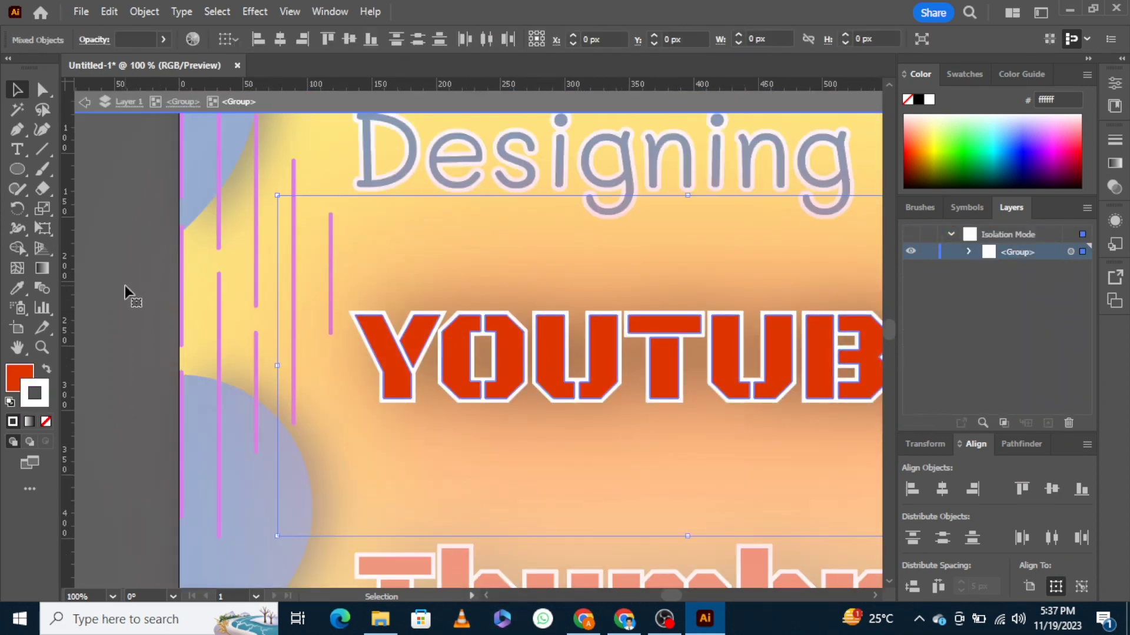
{"action": "scroll", "coordinate": [83, 244], "scroll_direction": "down", "scroll_amount": 5}
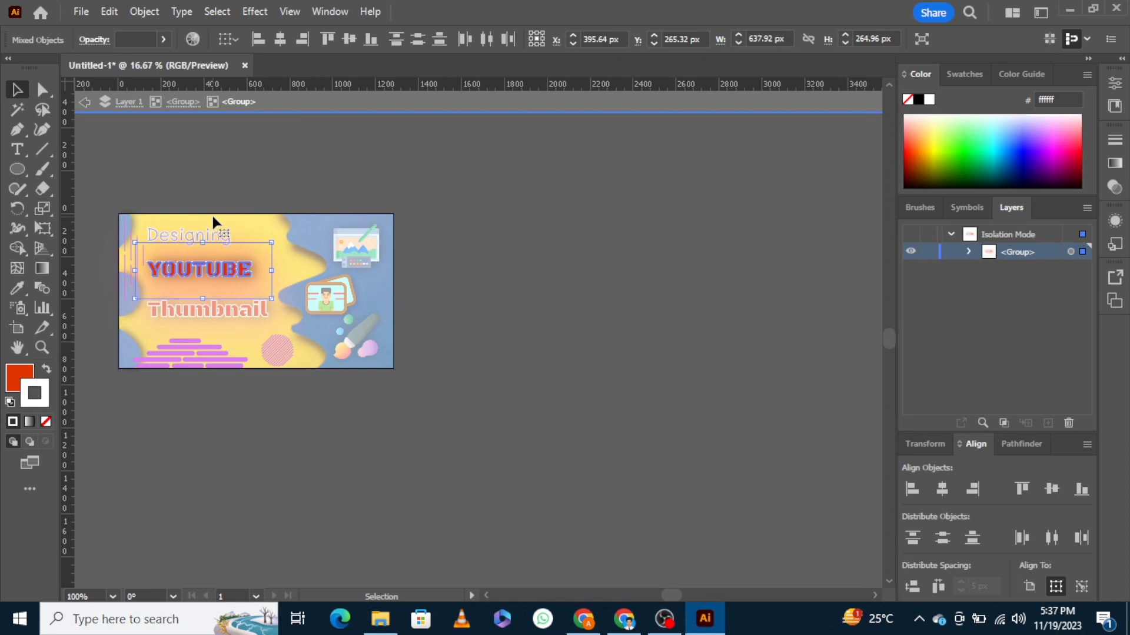
{"action": "double_click", "coordinate": [591, 161]}
{"action": "scroll", "coordinate": [492, 327], "scroll_direction": "left", "scroll_amount": 6}
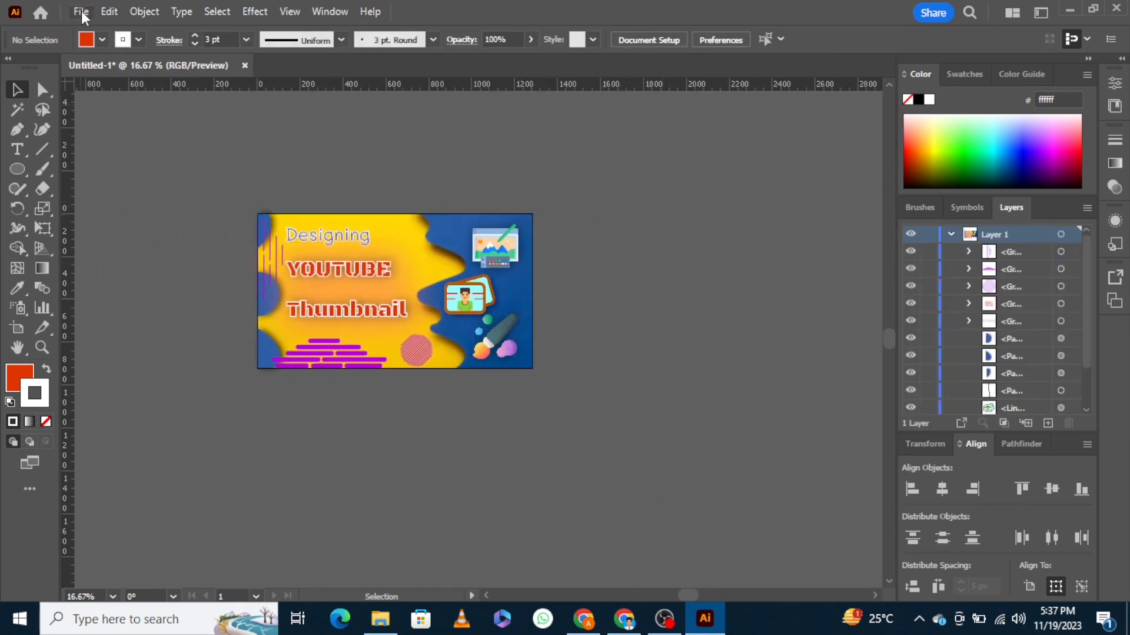
Export the design as a JPEG named THUMBNAIL into the THUMB NAIL folder, using all artboards
{"action": "key", "text": "alt+f"}
{"action": "mouse_move", "coordinate": [253, 378]}
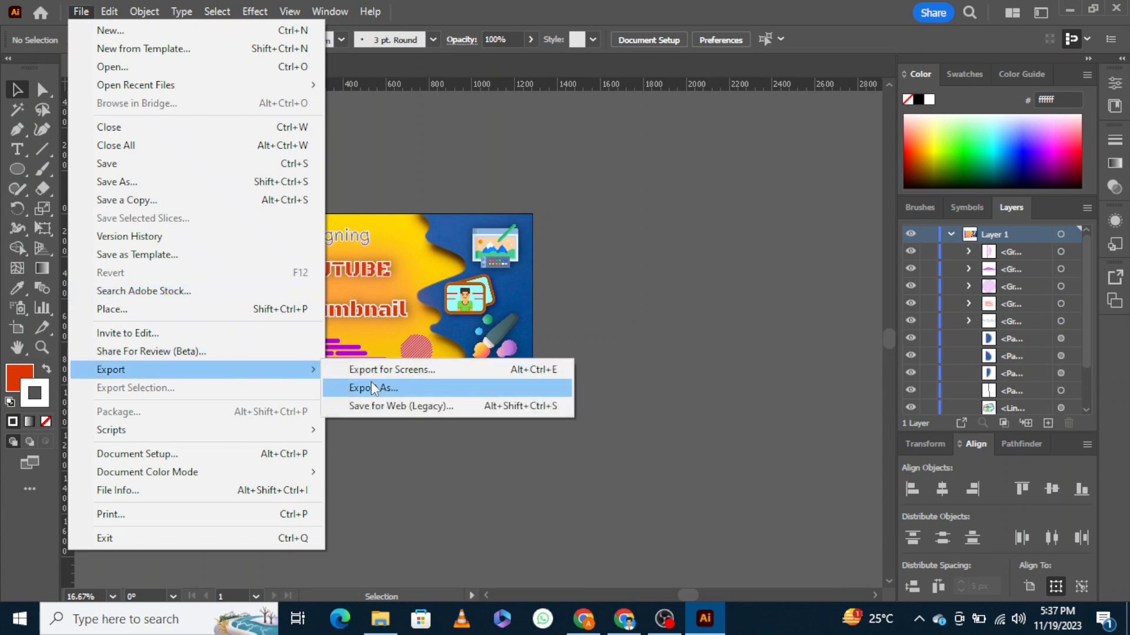
{"action": "left_click", "coordinate": [373, 384]}
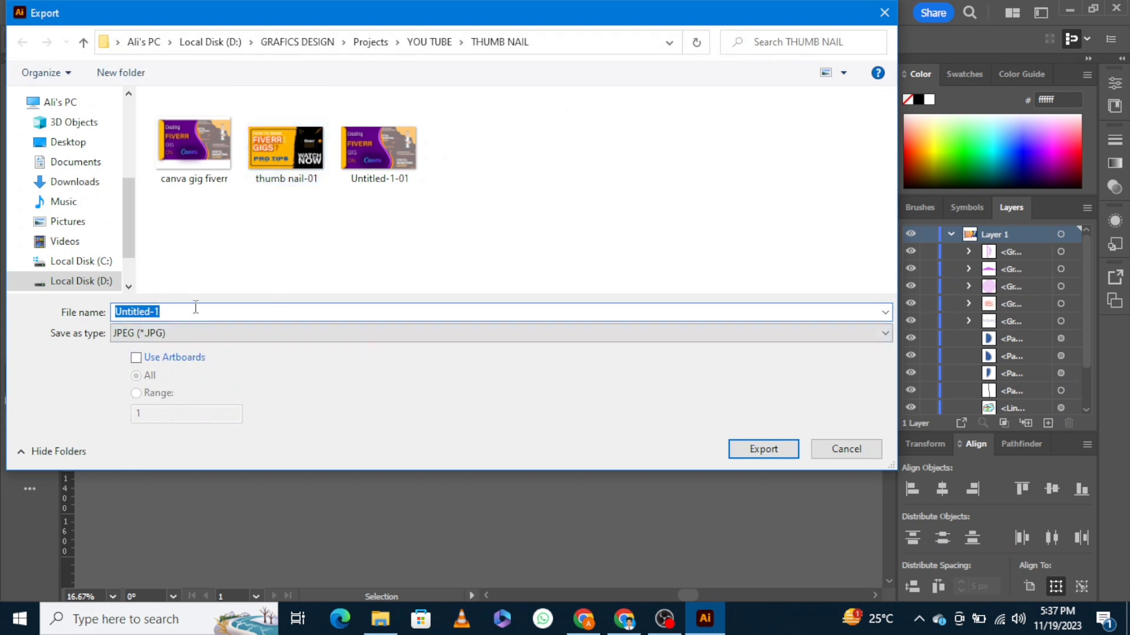
{"action": "type", "text": "THUMN"}
{"action": "key", "text": "BackSpace"}
{"action": "type", "text": "B"}
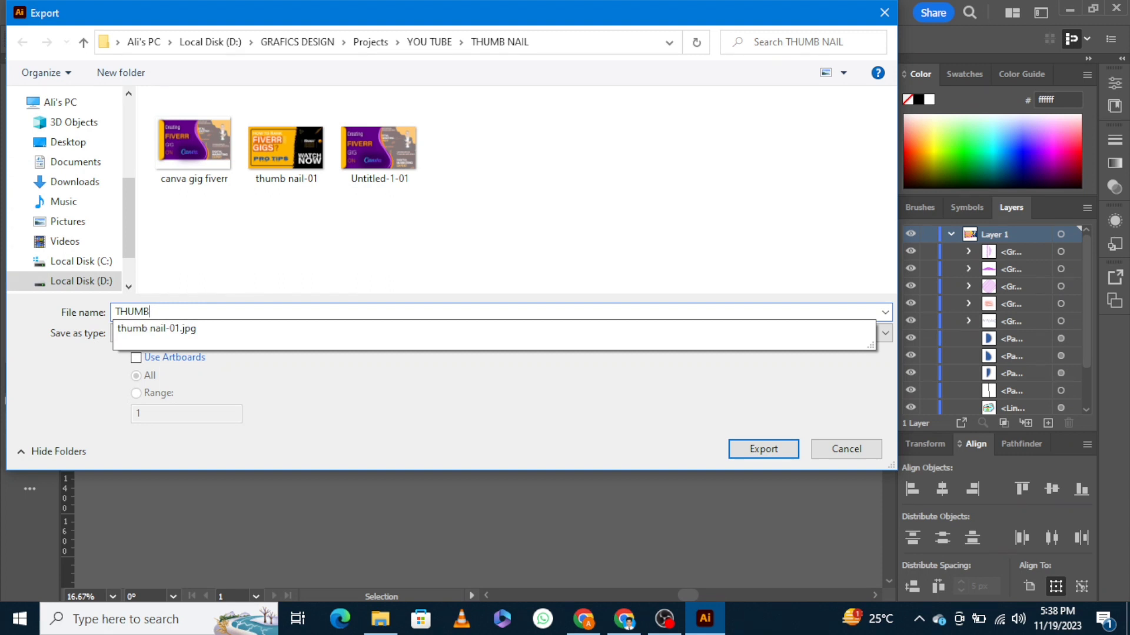
{"action": "type", "text": "NAIL"}
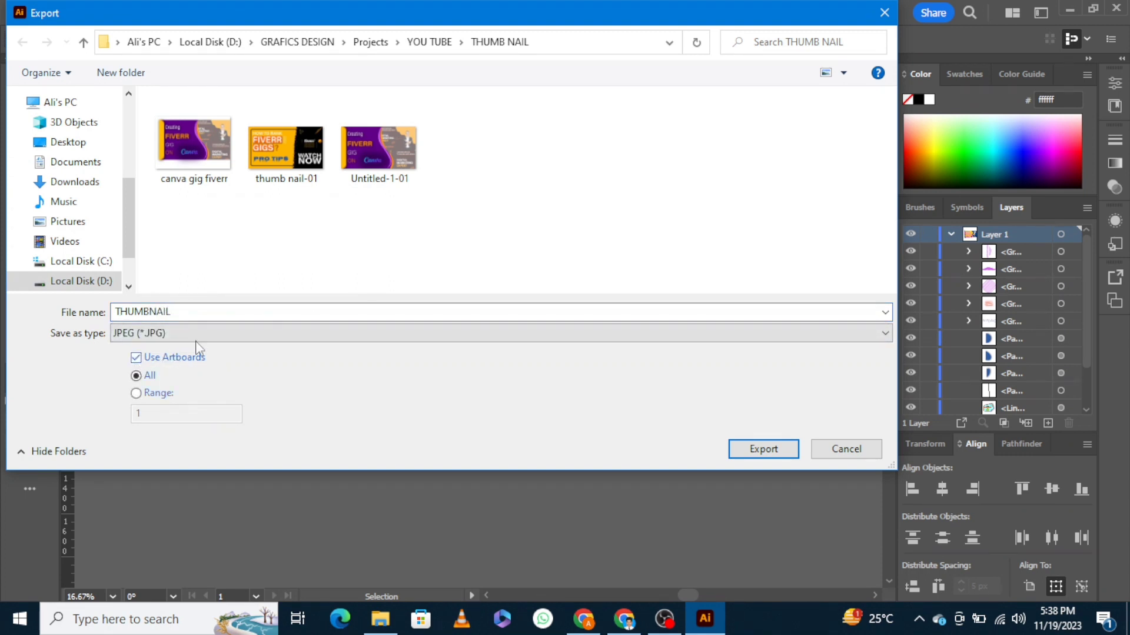
{"action": "left_click", "coordinate": [753, 451]}
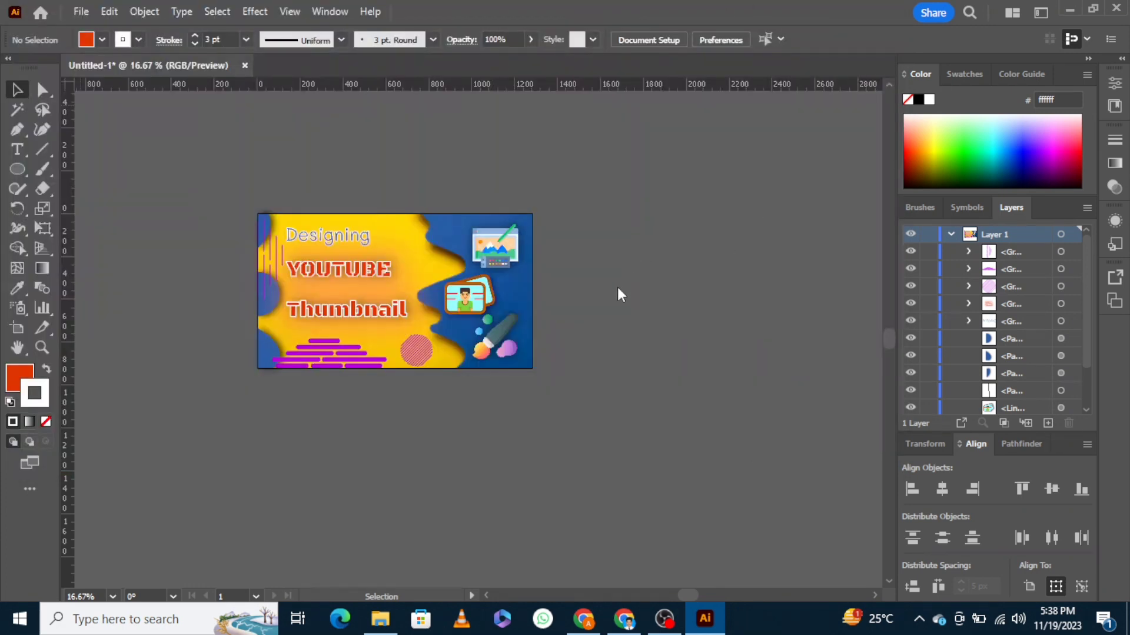
{"action": "left_click", "coordinate": [641, 535]}
Select all the thumbnail artwork on the artboard
{"action": "key", "text": "ctrl+minus"}
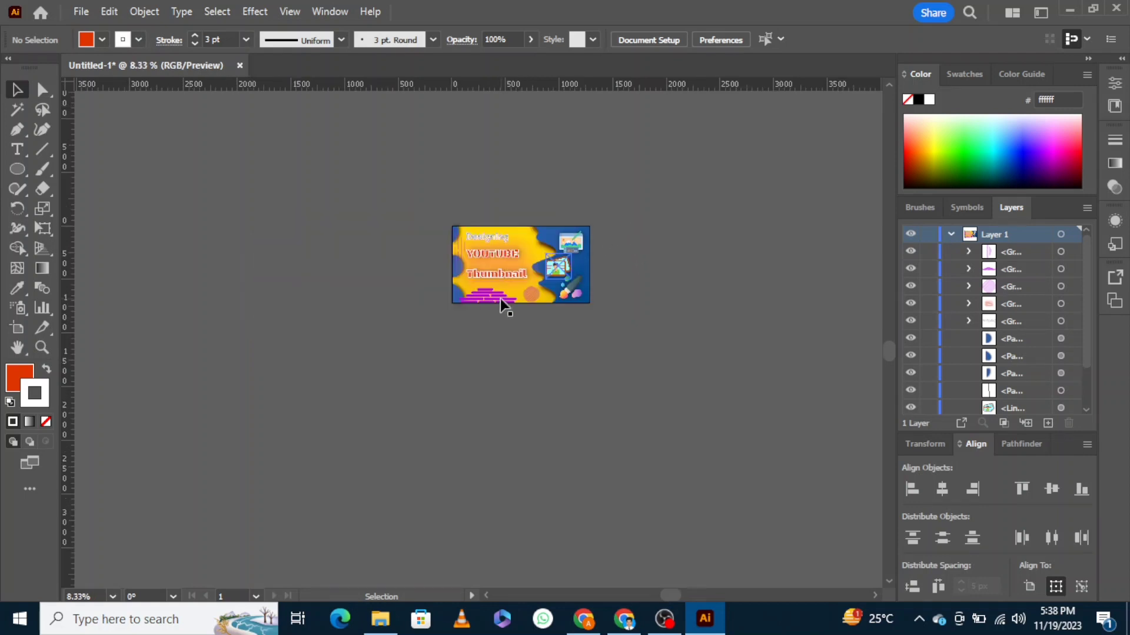
{"action": "key", "text": "ctrl+a"}
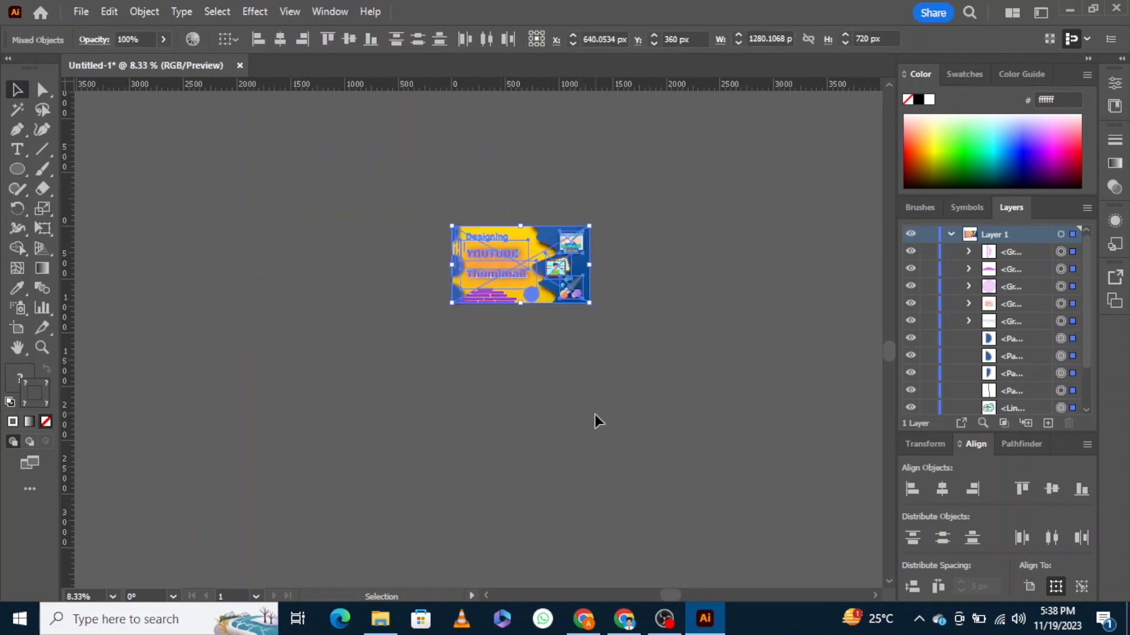